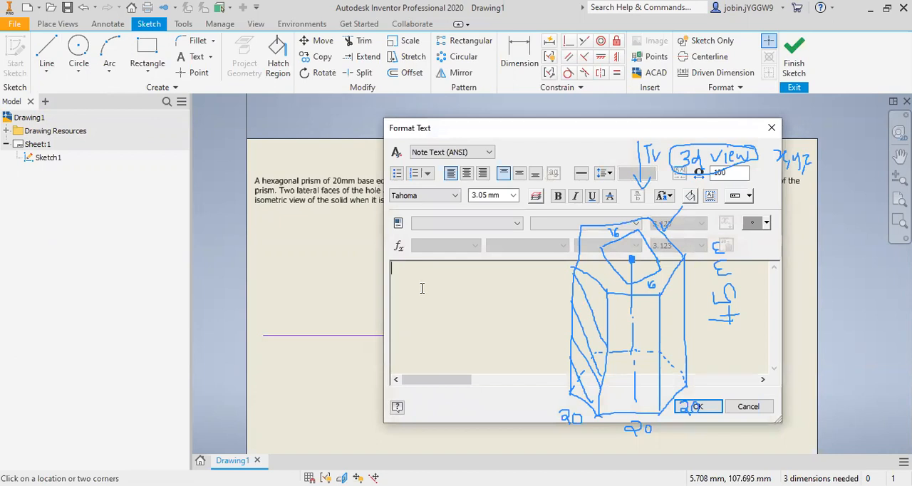
Step: Label the two ends of the horizontal reference line with bold X and Y text
left_click_drag(417, 278, 390, 276)
left_click(558, 198)
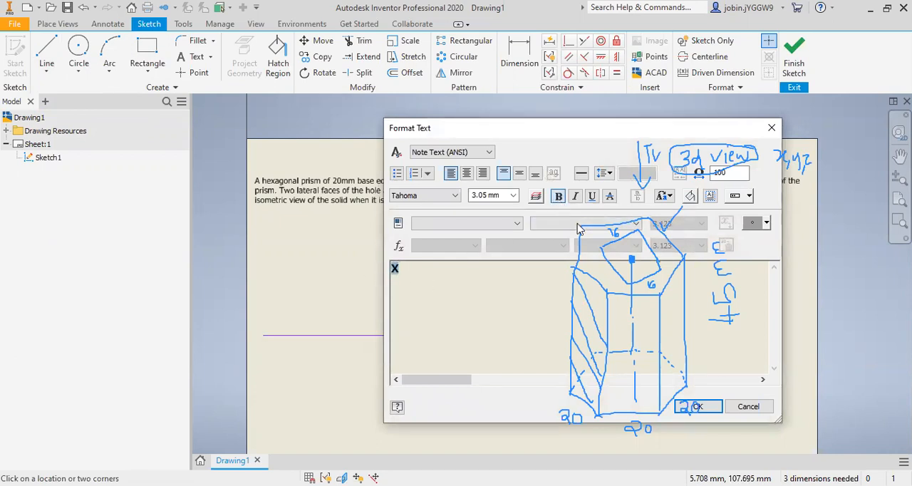
left_click(698, 406)
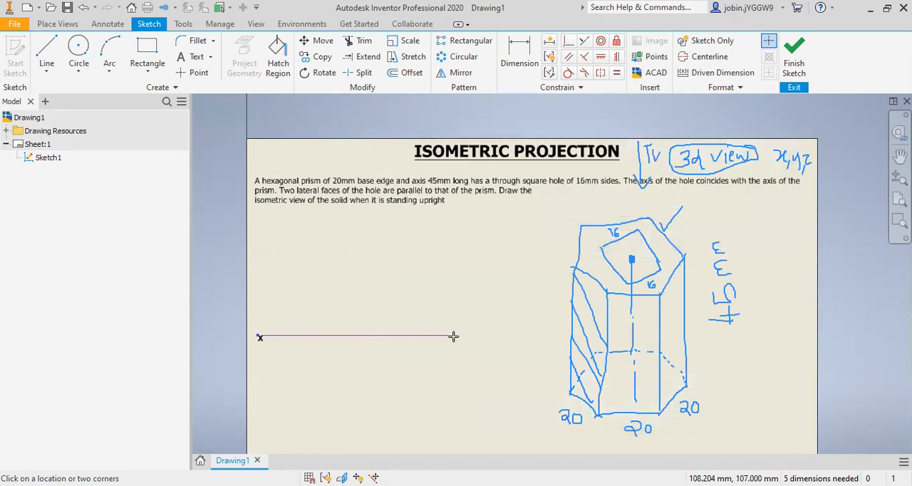
left_click(453, 336)
type("Y")
left_click(557, 197)
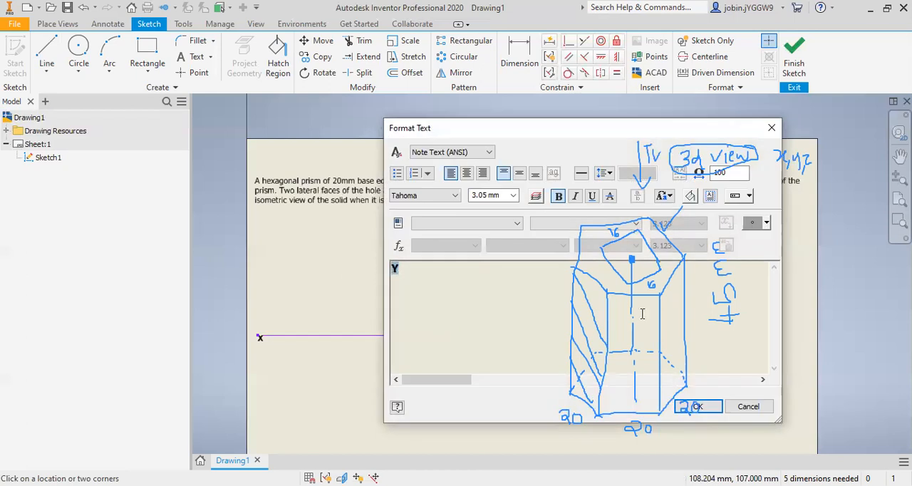
left_click(694, 405)
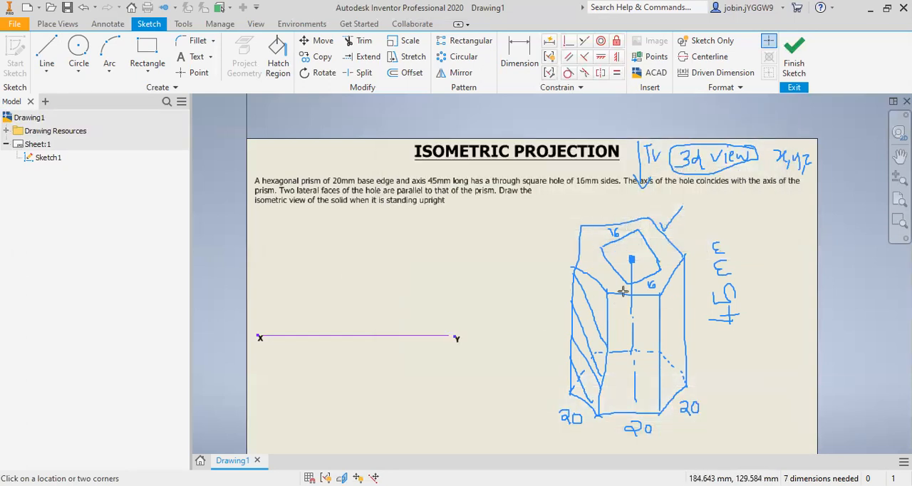
Step: Draw a six-sided polygon with sides about 21 mm long below the XY line, with two of its sides nearly vertical
left_click(151, 79)
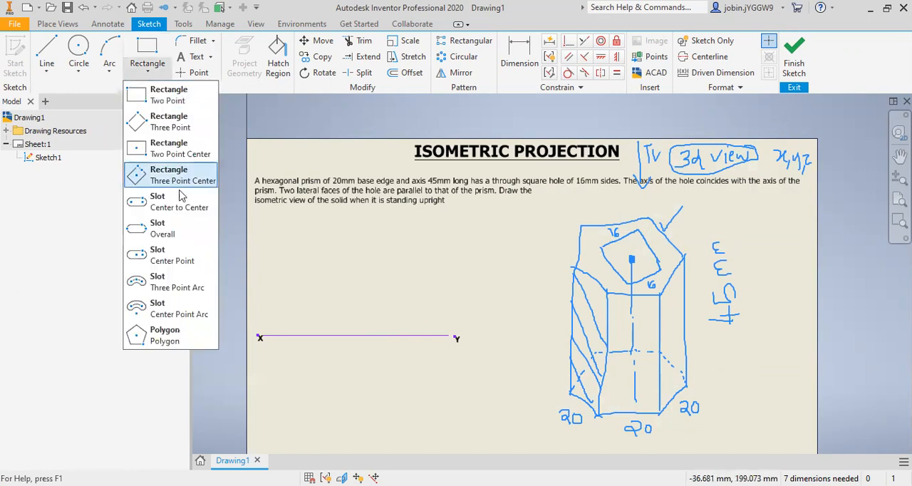
left_click(182, 341)
left_click(255, 157)
left_click(146, 51)
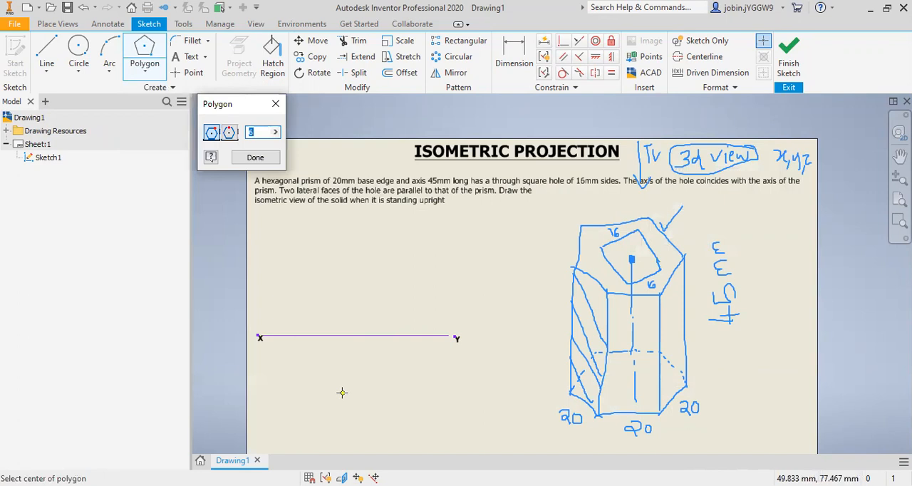
left_click(342, 392)
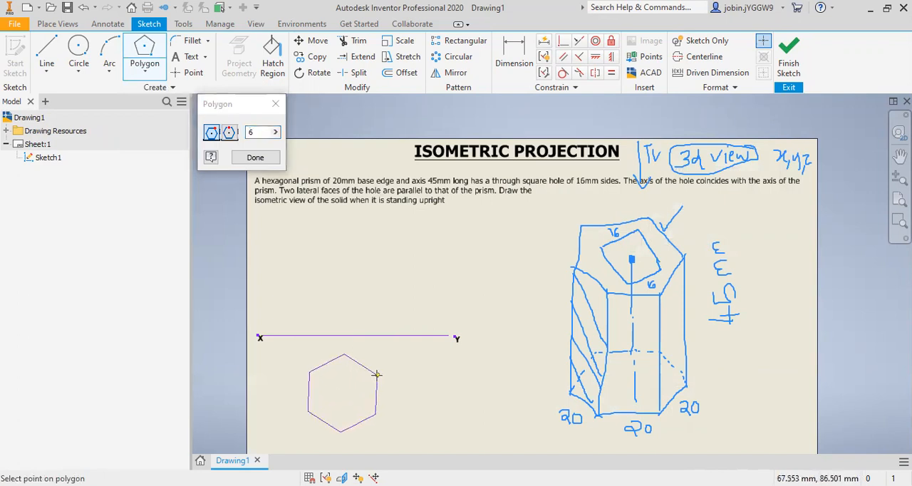
left_click(377, 372)
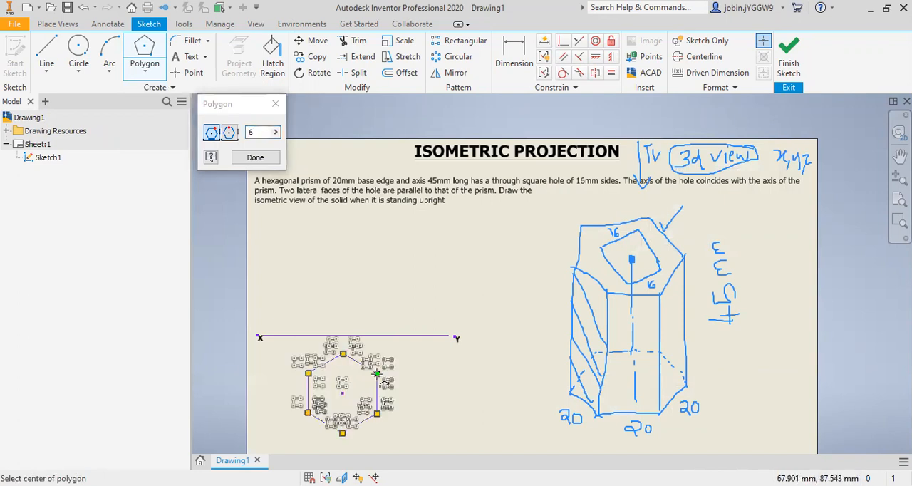
key("Escape")
Step: Dimension the hexagon's left side and set its length to 20 mm
scroll(359, 406, "down", 2)
scroll(356, 421, "up", 3)
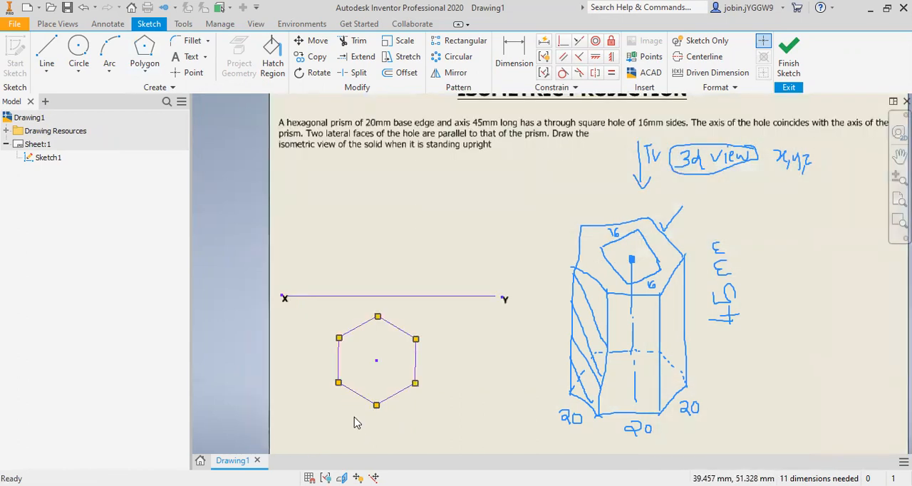
scroll(356, 421, "up", 2)
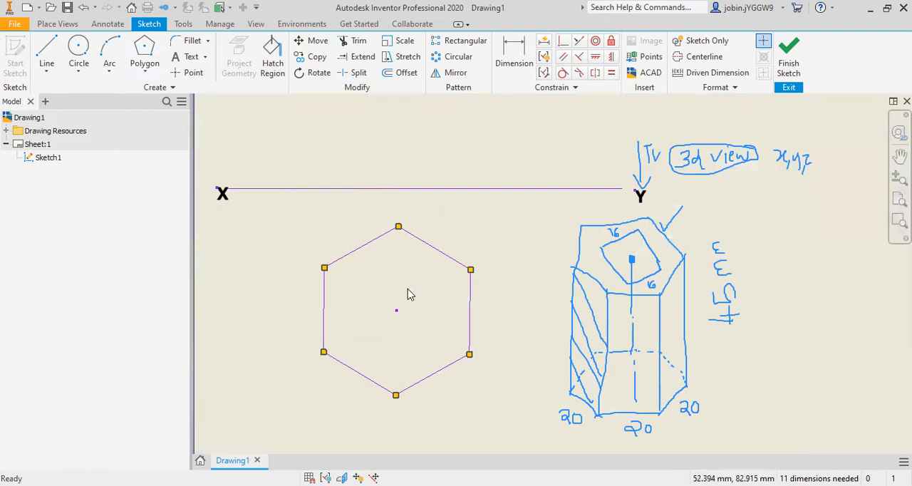
left_click(519, 52)
left_click(325, 299)
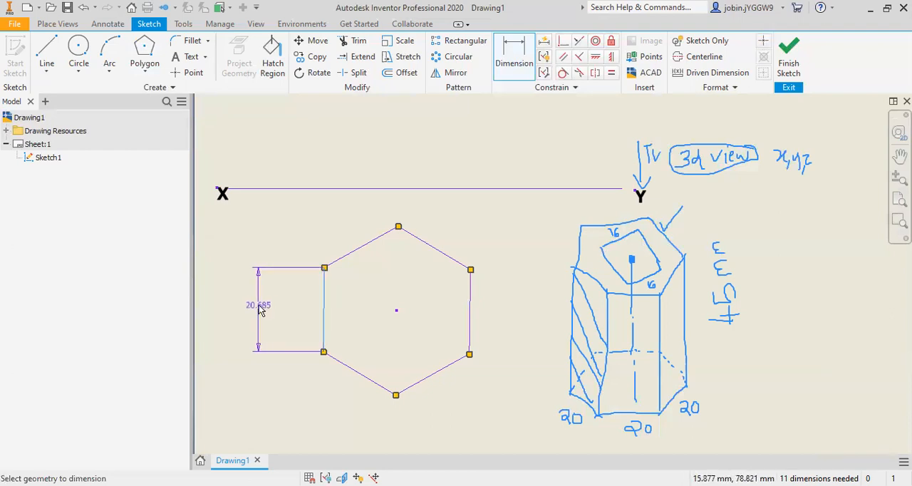
left_click(260, 310)
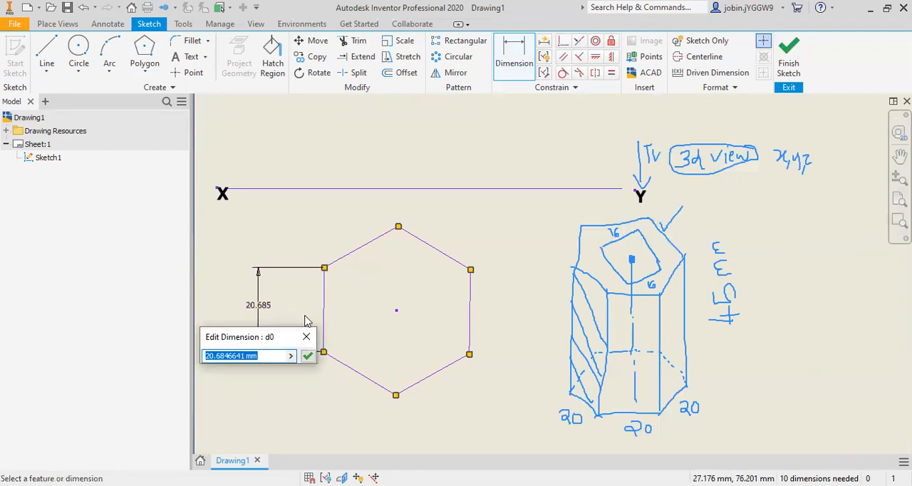
type("20")
key("Return")
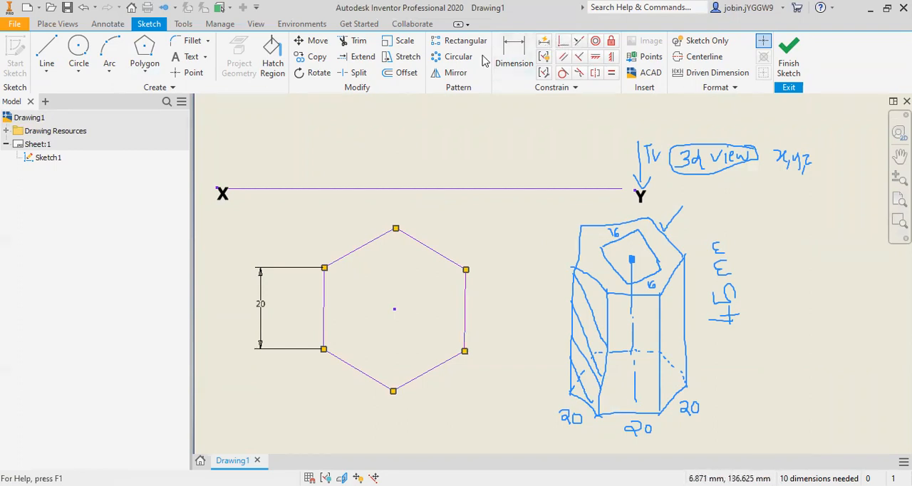
Step: Constrain the hexagon's left side perpendicular to the XY line
left_click(578, 56)
left_click(403, 189)
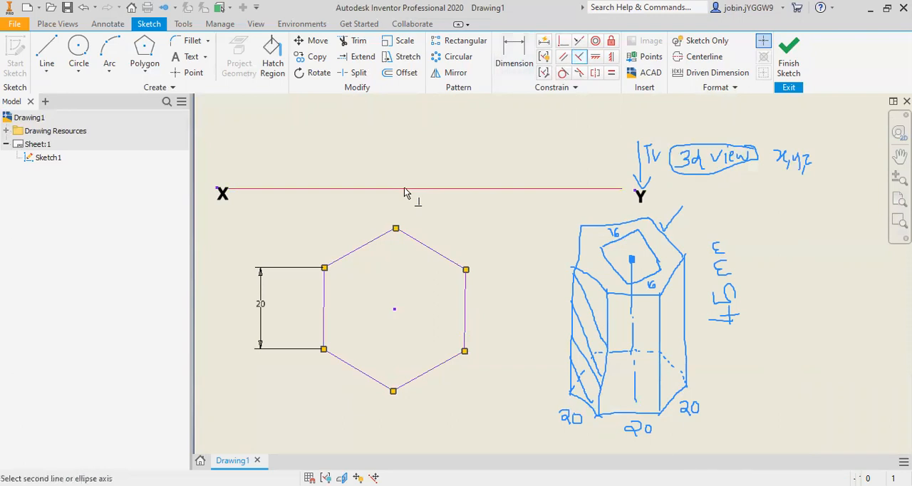
left_click(327, 294)
key("Escape")
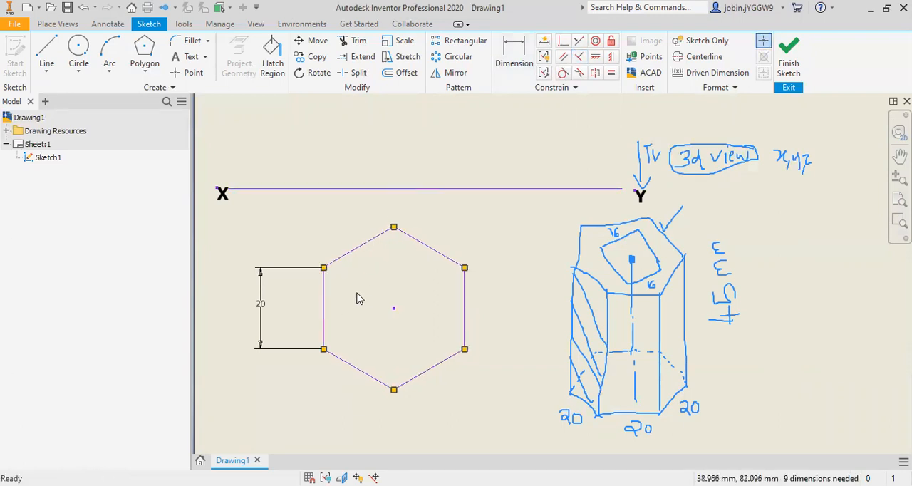
Step: Set the line weight of the hexagon's left and upper-left sides to 4.00 mm
right_click(324, 308)
left_click(369, 309)
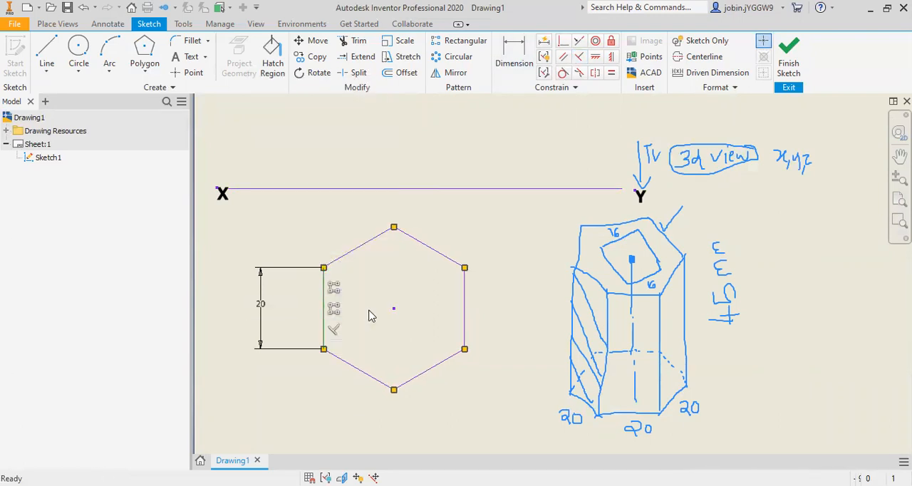
left_click(306, 170)
left_click(242, 276)
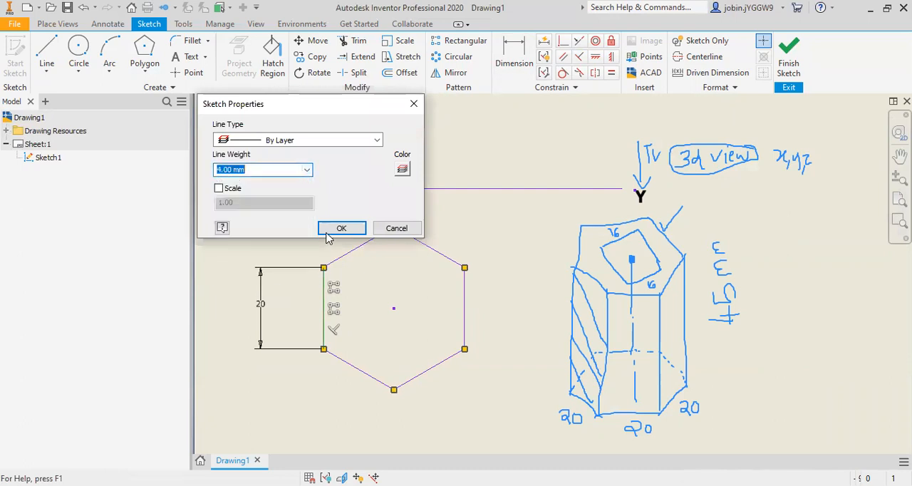
left_click(341, 228)
right_click(362, 254)
key("Escape")
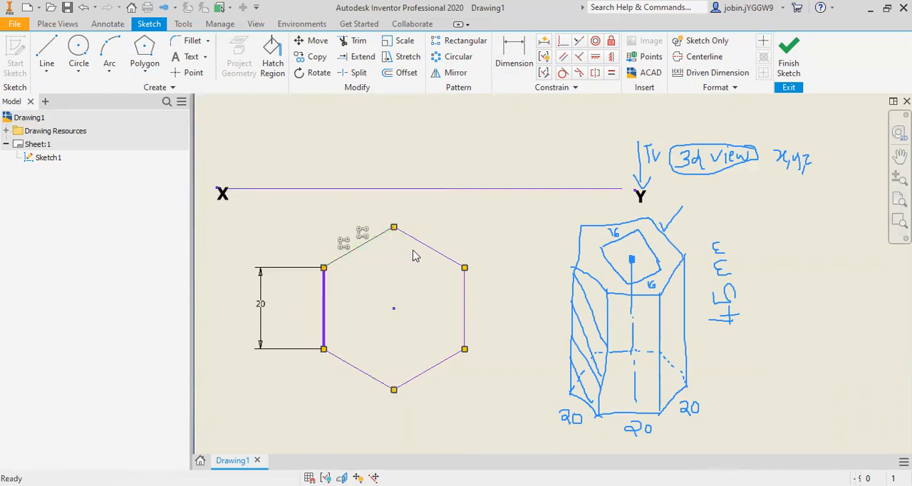
left_click(306, 171)
left_click(257, 278)
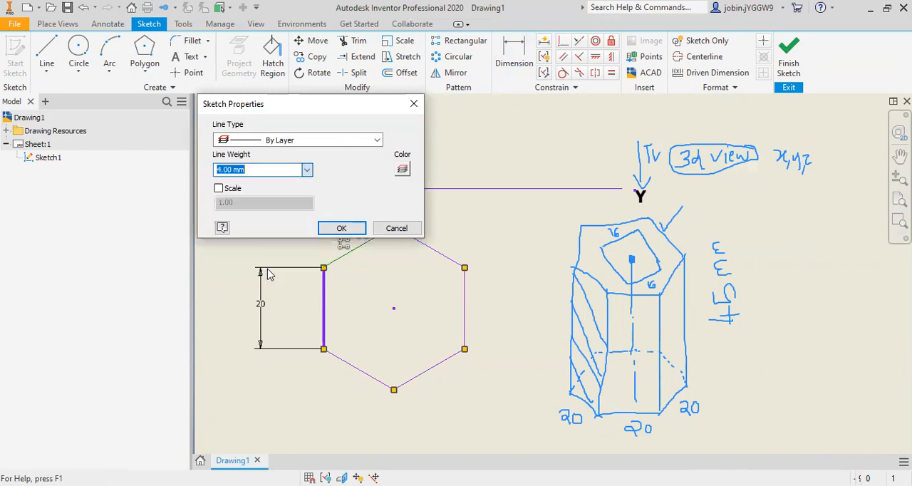
key("Return")
Step: Set the line weight of the hexagon's upper-right and right sides to 4.00 mm
right_click(441, 256)
left_click(486, 255)
left_click(306, 170)
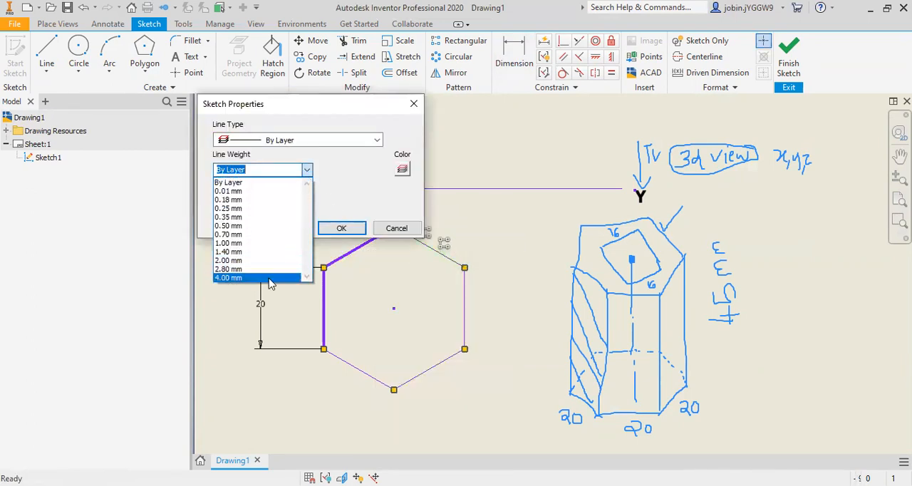
left_click(248, 269)
key("Return")
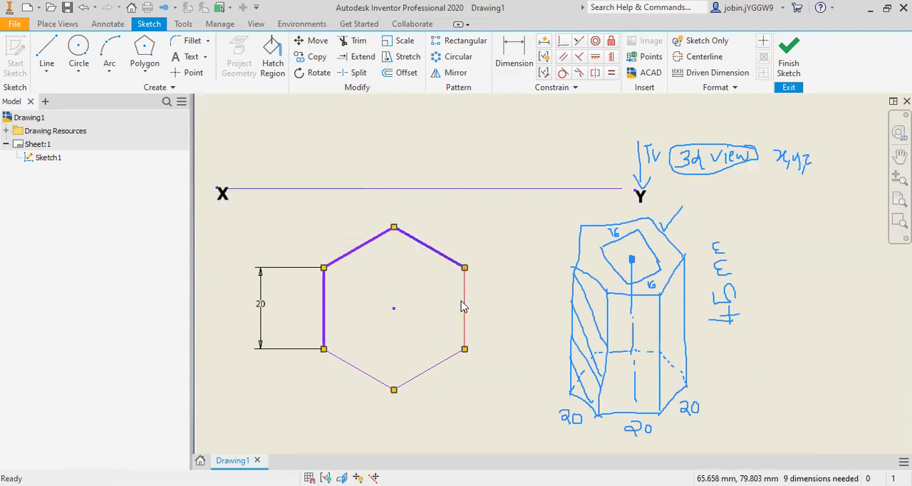
right_click(464, 305)
left_click(515, 304)
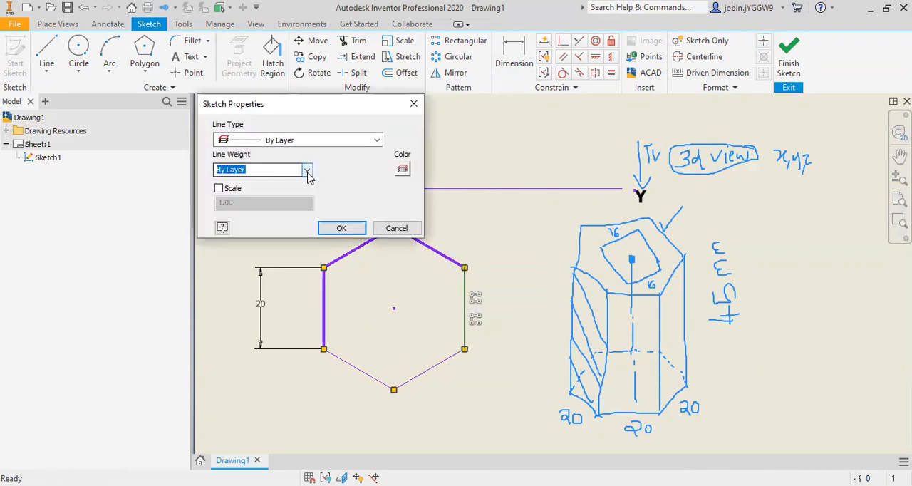
left_click(306, 170)
left_click(243, 275)
left_click(341, 228)
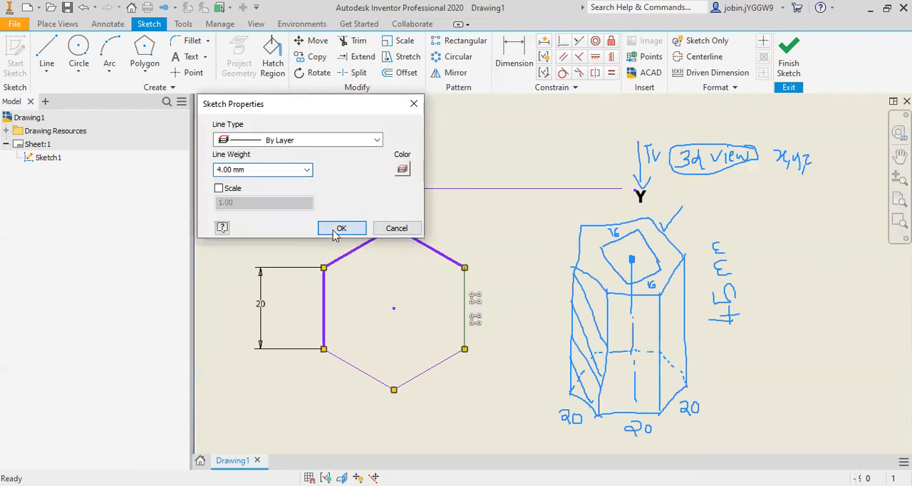
Step: Set the line weight of the hexagon's lower-right and lower-left sides to 4.00 mm
right_click(431, 367)
left_click(490, 371)
left_click(307, 169)
left_click(242, 274)
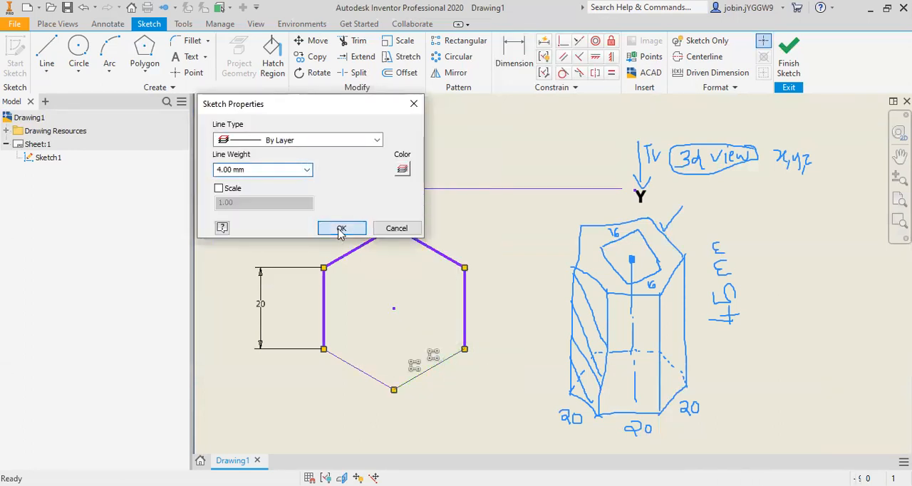
right_click(375, 373)
left_click(417, 376)
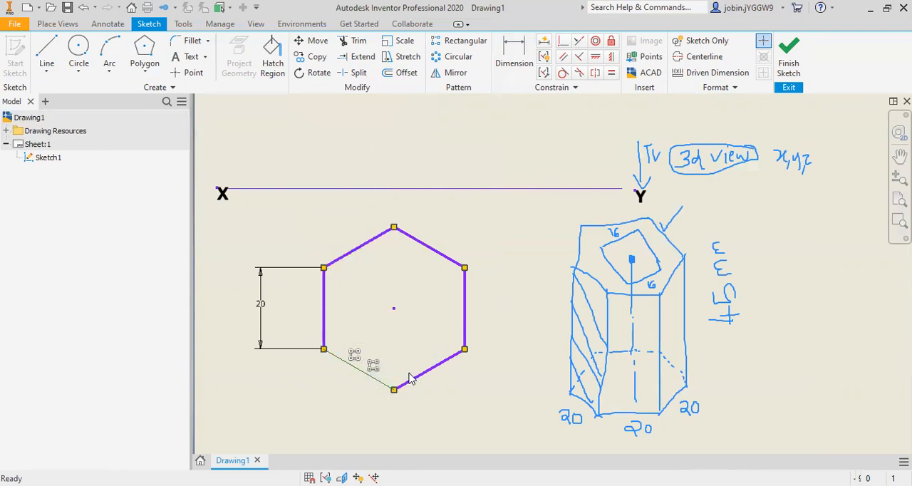
left_click(306, 169)
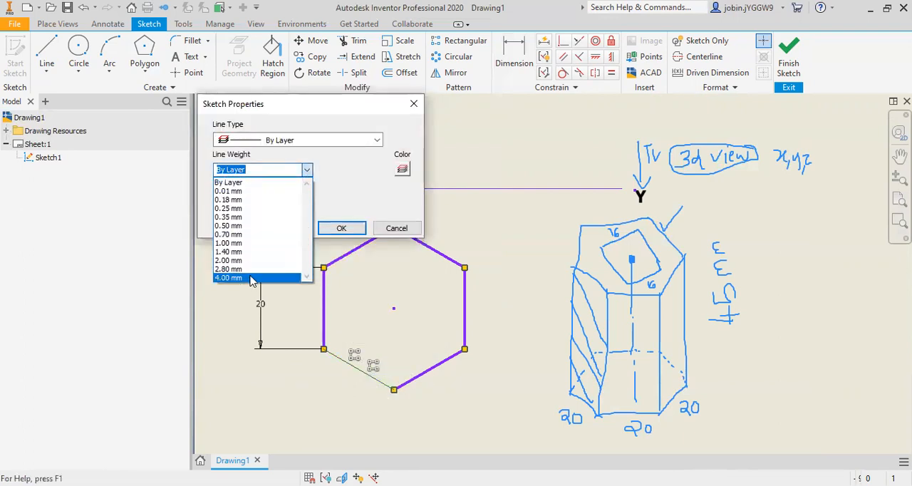
left_click(250, 279)
left_click(341, 228)
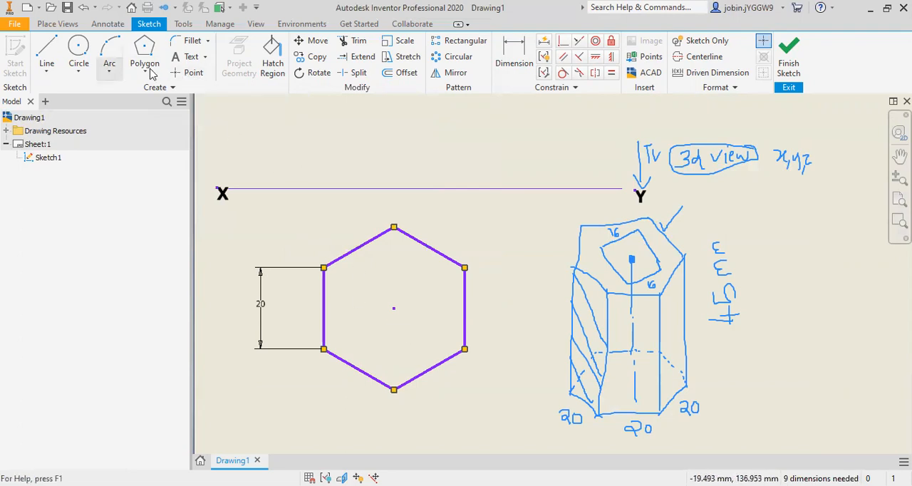
Step: Add a bold a(1) label below the hexagon's lower-left vertex and shift it slightly to the left
left_click(189, 59)
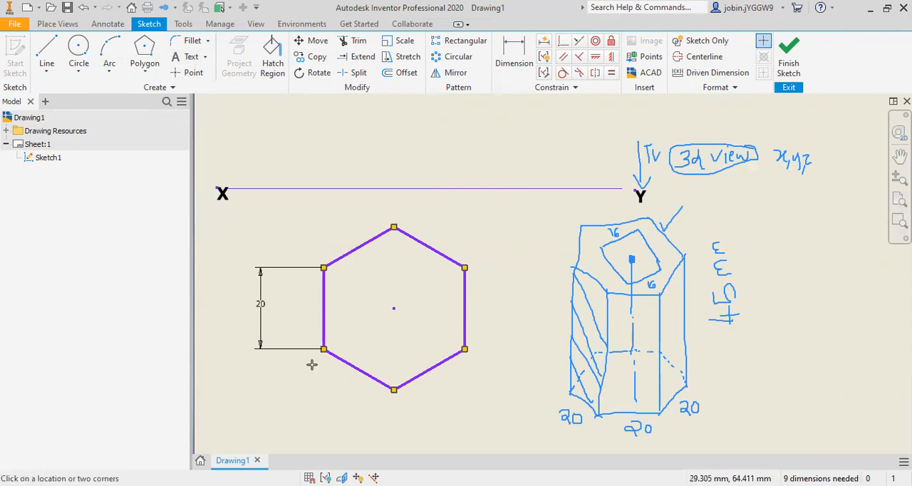
left_click(311, 365)
type("A")
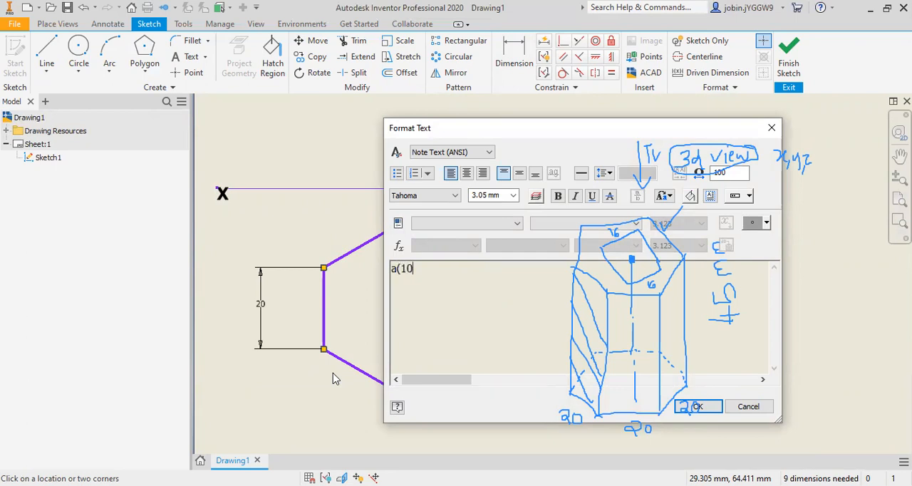
left_click_drag(427, 276, 367, 266)
left_click(558, 196)
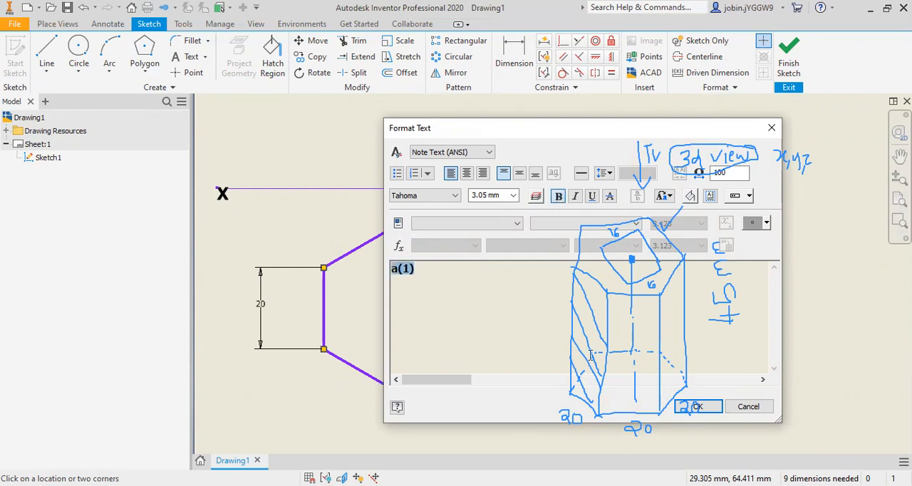
left_click(697, 406)
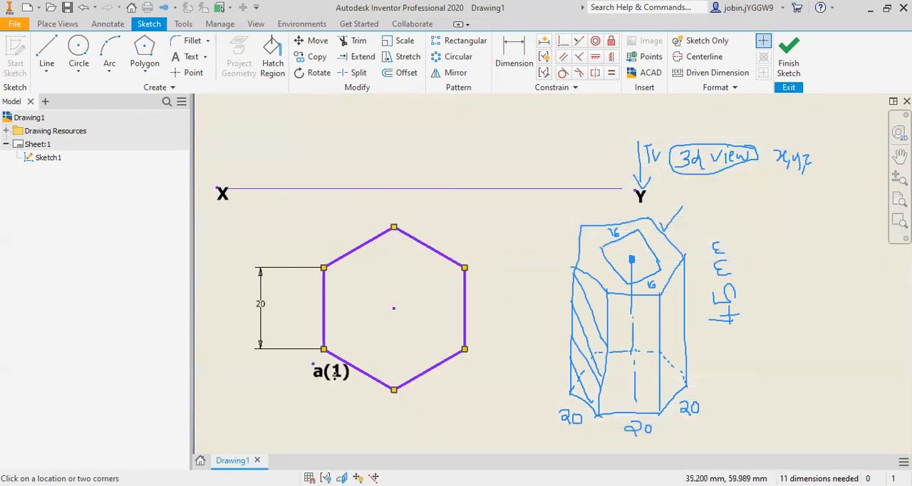
left_click_drag(332, 377, 317, 377)
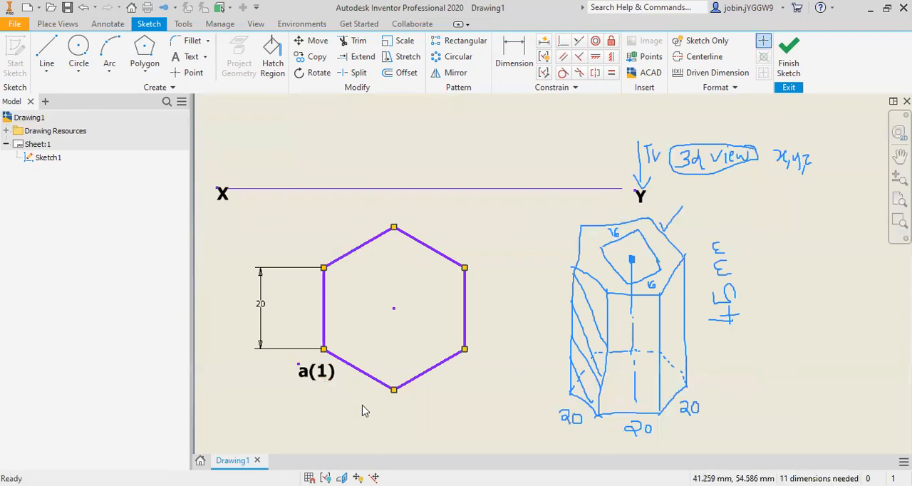
Step: Add a bold A label at the left end of the front top edge of the hand-drawn prism
left_click(188, 56)
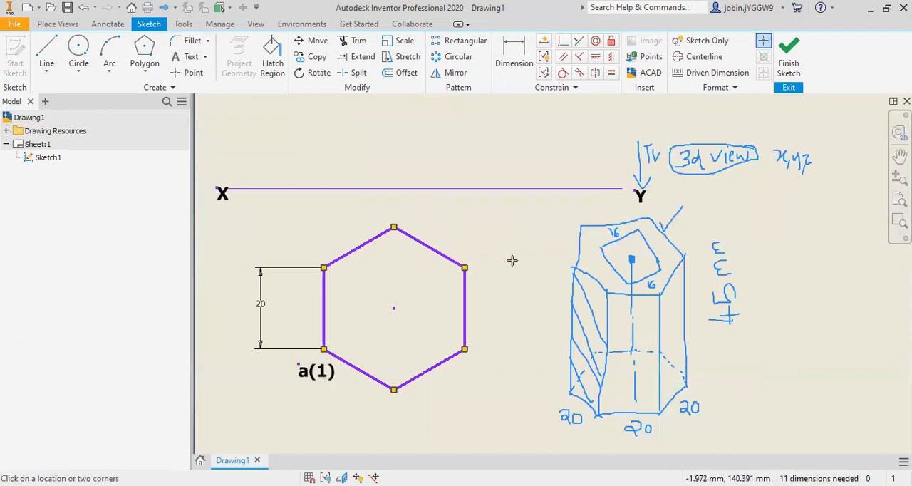
left_click(614, 302)
type("A")
left_click_drag(420, 272, 364, 271)
left_click(558, 196)
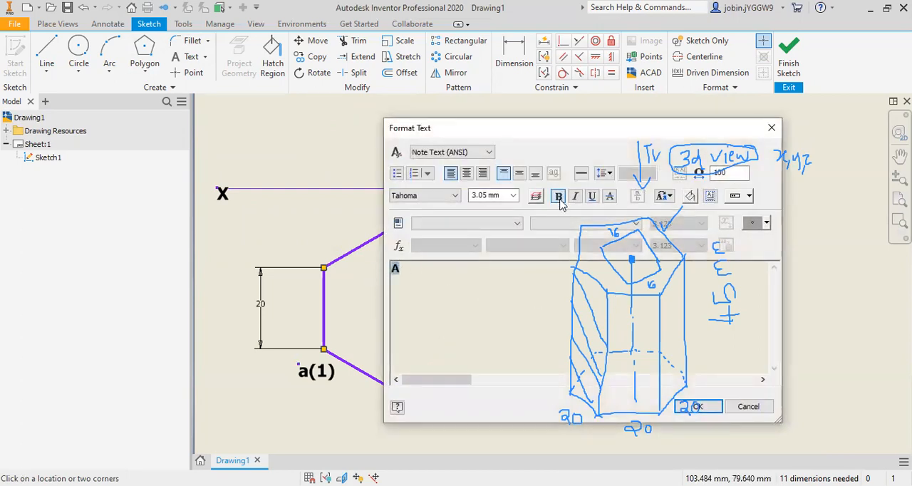
left_click(698, 406)
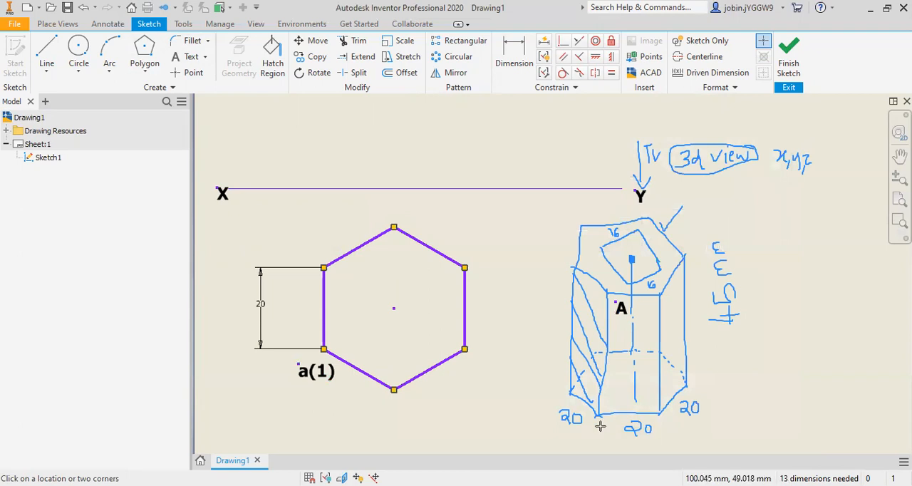
Step: Add a bold 1 label below the lower-left corner of the hand-drawn prism's front face
left_click(599, 426)
type("1")
left_click_drag(408, 299, 385, 278)
left_click(558, 197)
left_click(715, 412)
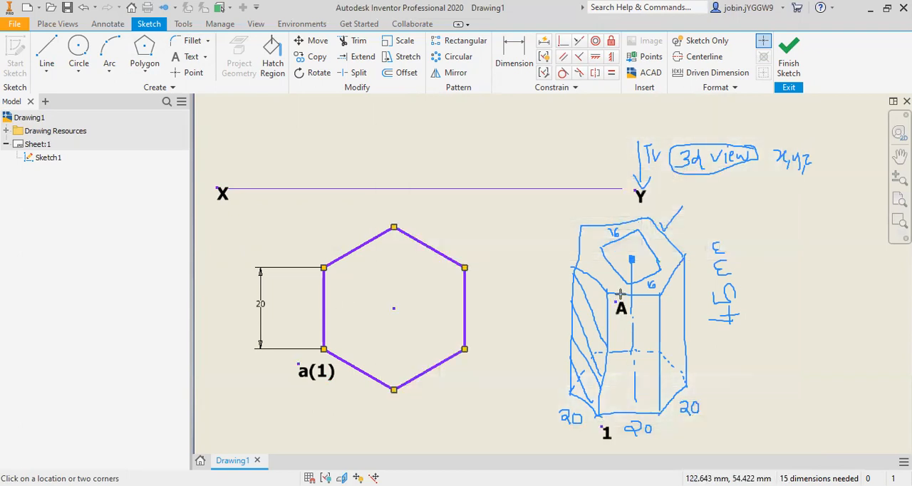
Step: Add bold B and 2 labels at the upper and lower ends of the front face's right vertical edge on the hand-drawn prism
left_click(667, 299)
left_click(557, 195)
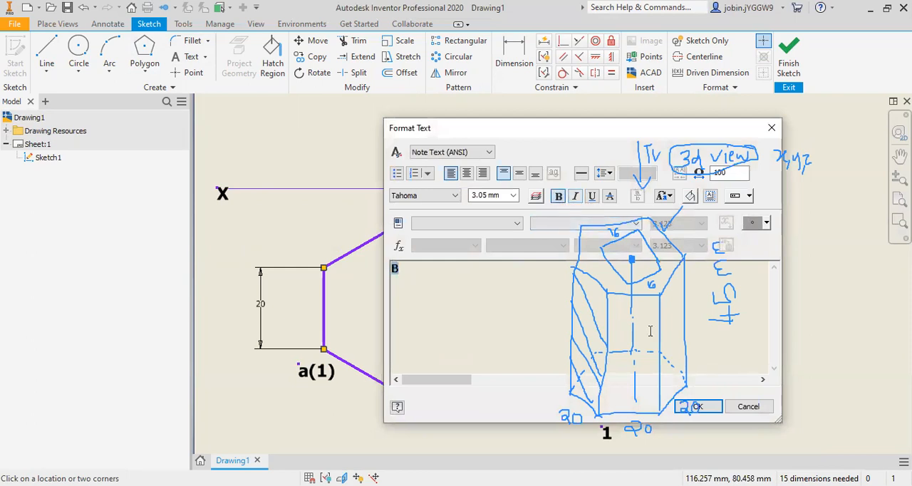
left_click(707, 407)
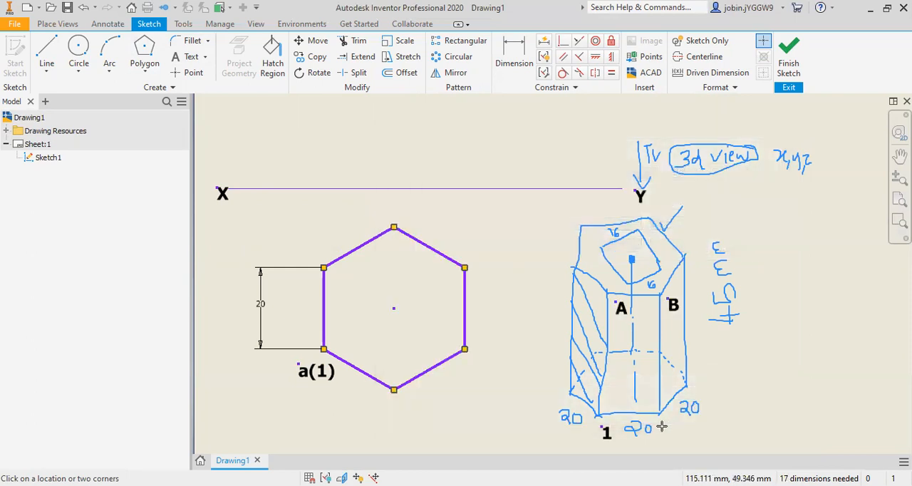
left_click(662, 426)
type("2")
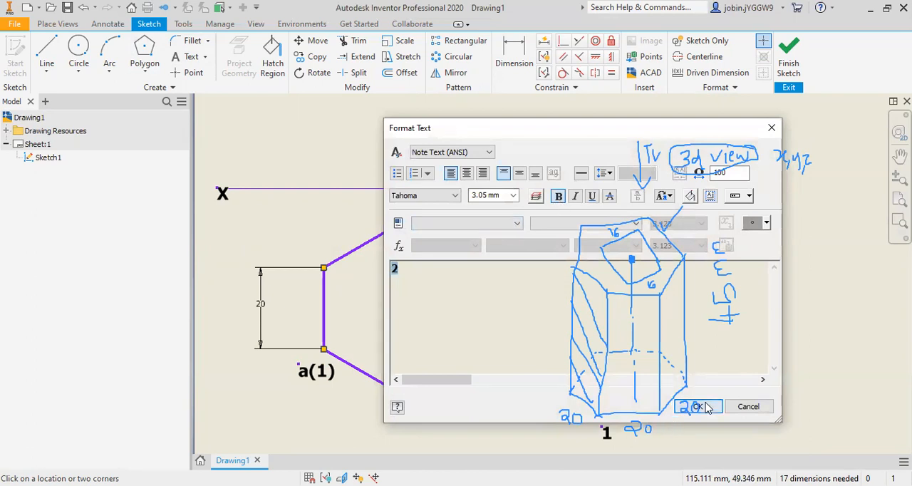
left_click(698, 405)
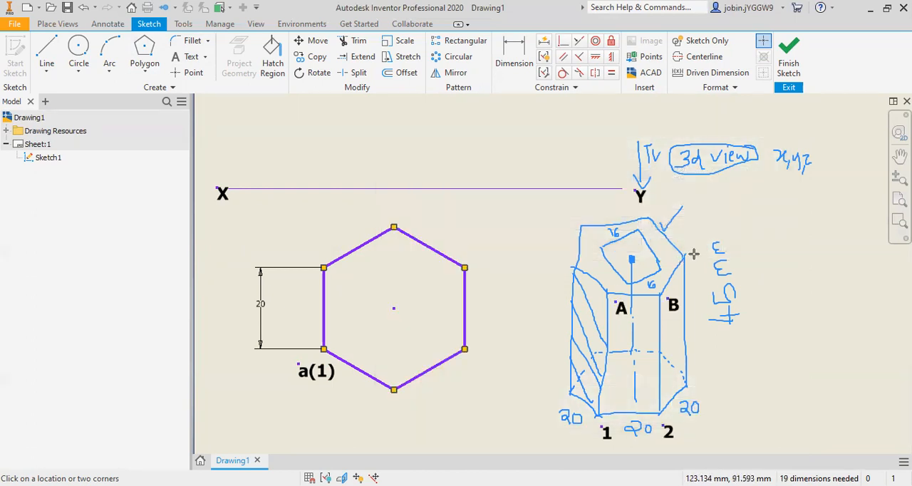
Step: Add bold C and 3 labels at the upper and lower ends of the hand-drawn prism's outermost right edge
left_click(693, 254)
type("C")
key("ctrl+a")
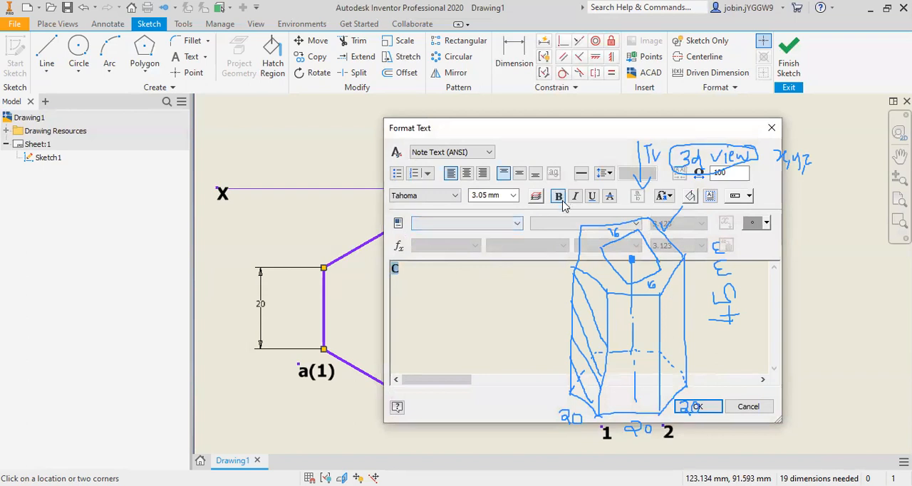
left_click(694, 407)
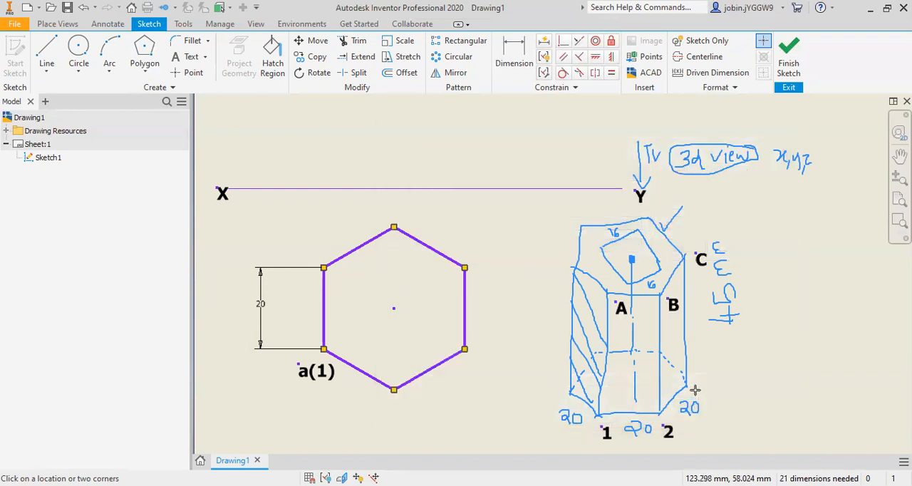
left_click(694, 390)
type("3")
key("ctrl+a")
left_click(559, 197)
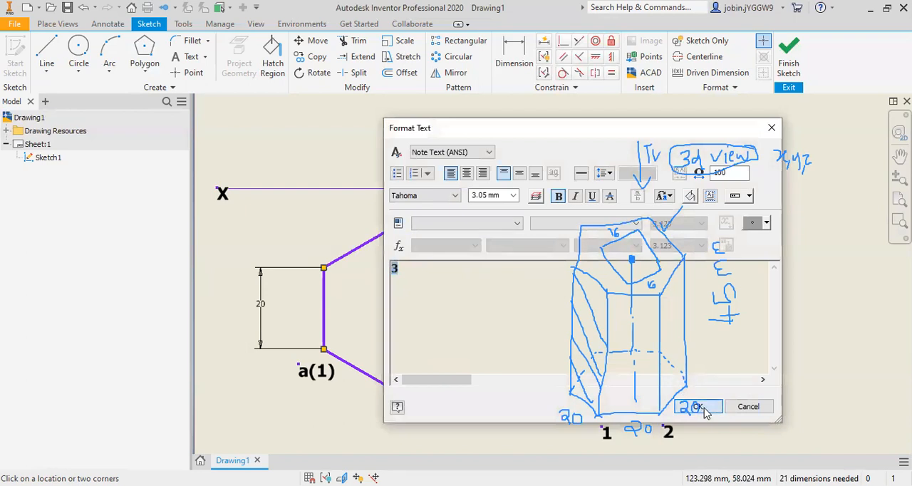
left_click(697, 407)
Step: Add a bold b(2) label below the hexagon's bottom vertex and shift it slightly to the left
left_click(195, 62)
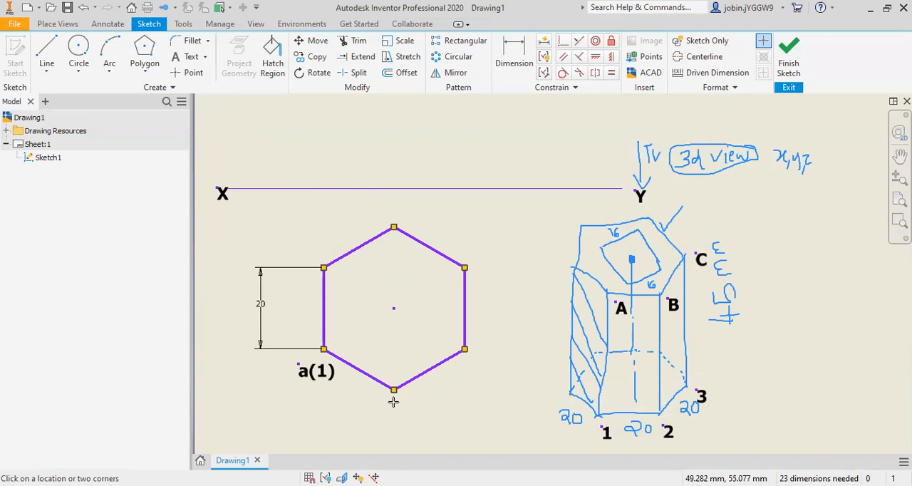
left_click(393, 401)
type("B")
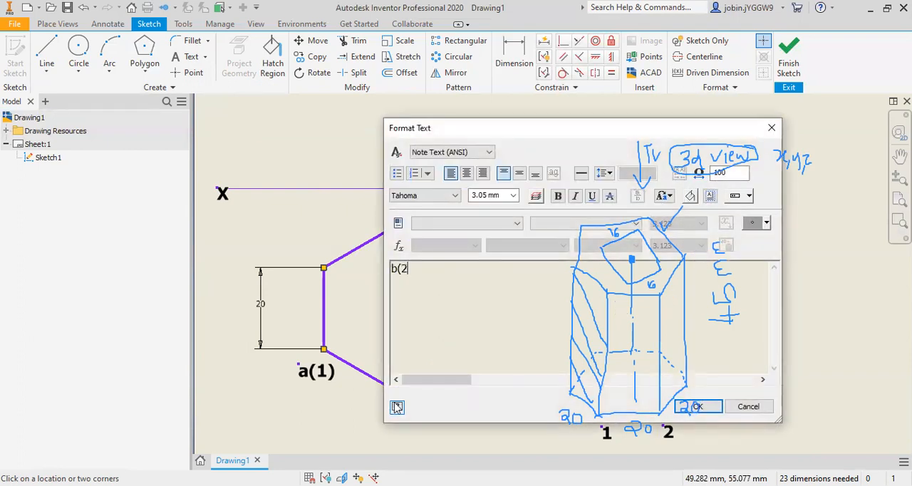
left_click_drag(412, 267, 369, 273)
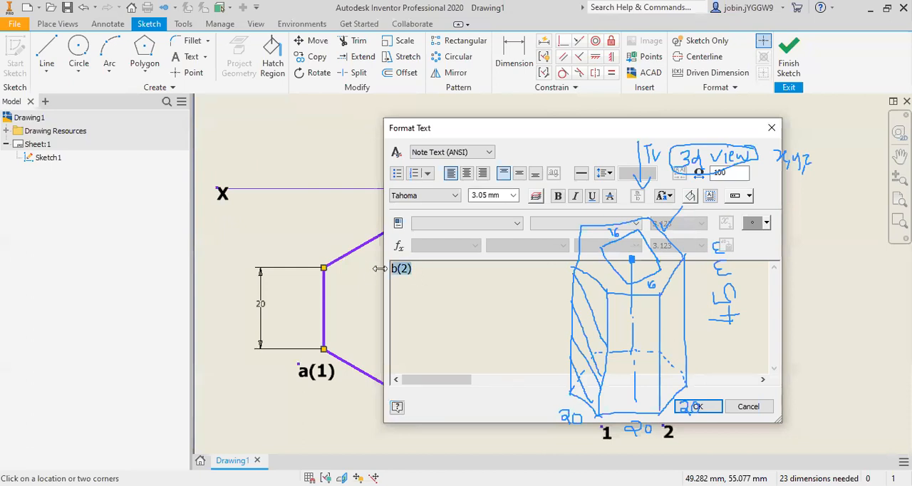
left_click(559, 196)
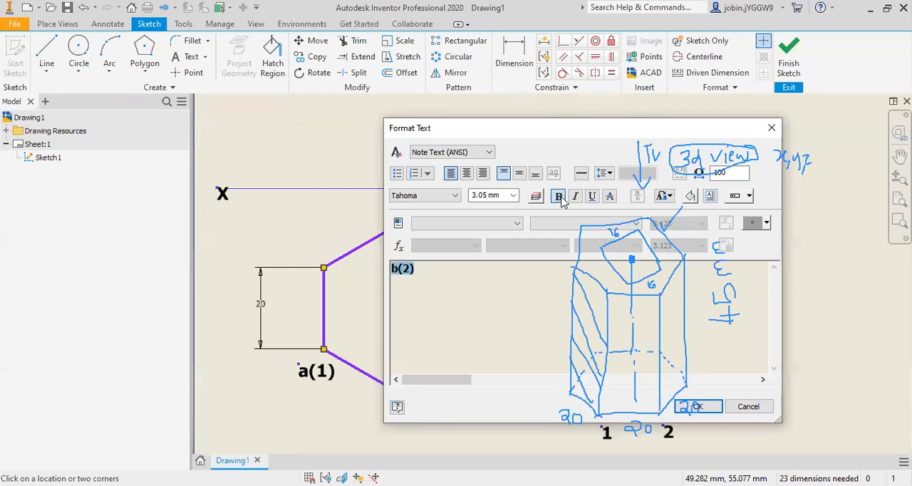
left_click(712, 410)
left_click_drag(413, 410, 401, 407)
Step: Add a bold c(3) label beside the hexagon's lower-right vertex and nudge it slightly up and to the left
left_click(191, 57)
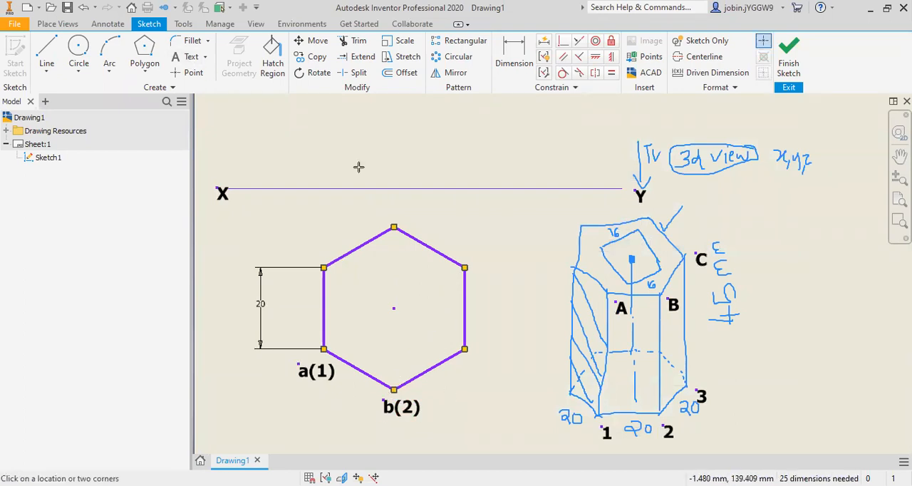
left_click(476, 352)
type("c(3")
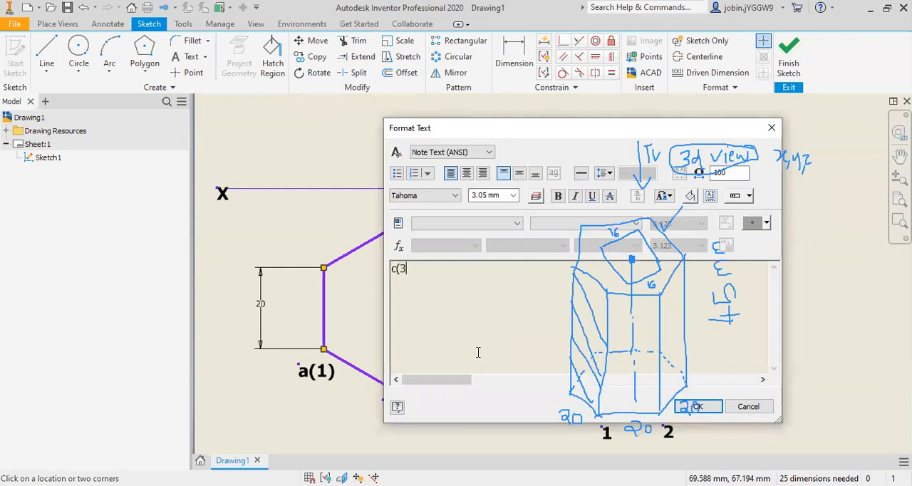
left_click_drag(485, 346, 365, 285)
left_click(558, 195)
scroll(513, 363, "down", 3)
key("Escape")
left_click_drag(493, 361, 485, 351)
scroll(488, 381, "up", 3)
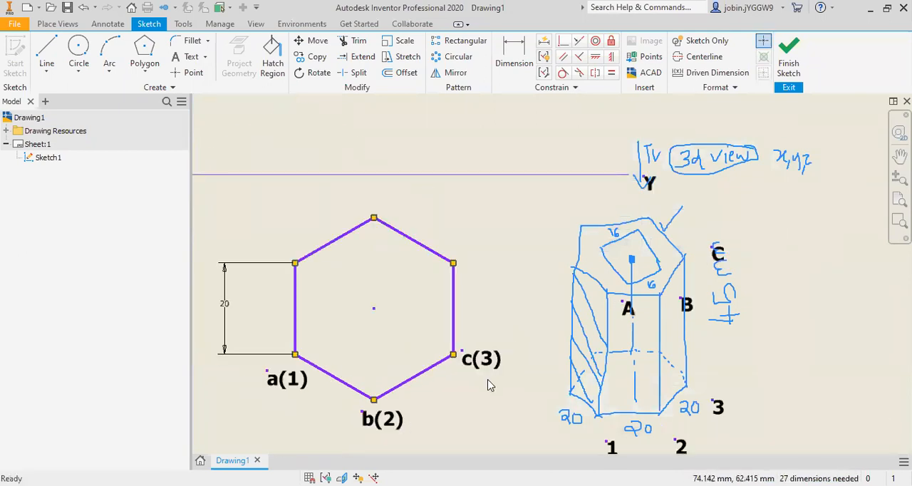
Step: Add a bold d(4) label beside the hexagon's upper-right vertex and adjust its position slightly
left_click(188, 57)
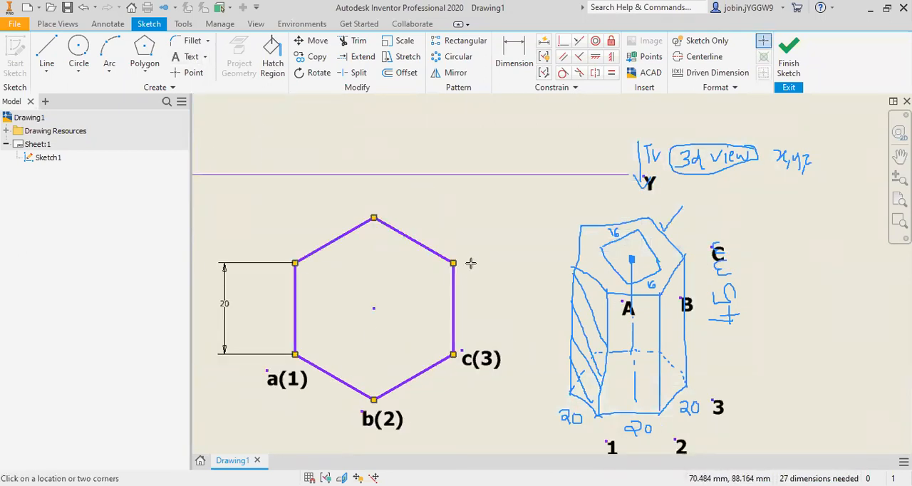
left_click(469, 263)
type("d(")
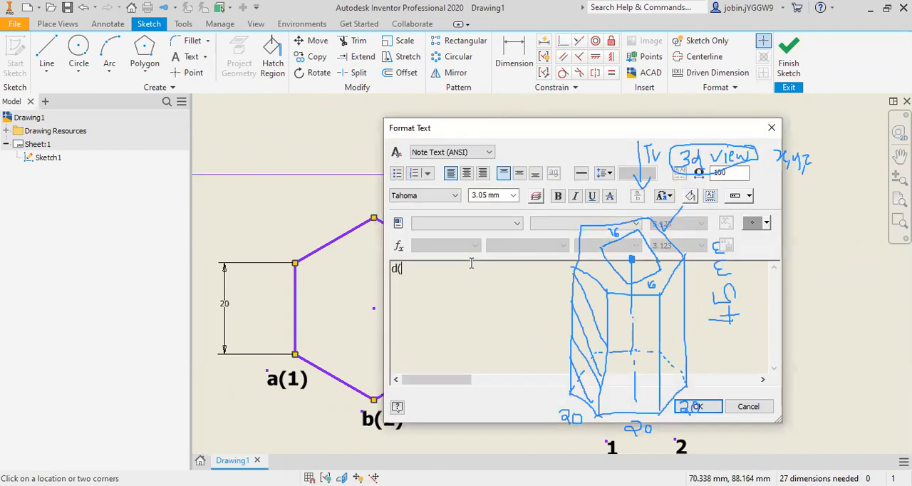
double_click(442, 271)
left_click(558, 196)
left_click(697, 407)
scroll(473, 266, "down", 3)
left_click_drag(472, 264, 480, 266)
scroll(492, 314, "up", 3)
Step: Add a bold e(5) label above the hexagon's top vertex and nudge it slightly up and to the left
left_click(195, 60)
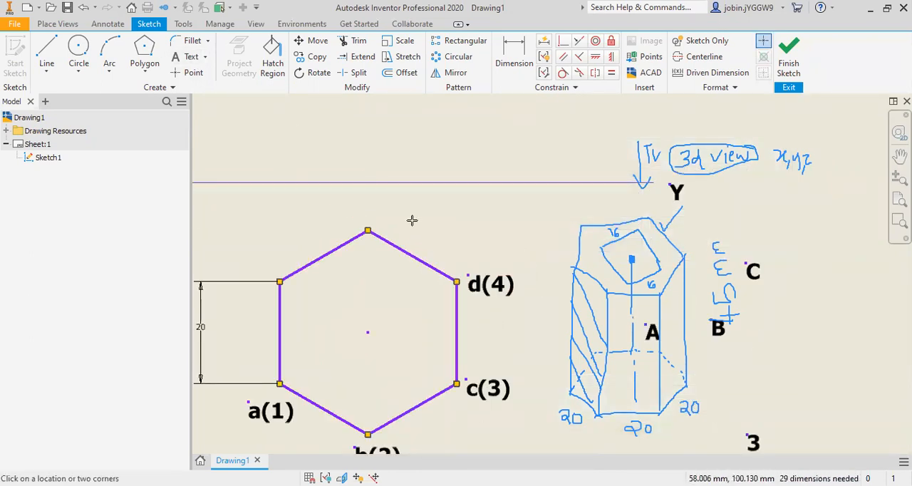
left_click(375, 215)
type("e(5")
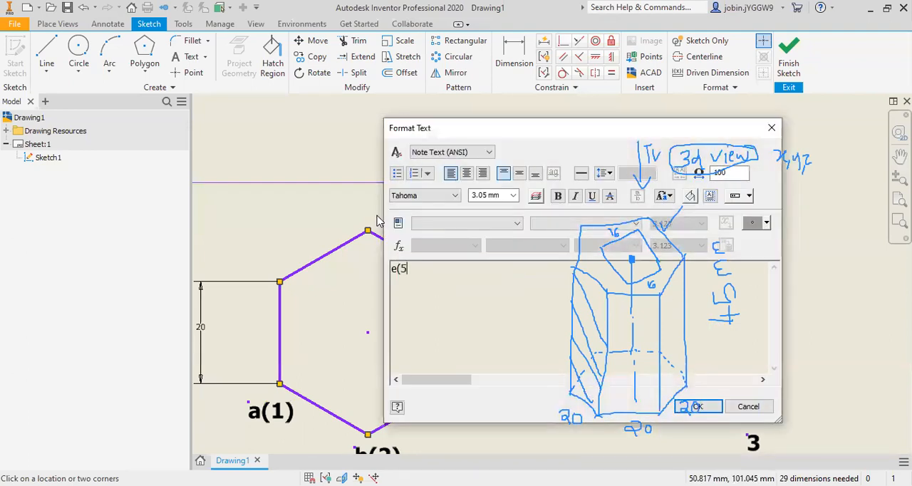
left_click_drag(437, 287, 345, 277)
left_click(557, 196)
left_click(694, 406)
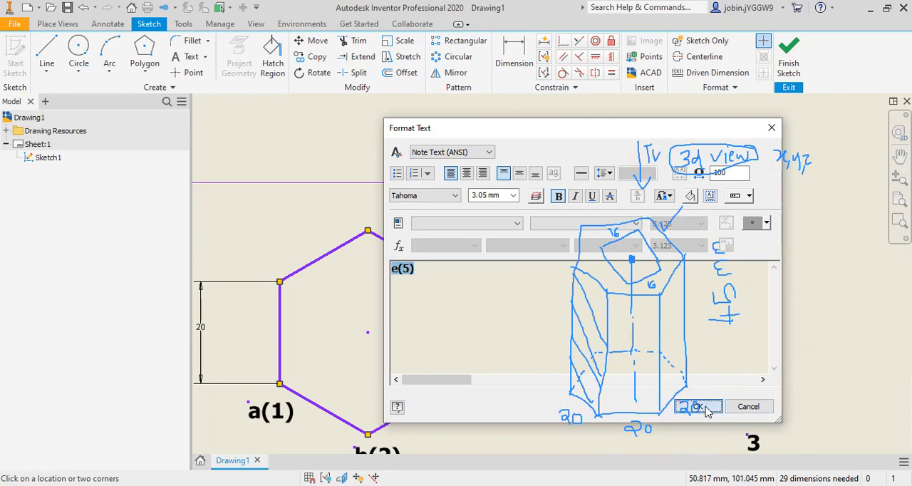
left_click_drag(402, 228, 394, 222)
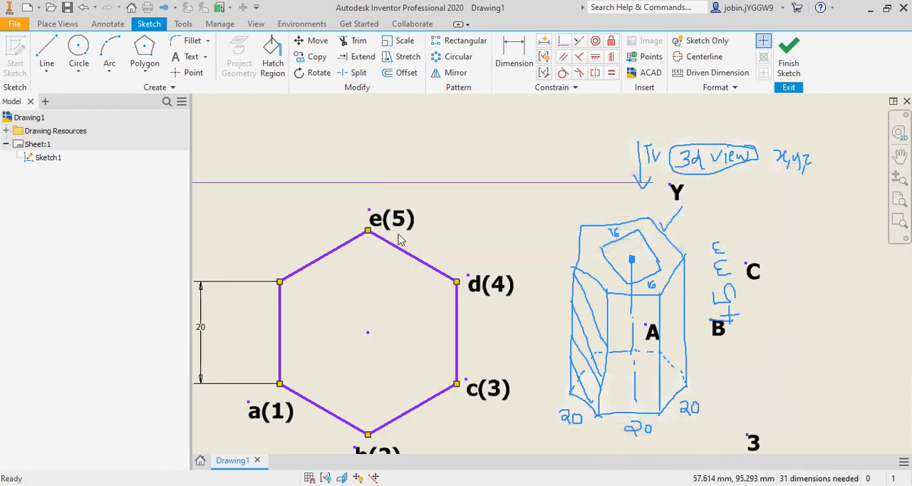
Step: Add a bold f(6) label near the hexagon's upper-left vertex and move it up and to the left, clear of the outline
left_click(190, 57)
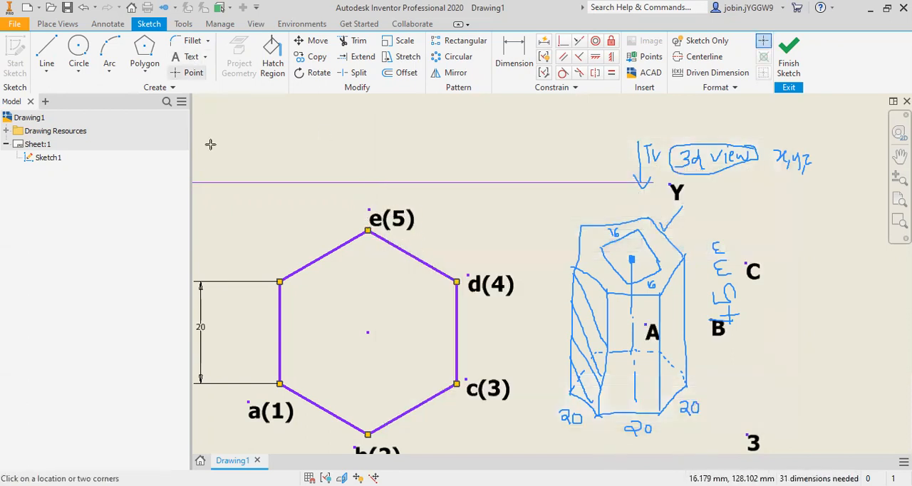
left_click(262, 266)
type("f(6")
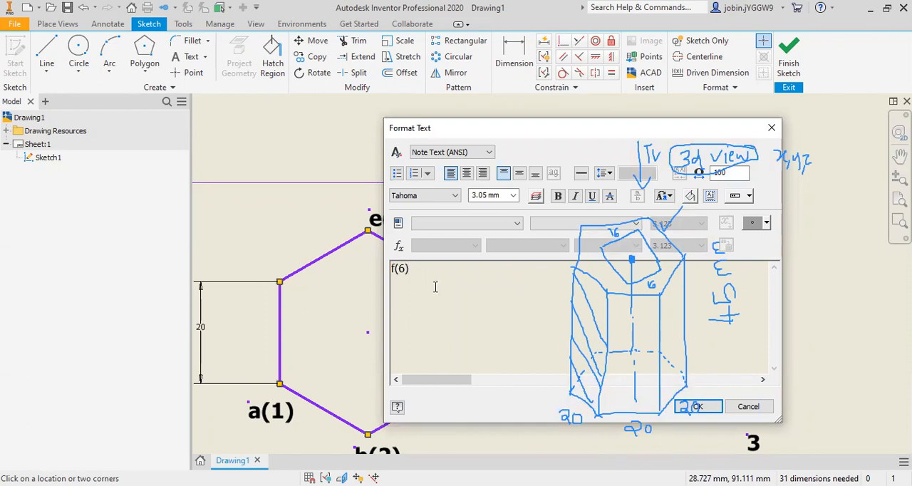
key("ctrl+a")
left_click(558, 198)
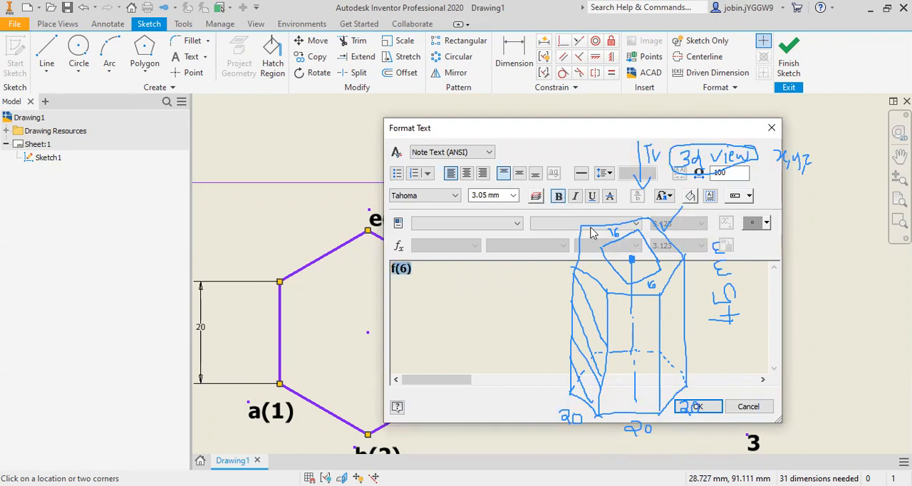
left_click(697, 406)
left_click_drag(280, 271, 245, 257)
Step: Delete the standalone 1, 2, 3, A, B and C labels that were placed for the hand-drawn prism
scroll(347, 316, "down", 2)
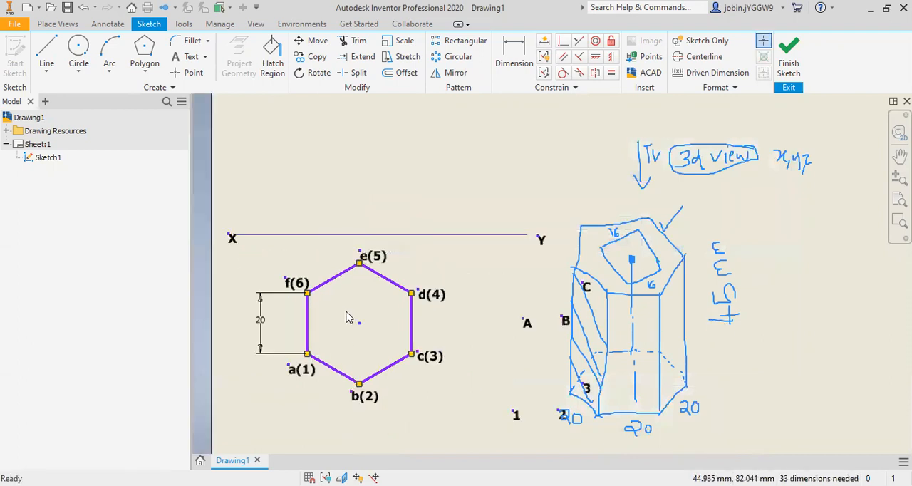
scroll(342, 322, "down", 2)
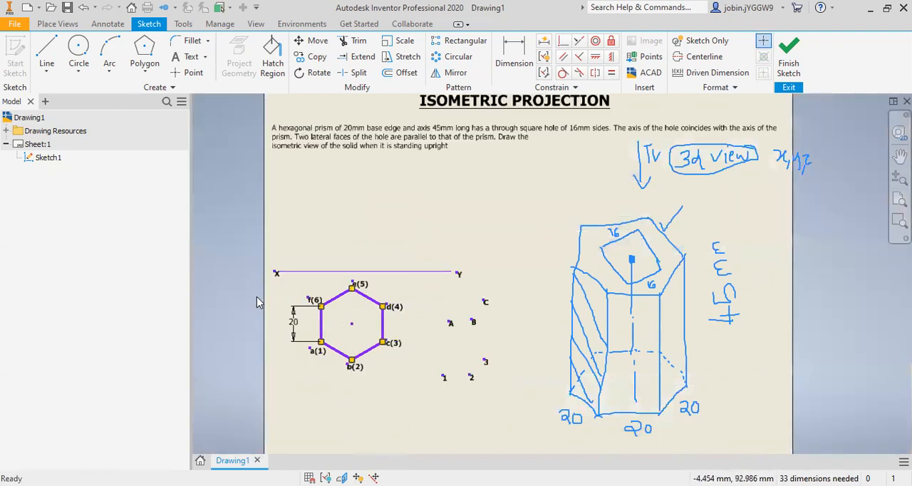
scroll(256, 296, "up", 2)
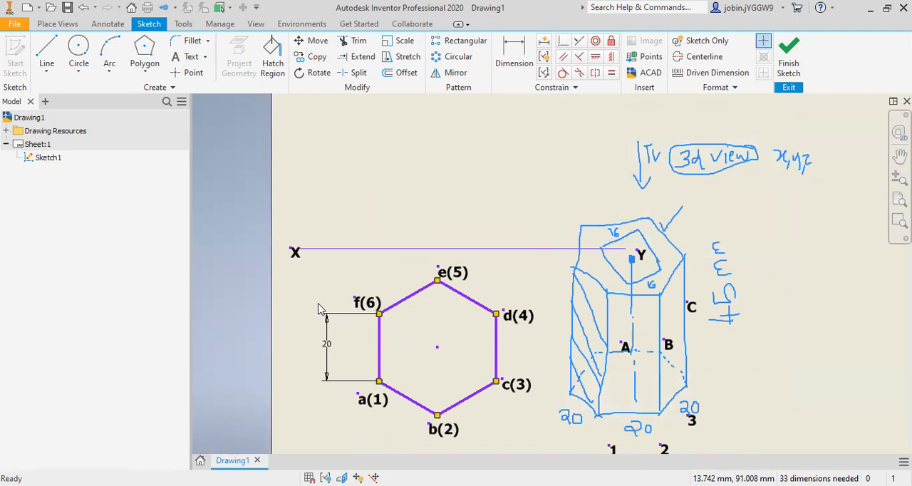
scroll(319, 307, "down", 3)
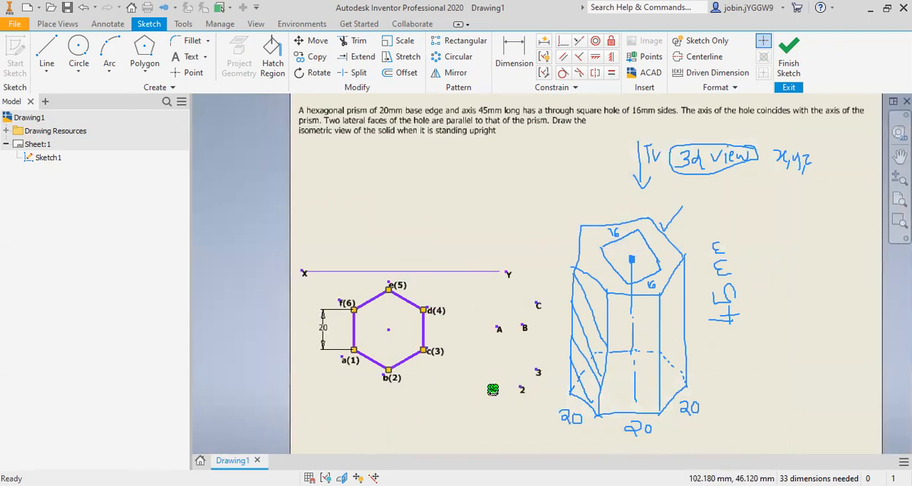
key("Delete")
left_click(523, 389)
key("Delete")
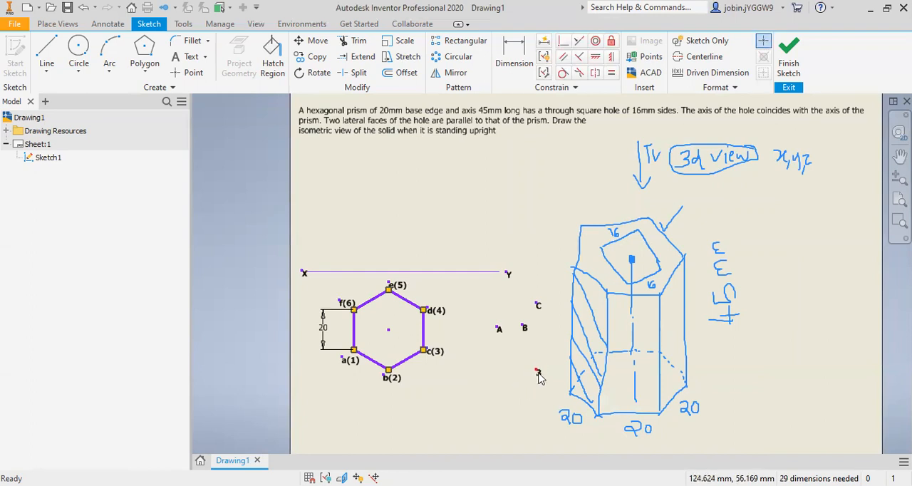
left_click(500, 329)
key("Delete")
left_click(525, 326)
key("Delete")
left_click(539, 305)
key("Delete")
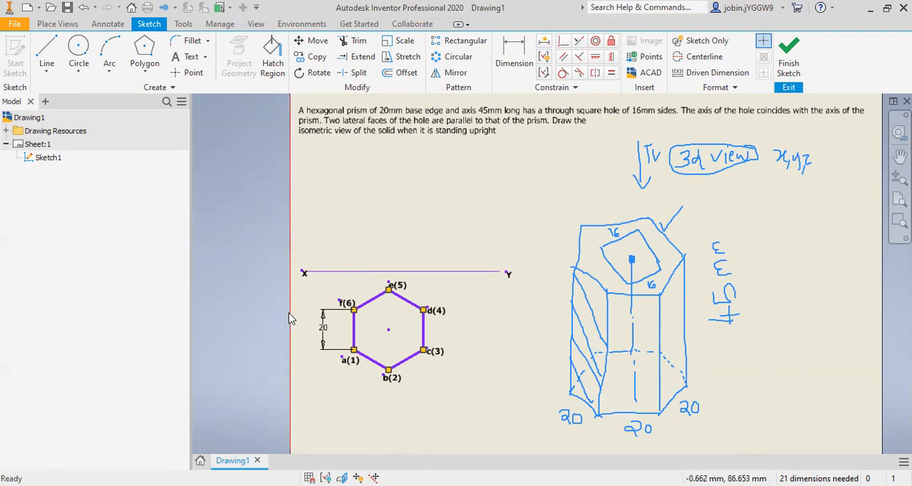
Step: Draw a two-point center rectangle on the hexagon's centre, as tall as the hexagon's vertical sides
scroll(299, 306, "down", 1)
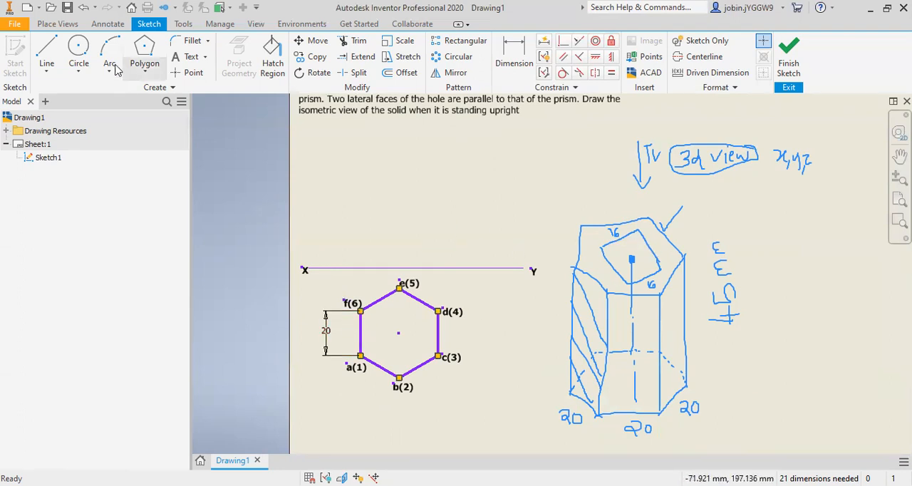
left_click(147, 76)
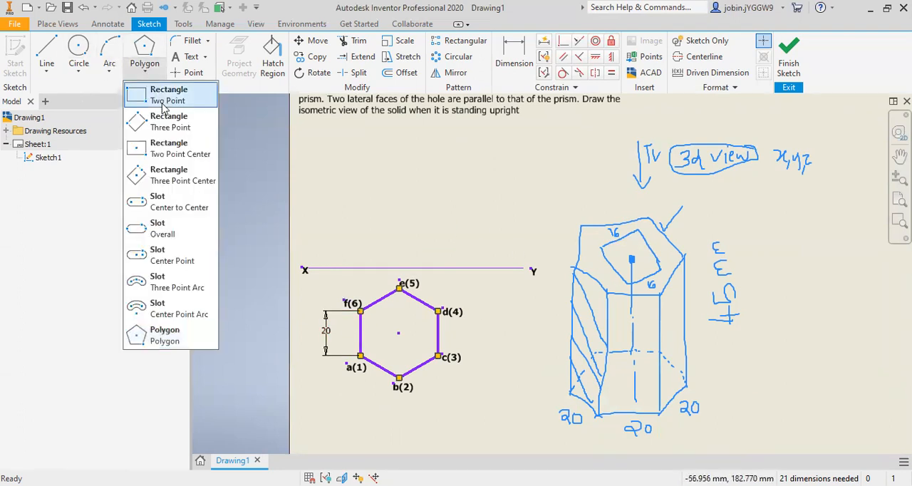
left_click(171, 148)
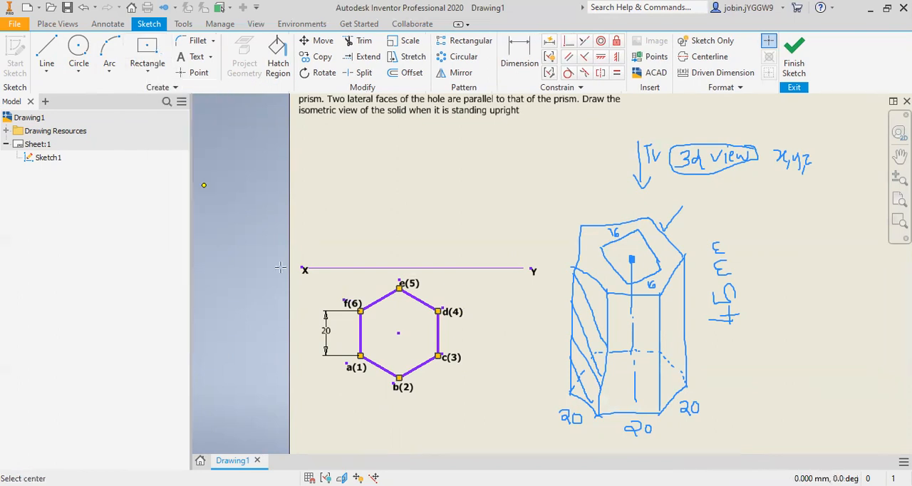
left_click(399, 332)
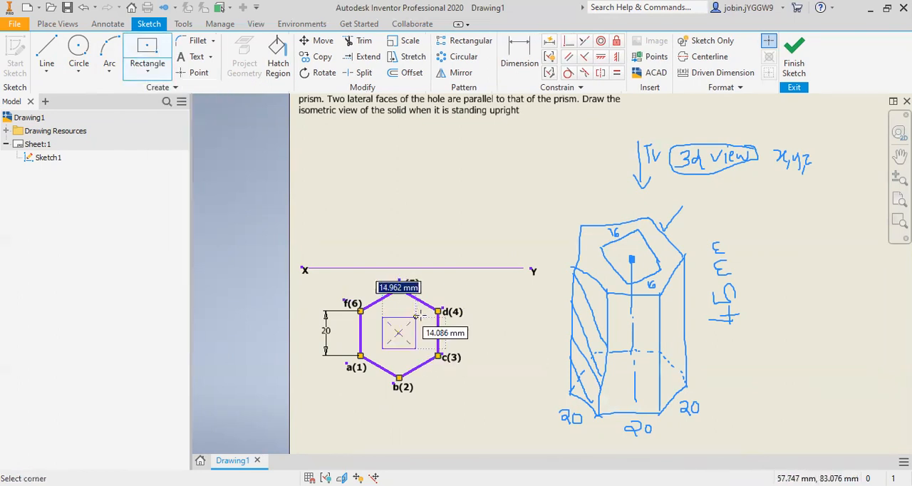
key("Return")
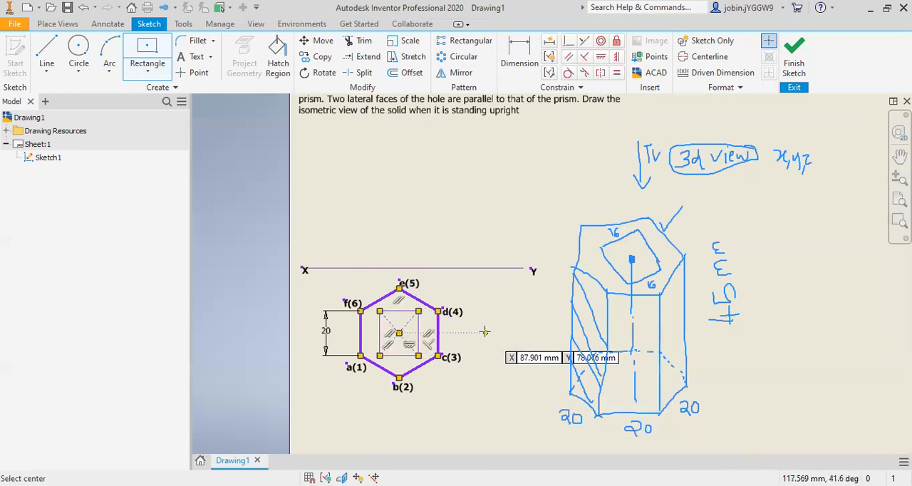
Step: Dimension the rectangle at the hexagon's centre to 16 mm wide and 16 mm high
key("Escape")
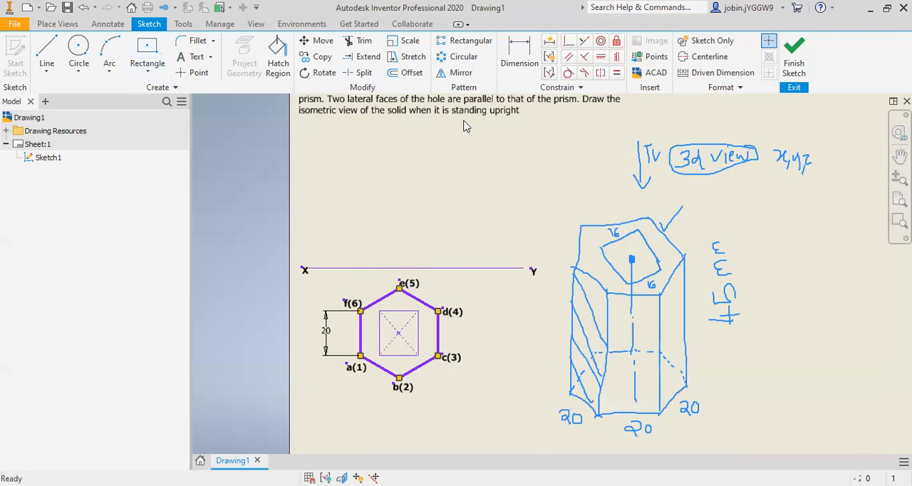
left_click(525, 50)
left_click(407, 311)
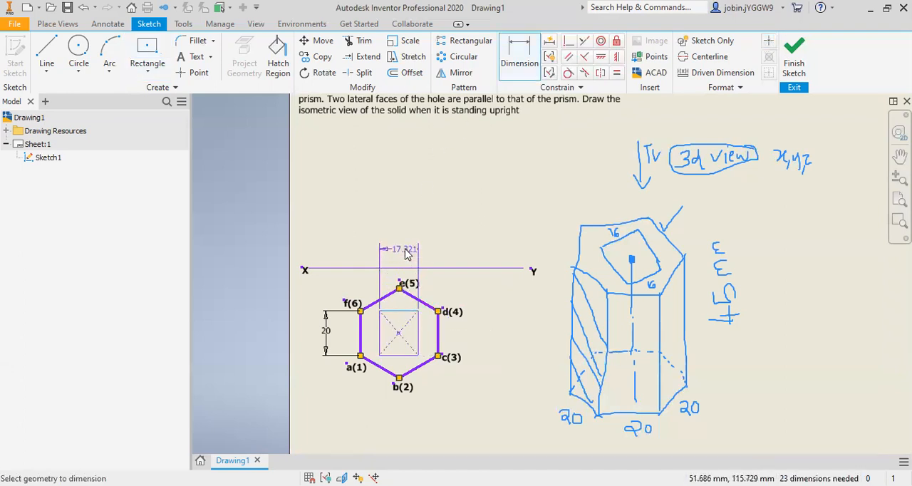
left_click(407, 255)
type("16")
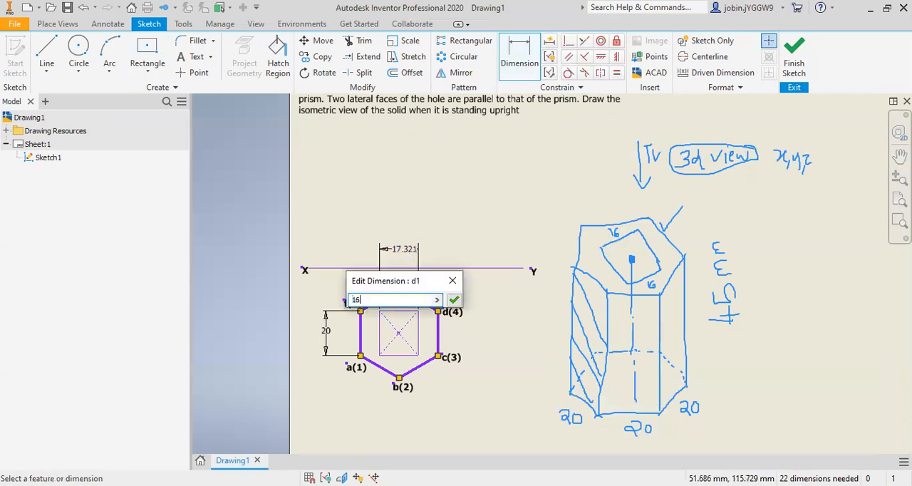
key("Return")
left_click(436, 333)
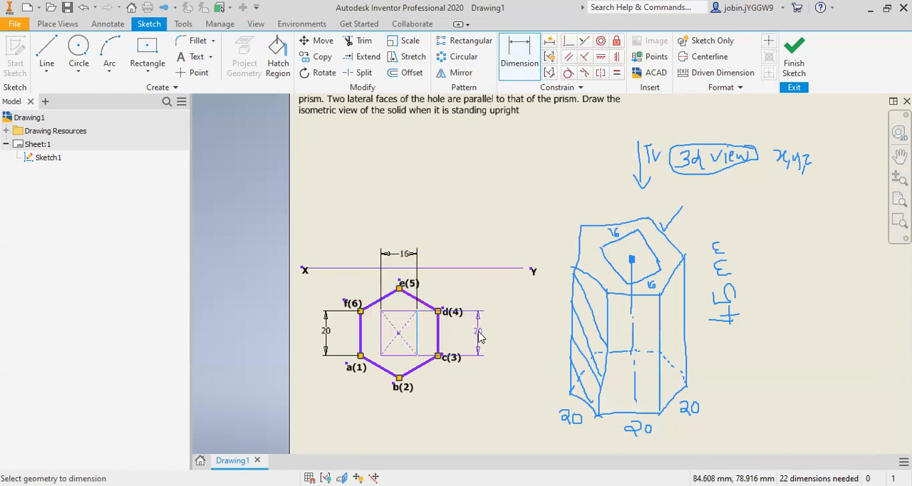
left_click(480, 338)
type("1")
key("Return")
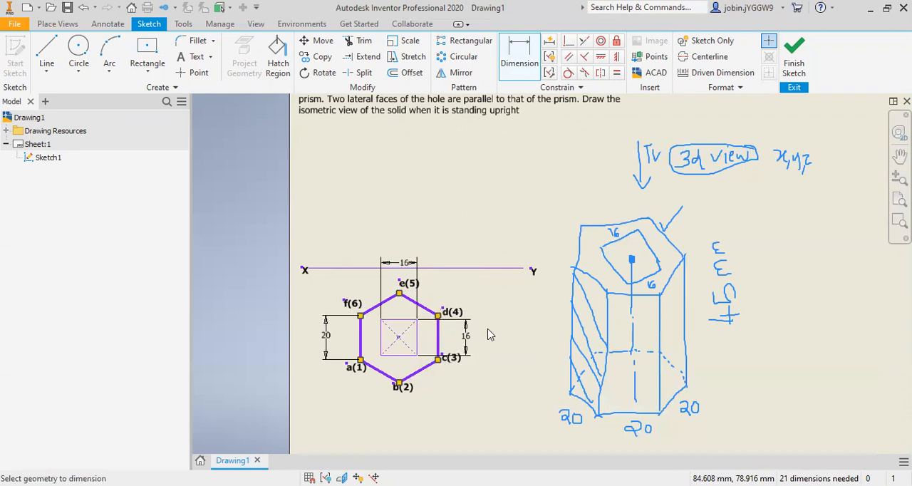
scroll(407, 328, "up", 3)
key("Escape")
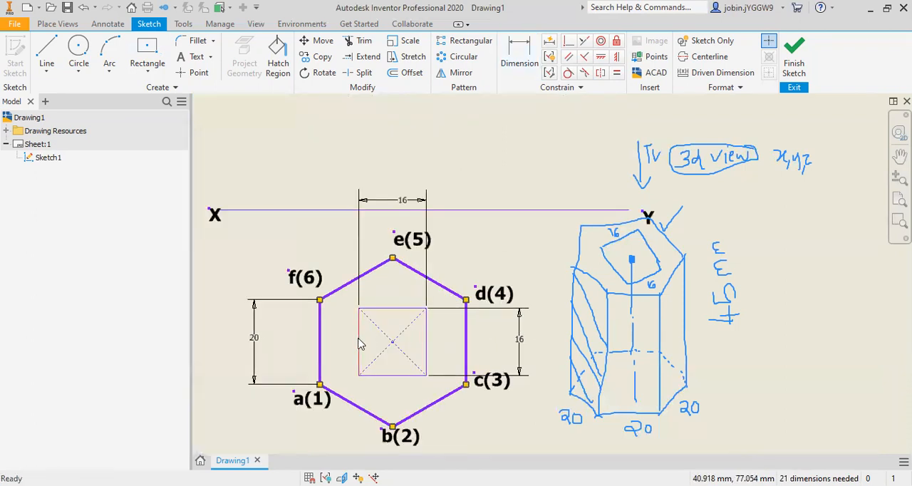
Step: Set the line weight of the square hole's left and top sides to 4.00 mm
right_click(358, 338)
left_click(401, 339)
left_click(307, 170)
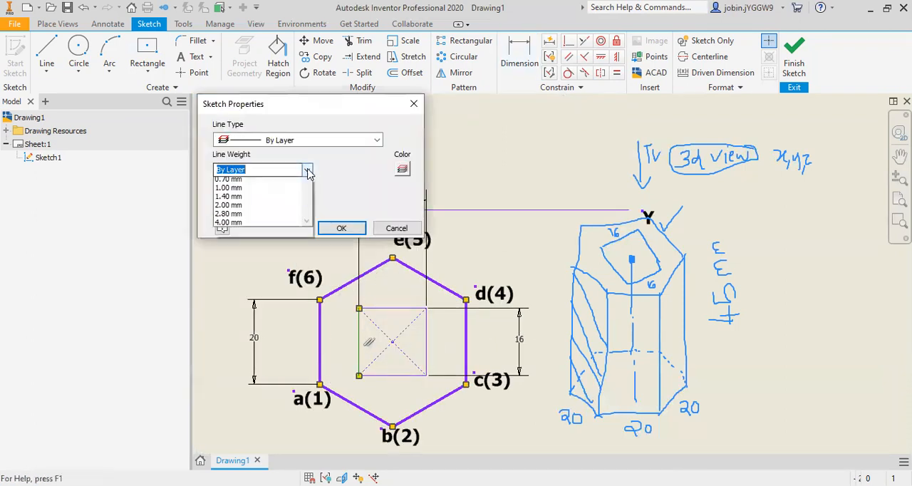
left_click(256, 282)
left_click(342, 228)
right_click(394, 313)
left_click(446, 311)
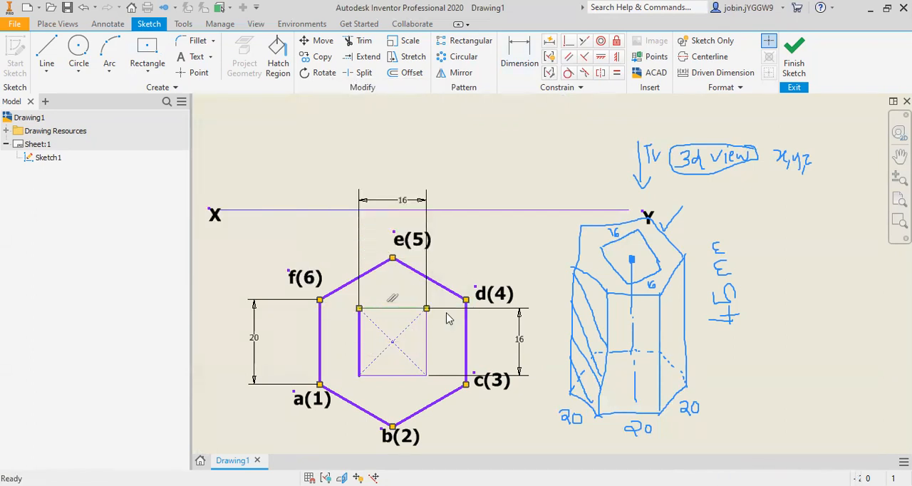
left_click(306, 170)
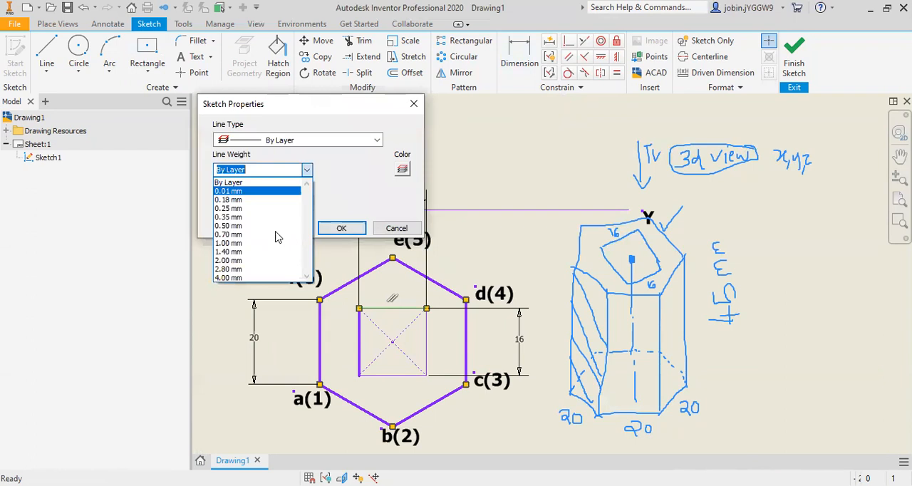
left_click(274, 282)
left_click(337, 231)
Step: Set the line weight of the square hole's right and bottom sides to 4.00 mm
right_click(426, 348)
left_click(467, 348)
left_click(307, 170)
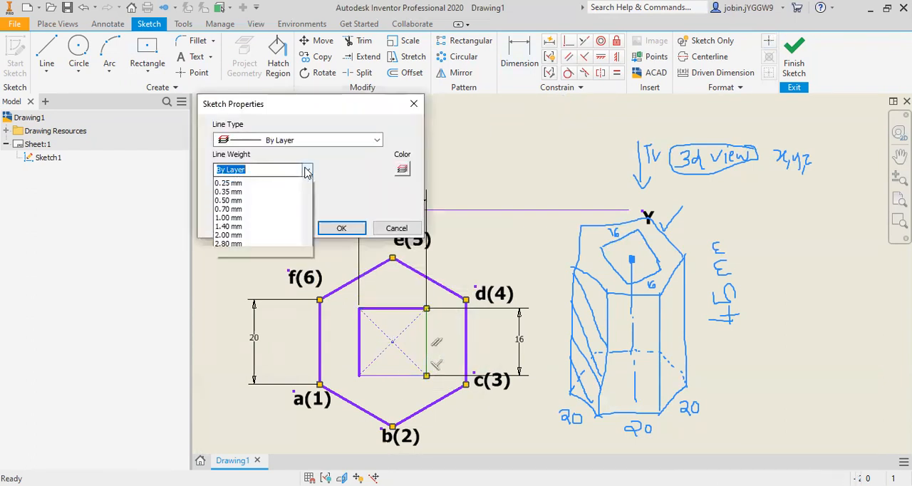
left_click(263, 278)
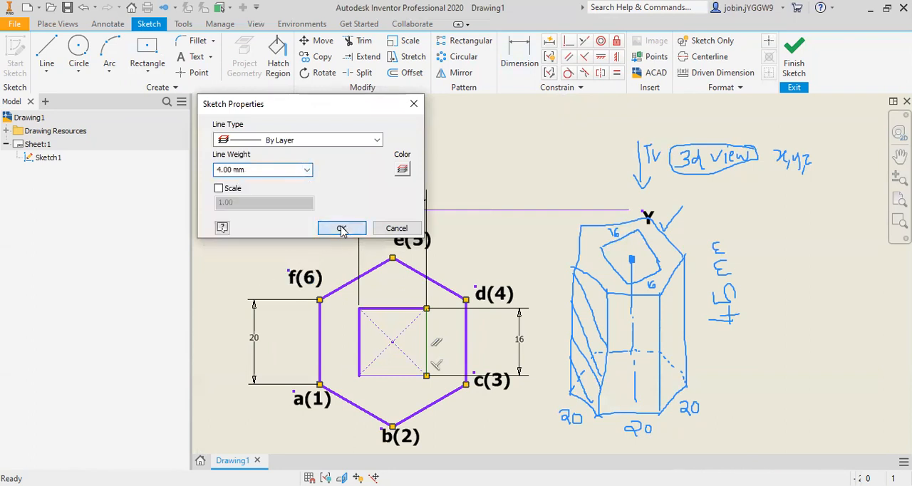
left_click(341, 228)
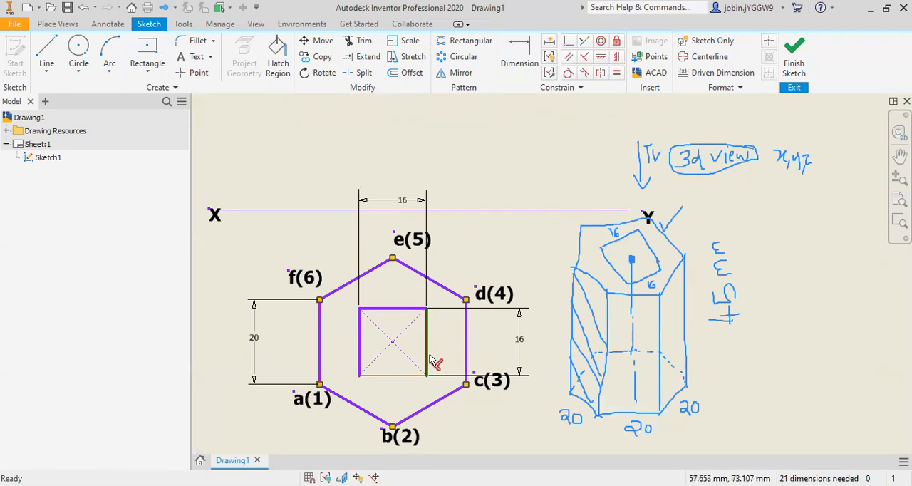
right_click(403, 378)
left_click(441, 378)
left_click(311, 169)
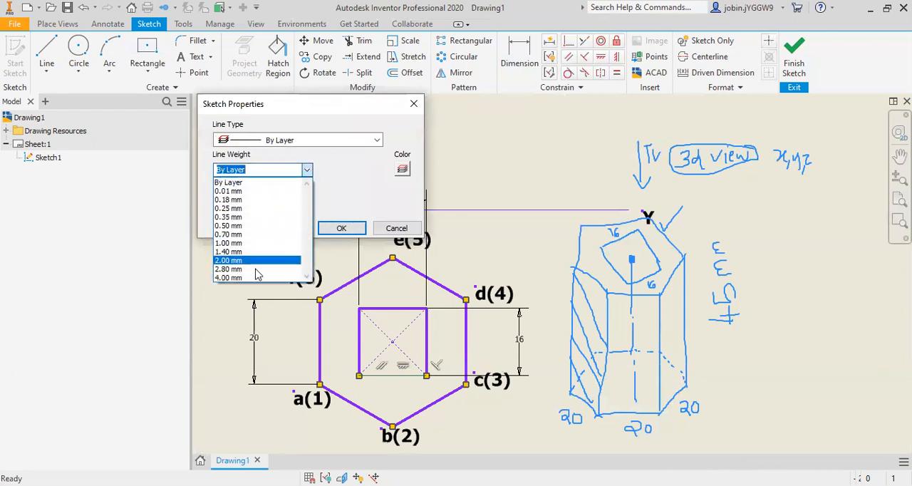
left_click(246, 283)
left_click(341, 228)
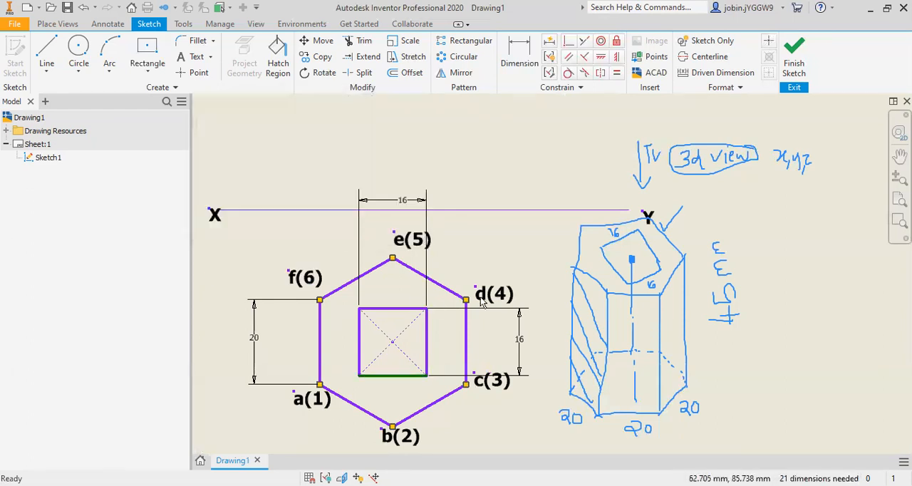
Step: Draw a two-point rectangle upward from vertex f(6) across the XY line, as wide as the hexagon and about 45 mm tall
scroll(487, 349, "up", 2)
scroll(417, 276, "up", 2)
scroll(441, 333, "down", 5)
scroll(490, 347, "up", 5)
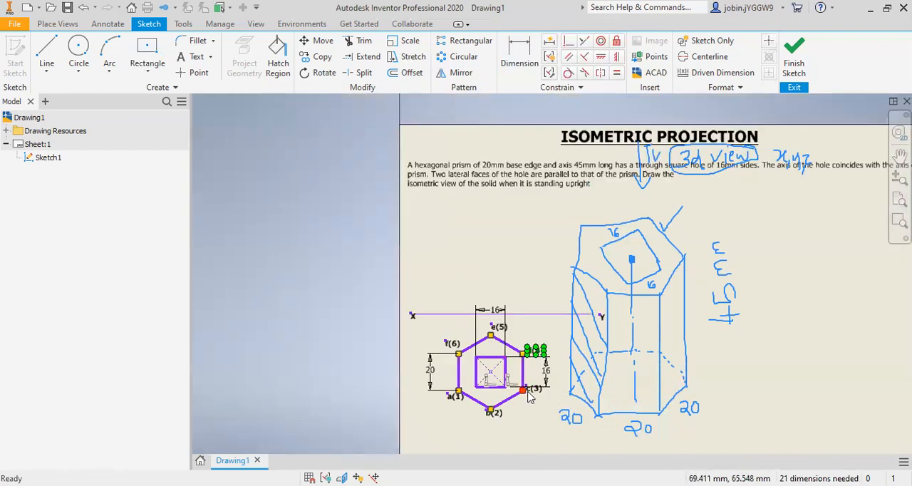
scroll(531, 395, "down", 3)
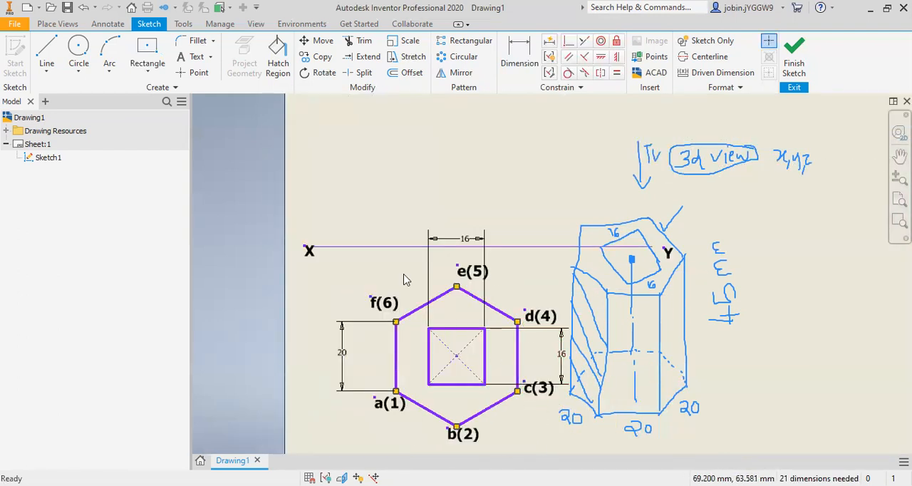
left_click(150, 75)
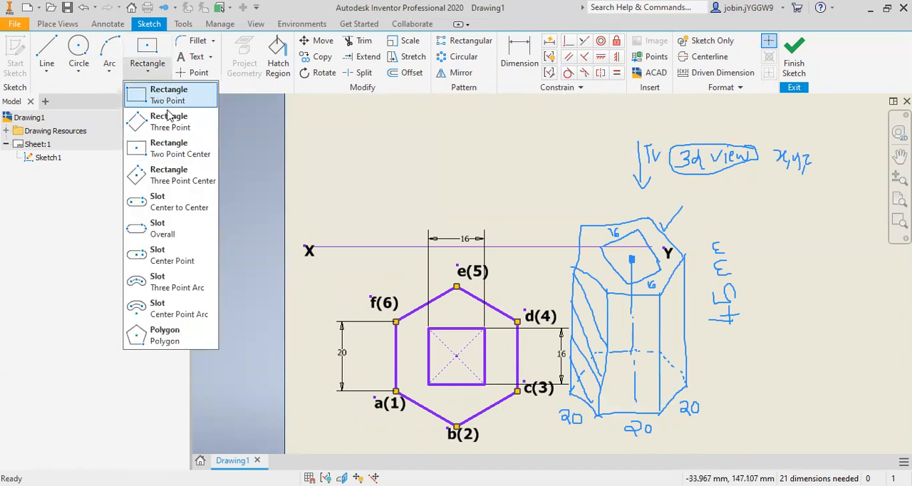
left_click(174, 99)
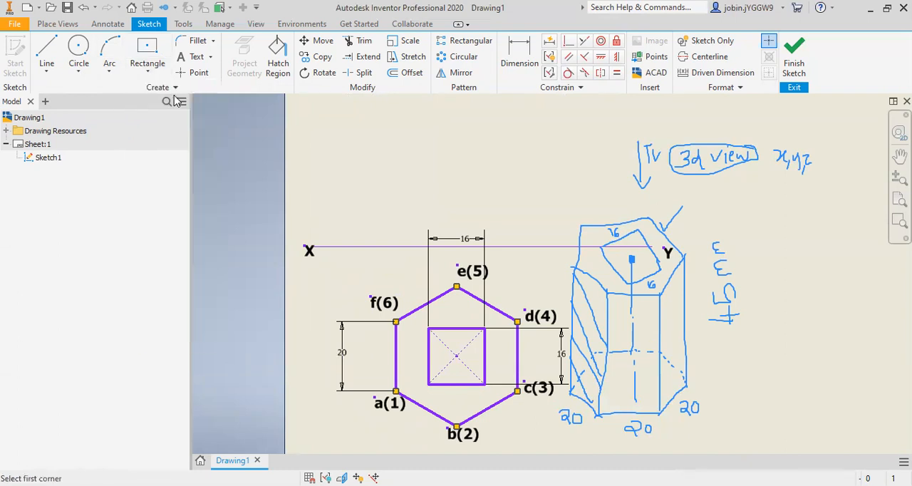
left_click(396, 321)
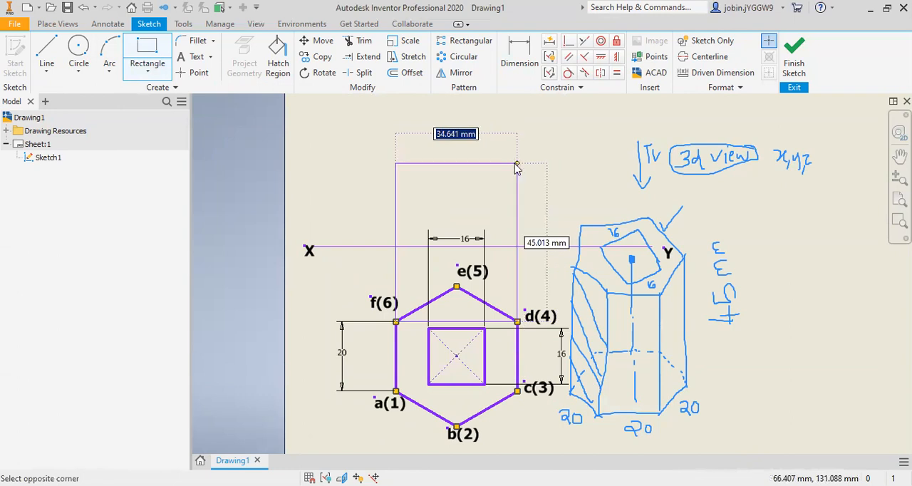
left_click(517, 167)
key("Escape")
Step: Split the vertical sides of the tall rectangle where they cross the XY line
scroll(403, 199, "up", 3)
scroll(417, 205, "down", 4)
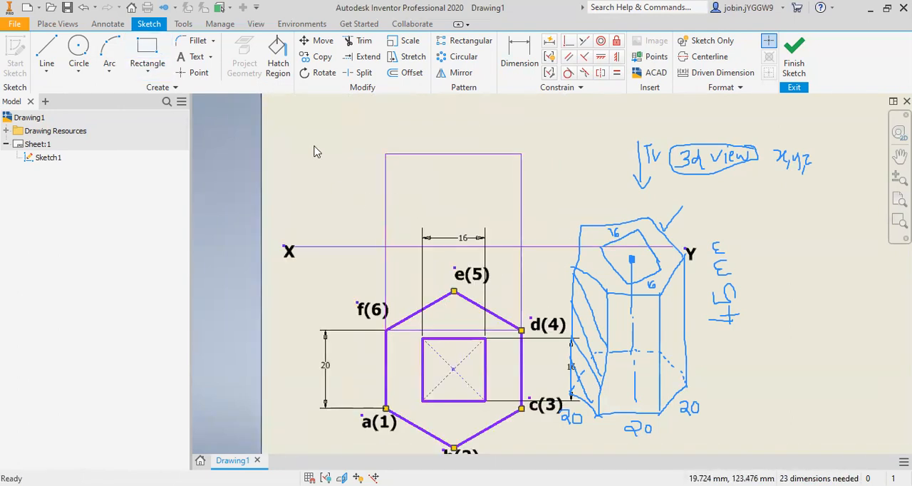
left_click(366, 74)
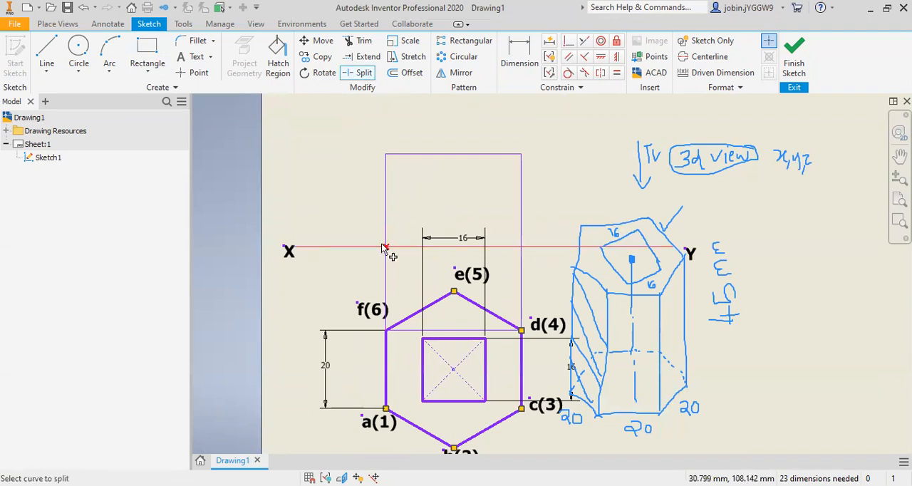
left_click(386, 247)
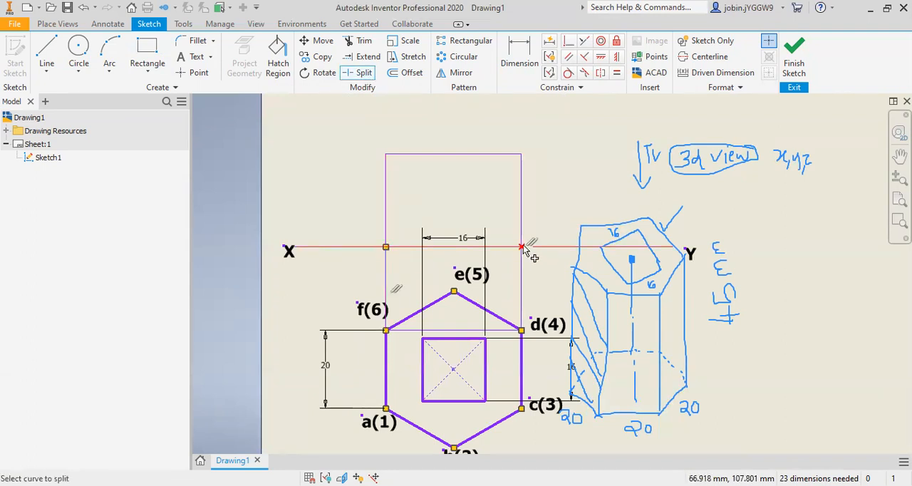
Step: Dimension the rectangle's left side above the XY line to 45 mm and move the dimension closer to the outline
left_click(519, 57)
left_click(386, 196)
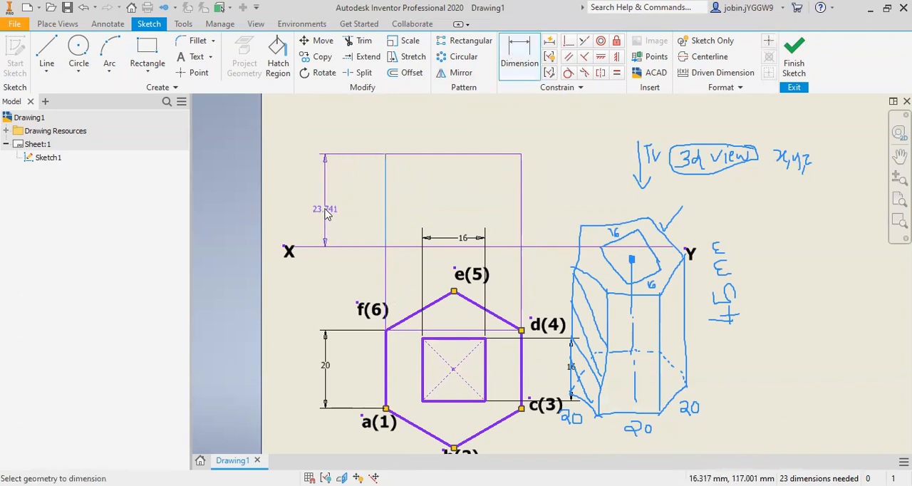
left_click(326, 215)
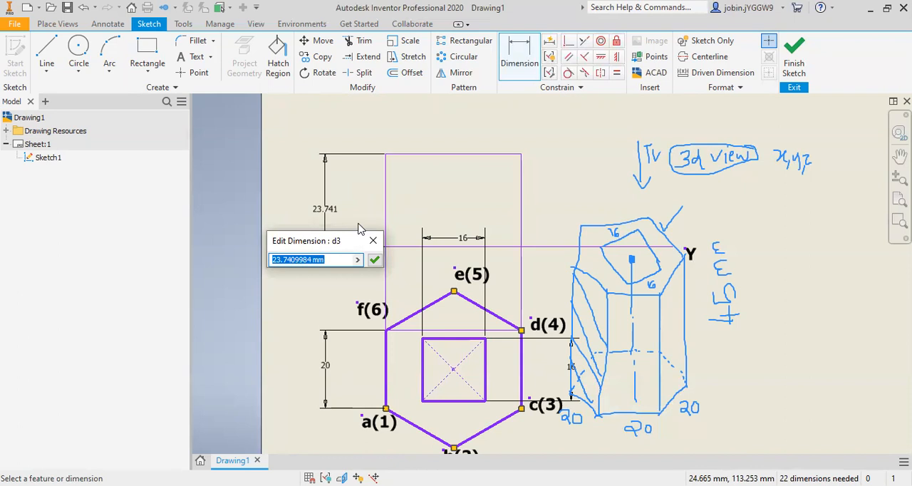
type("45")
key("Return")
scroll(359, 275, "down", 2)
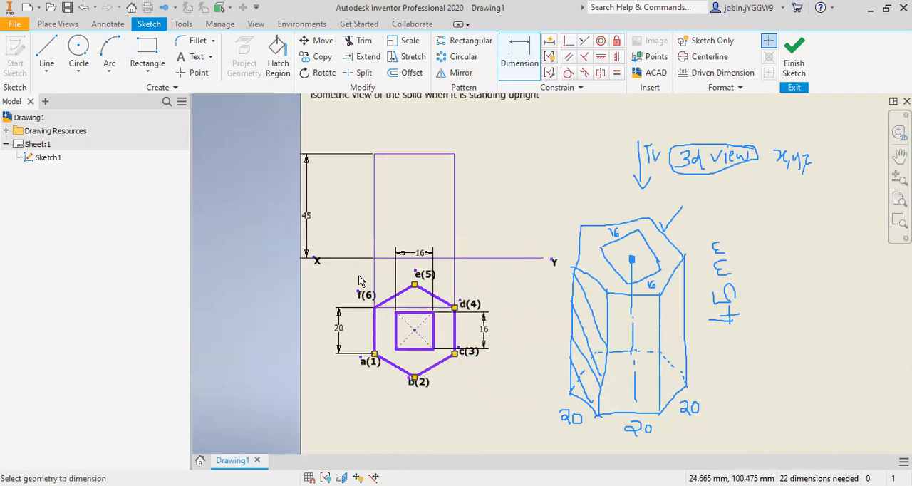
key("Escape")
left_click_drag(308, 221, 330, 217)
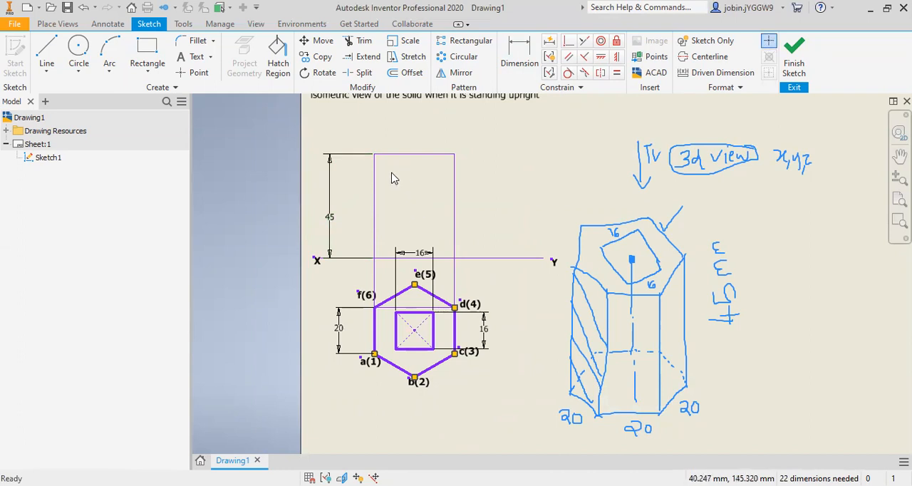
Step: Set the line weight of the front view's left and right sides above the XY line to 4.00 mm
right_click(379, 190)
left_click(319, 175)
left_click(309, 170)
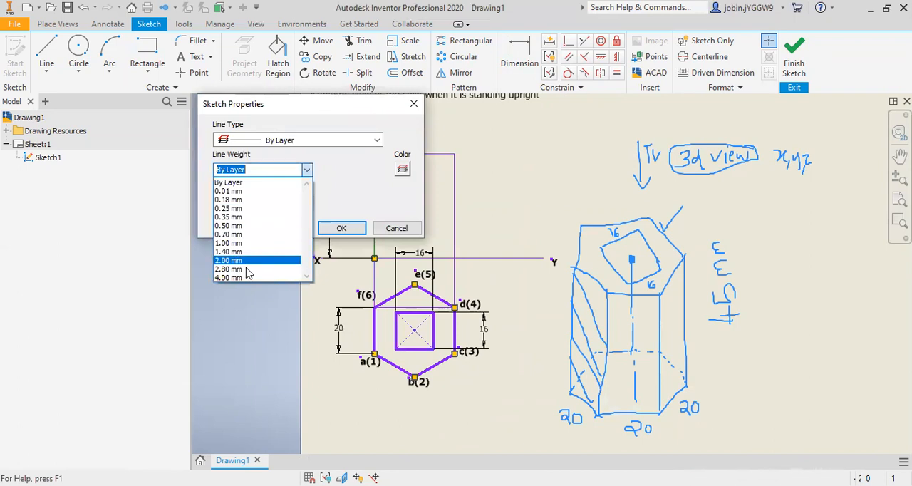
left_click(244, 275)
left_click(343, 229)
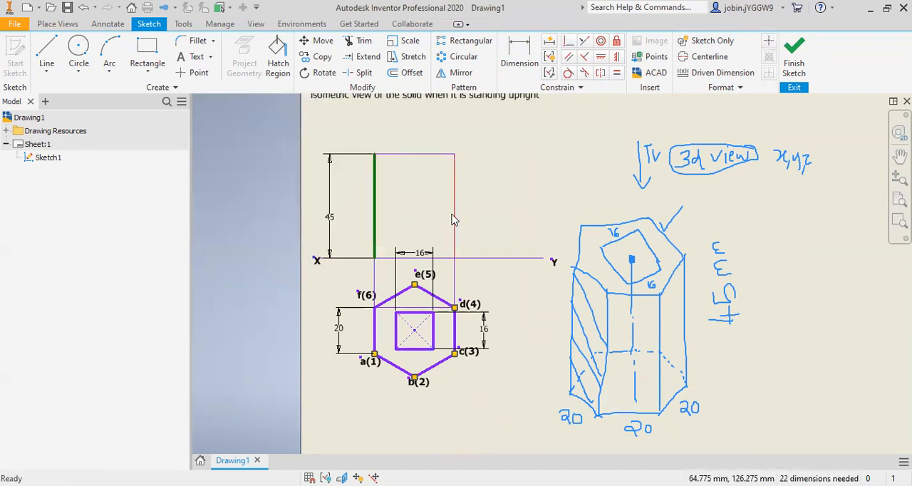
right_click(453, 216)
left_click(506, 215)
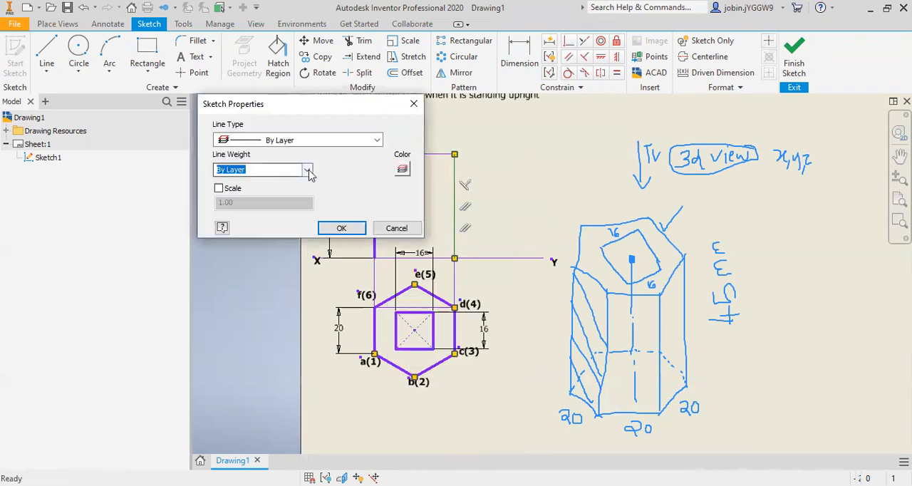
left_click(306, 170)
left_click(242, 277)
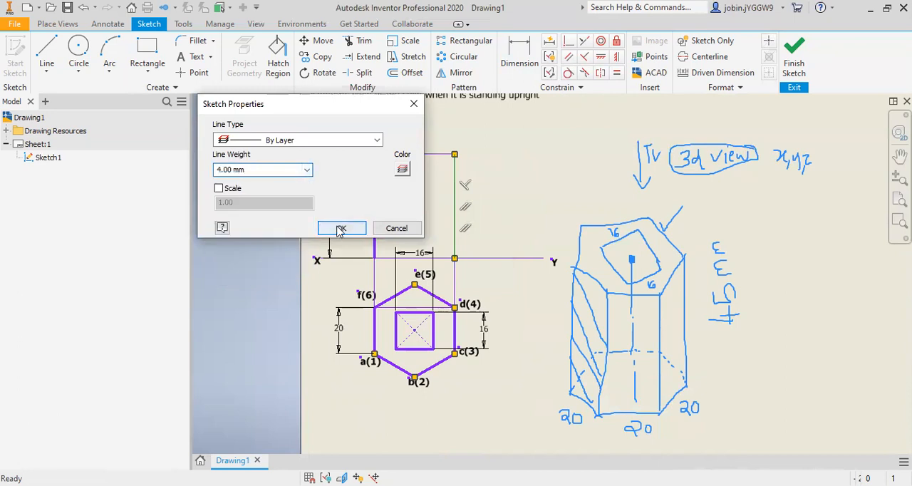
left_click(342, 227)
Step: Set the line weight of the front view's top edge to 4.00 mm
right_click(436, 155)
left_click(483, 163)
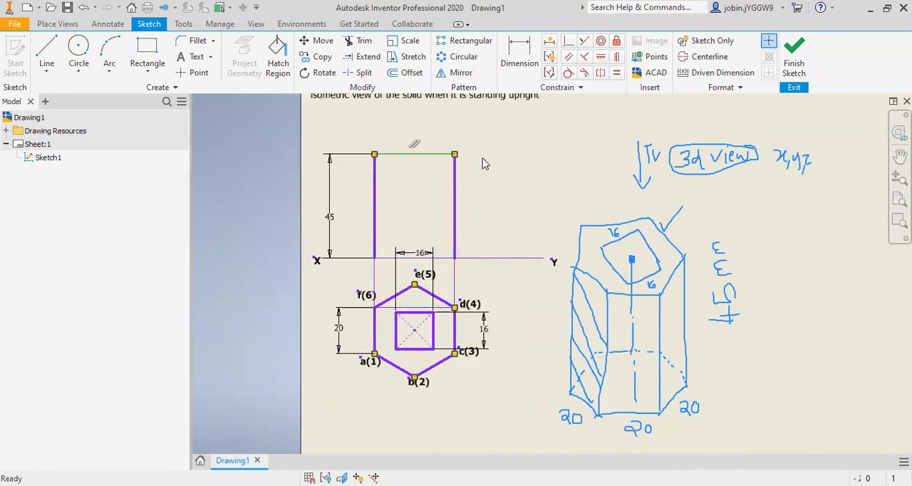
left_click(306, 170)
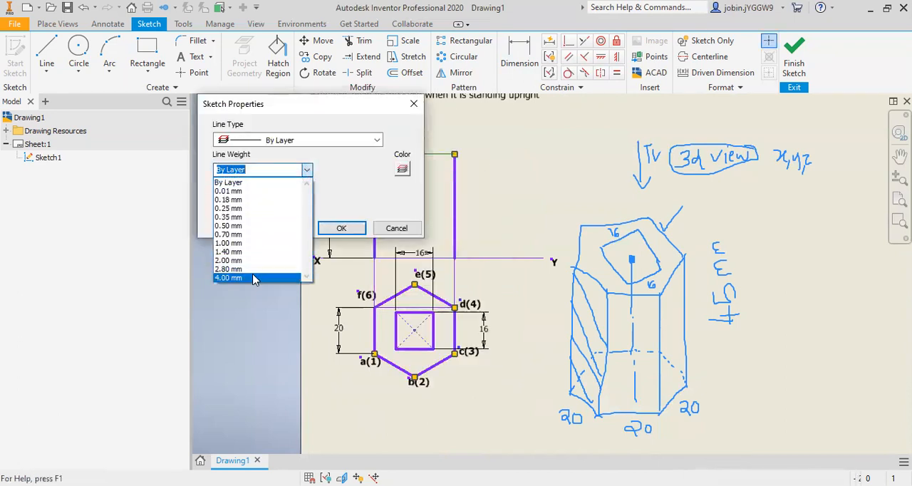
left_click(242, 277)
left_click(342, 228)
Step: Split the XY line at the bottom ends of the front view's two vertical sides
scroll(371, 253, "down", 3)
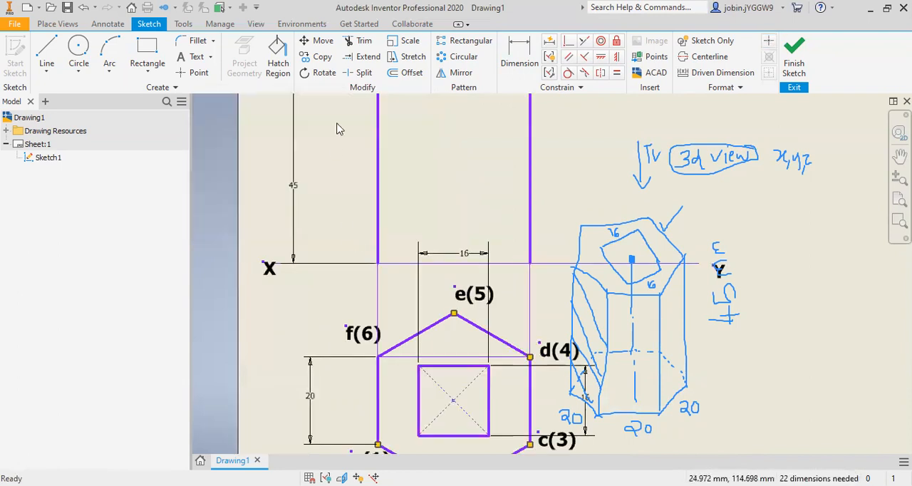
left_click(360, 72)
left_click(381, 263)
left_click(532, 265)
key("Escape")
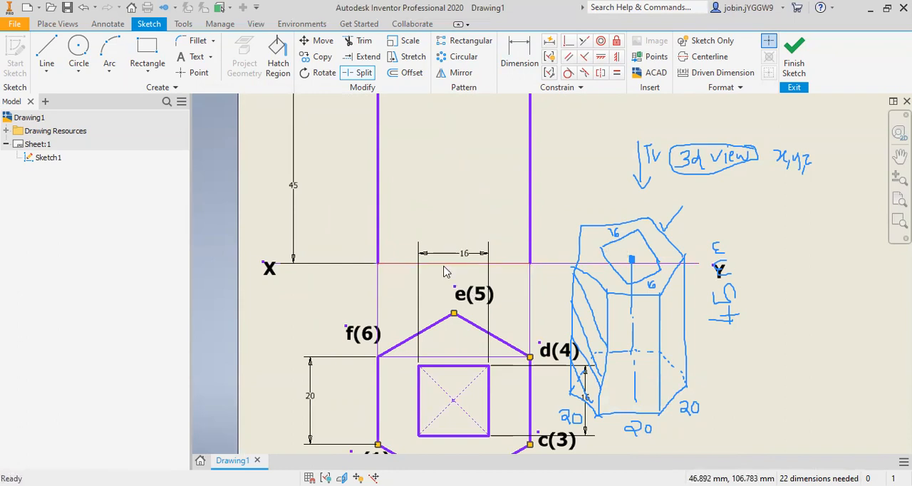
Step: Set the line weight of the XY line segment forming the front view's base to 4.00 mm
right_click(444, 263)
left_click(490, 265)
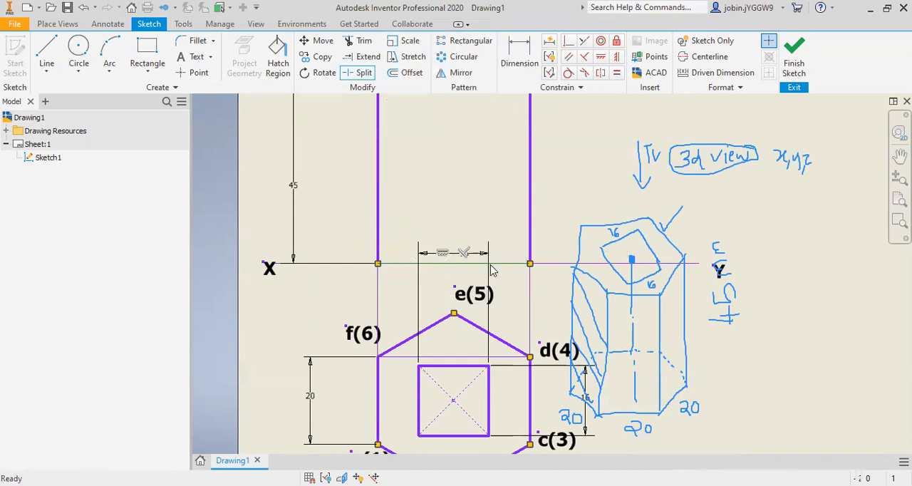
left_click(306, 169)
left_click(242, 278)
left_click(352, 231)
scroll(340, 269, "down", 3)
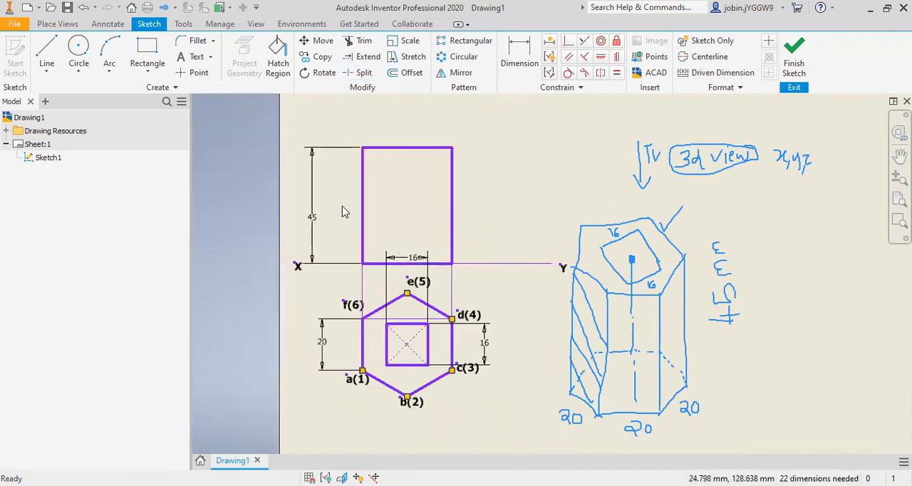
Step: Draw a vertical projector from corner b(2) up to the front view's top edge, and a line from there down to the XY line
left_click(46, 70)
left_click(65, 91)
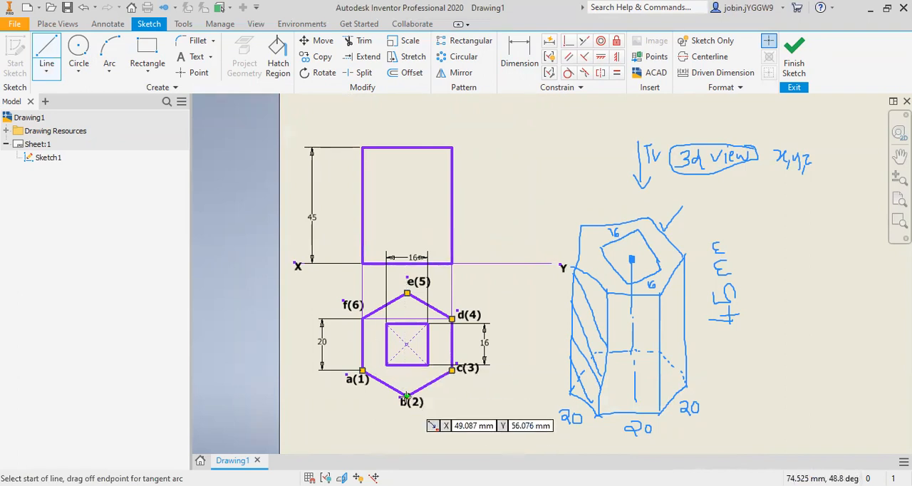
left_click(406, 396)
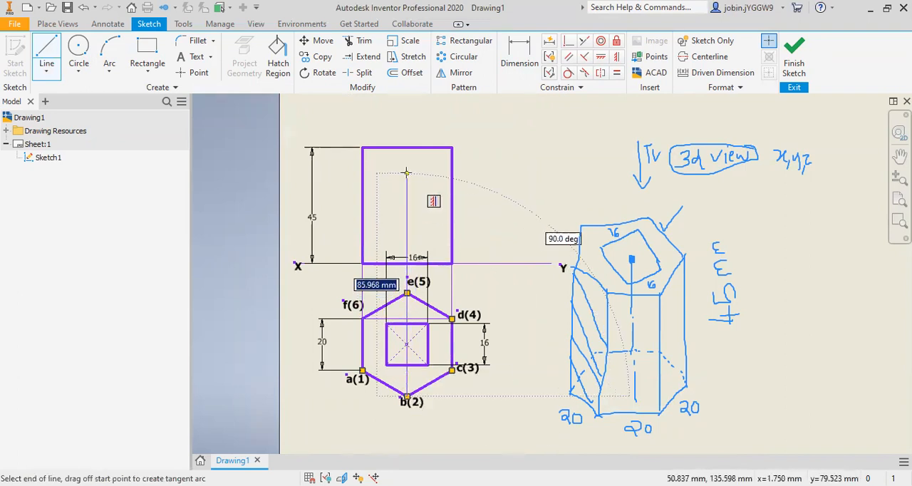
left_click(407, 147)
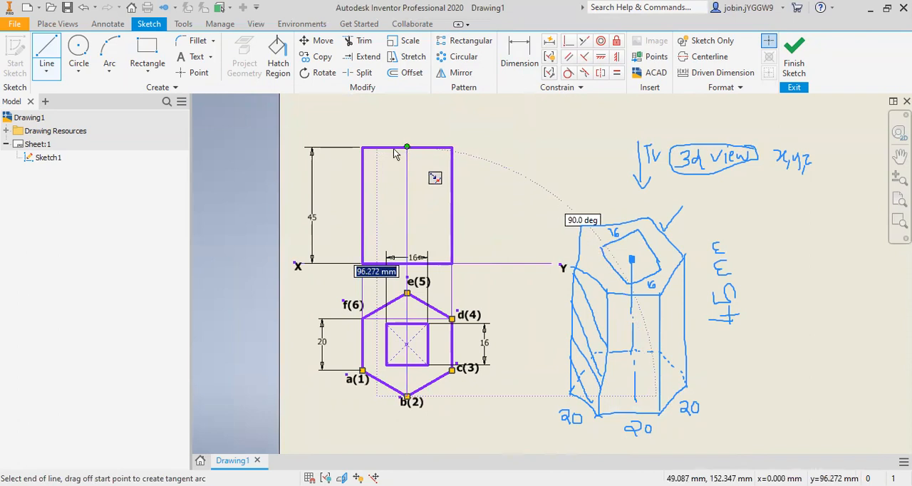
left_click(406, 266)
key("Escape")
Step: Set the line weight of the front view's middle vertical edge to 4.00 mm
right_click(407, 215)
left_click(443, 216)
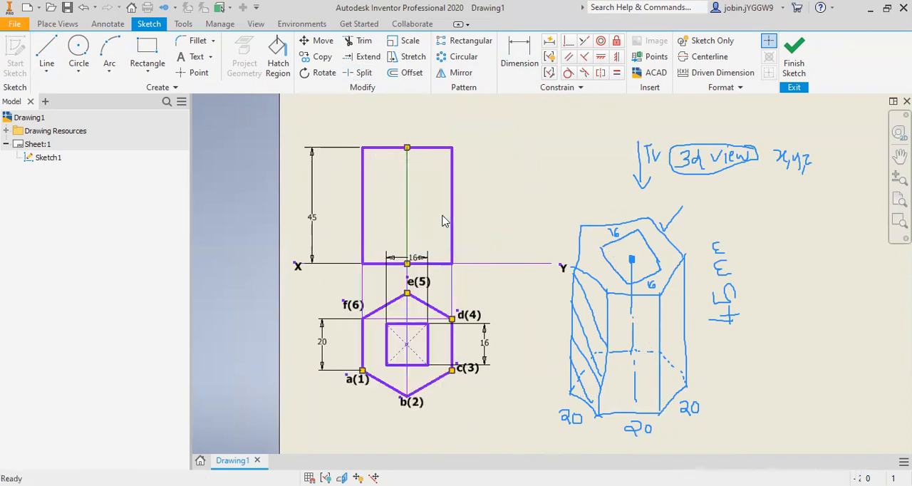
left_click(306, 169)
left_click(243, 279)
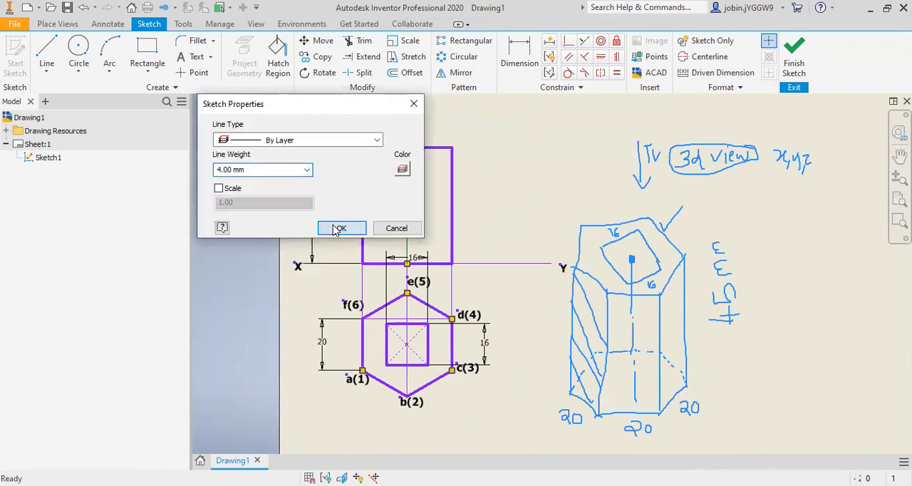
left_click(340, 228)
Step: Add the bold label a',f' just above the first top corner of the front view, over the a(1)–f(6) edge
left_click(197, 57)
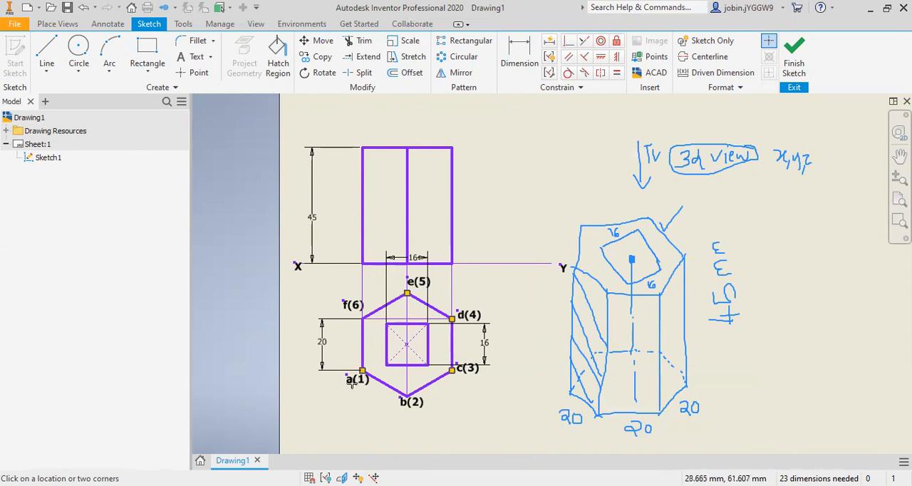
left_click(359, 134)
type("a',f")
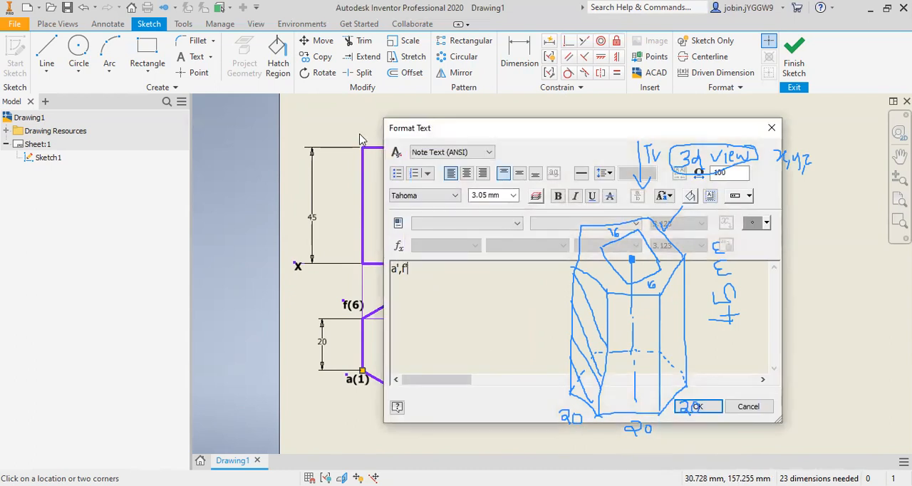
left_click_drag(423, 293, 392, 267)
left_click(558, 196)
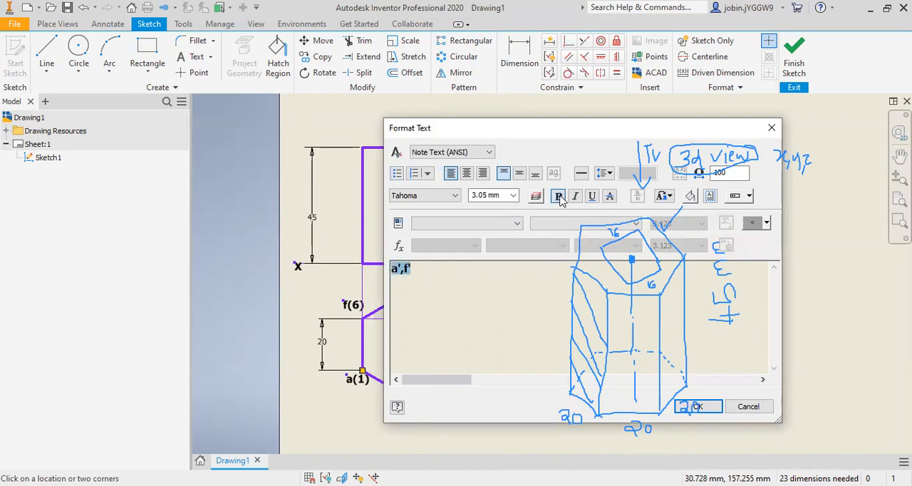
left_click(695, 406)
scroll(366, 136, "down", 3)
left_click_drag(380, 144, 364, 146)
scroll(386, 224, "up", 3)
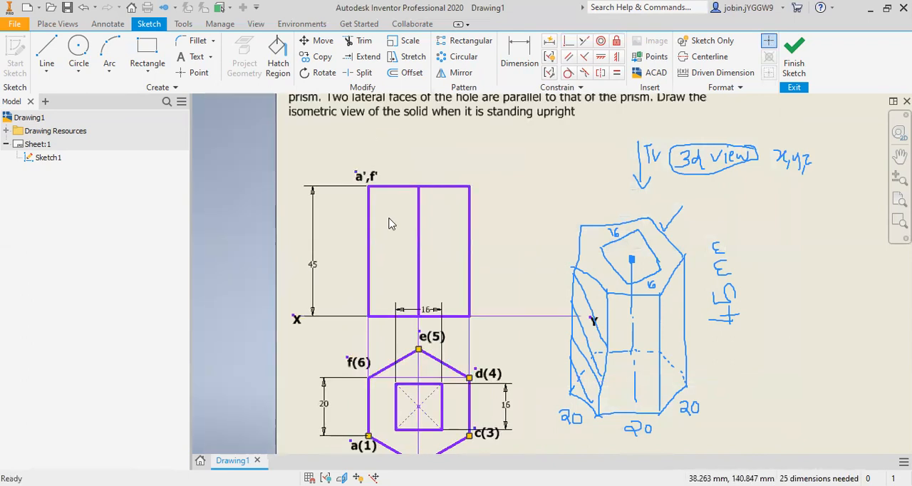
Step: Add the bold label b',e' just above the top end of the front view's middle edge
scroll(392, 217, "down", 3)
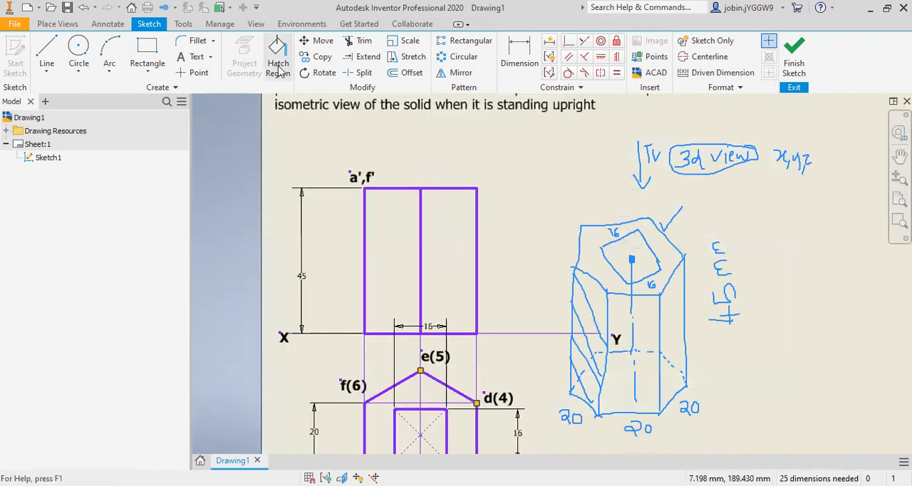
left_click(193, 57)
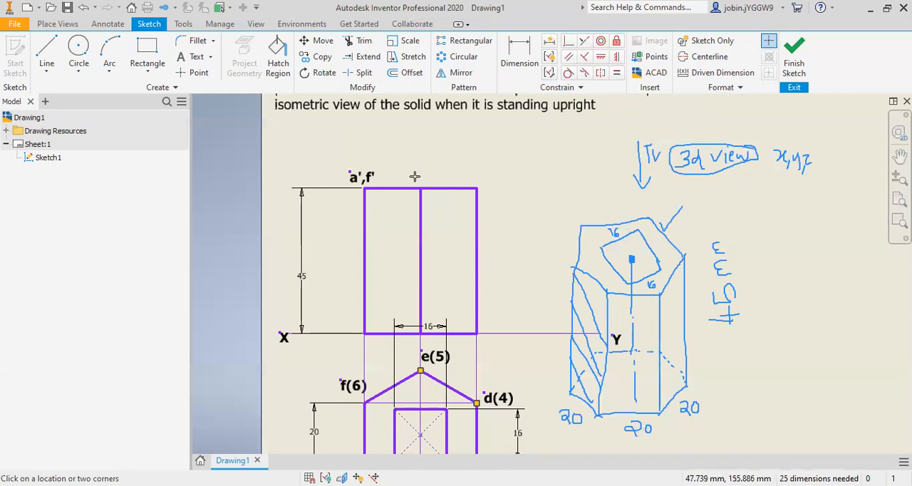
left_click(413, 183)
type("b',e")
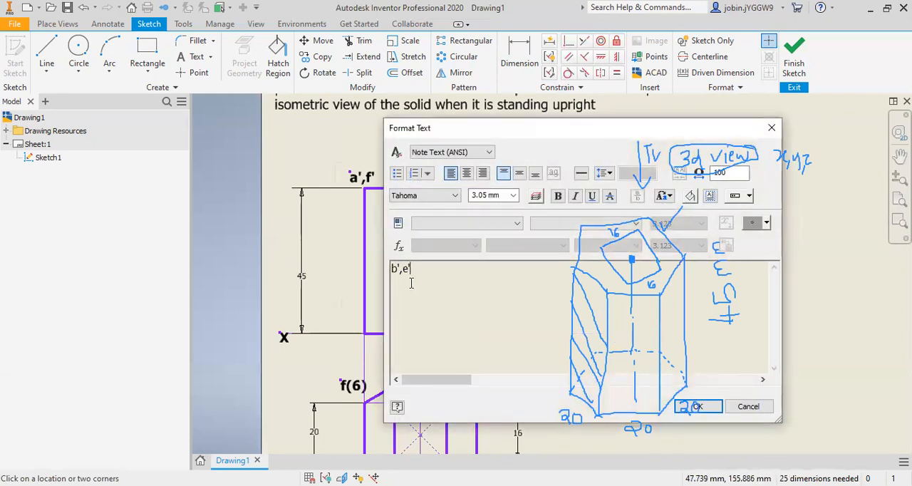
key("ctrl+a")
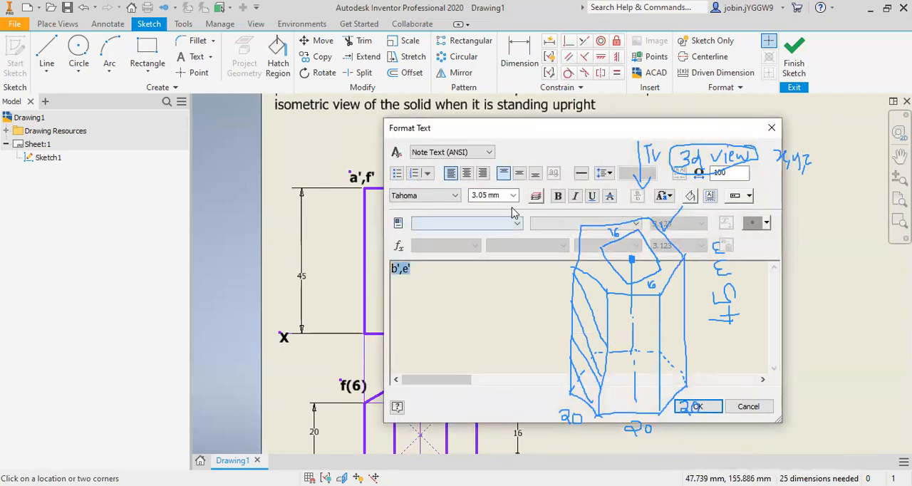
left_click(559, 197)
left_click(708, 409)
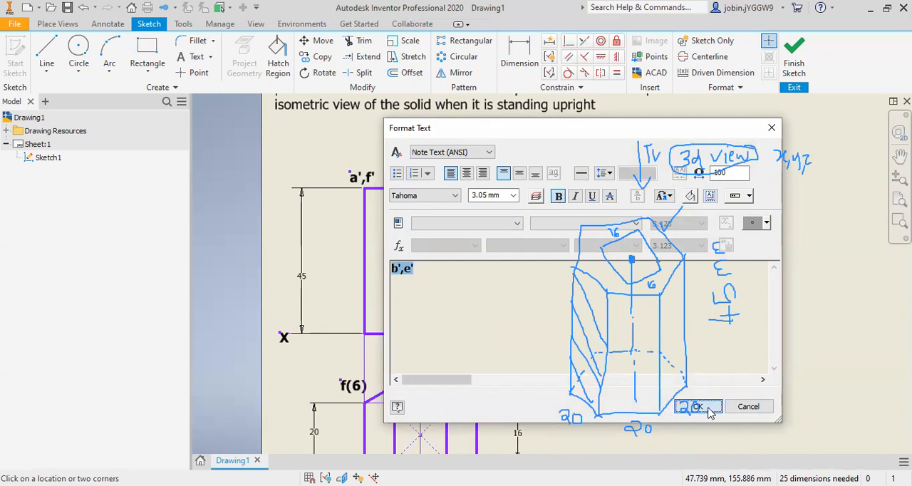
scroll(435, 176, "up", 3)
left_click_drag(440, 193, 415, 177)
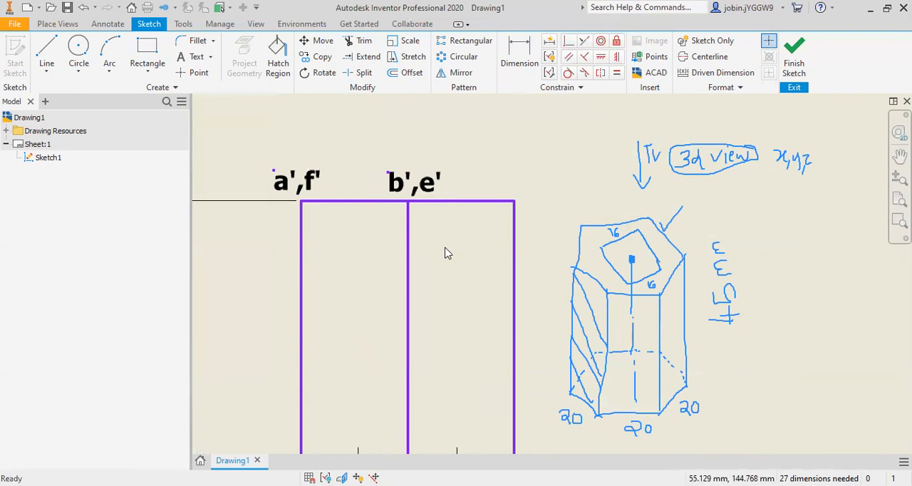
Step: Add the bold label c',d' just above the front view's top corner over the c(3)–d(4) edge
scroll(444, 253, "down", 5)
scroll(455, 268, "up", 3)
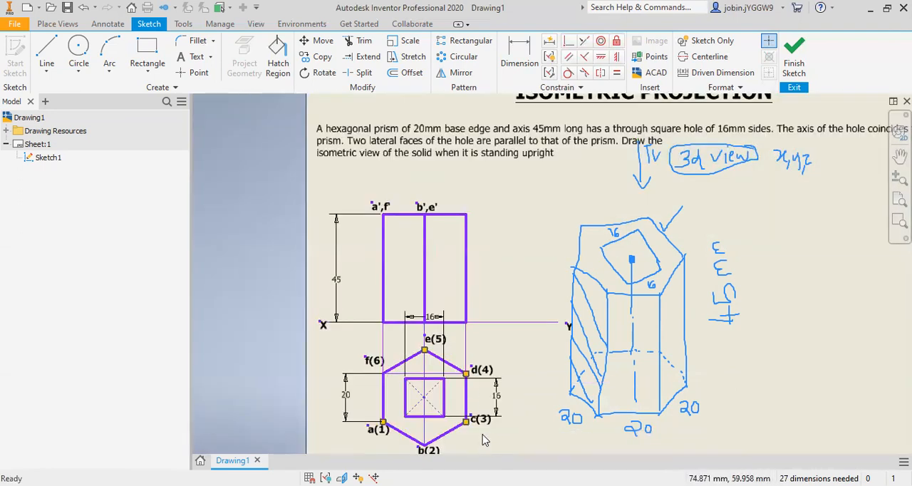
scroll(483, 439, "up", 3)
scroll(480, 431, "down", 2)
left_click(192, 57)
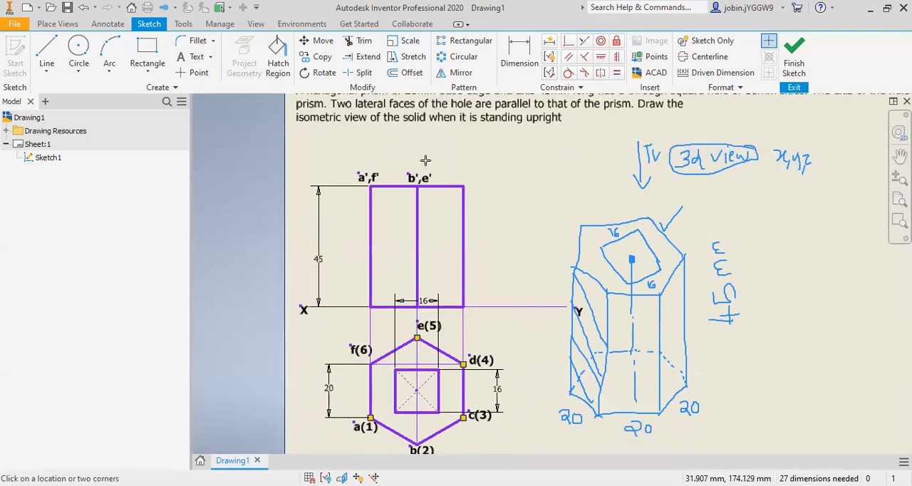
left_click(464, 178)
type("c',d'")
left_click_drag(420, 270, 355, 265)
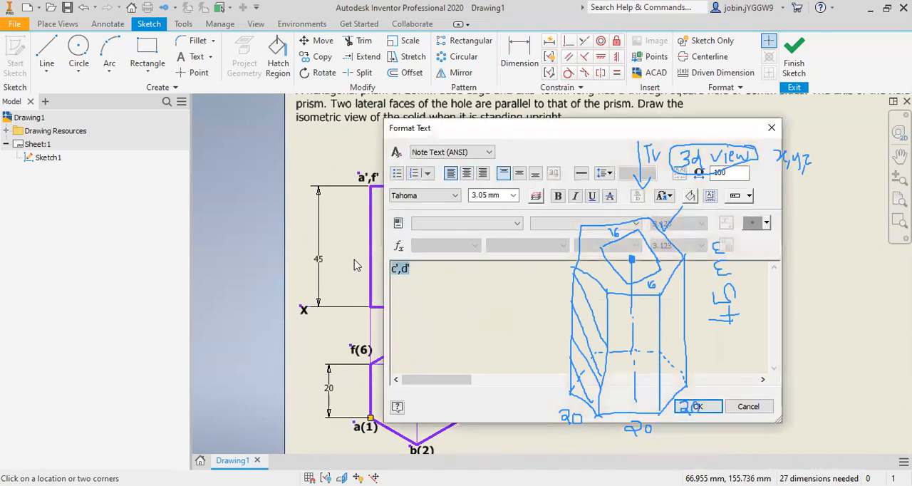
left_click(558, 196)
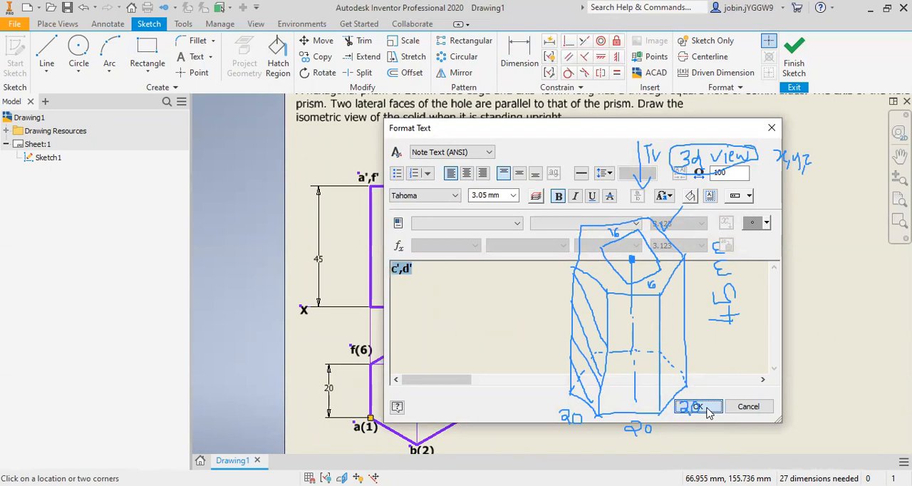
left_click(698, 407)
left_click_drag(474, 189, 487, 194)
Step: Add the bold label 1',6' just above the XY line, beside the front view's base corner below a',f'
scroll(502, 222, "down", 3)
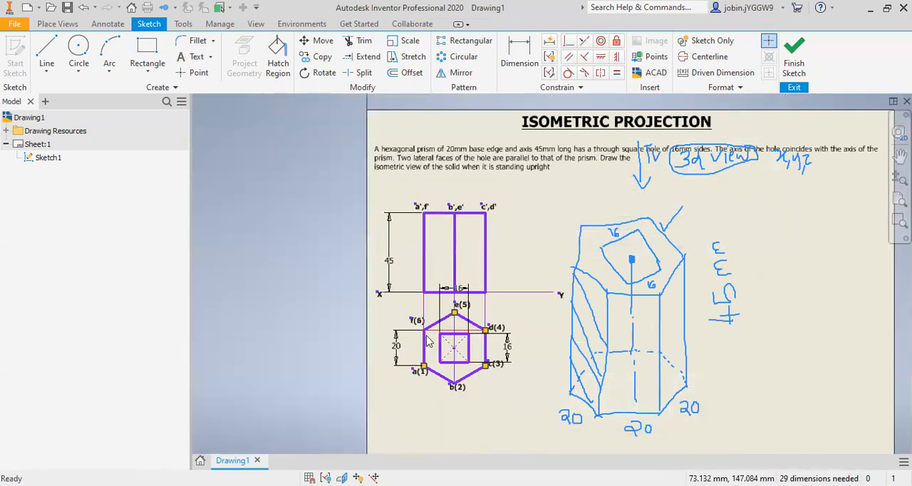
scroll(428, 340, "up", 2)
left_click(194, 56)
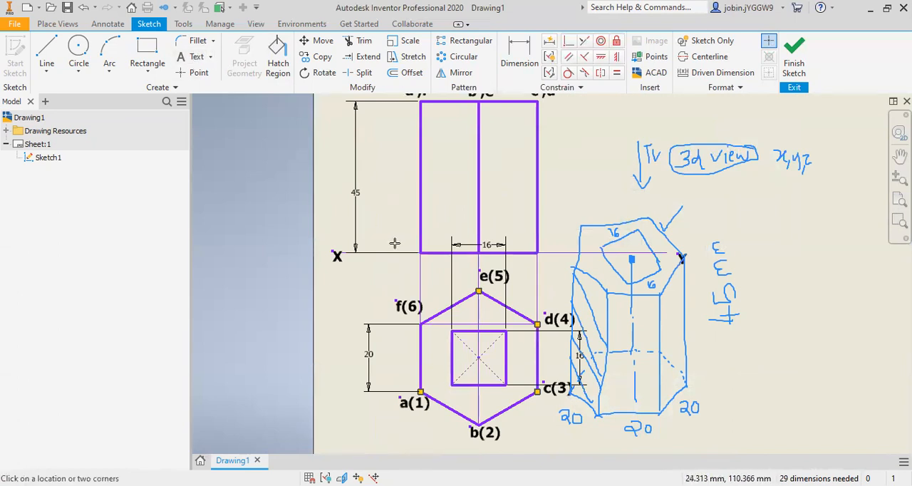
left_click(396, 245)
type("1'")
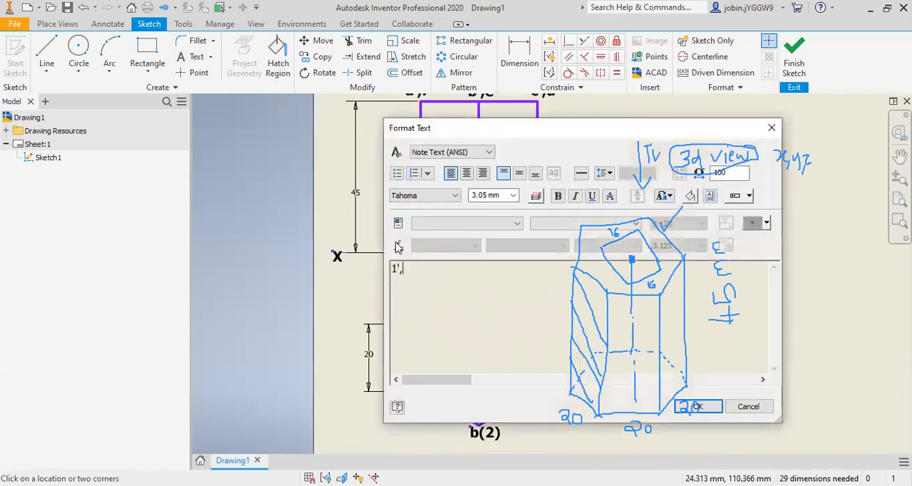
left_click_drag(420, 280, 391, 269)
left_click(558, 195)
left_click(697, 406)
scroll(412, 238, "up", 4)
left_click_drag(412, 238, 392, 221)
left_click(458, 281)
scroll(456, 281, "down", 2)
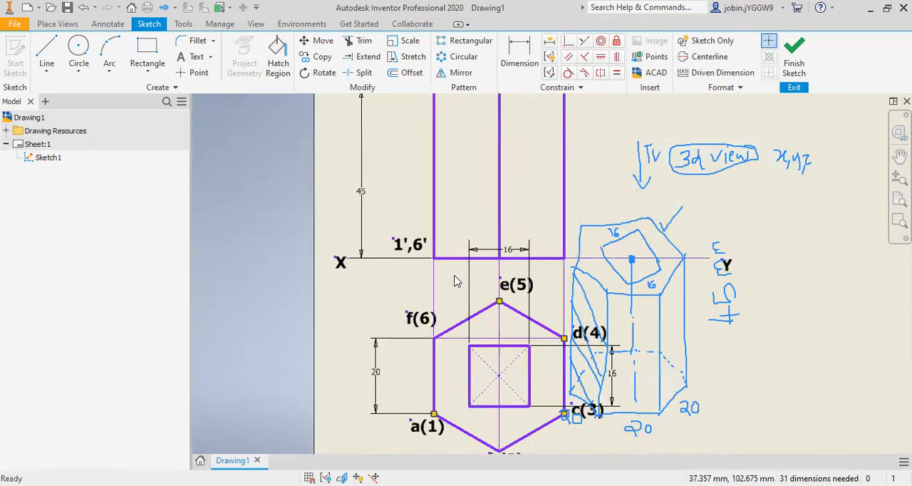
Step: Move the square hole's horizontal 16 mm dimension below the XY line and add the bold label 2',5' at the middle edge's base
scroll(457, 281, "down", 2)
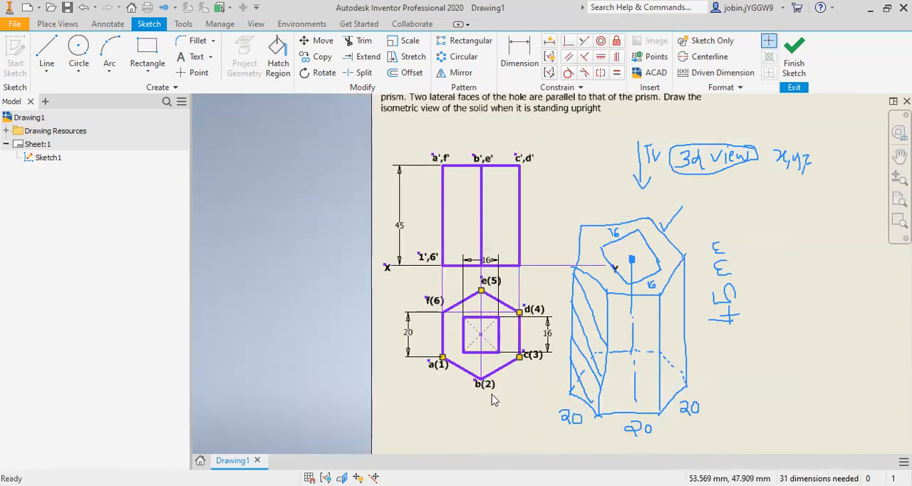
scroll(501, 282, "up", 3)
left_click_drag(483, 248, 485, 286)
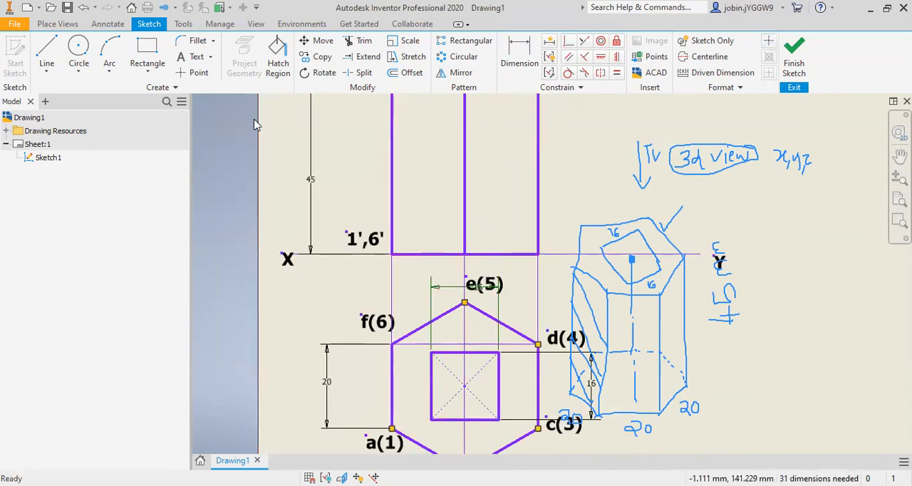
left_click(193, 56)
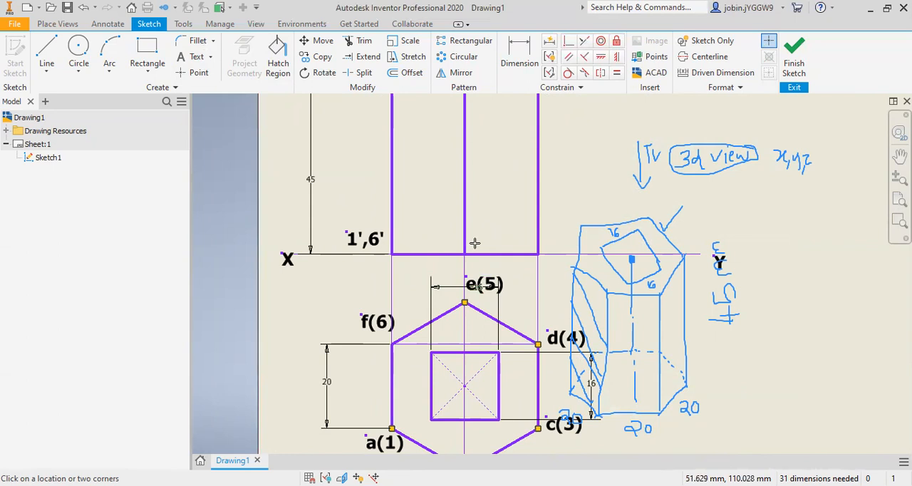
left_click(474, 243)
type("2',")
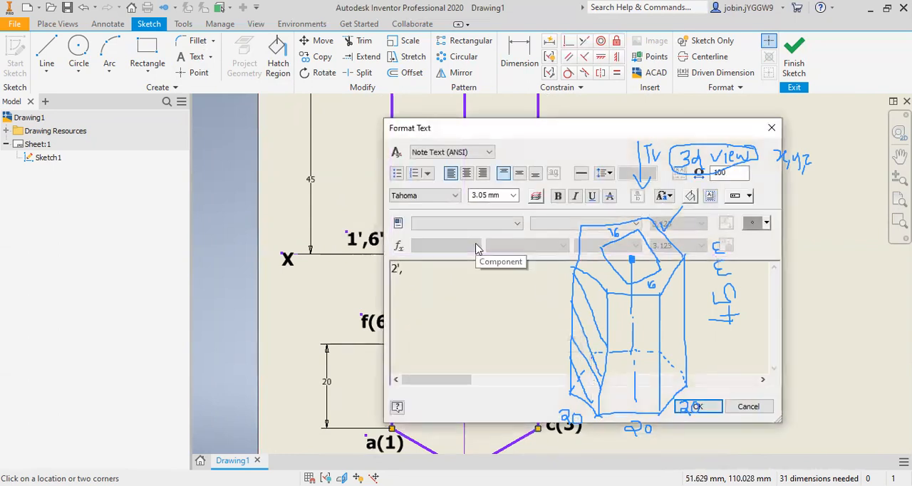
left_click_drag(437, 276, 332, 265)
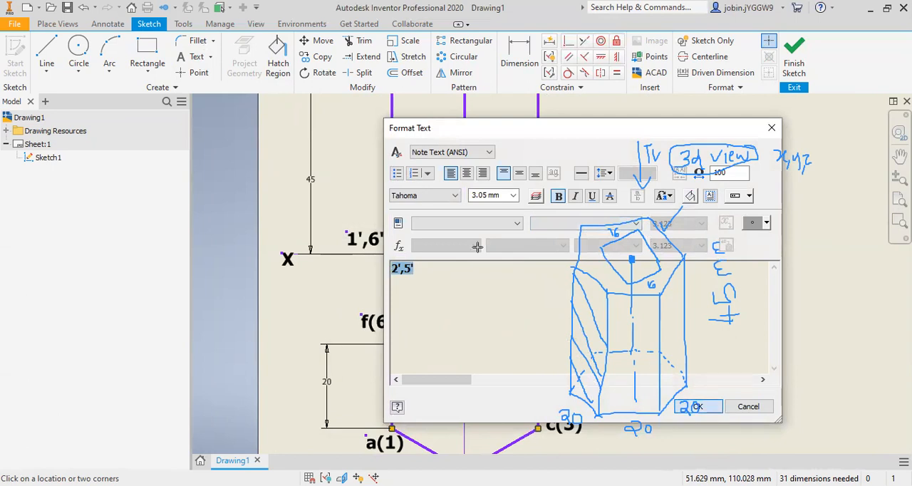
key("Escape")
scroll(479, 244, "down", 3)
left_click_drag(521, 254, 507, 239)
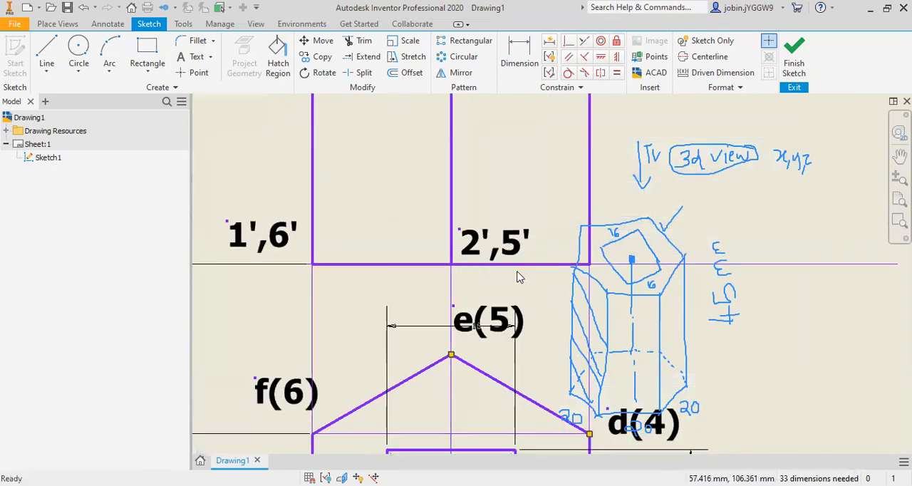
Step: Add the bold label 3',4' just above the XY line, beside the front view's base corner below c',d'
scroll(519, 278, "up", 3)
scroll(542, 300, "down", 3)
scroll(543, 300, "up", 3)
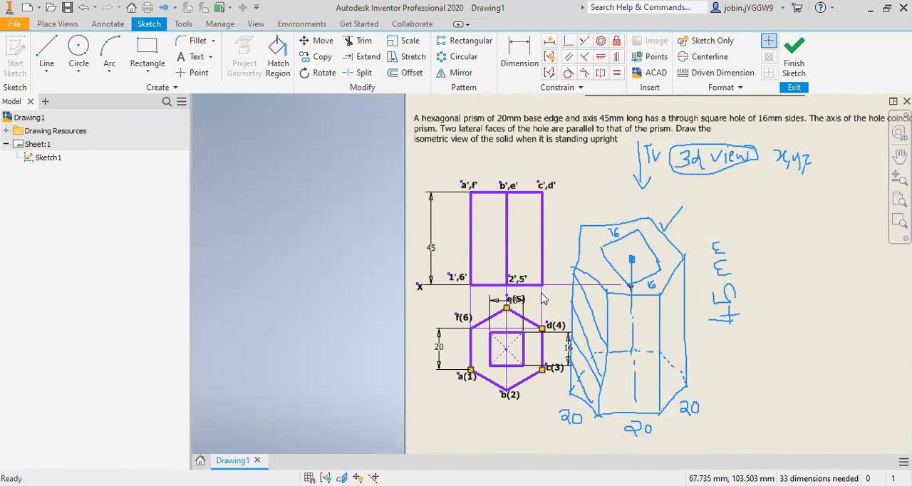
scroll(543, 299, "up", 3)
scroll(616, 129, "down", 2)
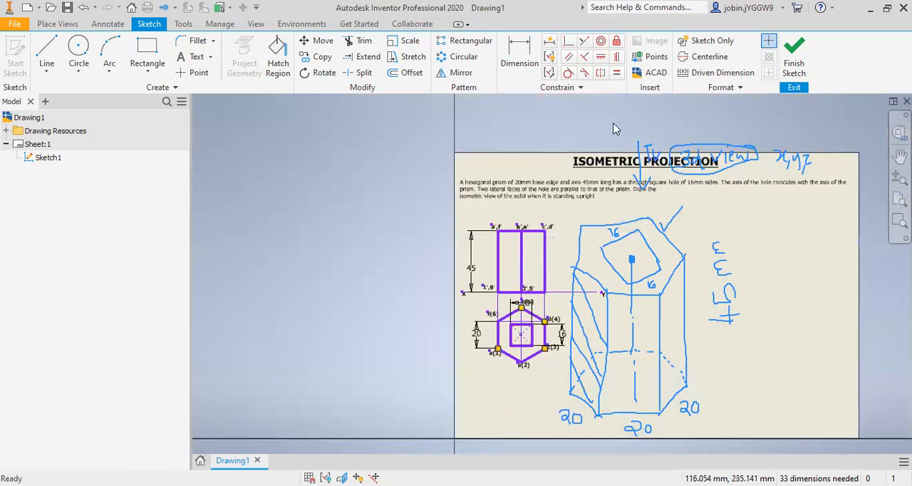
scroll(551, 298, "down", 3)
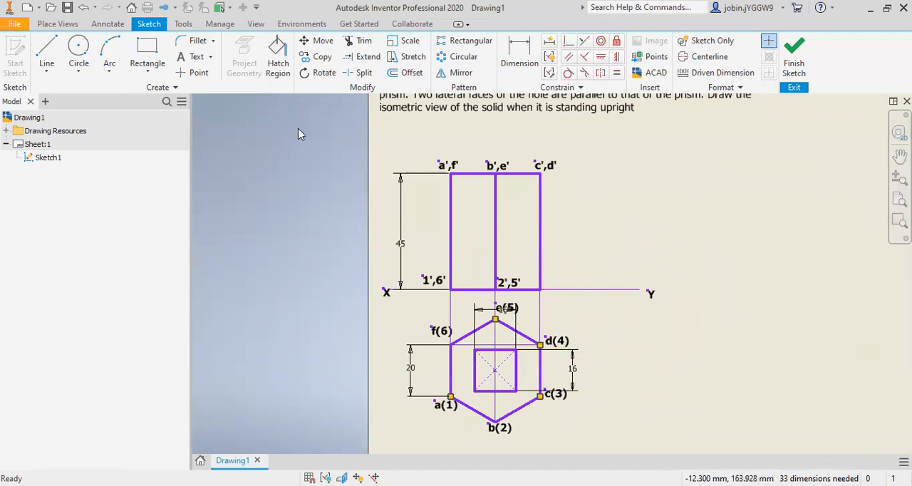
left_click(198, 62)
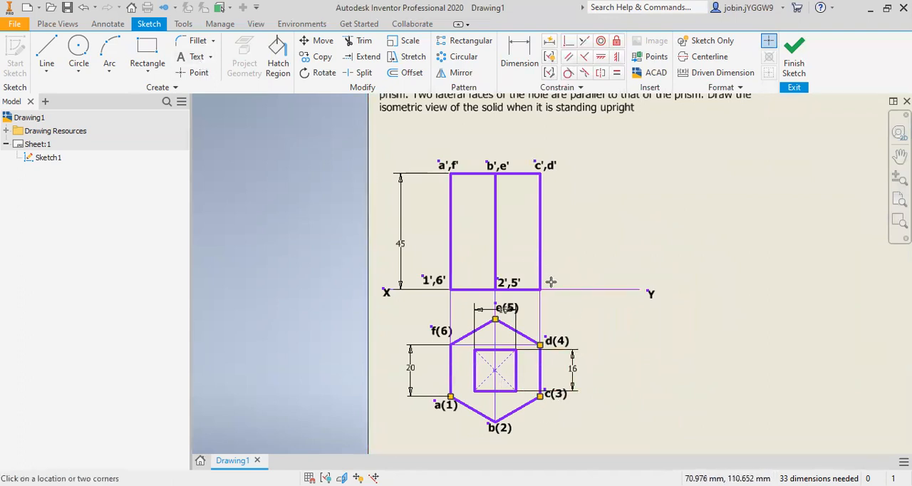
left_click(549, 282)
type("3',")
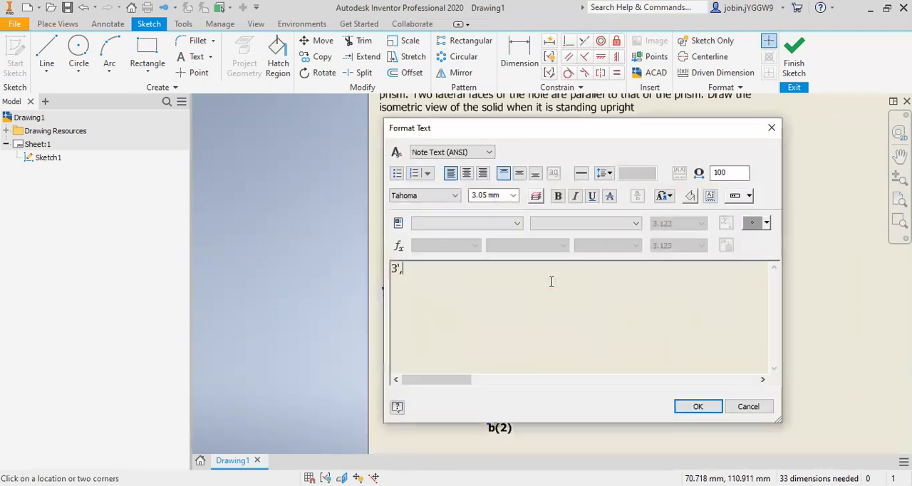
type("4'")
key("ctrl+a")
left_click(557, 196)
left_click(698, 406)
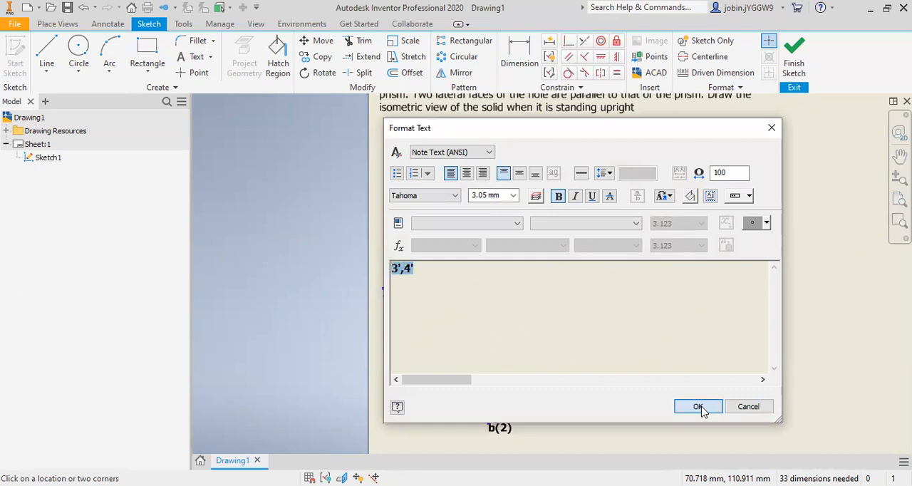
Step: Draw a vertical projector from the square hole's upper-left corner in the top view up to the front view's top edge
mouse_move(573, 279)
left_mouse_down()
mouse_move(556, 268)
mouse_move(550, 276)
mouse_move(553, 319)
left_mouse_up()
scroll(548, 322, "down", 4)
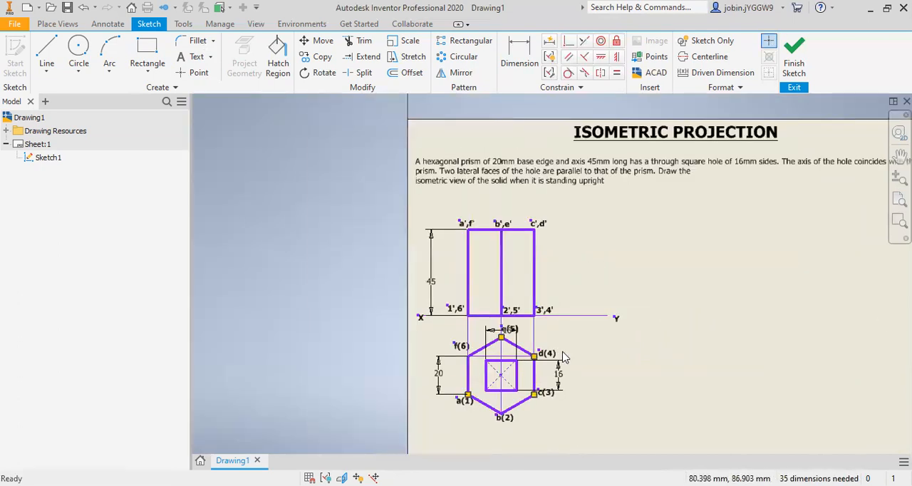
scroll(521, 413, "up", 3)
left_click(405, 288)
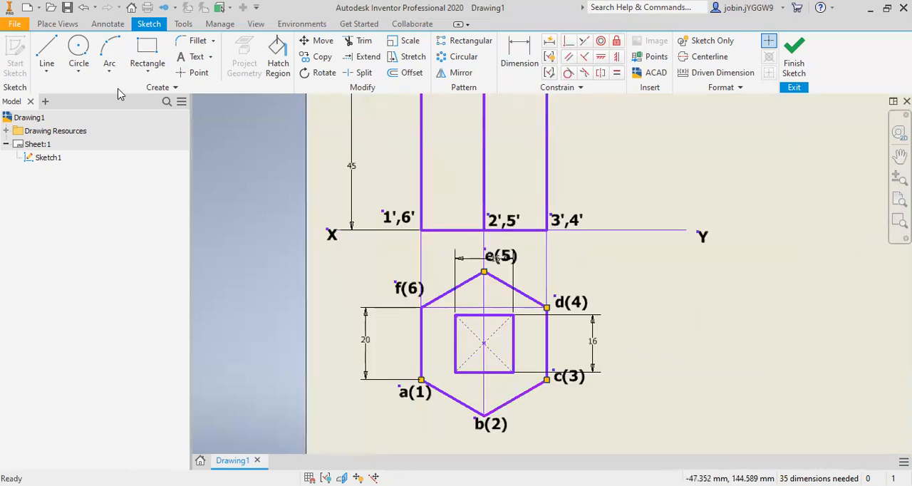
left_click(46, 68)
left_click(64, 90)
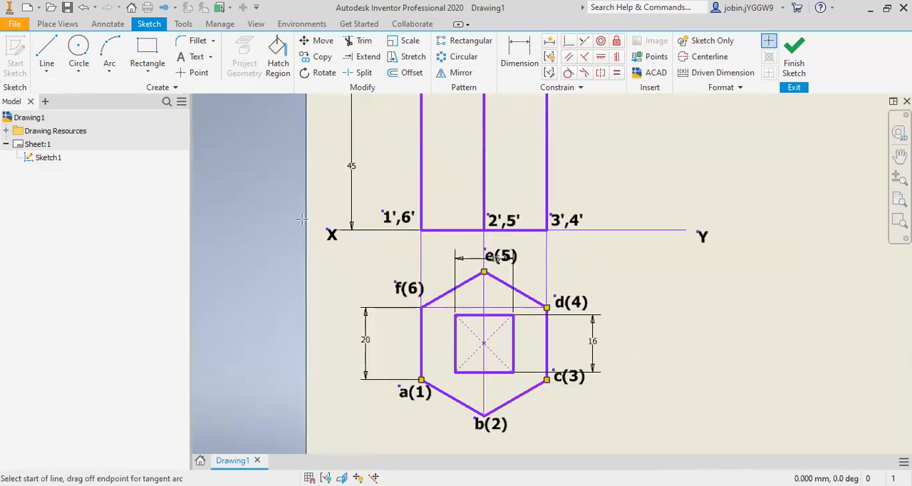
left_click(455, 313)
scroll(457, 187, "down", 2)
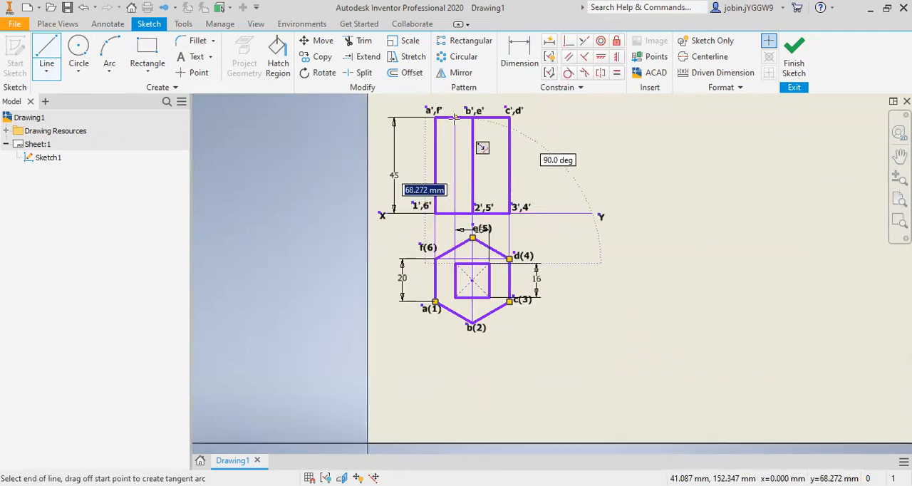
key("Escape")
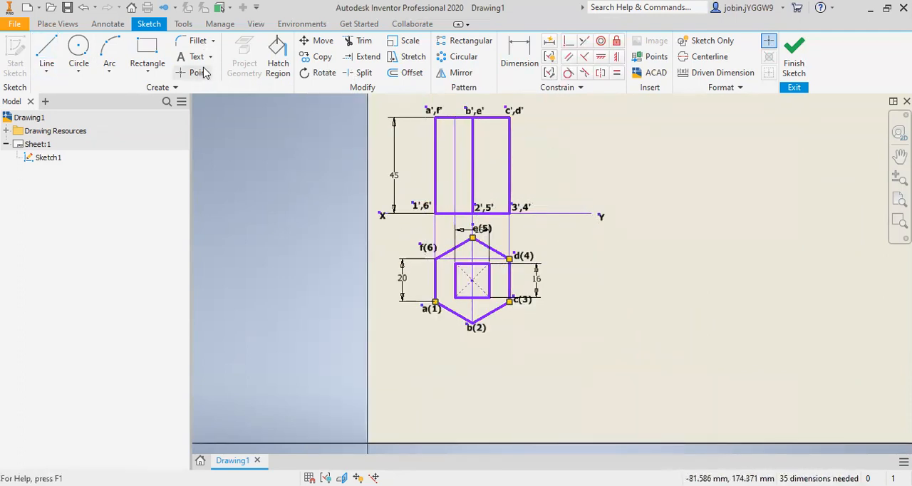
Step: Split the hole's left projector at the XY line and set its segment inside the front view to the Dashed line type
left_click(359, 73)
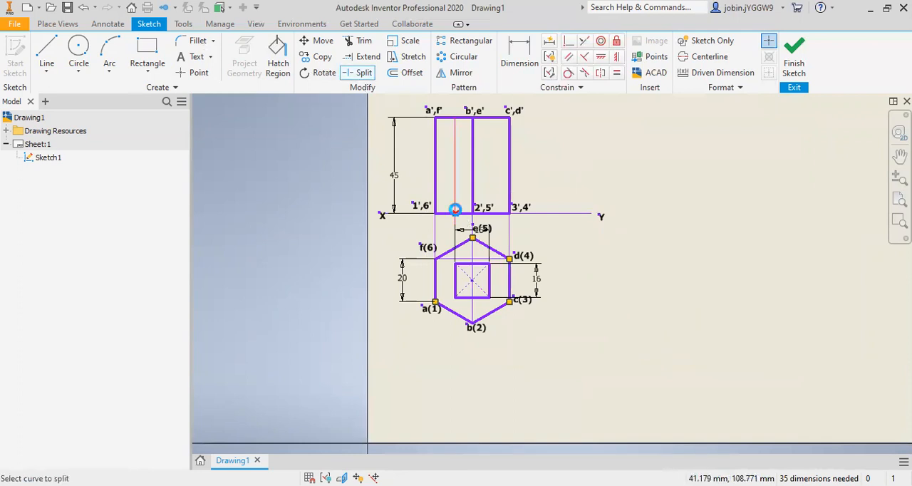
left_click(455, 208)
right_click(455, 177)
left_click(498, 175)
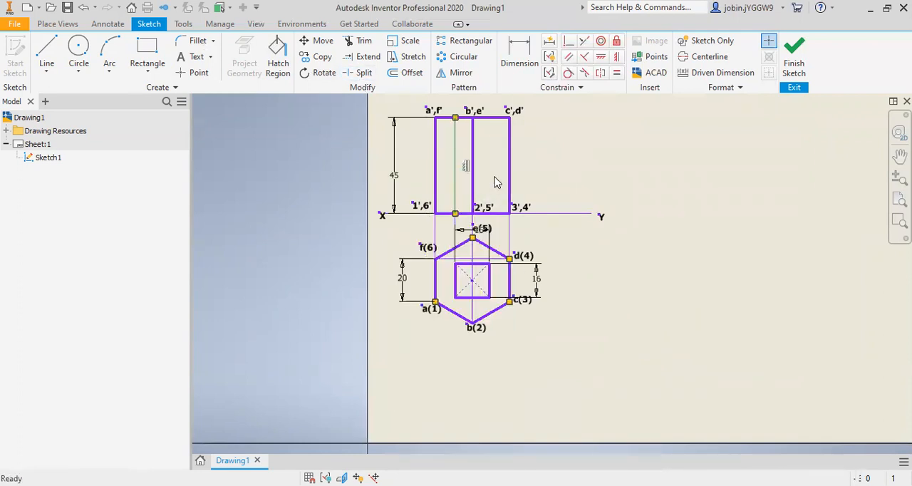
left_click(321, 140)
left_click(289, 175)
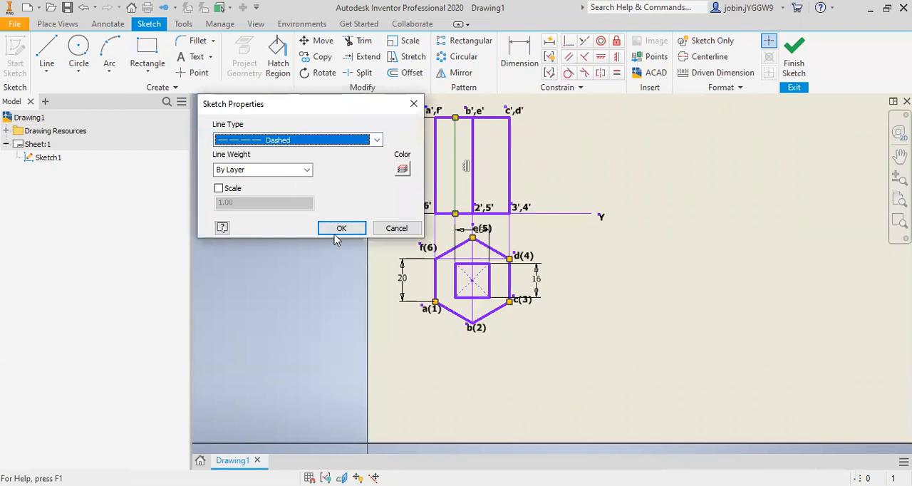
left_click(342, 228)
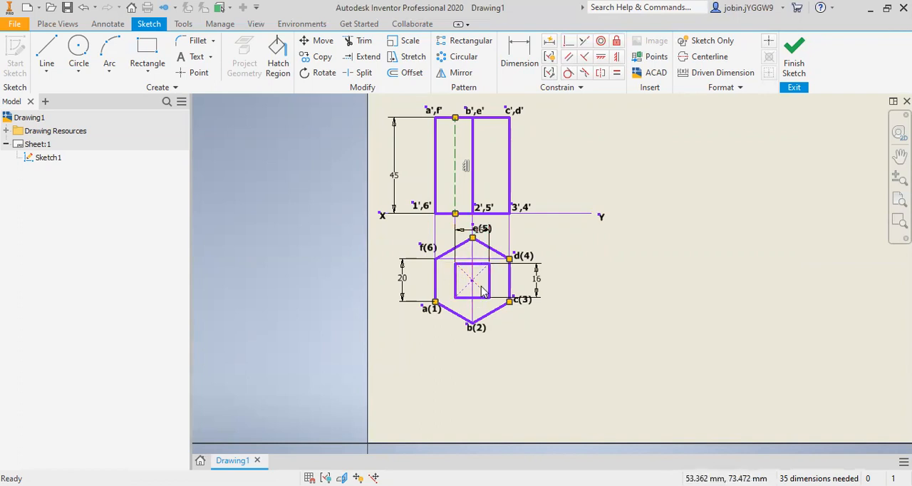
Step: Draw a vertical projector from the square hole's upper-right corner up to the front view's top edge
left_click(47, 80)
left_click(64, 91)
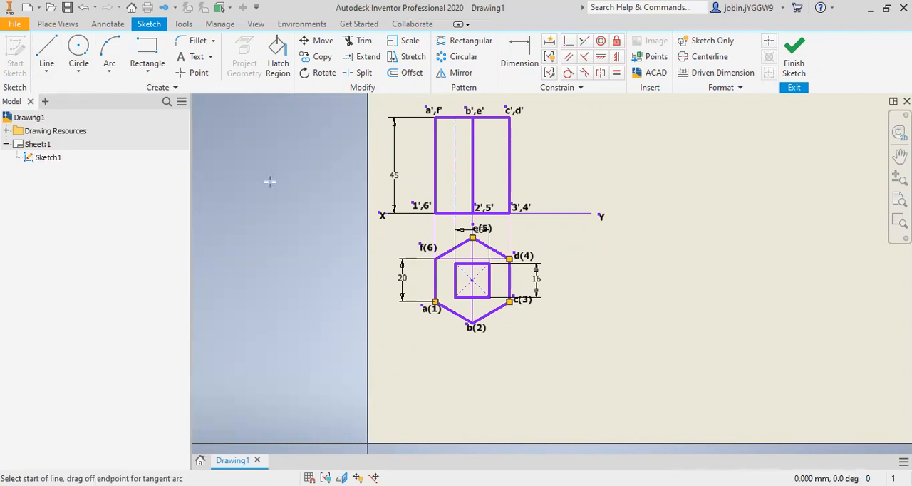
left_click(490, 262)
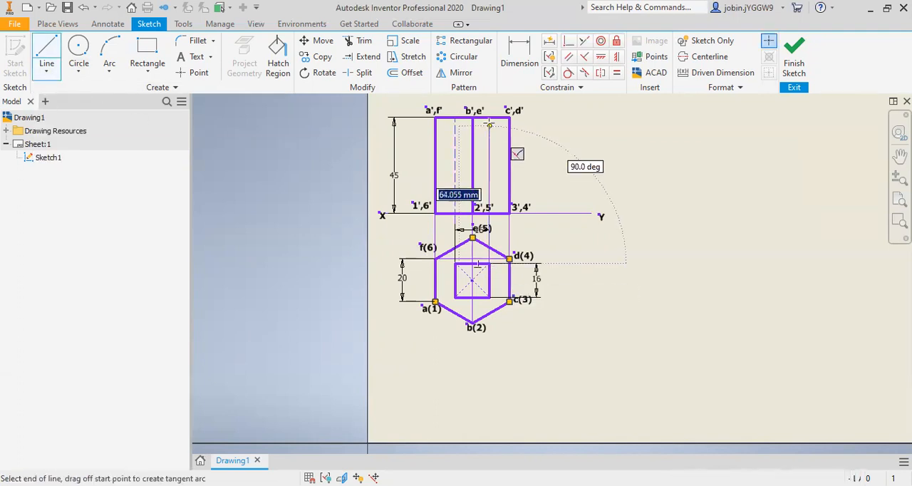
left_click(489, 116)
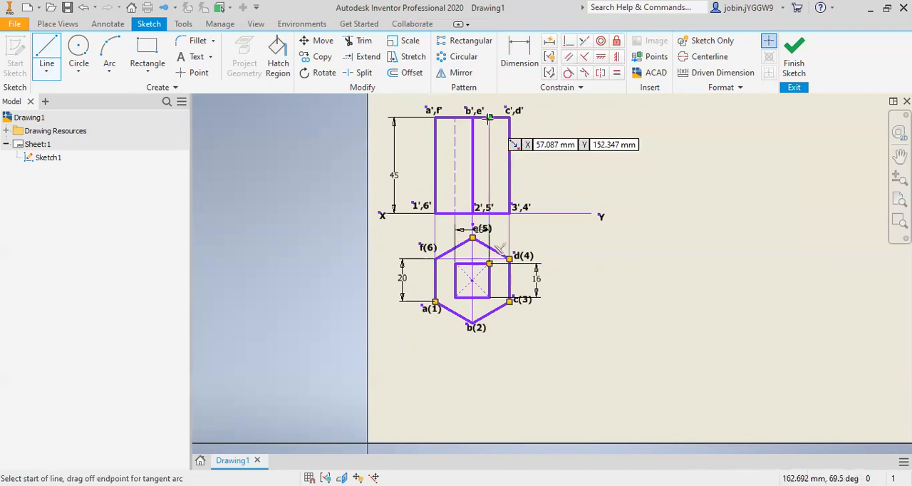
key("Escape")
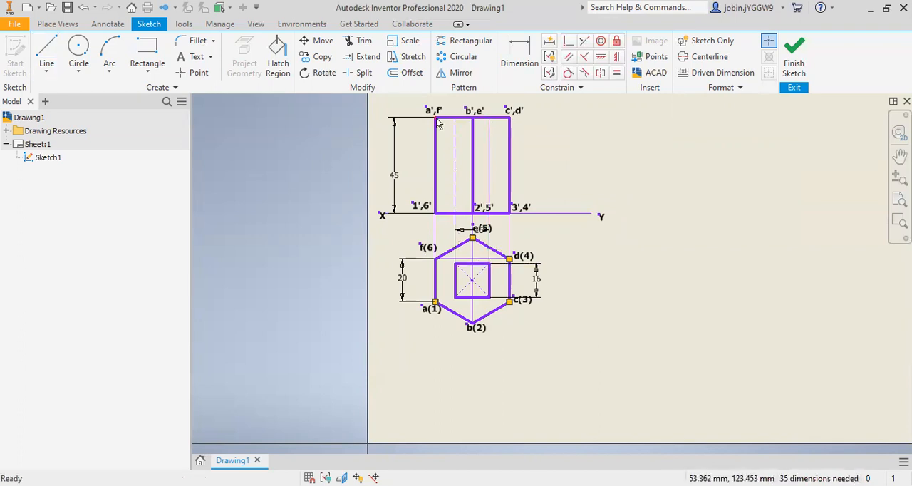
Step: Split the hole's right projector at the XY line and set its segment inside the front view to the Dashed line type
key("s")
key("Escape")
right_click(490, 176)
left_click(526, 175)
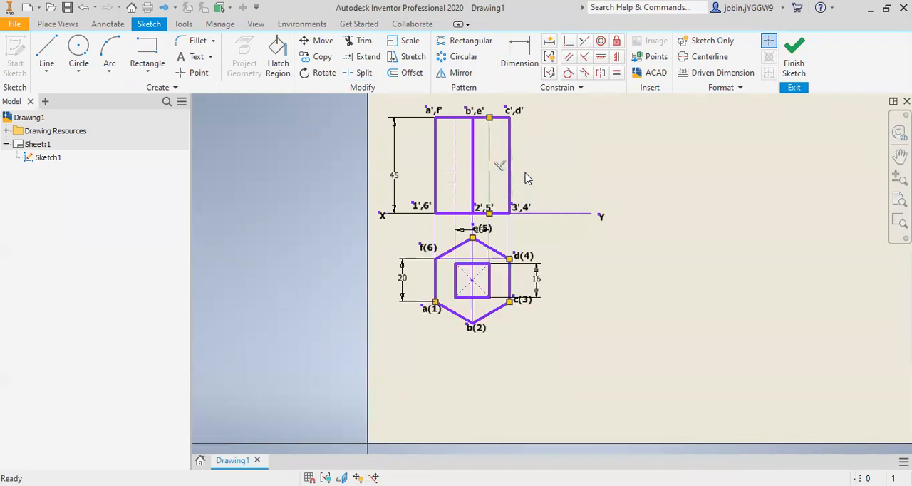
left_click(305, 171)
left_click(311, 145)
left_click(311, 145)
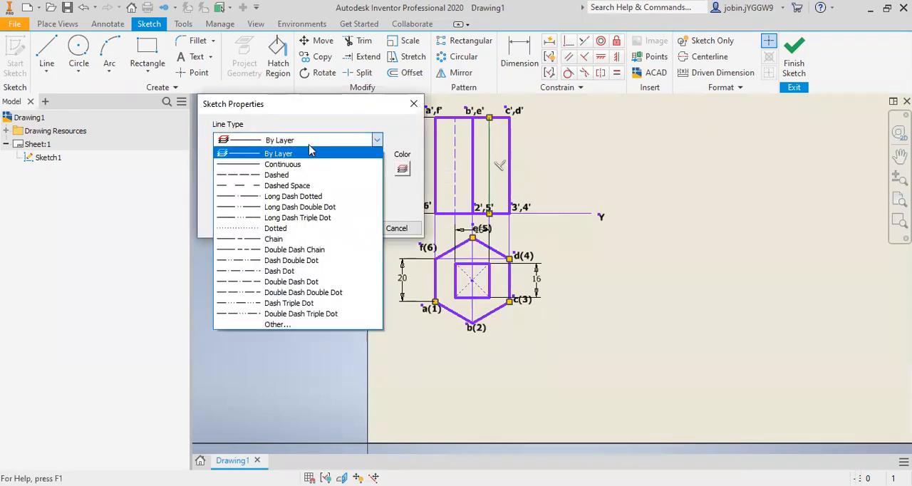
left_click(313, 174)
left_click(346, 228)
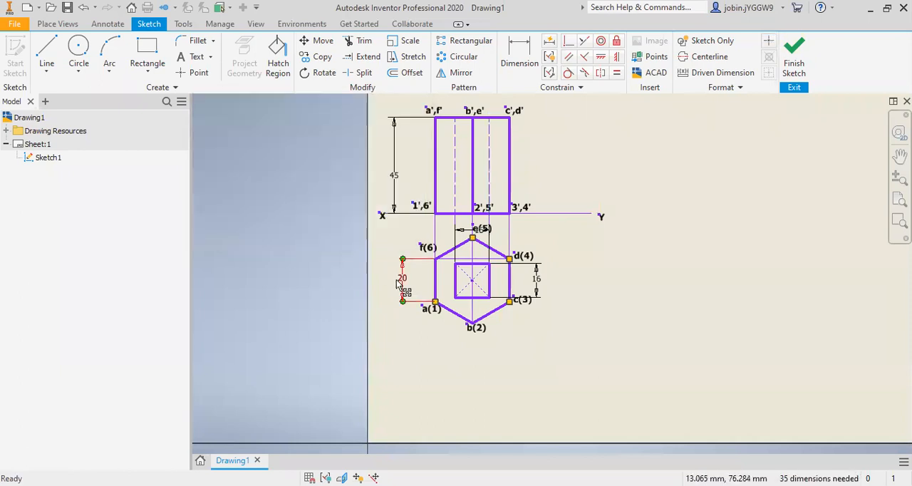
Step: Enclose the top view's hexagon in a two-point center rectangle about 35 mm wide and 39 mm high, centred on the square hole
scroll(396, 282, "up", 3)
scroll(401, 198, "down", 3)
scroll(464, 325, "up", 3)
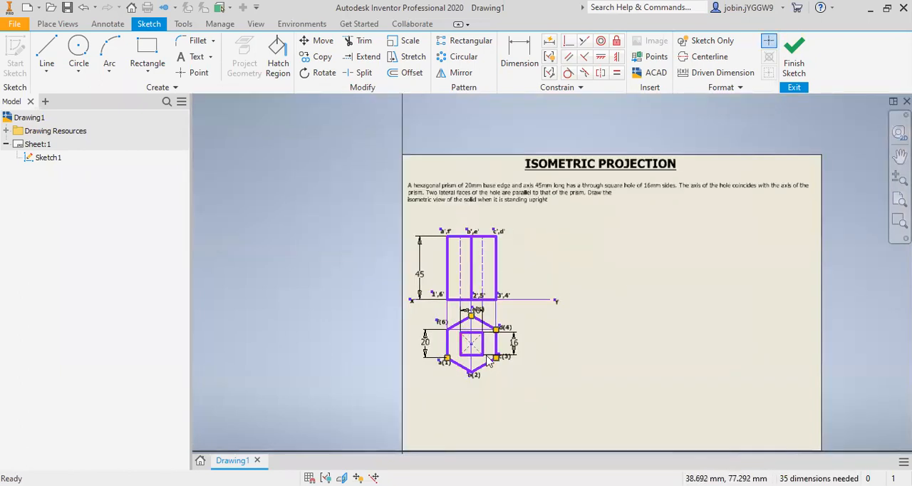
scroll(463, 370, "down", 3)
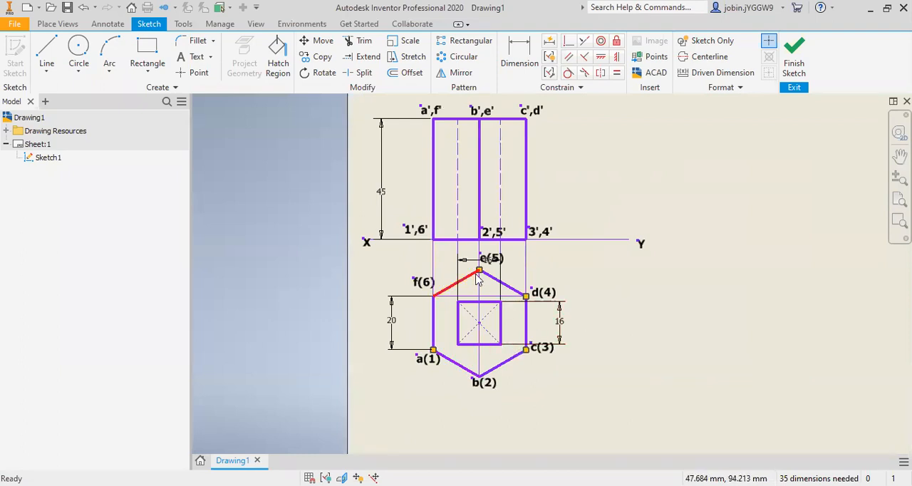
left_click(145, 74)
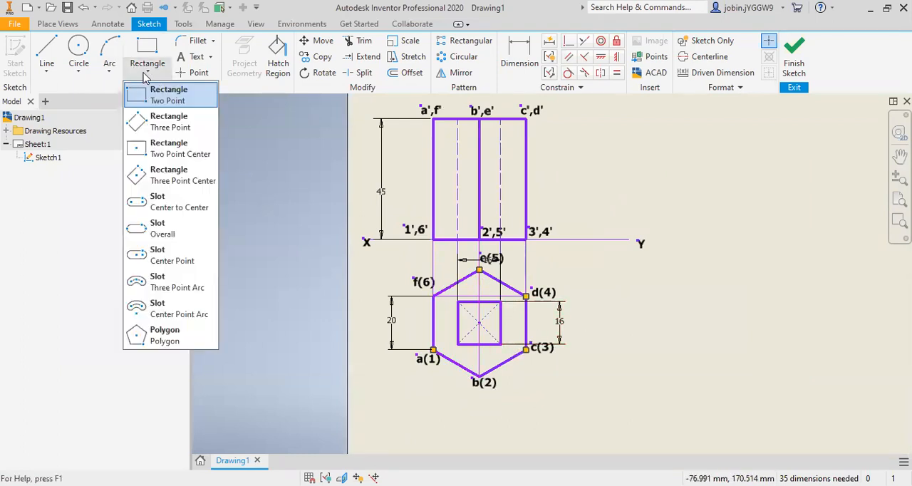
left_click(179, 147)
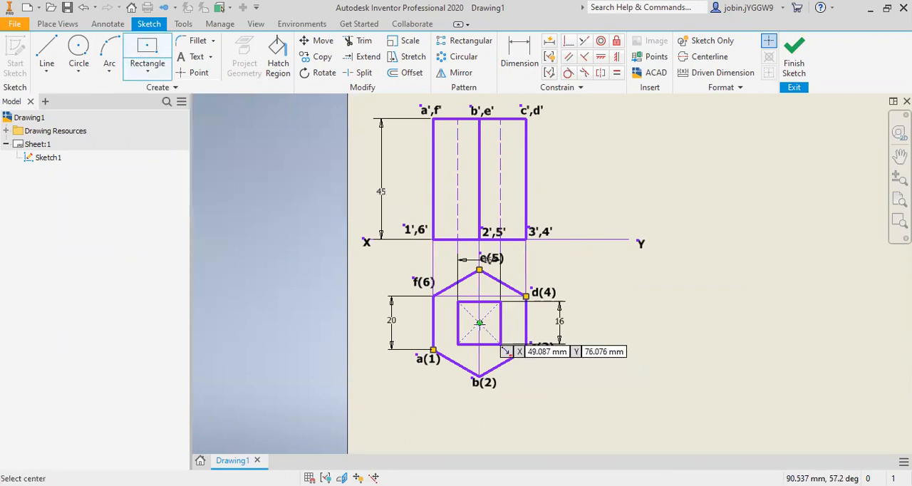
left_click(480, 322)
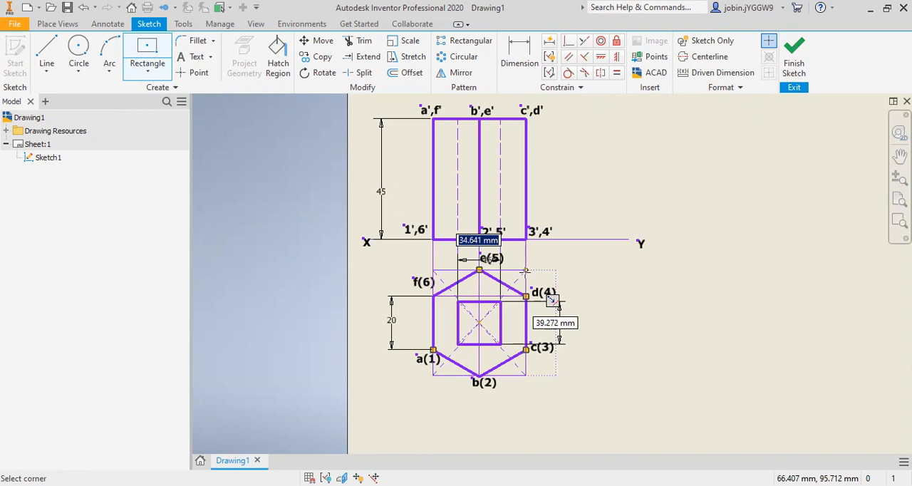
key("Escape")
left_click(484, 383)
Step: Dimension the enclosing rectangle's width below the top view and its height beside the 20 mm dimension
key("d")
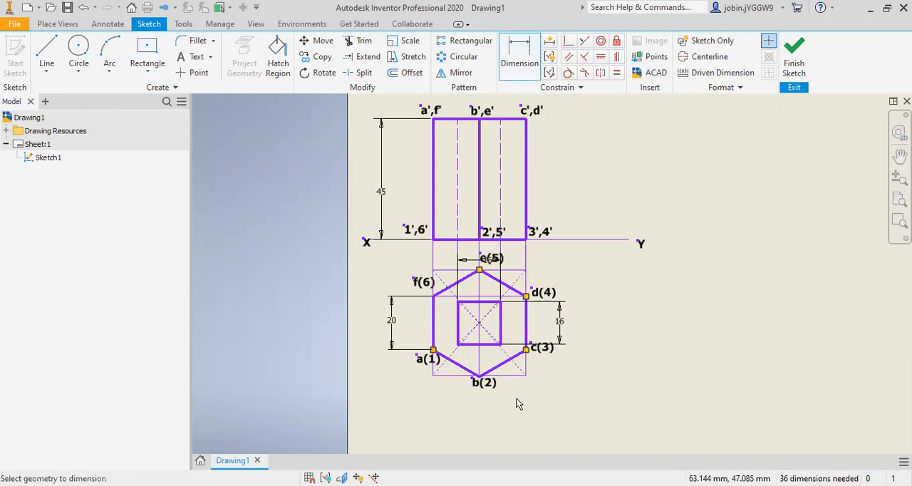
left_click(515, 375)
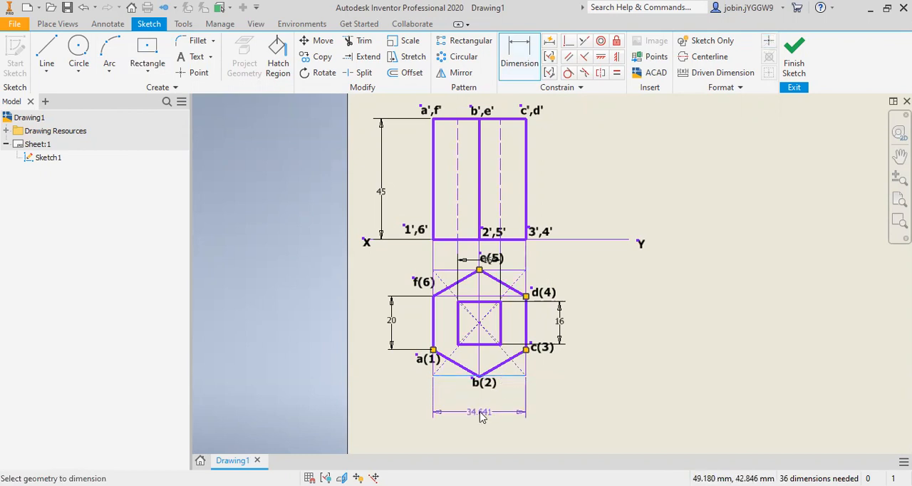
left_click(482, 414)
left_click(529, 464)
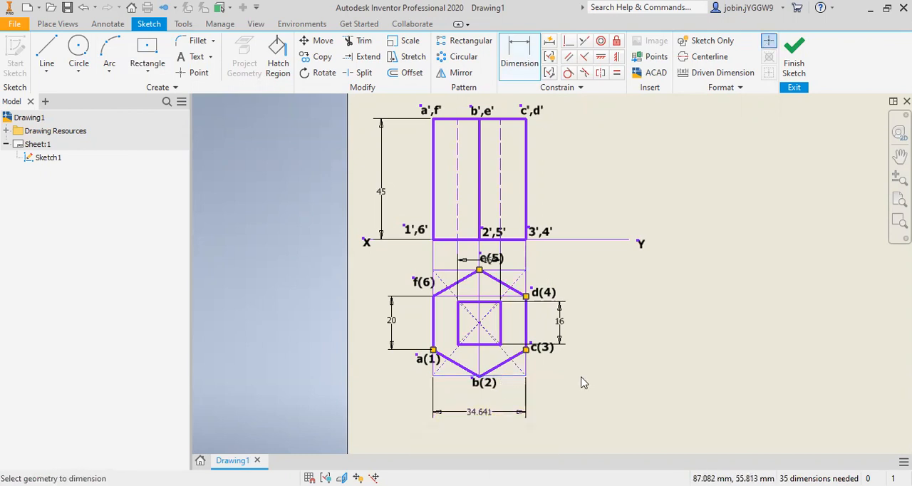
left_click(432, 369)
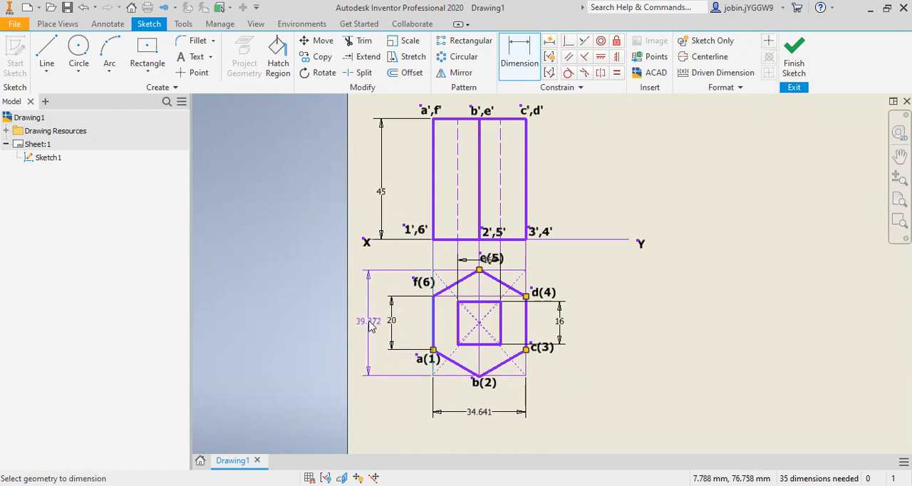
left_click(370, 324)
left_click(418, 372)
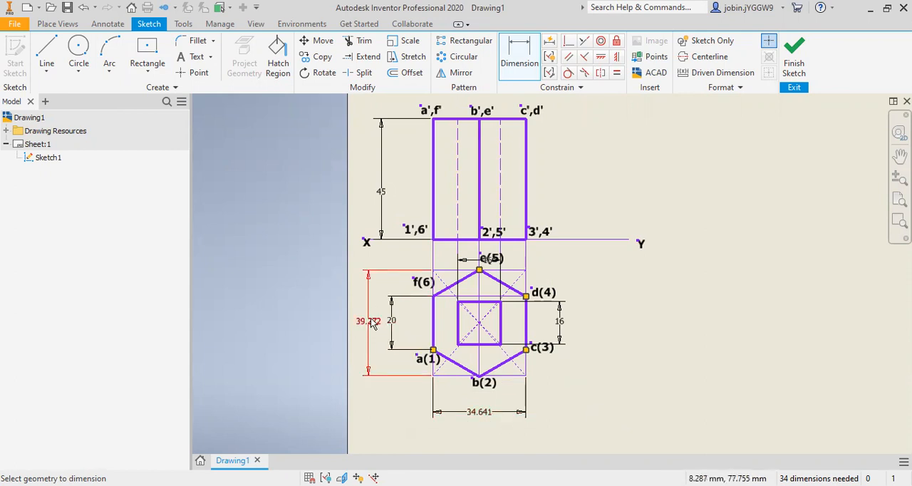
Step: Draw a horizontal baseline about 132 mm long in the empty area to the right of the top view
scroll(373, 323, "up", 3)
left_click(47, 77)
left_click(53, 92)
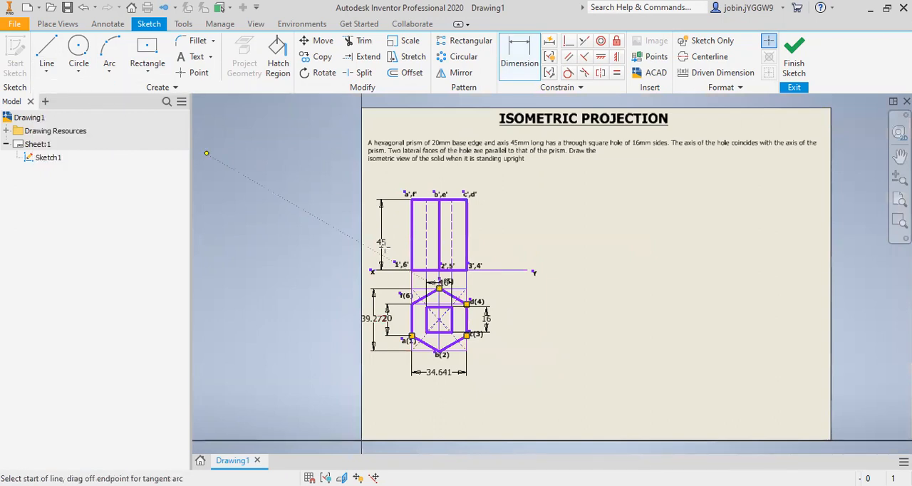
left_click(576, 318)
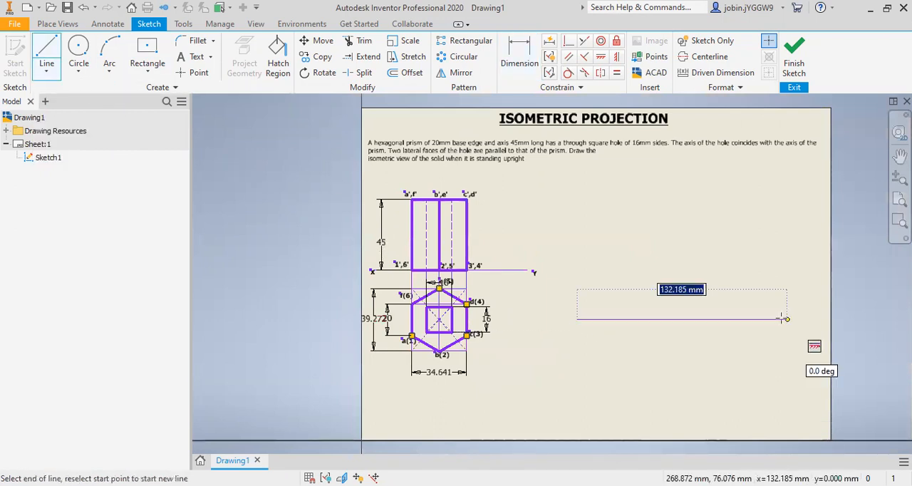
left_click(783, 318)
key("Escape")
Step: Place a sketch point on the horizontal baseline near its middle
scroll(446, 349, "down", 3)
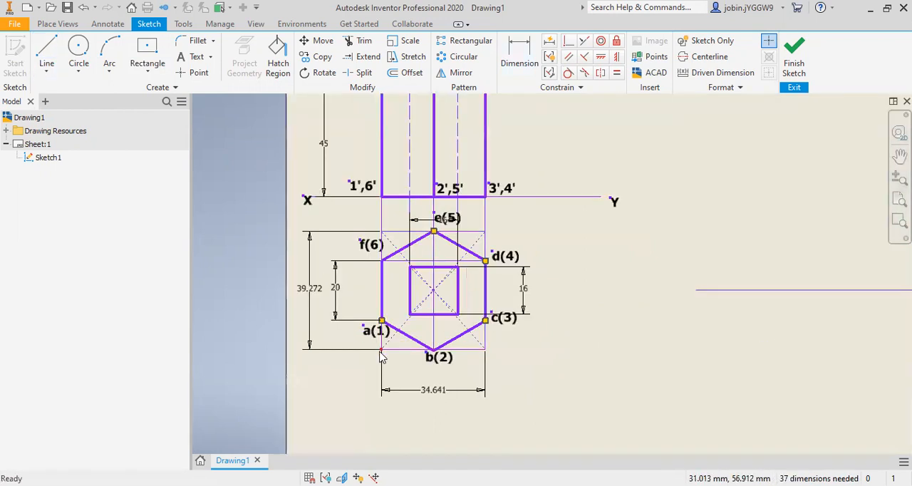
left_click(192, 72)
scroll(428, 264, "up", 2)
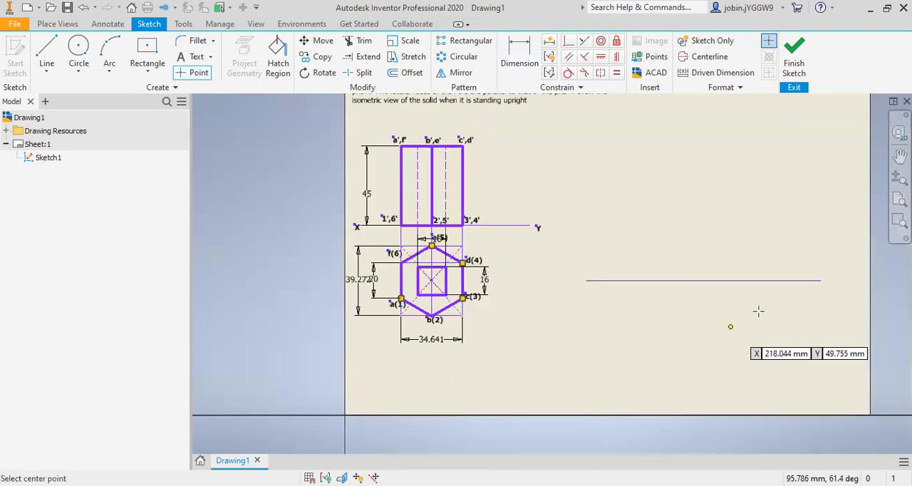
left_click(700, 280)
key("Escape")
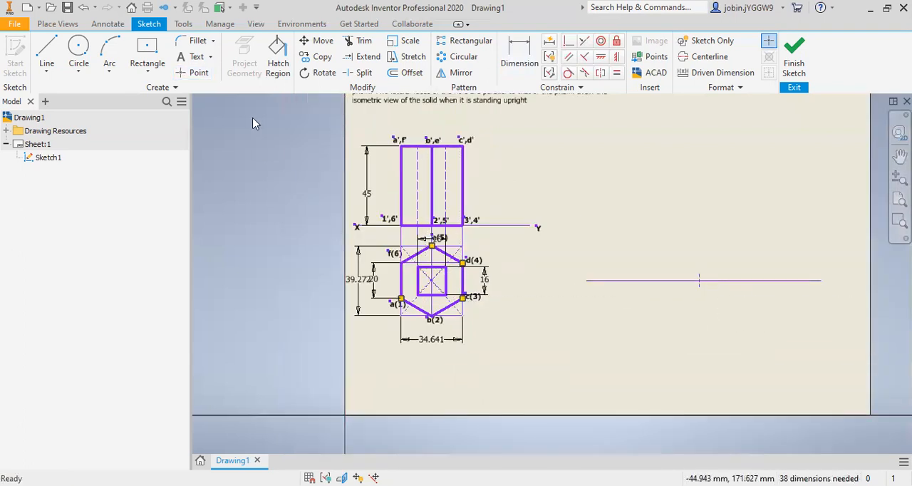
Step: Draw an inclined line from the baseline's sketch point, rising to the upper right
key("d")
left_click(47, 71)
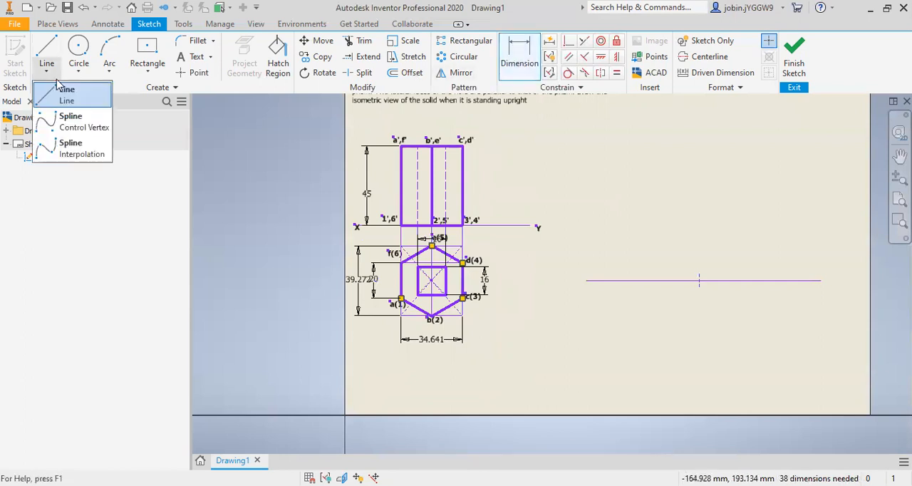
left_click(63, 93)
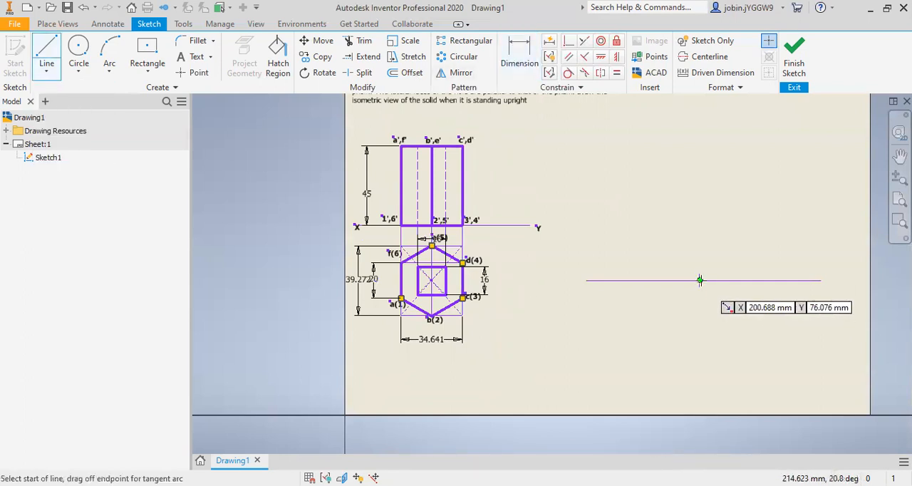
left_click(700, 280)
left_click(801, 230)
key("Escape")
Step: Draw a second inclined line from the baseline's sketch point, rising to the upper left
left_click(47, 71)
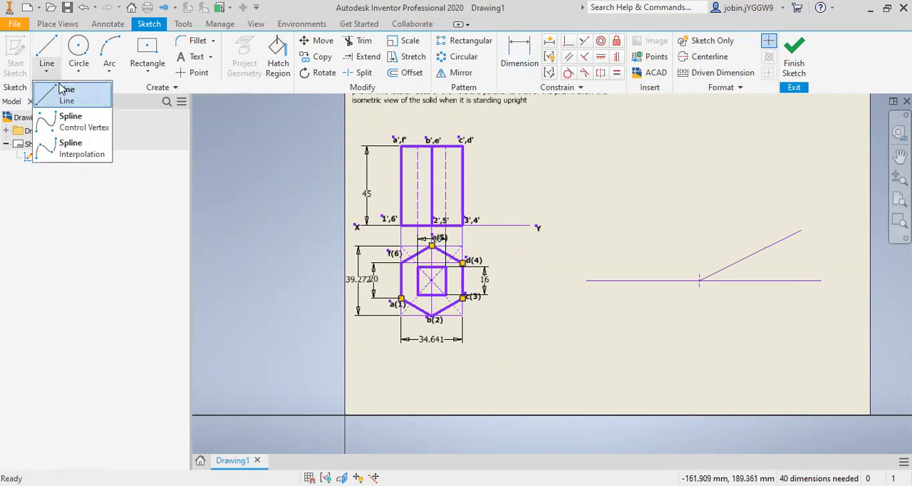
left_click(62, 93)
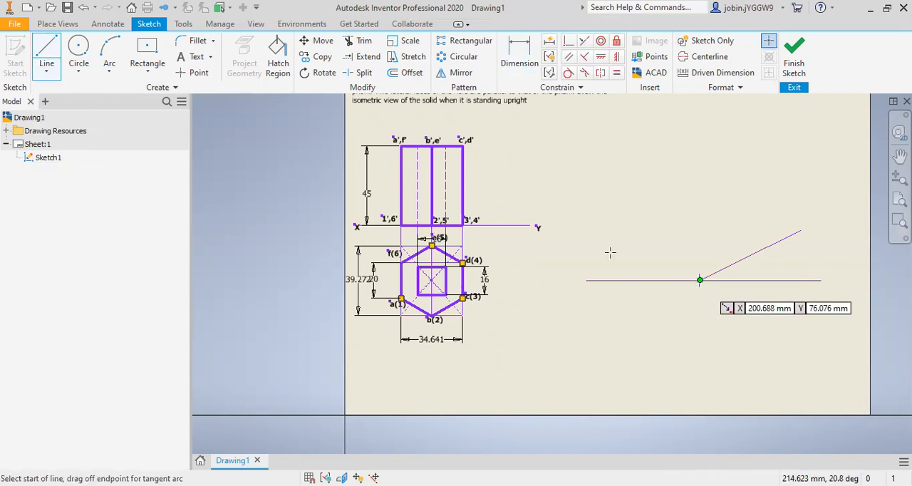
left_click(699, 280)
left_click(603, 250)
Step: Dimension the angle between the baseline and the line rising to the upper right, and set it to 30 degrees
left_click(519, 54)
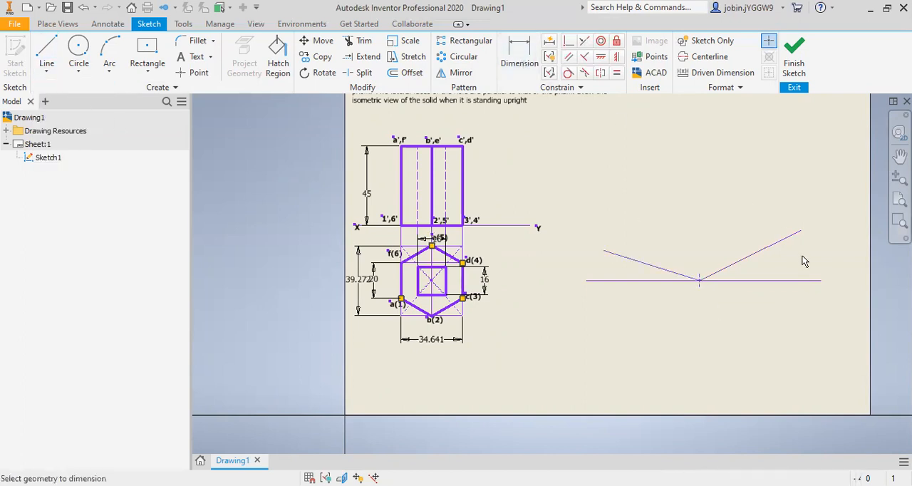
left_click(760, 251)
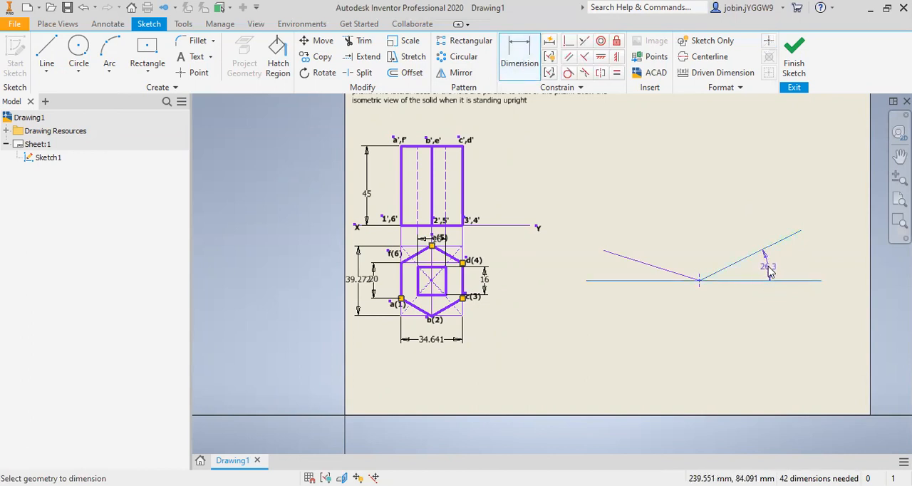
left_click(765, 257)
type("30")
key("Return")
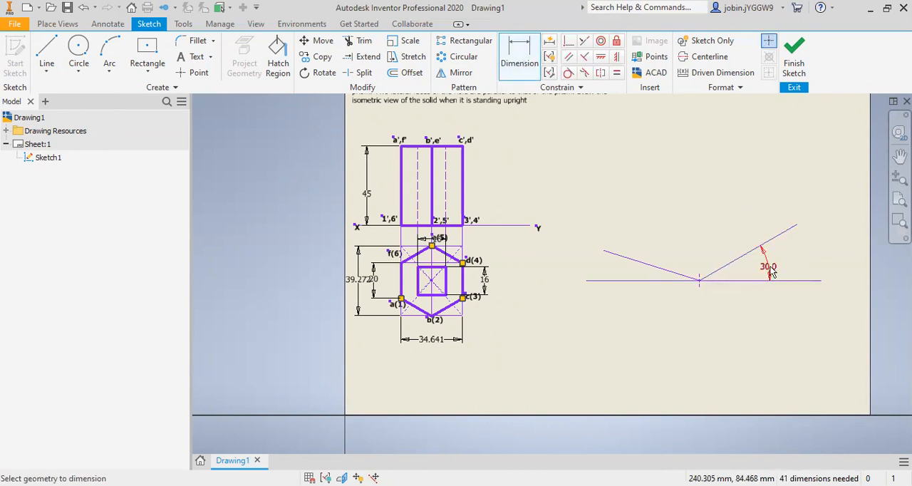
Step: Dimension the angle between the baseline and the line rising to the upper left, and set it to 30 degrees
left_click(639, 282)
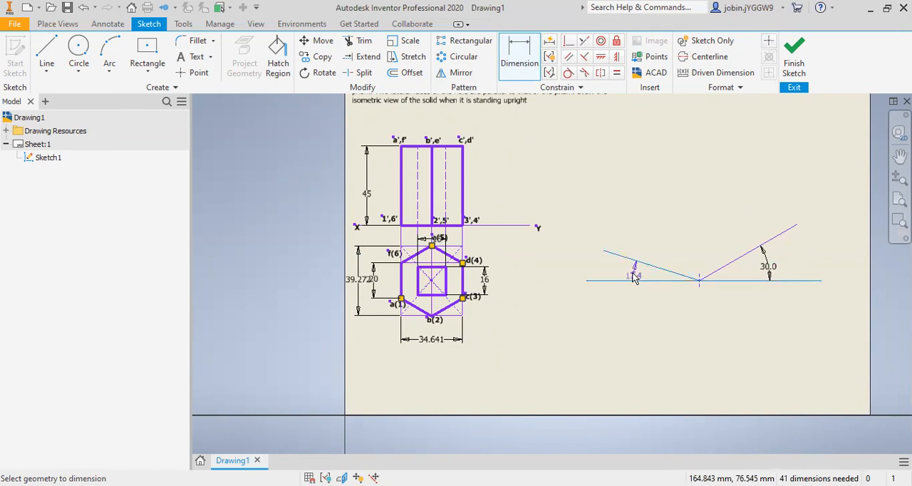
left_click(642, 279)
type("30")
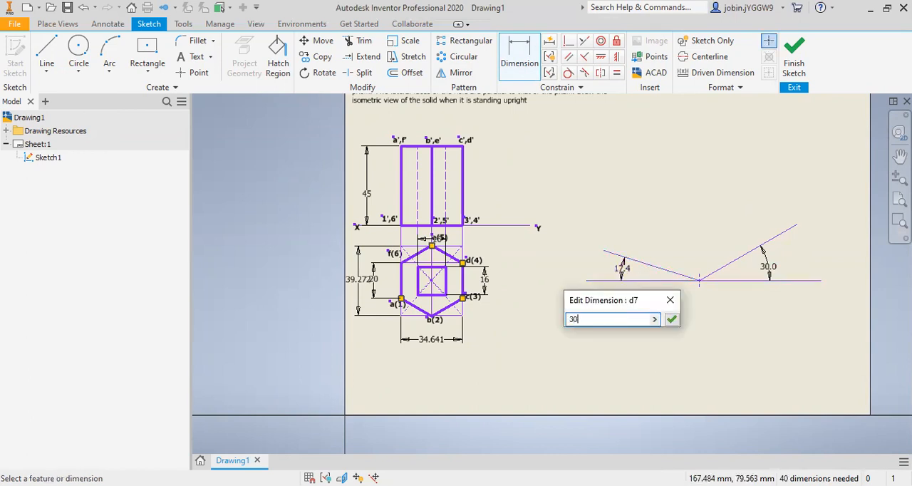
key("Return")
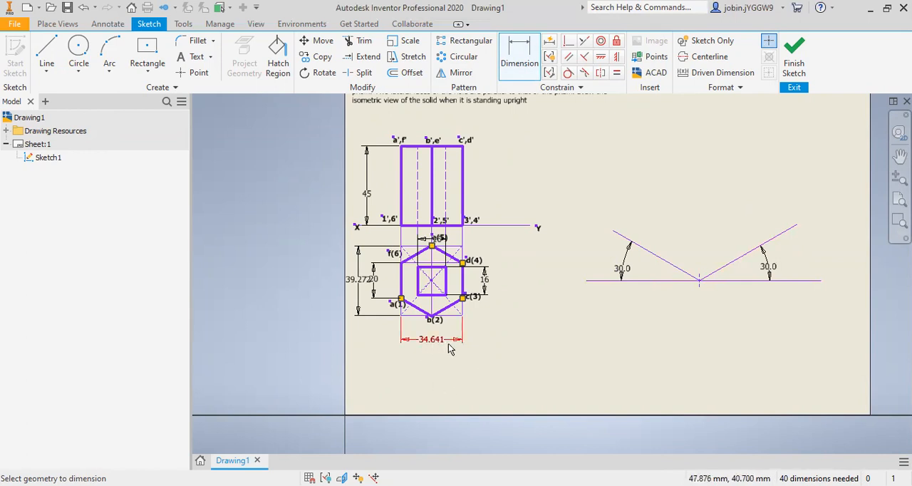
Step: Add an aligned dimension to the right inclined line and set its length to 34.641 mm
left_click(777, 237)
right_click(790, 329)
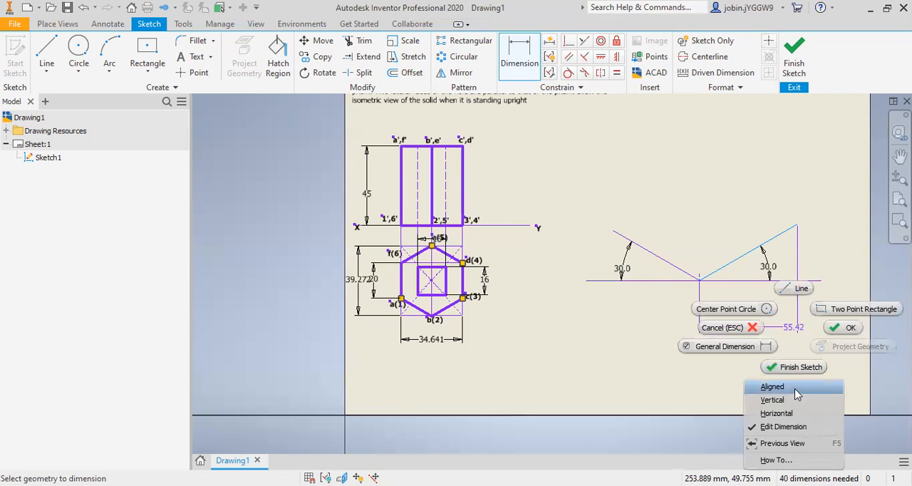
left_click(795, 388)
left_click(796, 322)
type("34.641")
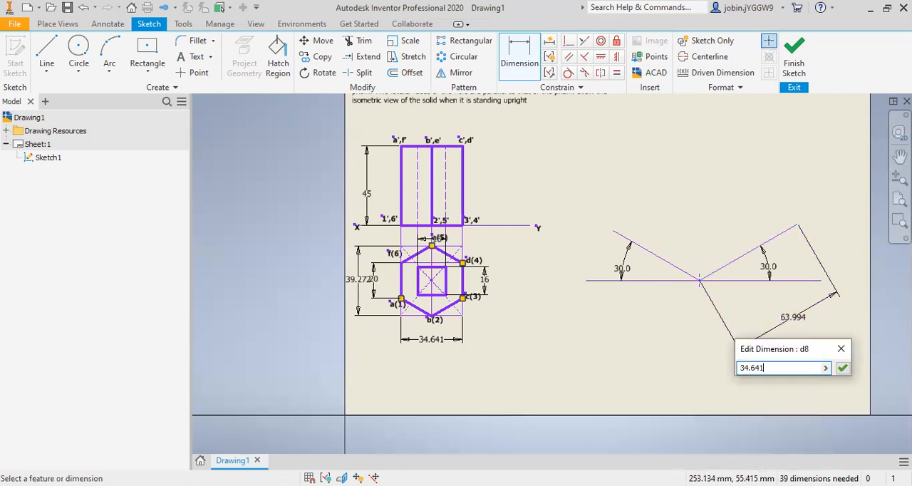
key("Return")
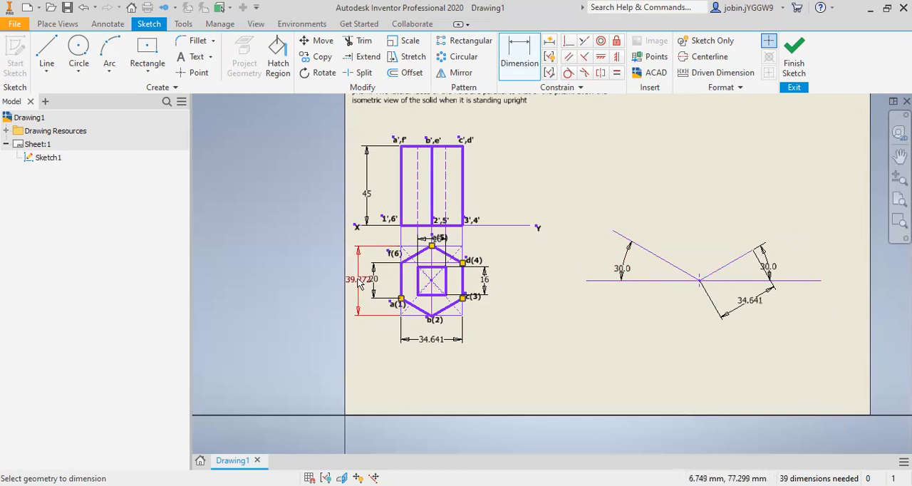
Step: Add an aligned dimension to the left inclined line and set its length to 39.272 mm
scroll(360, 288, "up", 3)
scroll(364, 292, "down", 2)
left_click(696, 258)
right_click(645, 340)
left_click(626, 385)
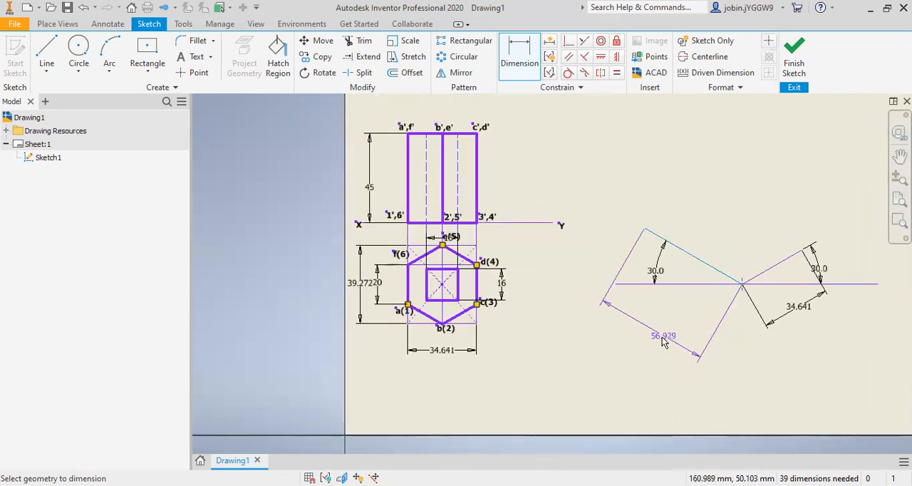
left_click(659, 350)
type("39.27")
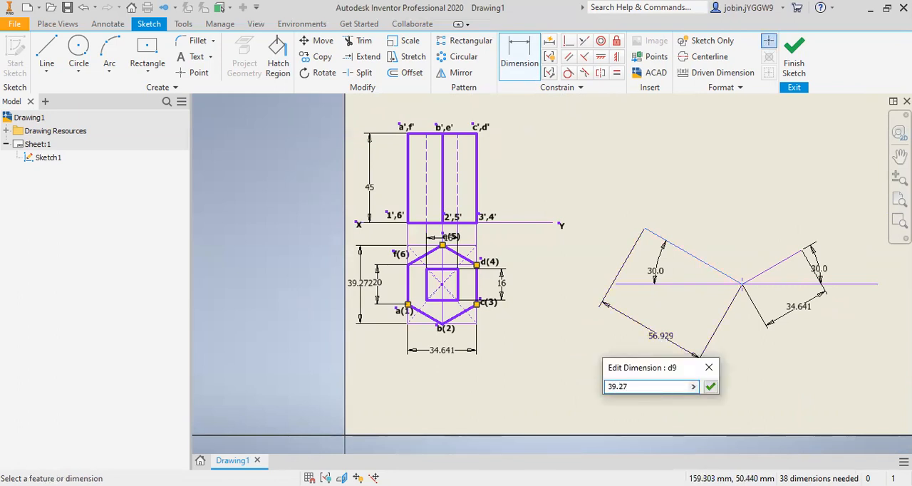
key("Return")
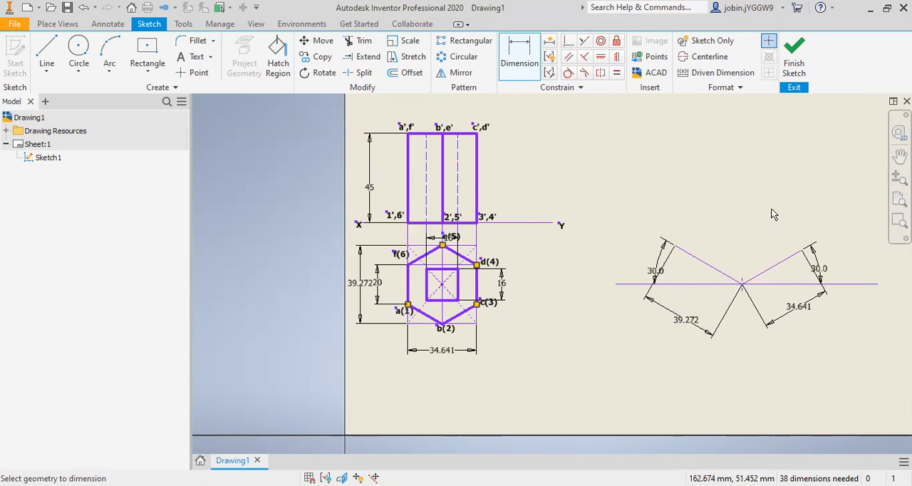
Step: Draw a line from the upper end of the left inclined line, rising to the upper right
scroll(771, 212, "up", 3)
left_click(46, 71)
left_click(62, 90)
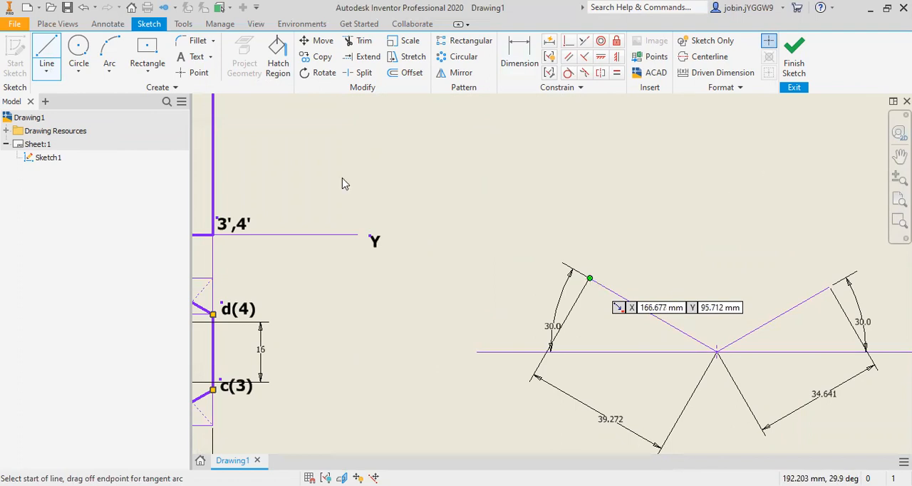
left_click(590, 278)
left_click(761, 171)
key("Escape")
Step: Draw a line from the upper end of the right inclined line to the upper left, crossing the opposite line
left_click(46, 72)
left_click(63, 92)
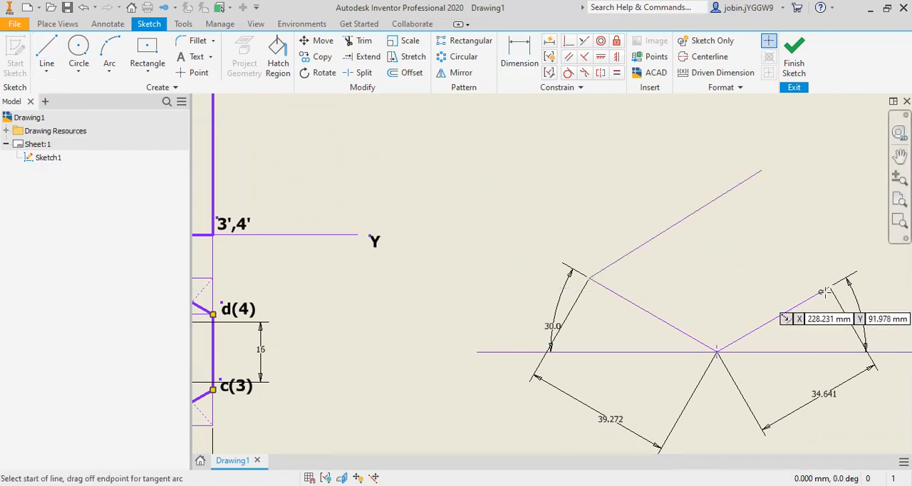
left_click(653, 181)
key("Escape")
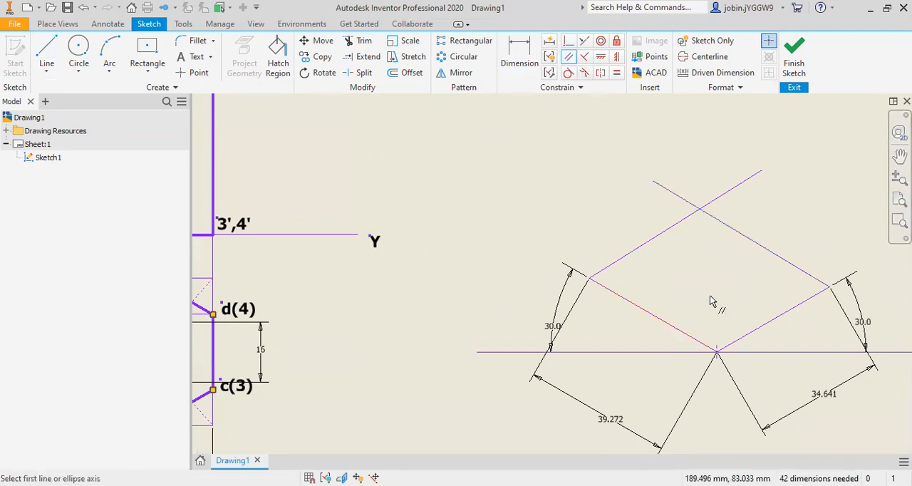
Step: Make both pairs of opposite sides of the isometric base parallel
left_click(755, 336)
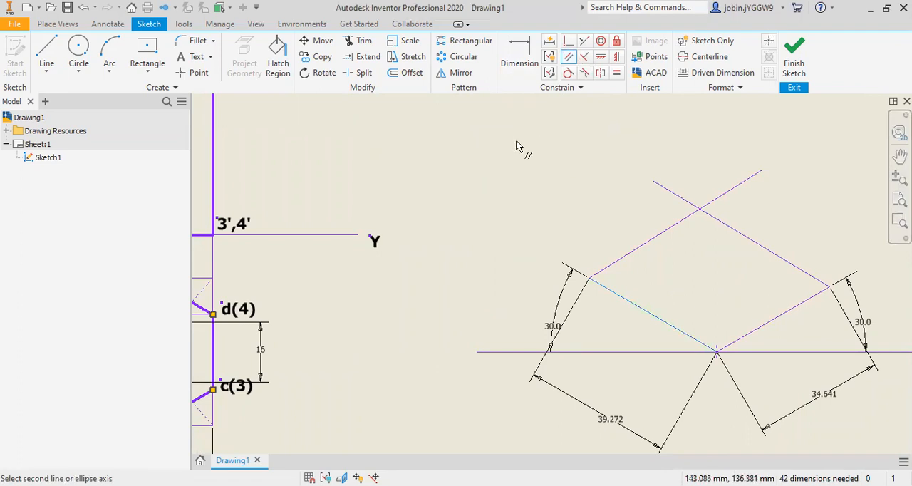
scroll(586, 292, "down", 2)
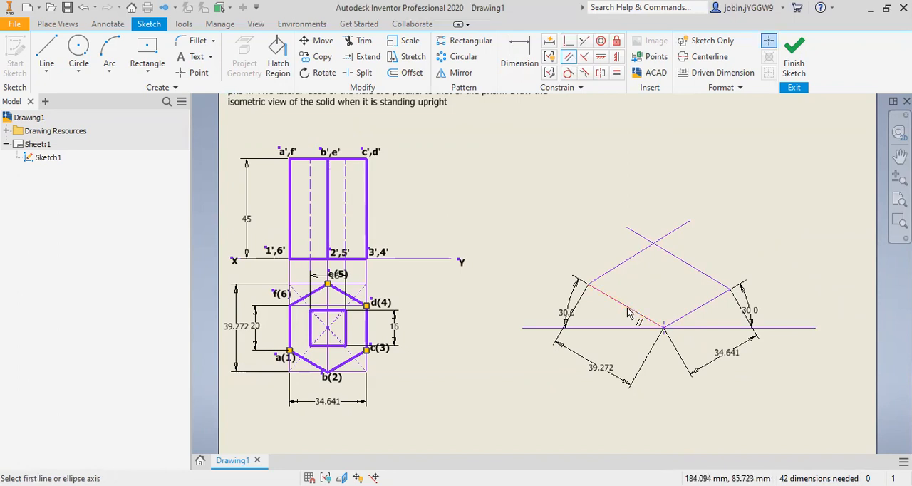
left_click(687, 267)
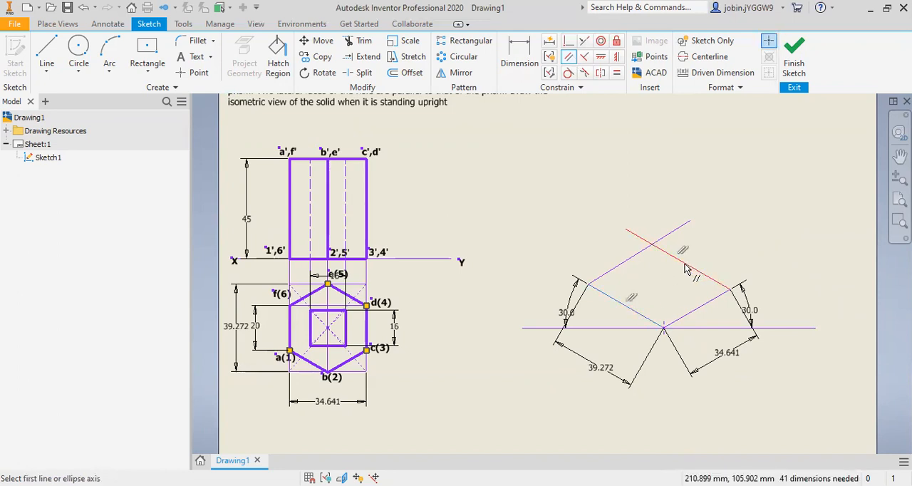
left_click(700, 311)
left_click(644, 257)
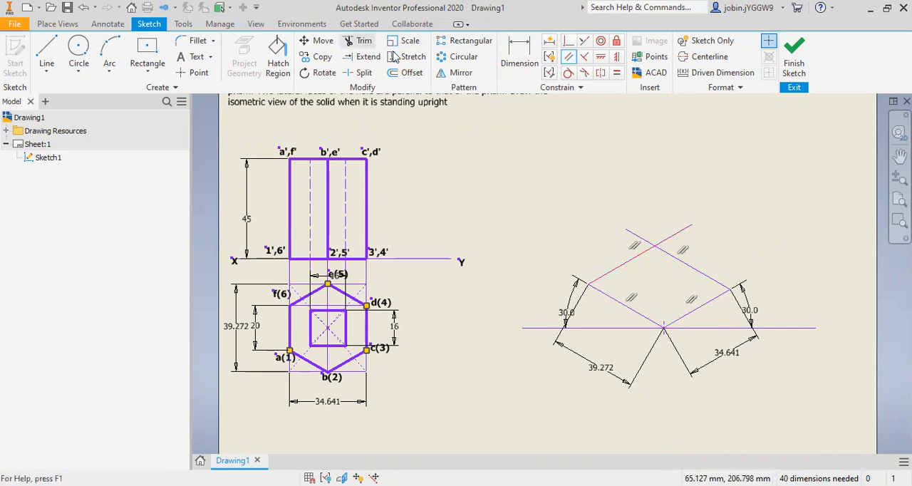
Step: Trim the two line ends that extend past the rear corner of the isometric base
key("x")
left_click(638, 236)
left_click(678, 233)
key("Escape")
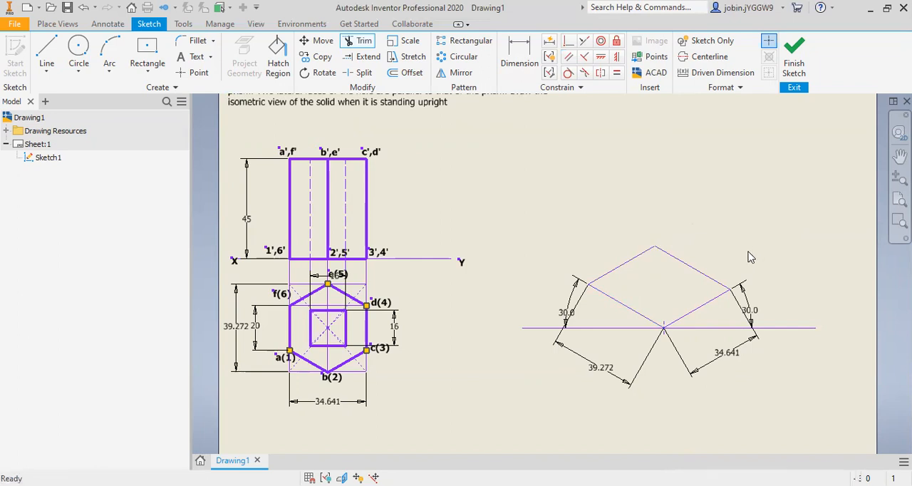
Step: Draw a vertical line about 69 mm long upward from the left corner of the isometric base
left_click(47, 72)
left_click(61, 91)
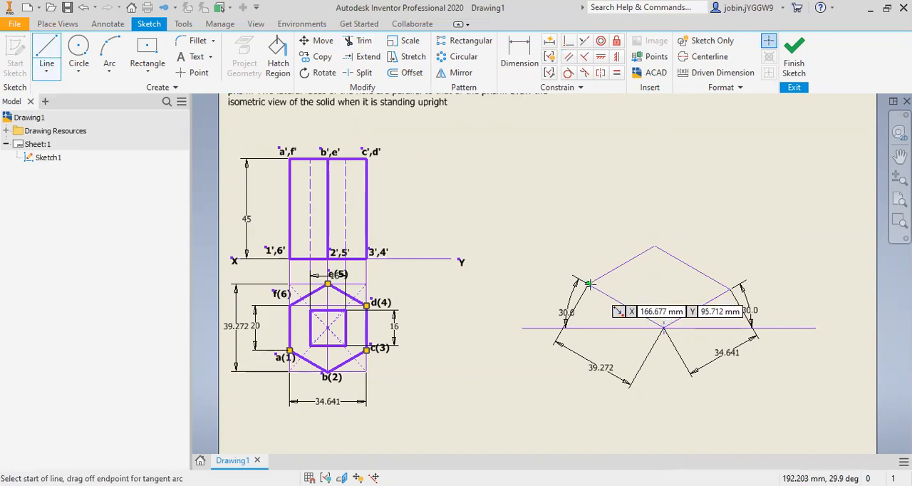
left_click(588, 284)
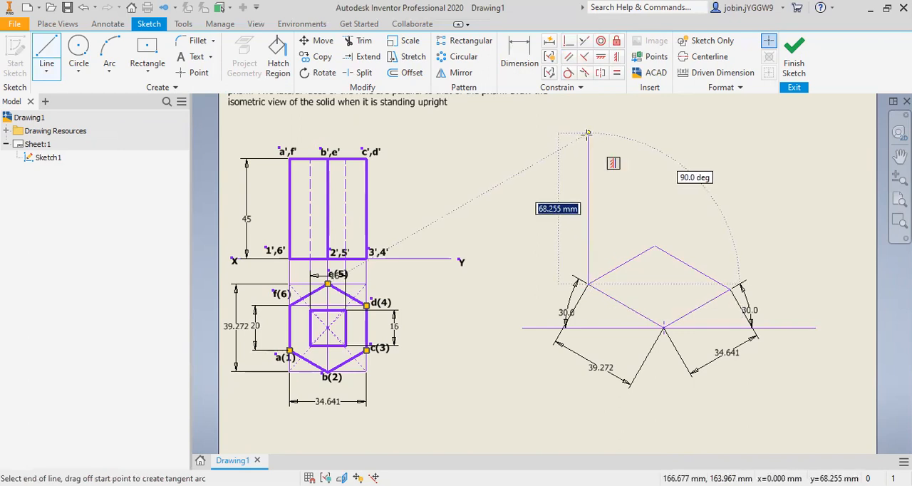
left_click(588, 132)
key("Escape")
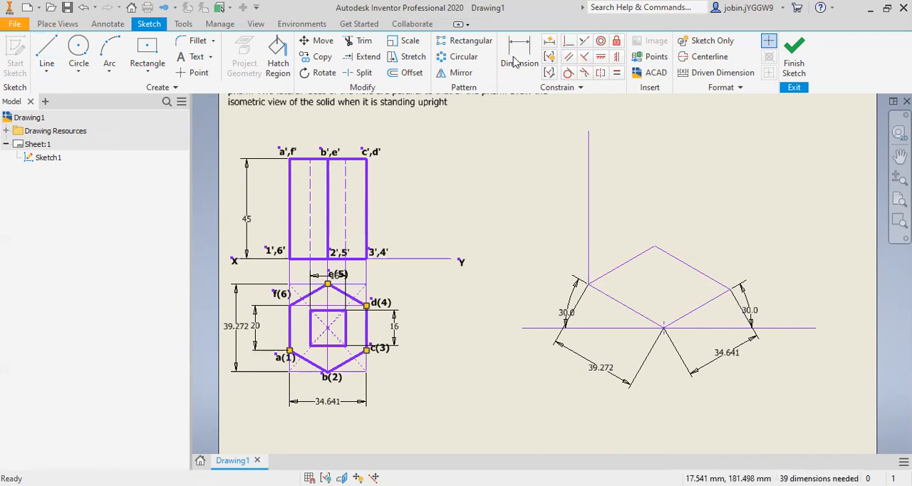
Step: Dimension the vertical line at the base's left corner and set its length to 45 mm
key("d")
left_click(588, 206)
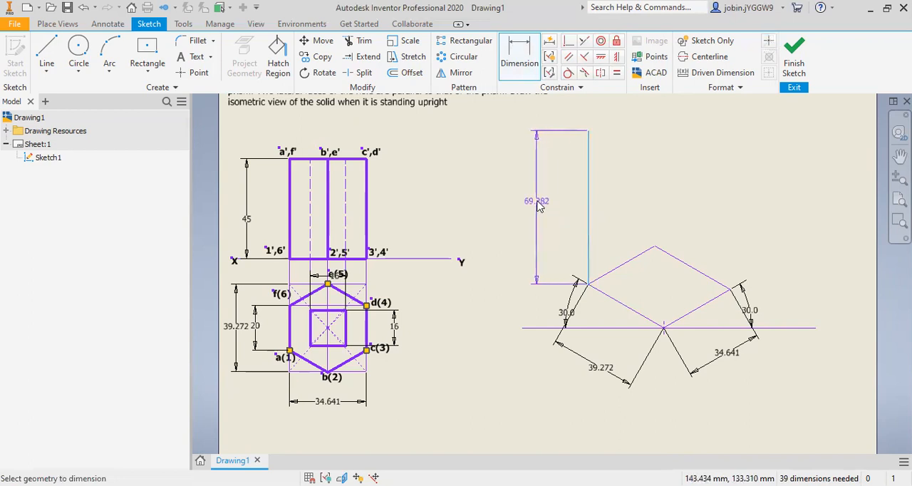
left_click(539, 205)
type("45")
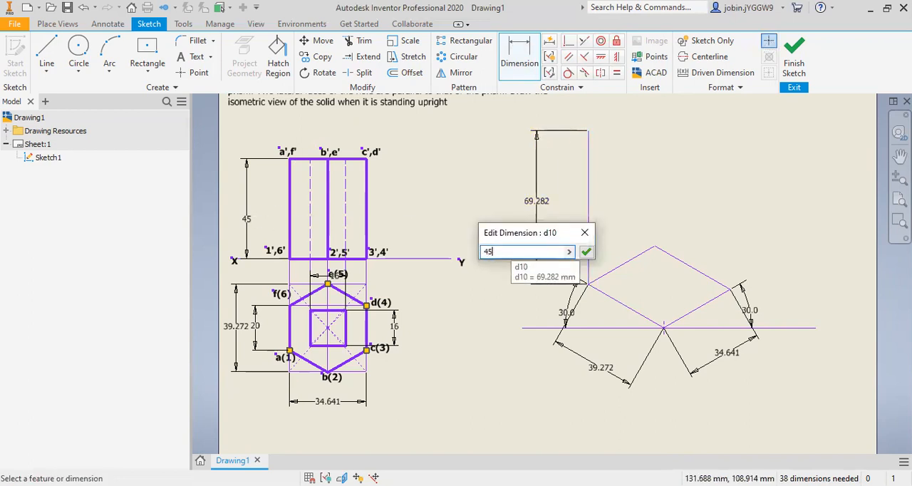
key("Return")
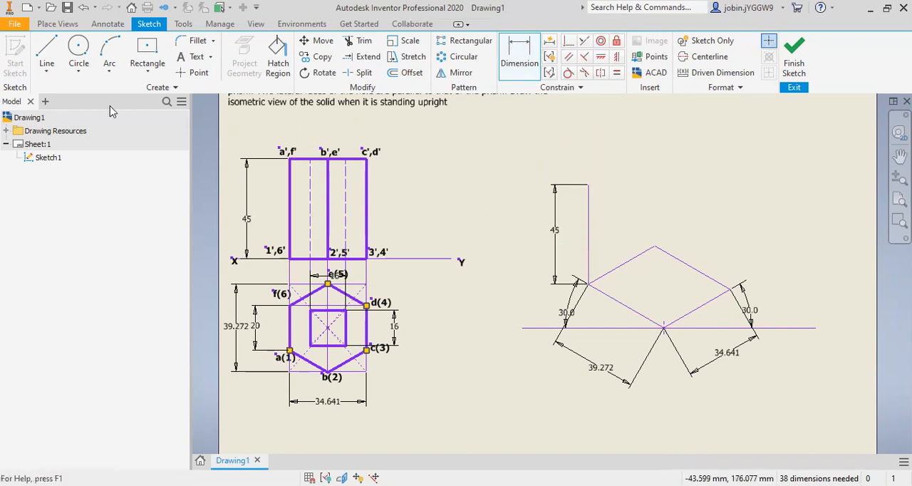
Step: Draw a 45 mm vertical line upward from the rear corner of the isometric base
left_click(48, 72)
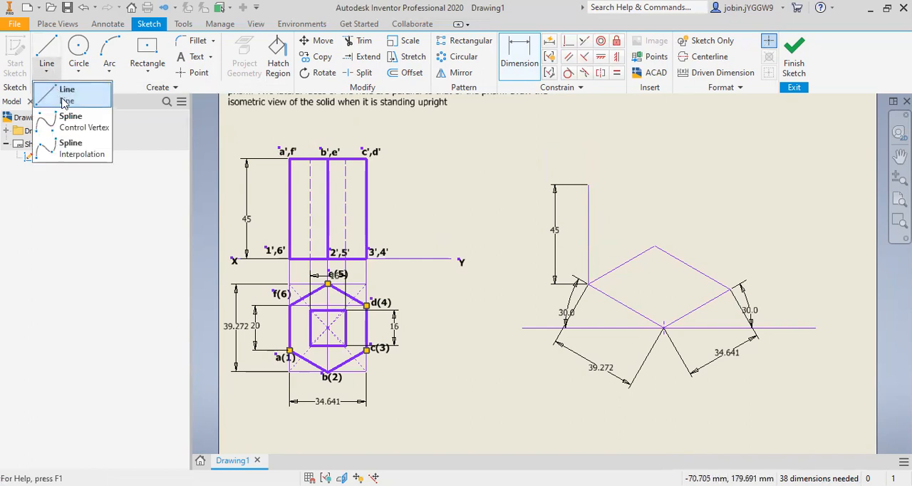
left_click(58, 90)
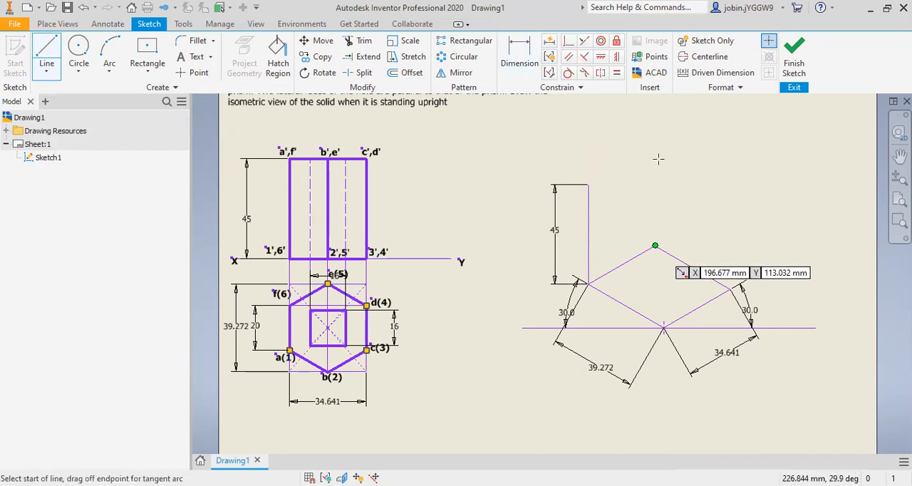
left_click(654, 246)
type("45")
key("Tab")
key("Return")
key("Escape")
Step: Draw a 45 mm vertical line up from the base's right corner and move its dimension to the line's outer side
left_click(47, 71)
left_click(60, 91)
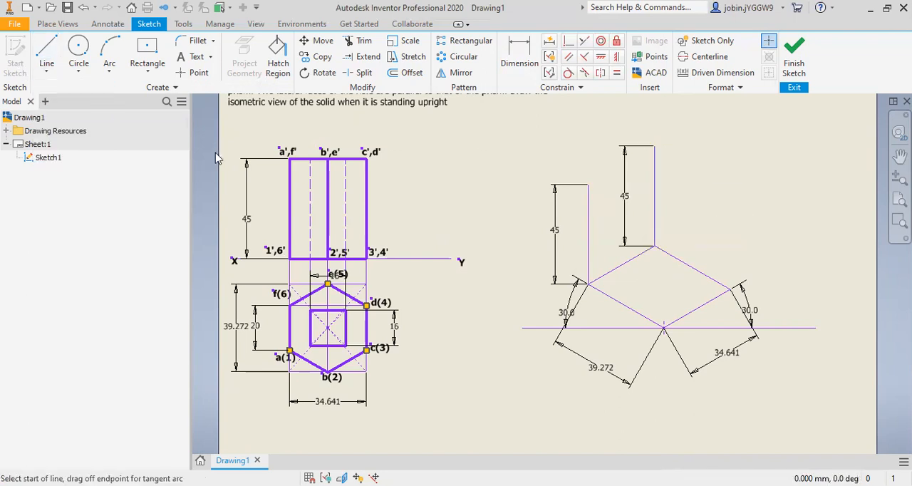
left_click(730, 289)
type("45")
key("Tab")
key("Return")
key("Escape")
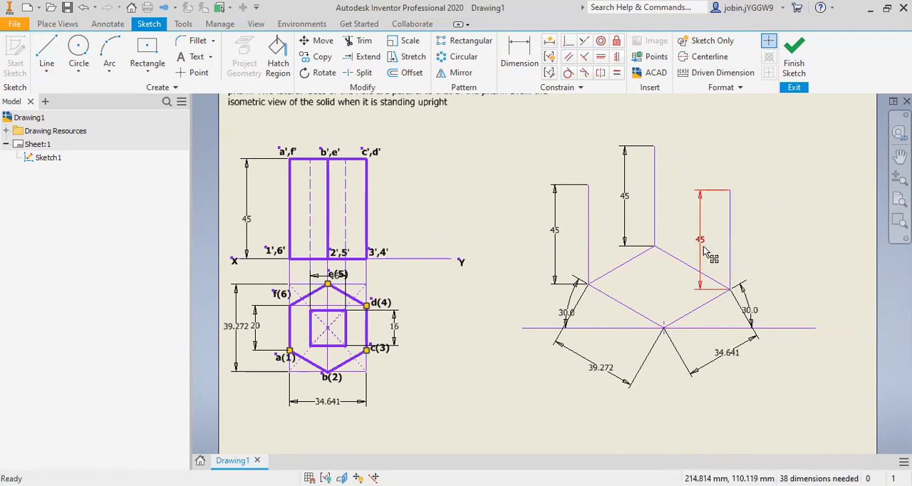
left_click_drag(705, 243, 777, 236)
Step: Draw a 45 mm vertical line upward from the front corner of the isometric base, at the baseline's sketch point
left_click(47, 68)
left_click(67, 92)
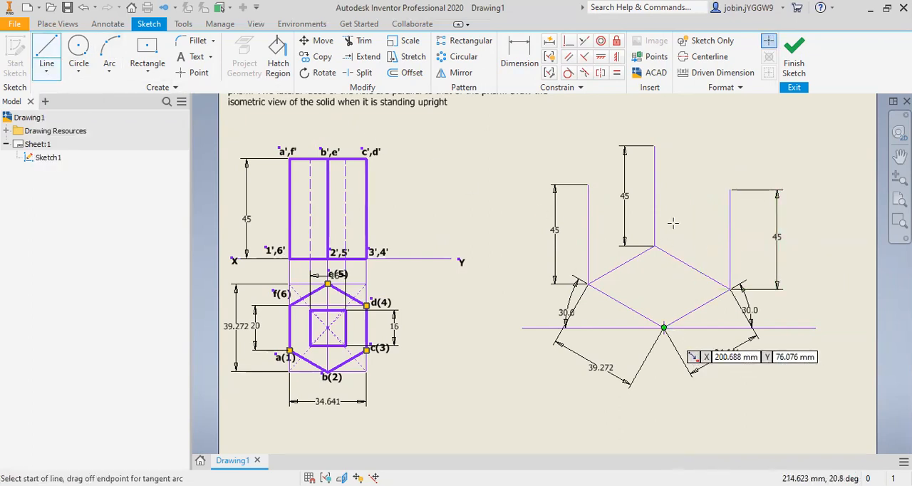
left_click(663, 327)
type("45")
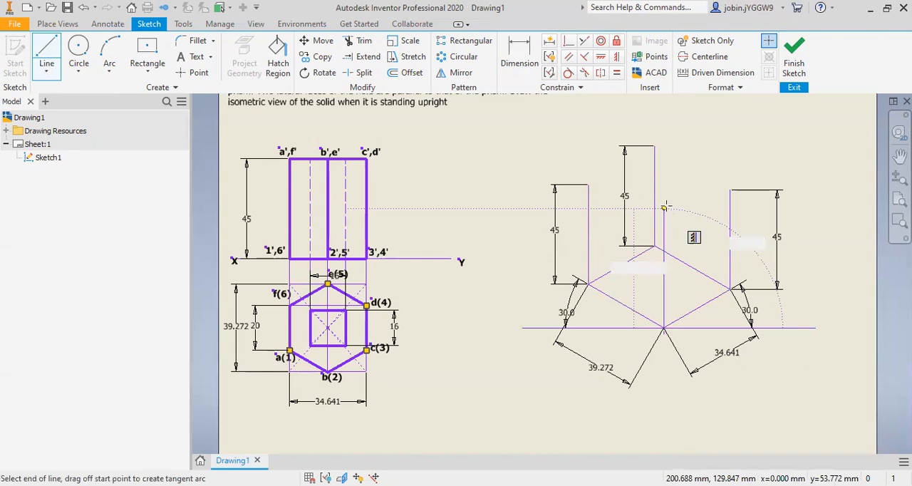
key("Tab")
key("Return")
key("Escape")
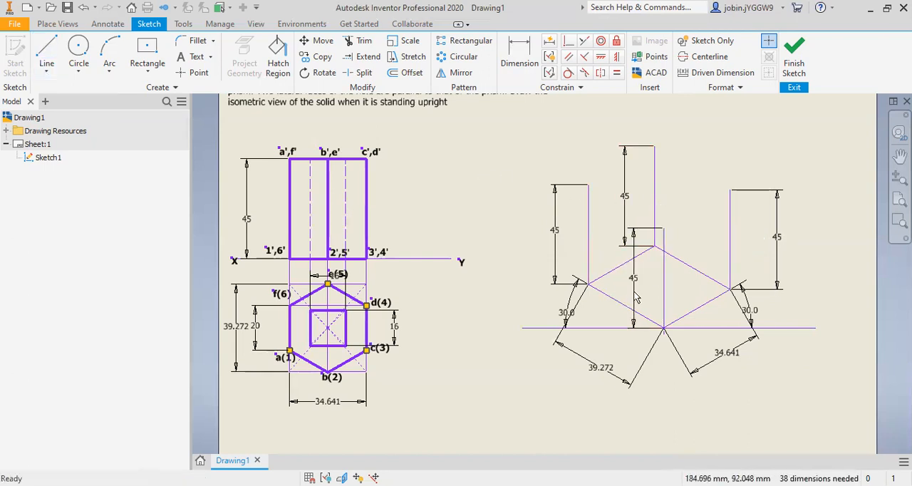
Step: Shift the front and rear 45 mm dimensions closer to their lines, and join the four verticals' upper ends to form the box's top face
left_click_drag(634, 278, 641, 281)
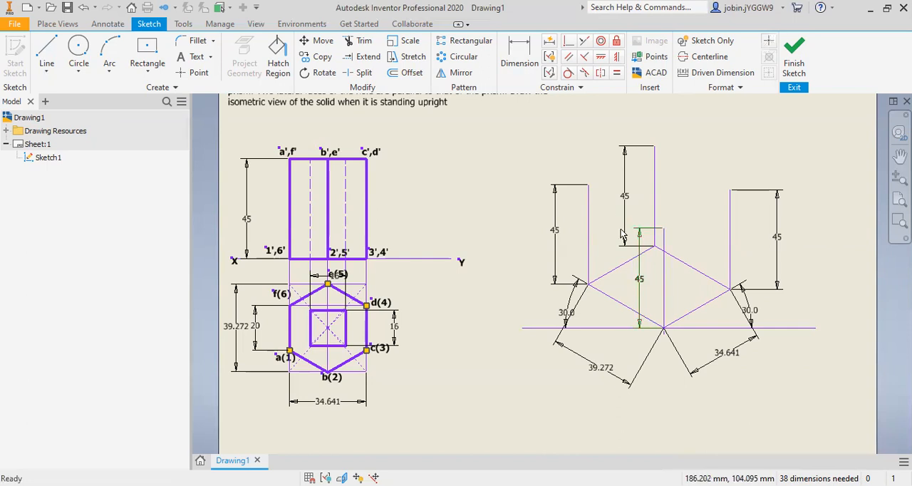
left_click_drag(634, 202, 641, 203)
left_click(49, 69)
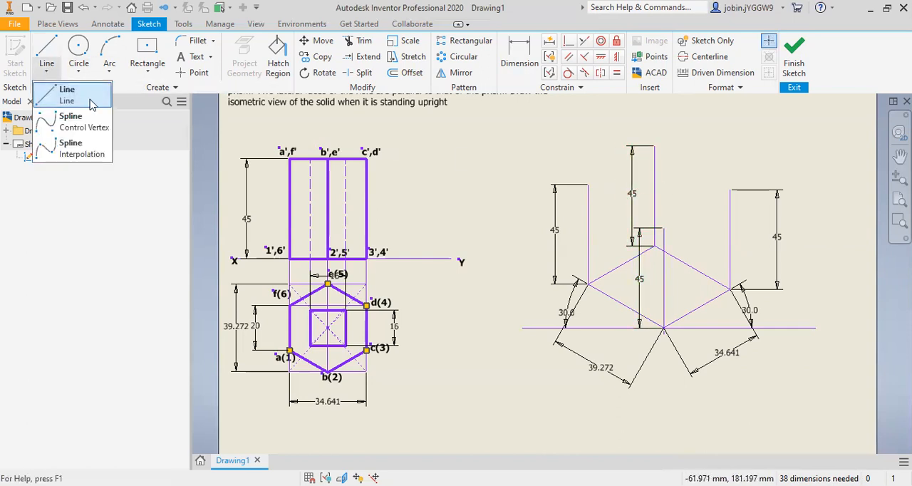
left_click(61, 93)
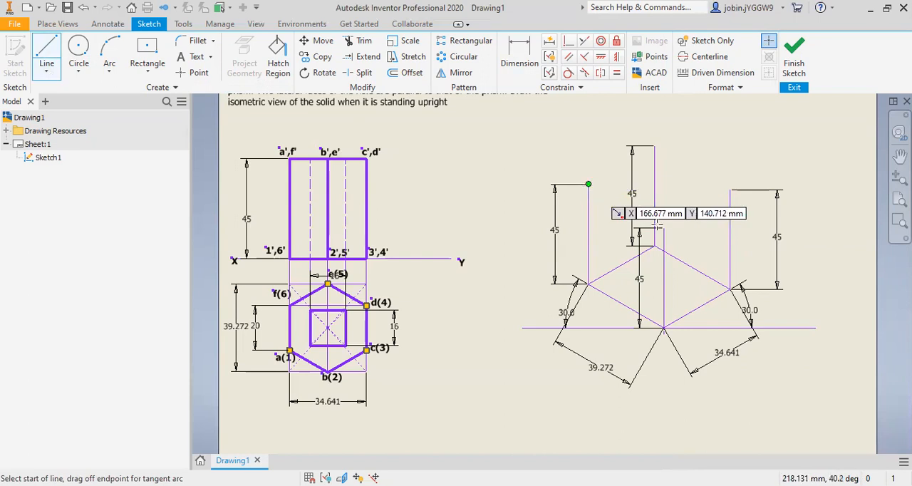
left_click(589, 184)
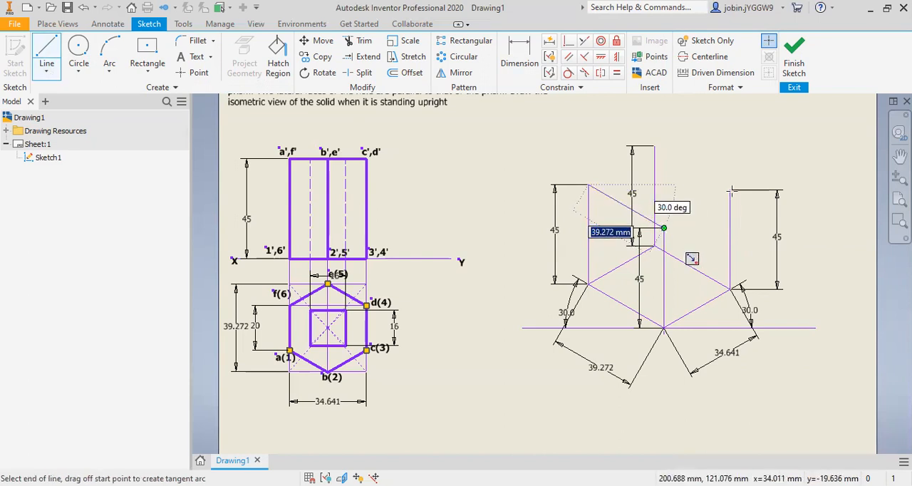
left_click(664, 228)
left_click(729, 191)
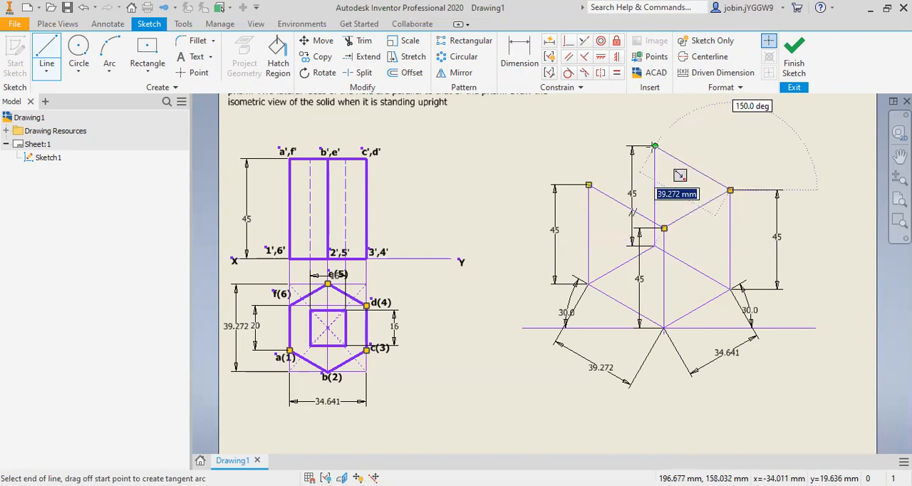
left_click(654, 146)
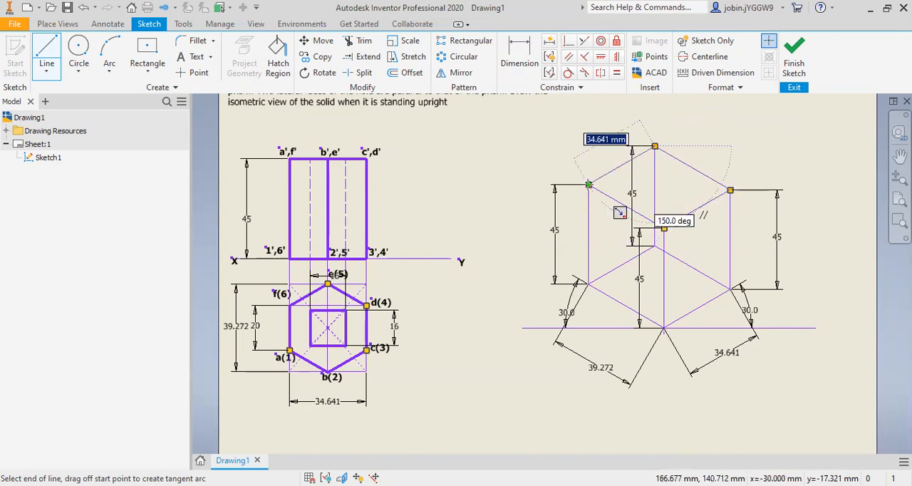
key("Escape")
Step: Delete the four 45 mm height dimensions from the vertical edges of the isometric box
right_click(633, 191)
left_click(635, 154)
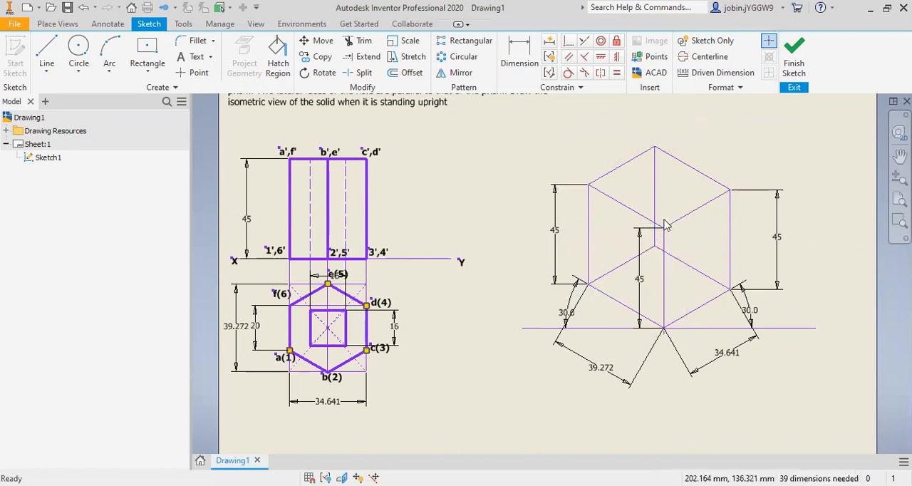
right_click(645, 283)
left_click(641, 240)
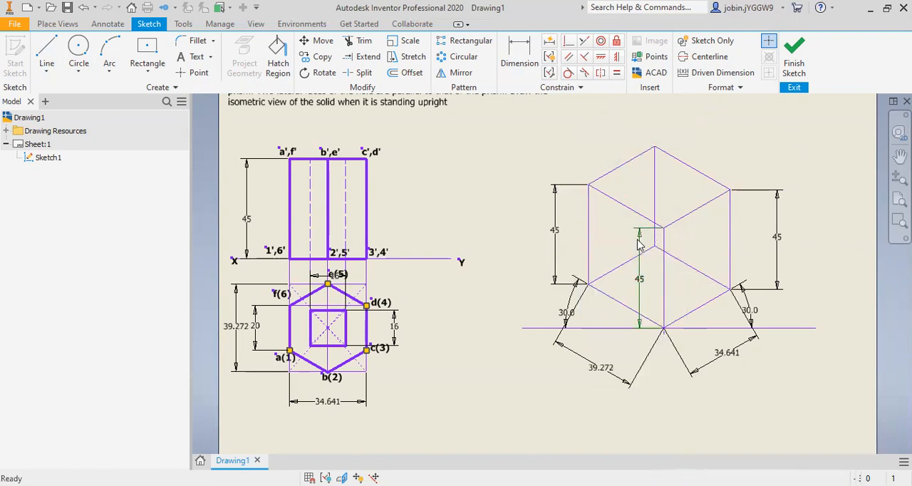
right_click(556, 235)
left_click(552, 193)
right_click(780, 239)
left_click(778, 202)
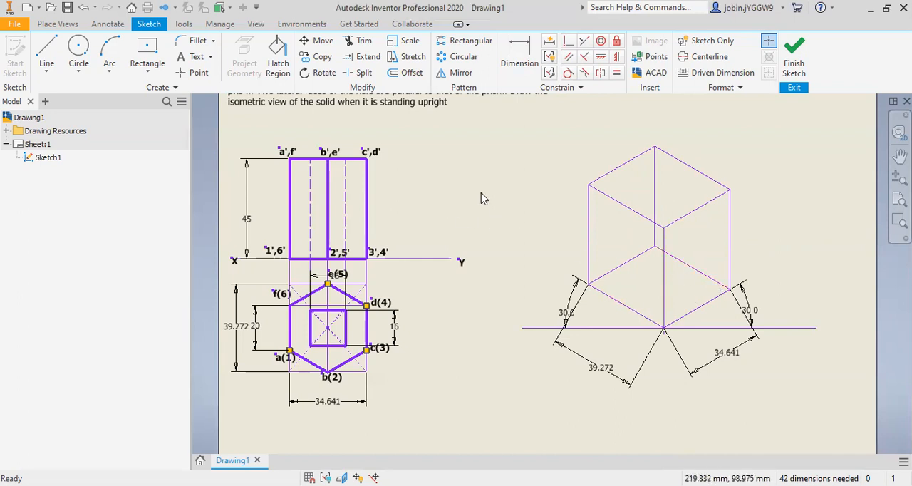
Step: Add a bold text label "p" at the lower-left corner of the rectangle enclosing the hexagon in the top view
scroll(279, 388, "up", 5)
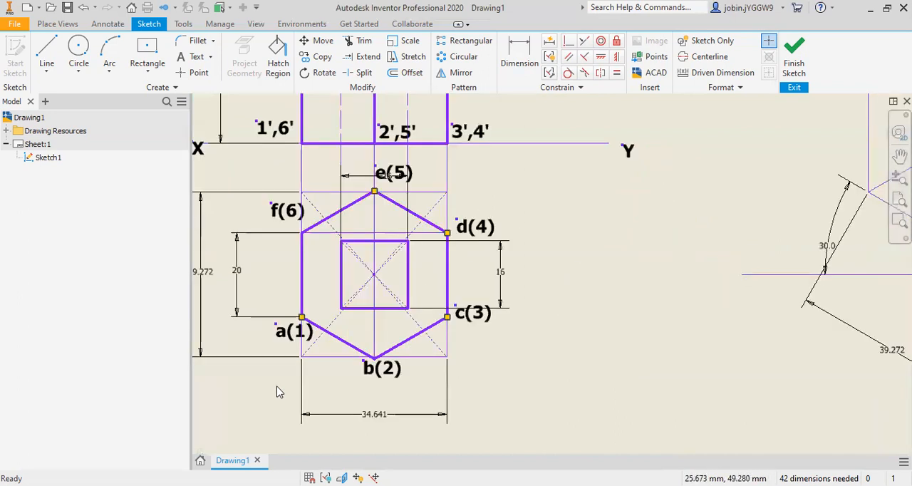
scroll(310, 246, "down", 4)
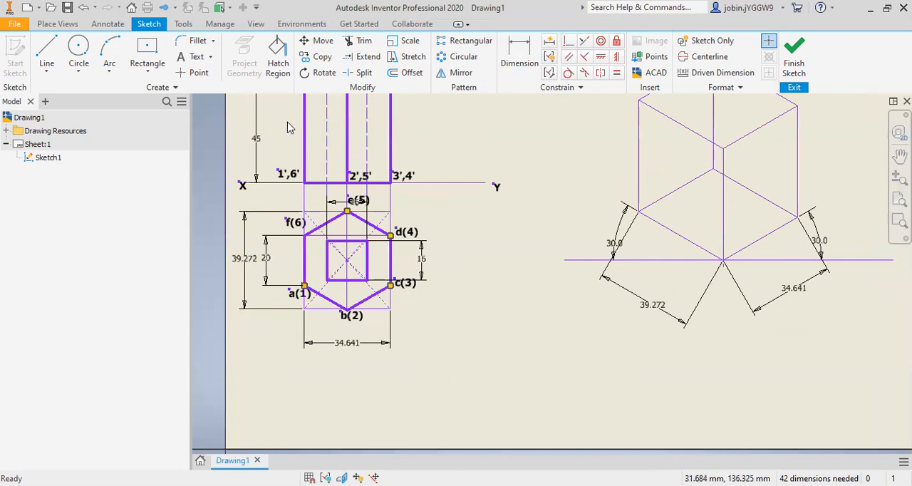
left_click(193, 57)
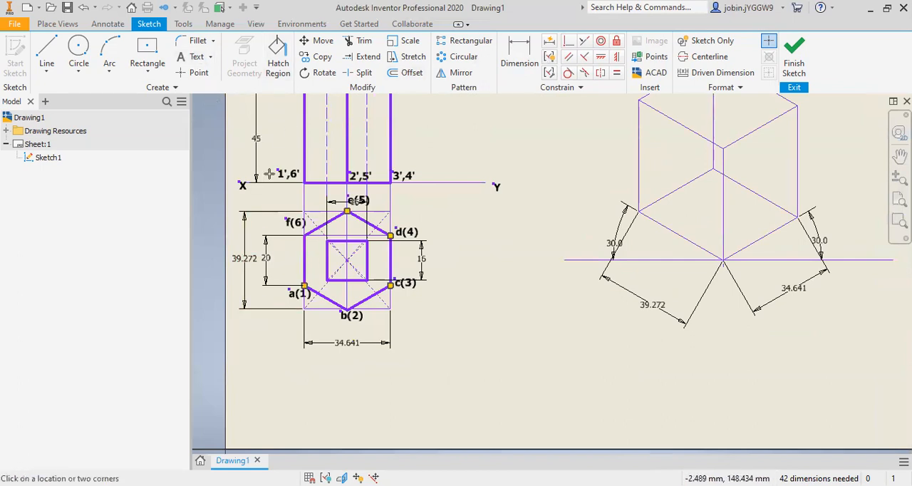
left_click(299, 321)
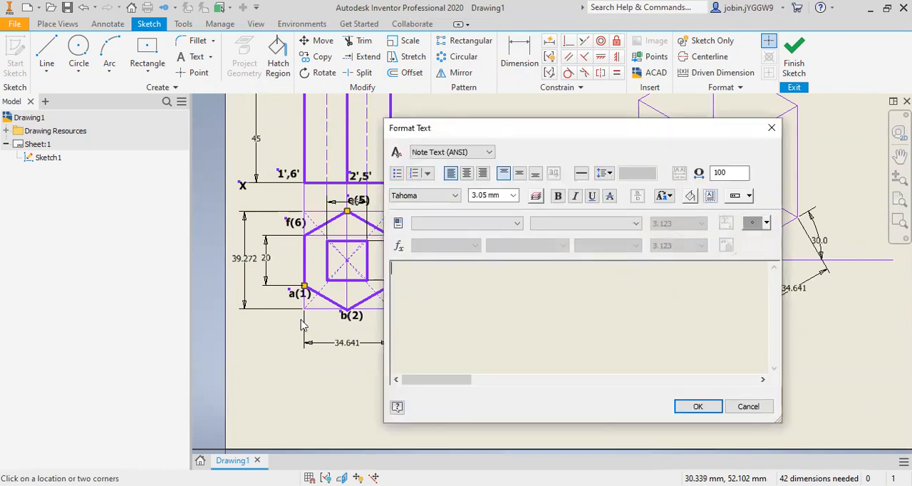
type("p")
left_click(558, 195)
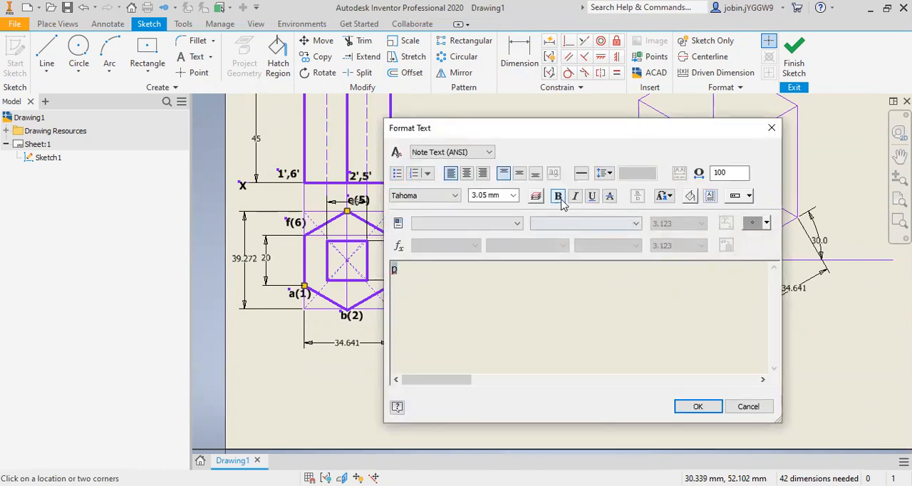
left_click(697, 406)
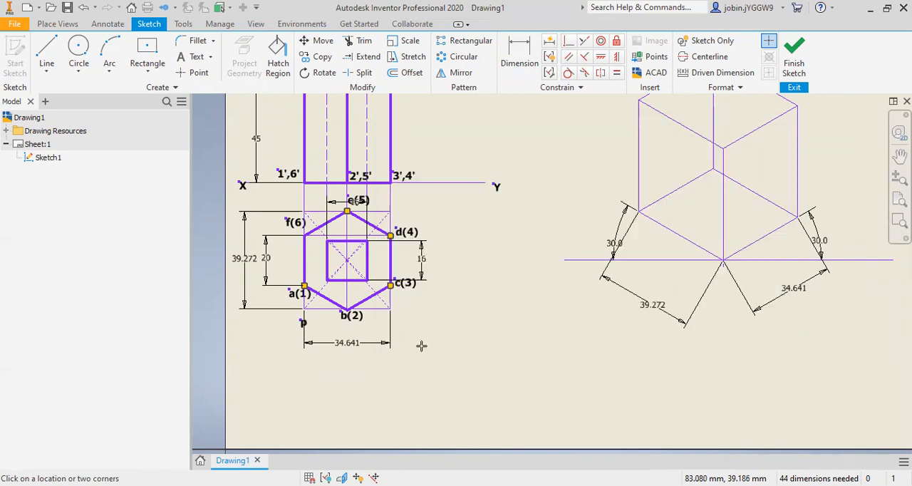
Step: Label the lower-right corner of the hexagon's enclosing rectangle with a bold "q"
left_click(396, 318)
type("q")
left_click_drag(421, 275, 374, 267)
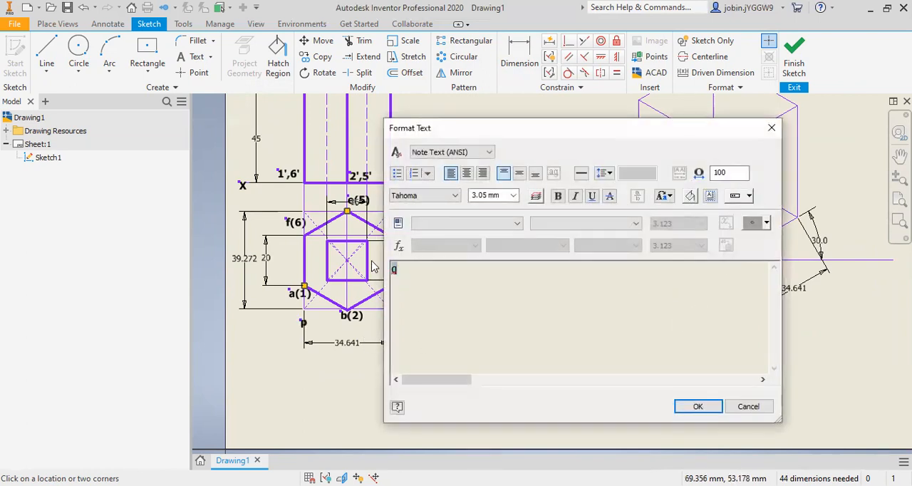
left_click(557, 198)
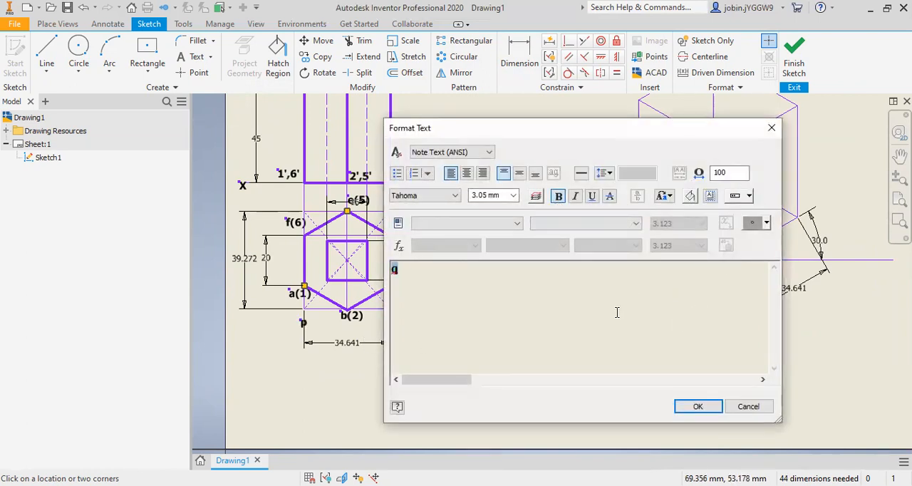
left_click(697, 407)
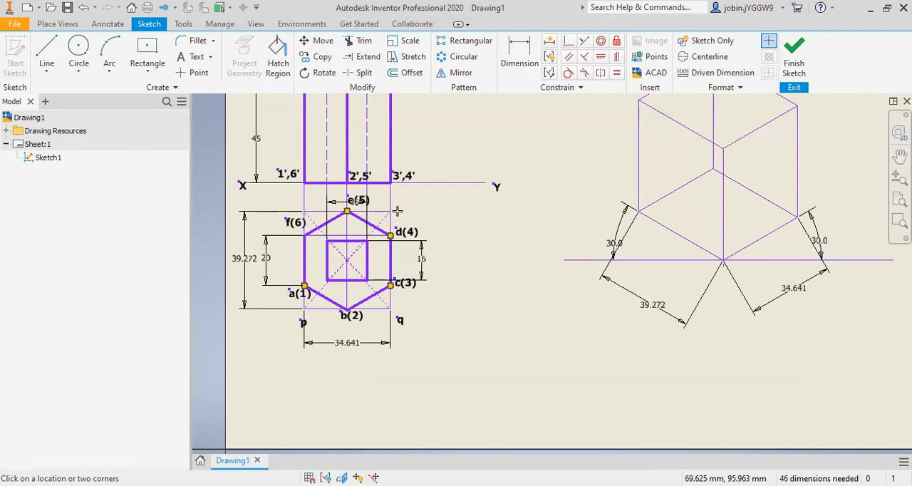
Step: Label the enclosing rectangle's upper-right corner with a bold "r" and its upper-left corner with a bold "s"
left_click(397, 211)
left_click(557, 195)
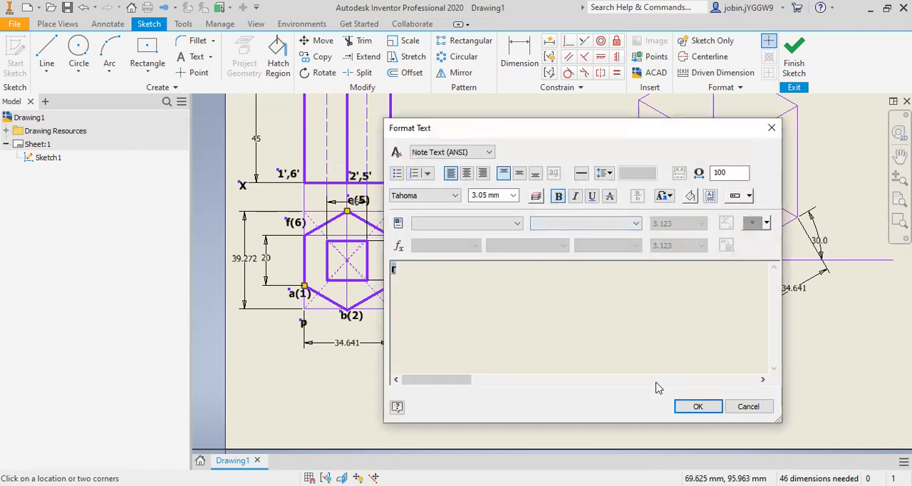
left_click(694, 408)
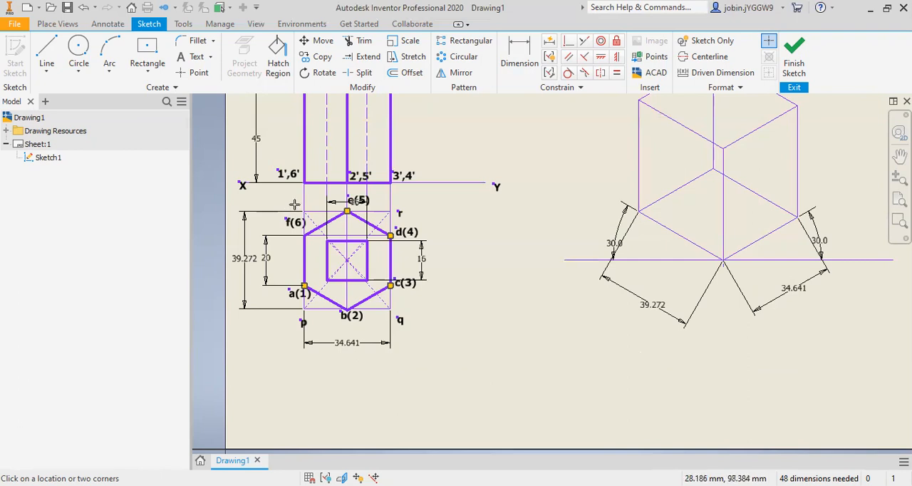
left_click(293, 205)
type("s")
left_click(558, 195)
left_click(696, 407)
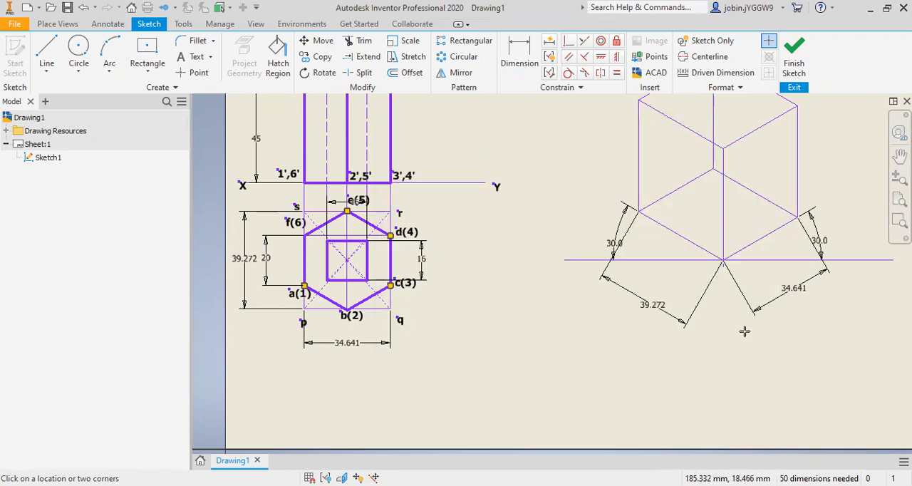
Step: Add bold labels "p" below the front corner and "q" beside the right corner of the isometric base
left_click(724, 276)
type("p")
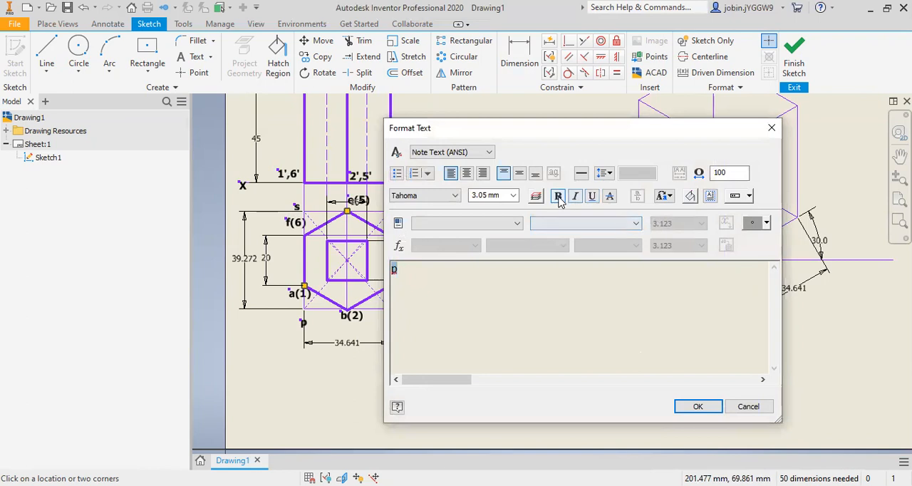
left_click(697, 406)
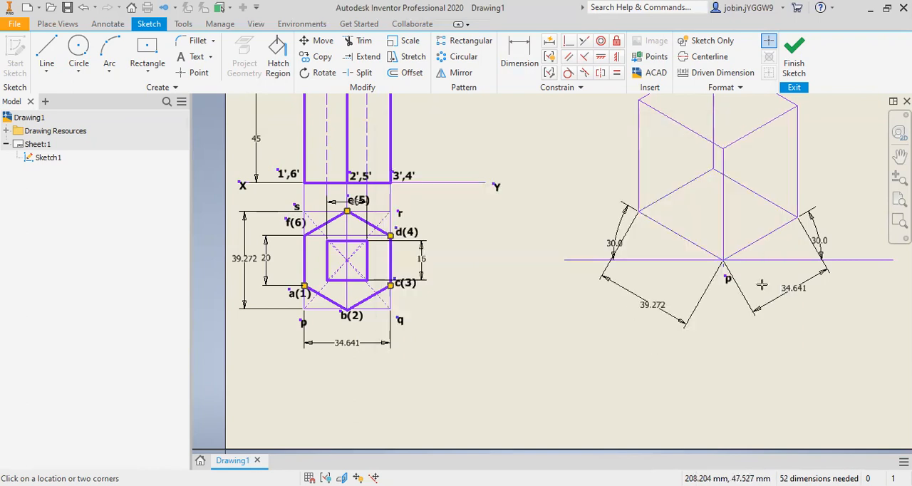
left_click(822, 218)
type("q")
left_click_drag(504, 331, 320, 283)
left_click(555, 200)
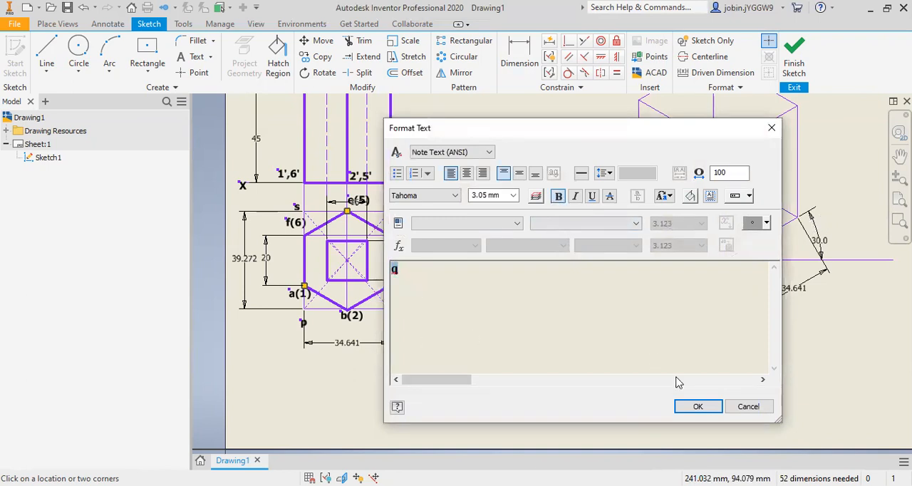
left_click(692, 408)
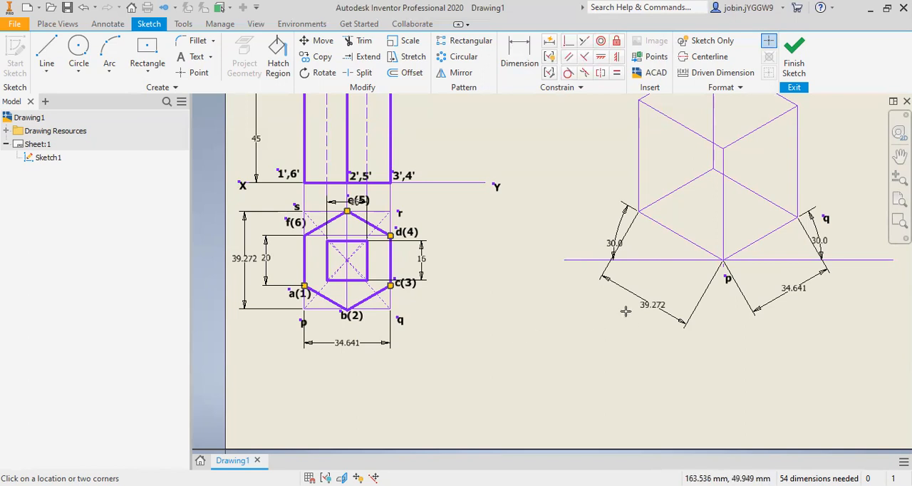
Step: Add bold labels "s" beside the left corner and "r" beside the rear corner of the isometric base
left_click(613, 212)
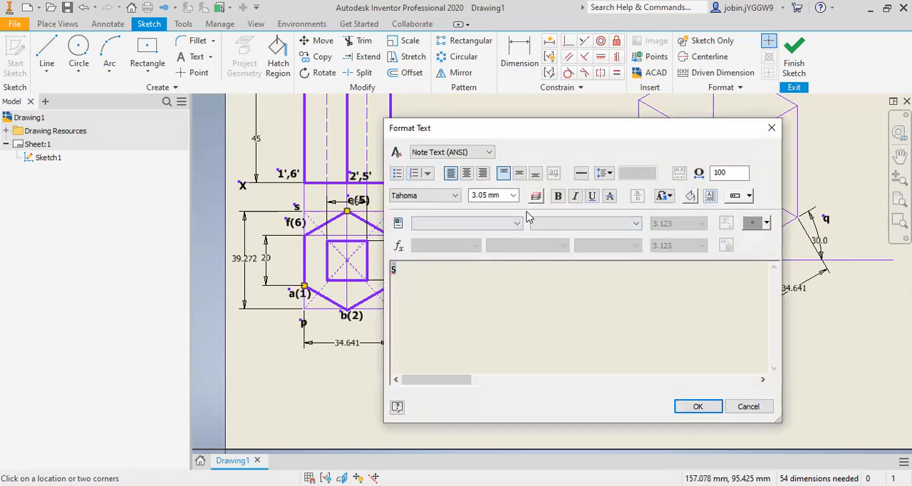
left_click(687, 408)
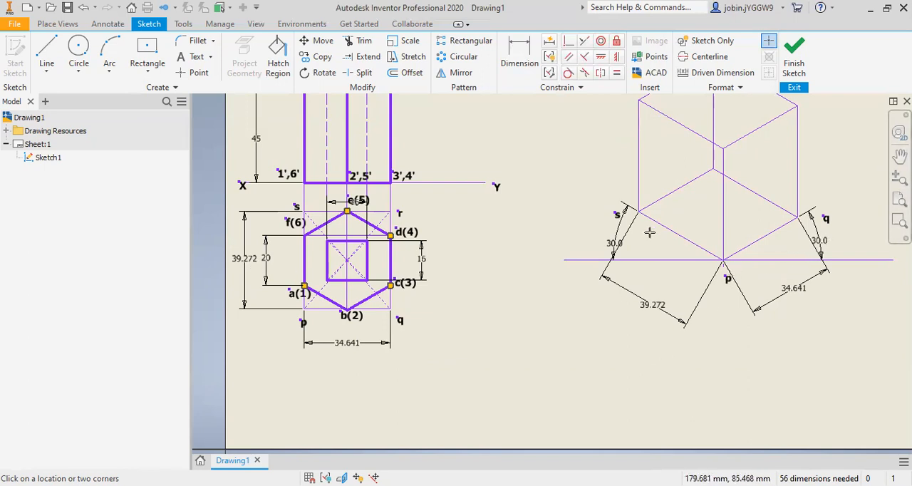
left_click(699, 166)
type("r")
left_click_drag(446, 283, 370, 283)
left_click(558, 195)
left_click(697, 407)
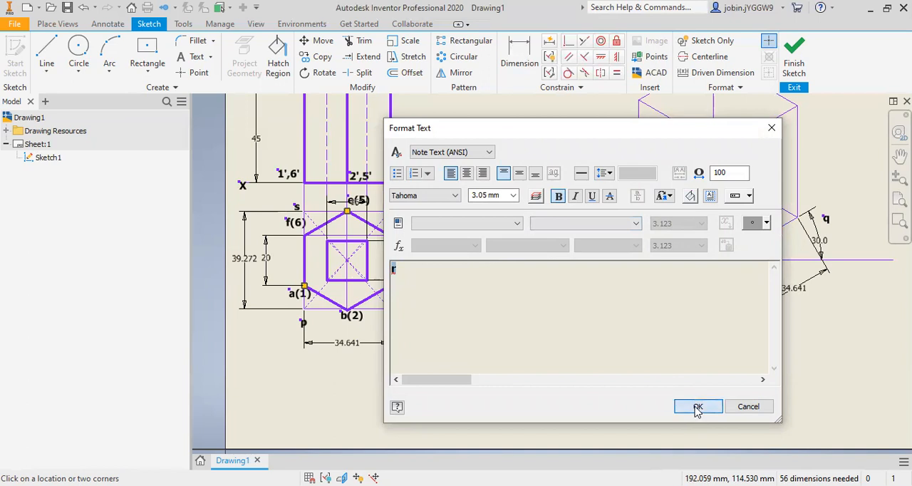
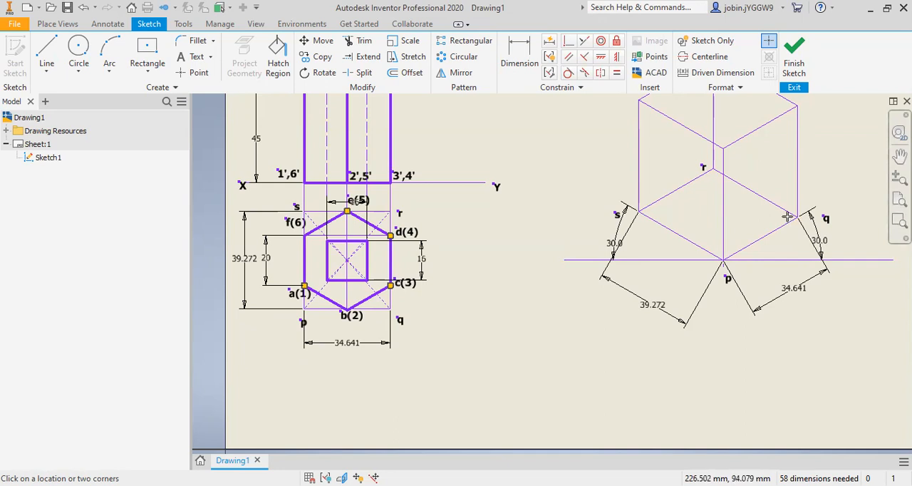
left_click(521, 58)
left_click(774, 204)
left_click(769, 233)
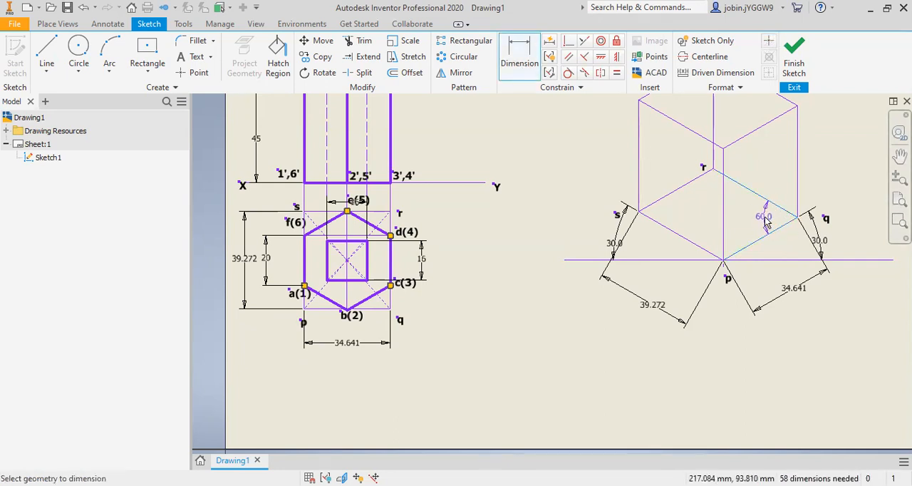
key("Escape")
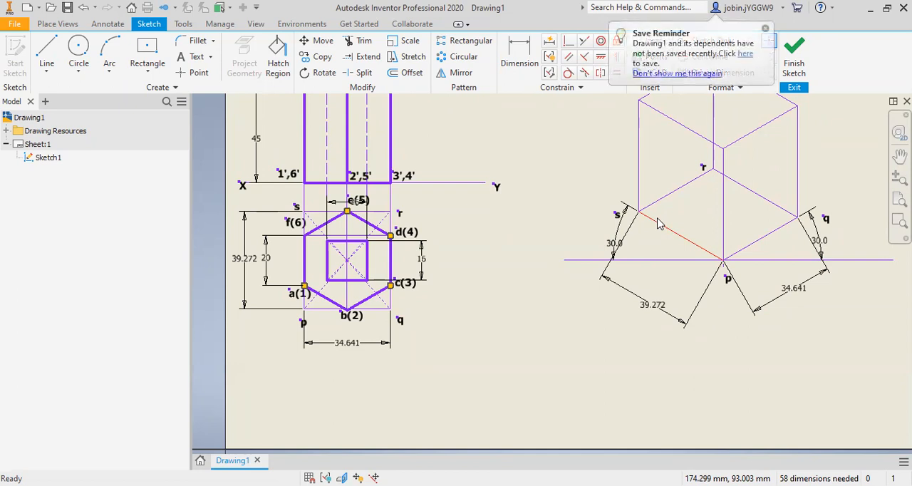
Step: Add bold labels "p" beside the front corner and "q" beside the right corner of the isometric box's top face
scroll(631, 264, "down", 2)
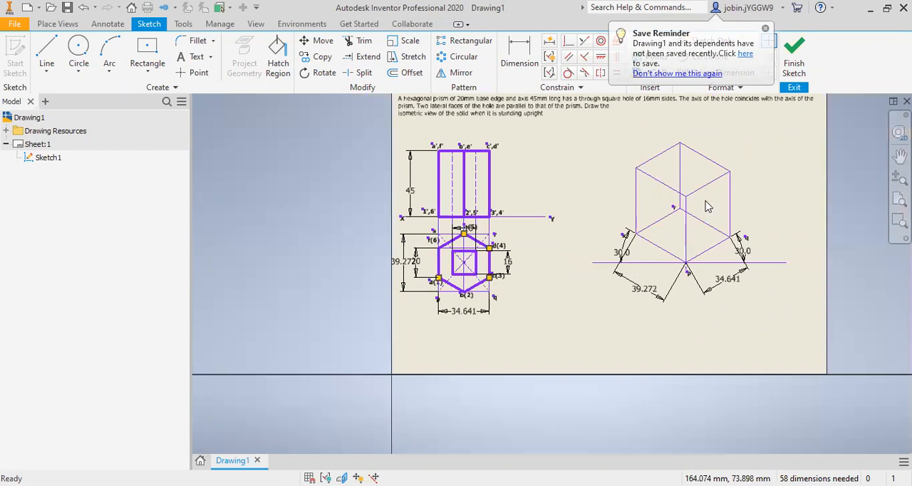
scroll(702, 177, "up", 2)
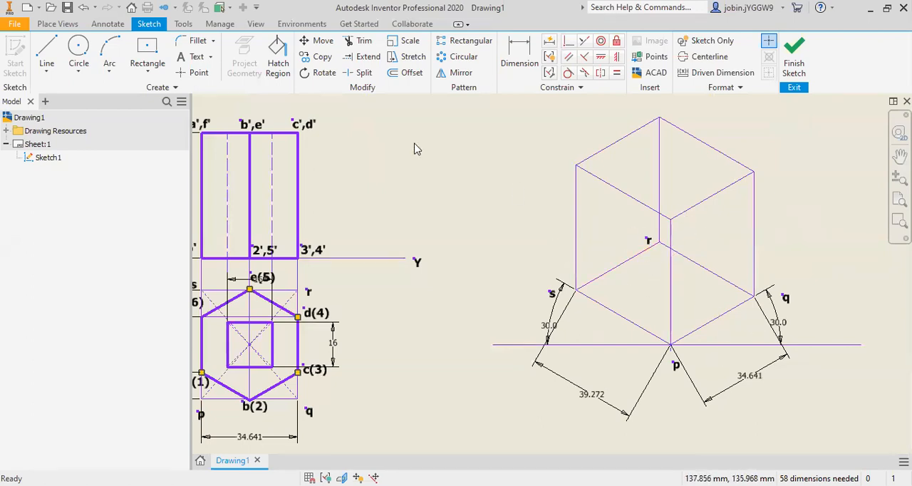
left_click(197, 58)
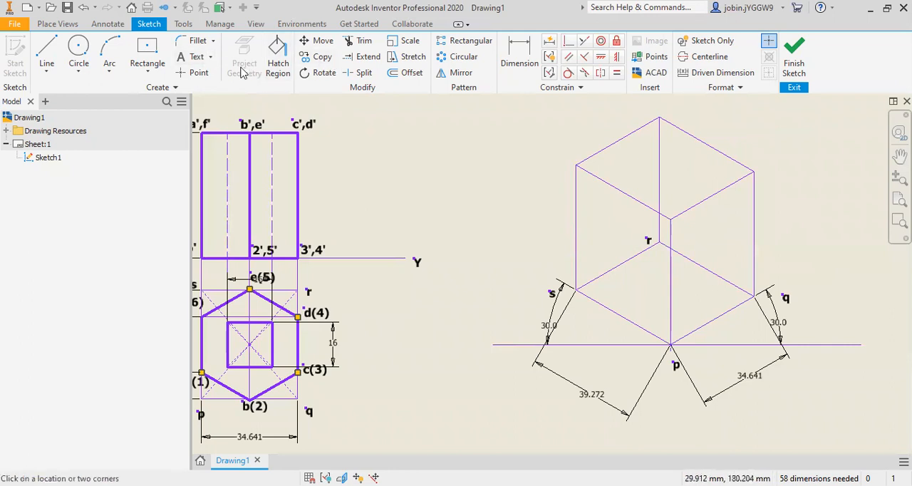
left_click(677, 224)
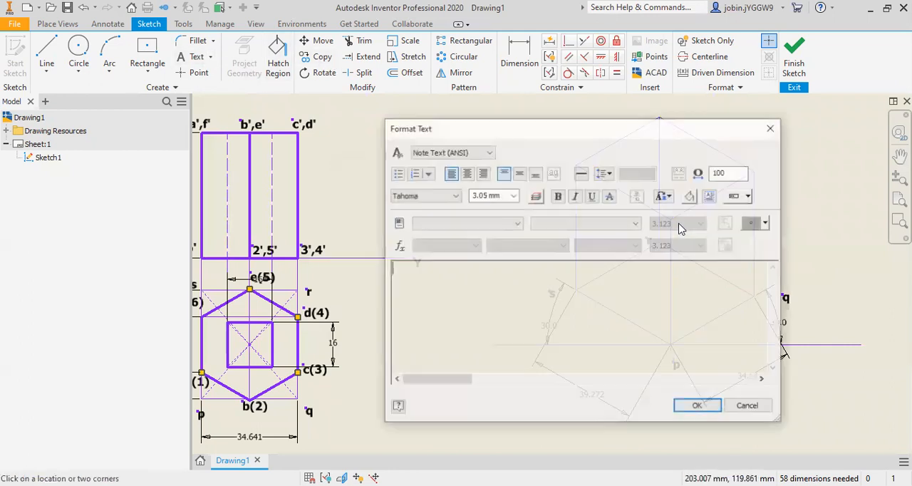
type("p")
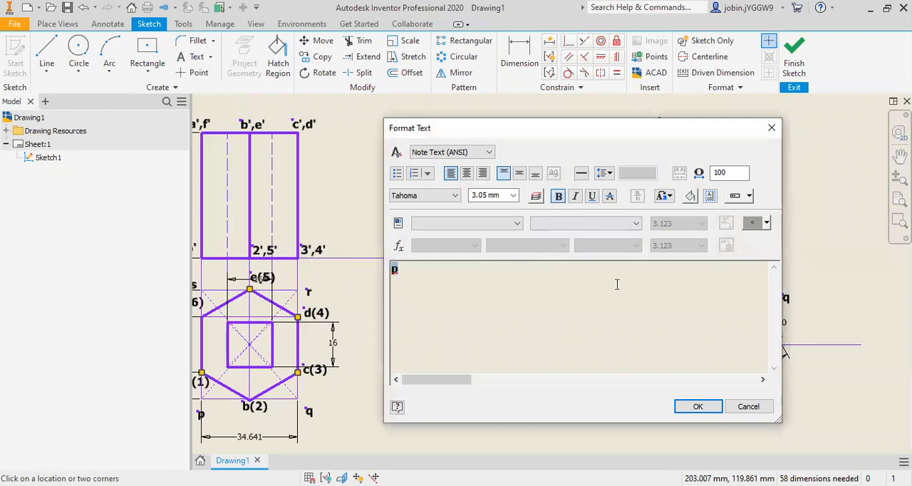
left_click(696, 406)
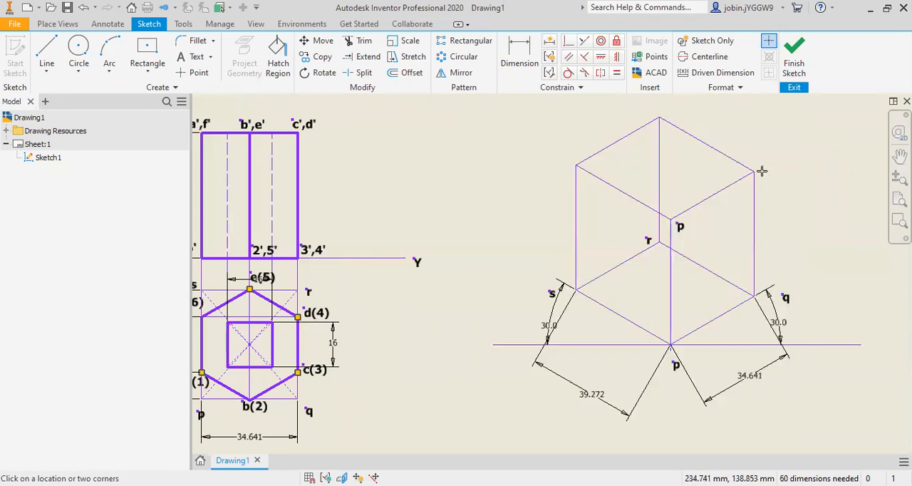
left_click(757, 173)
type("q")
double_click(433, 275)
left_click(559, 199)
left_click(697, 406)
Step: Add bold labels "r" beside the rear corner and "s" beside the left corner of the isometric box's top face
left_click(673, 116)
type("r")
double_click(427, 271)
left_click(562, 197)
left_click(698, 406)
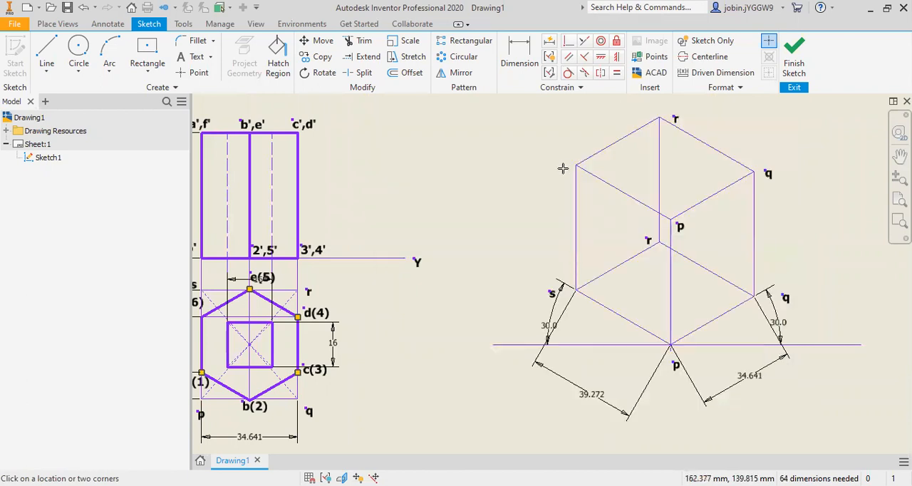
left_click(563, 168)
type("s")
double_click(425, 272)
left_click(559, 196)
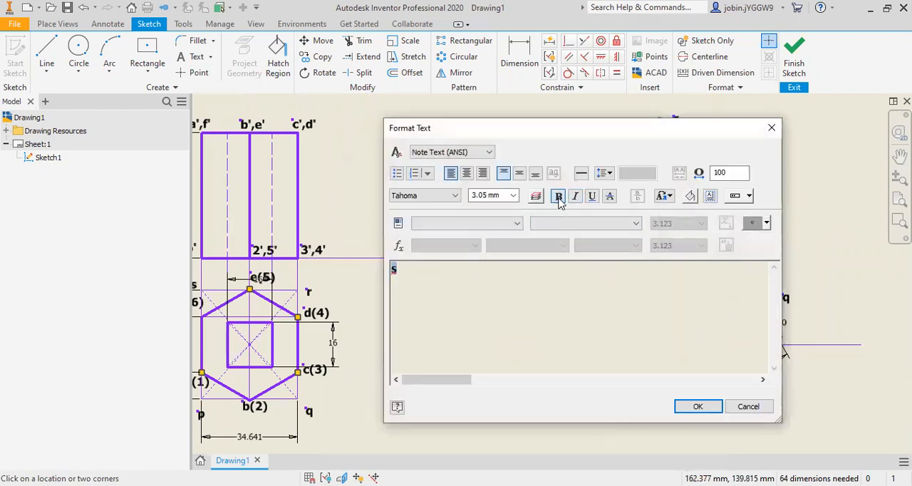
left_click(697, 406)
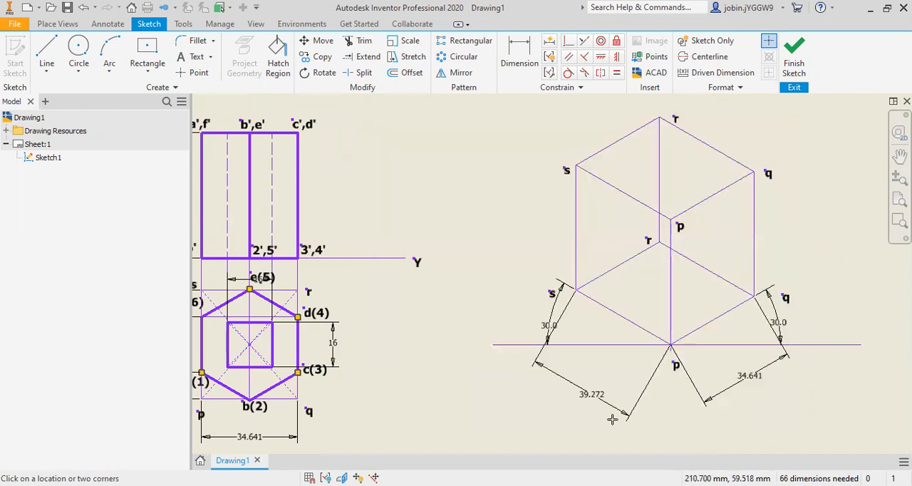
Step: Add a driven horizontal dimension from the enclosing rectangle's left side to vertex b(2) in the top view
scroll(521, 427, "up", 3)
scroll(320, 414, "down", 4)
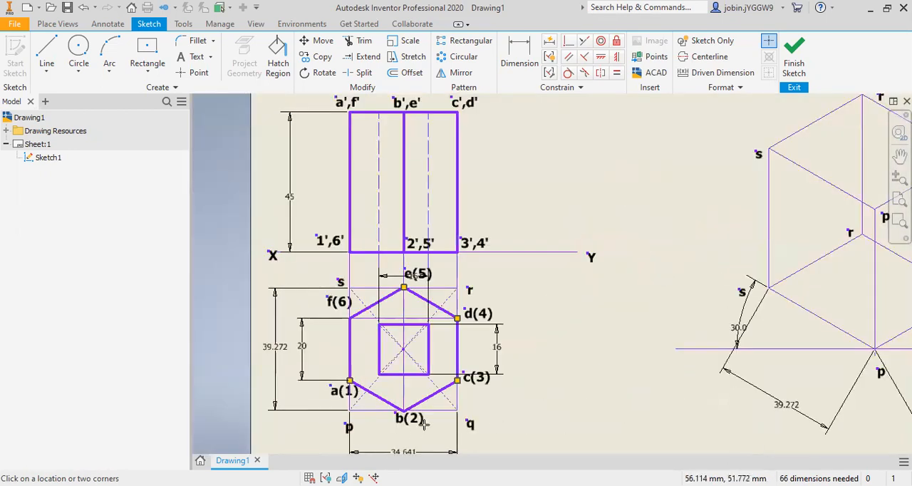
scroll(423, 423, "up", 3)
scroll(409, 436, "down", 3)
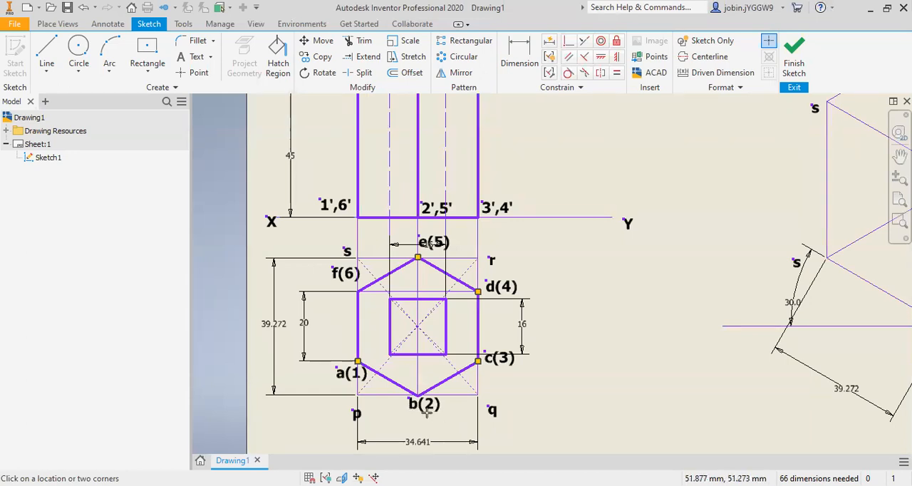
scroll(430, 412, "up", 2)
scroll(424, 435, "down", 2)
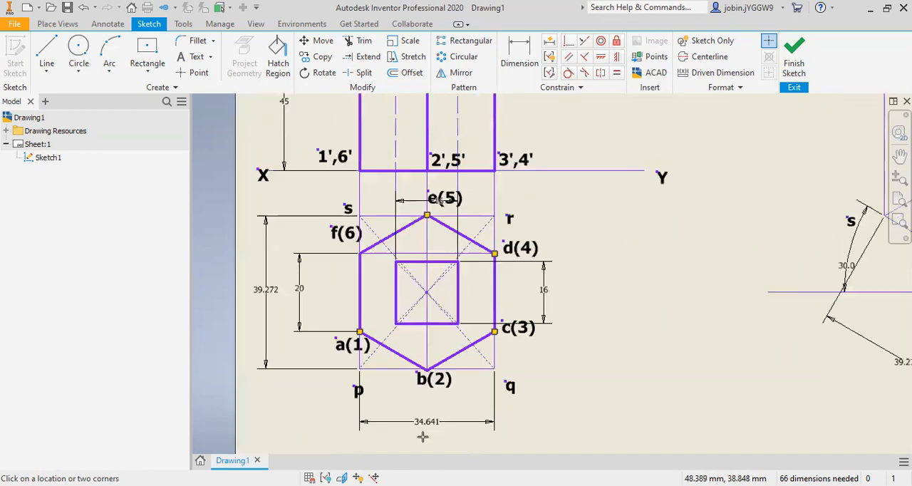
key("d")
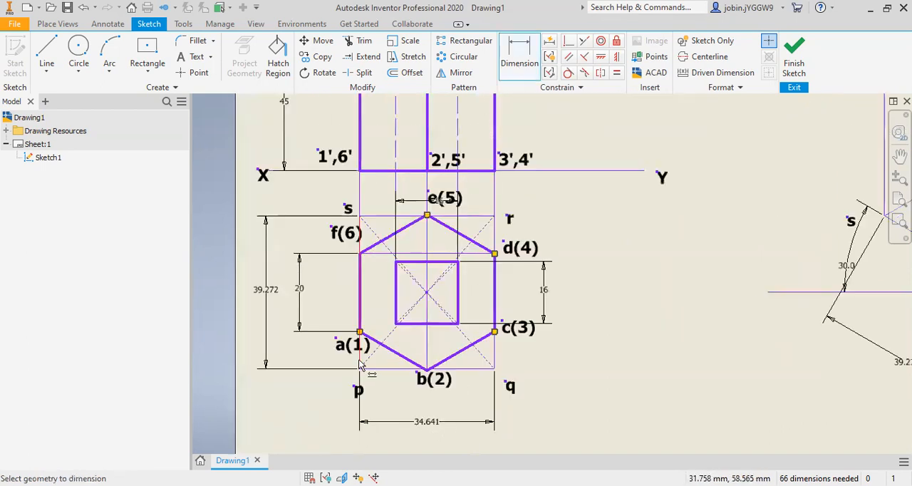
left_click(427, 371)
left_click(407, 400)
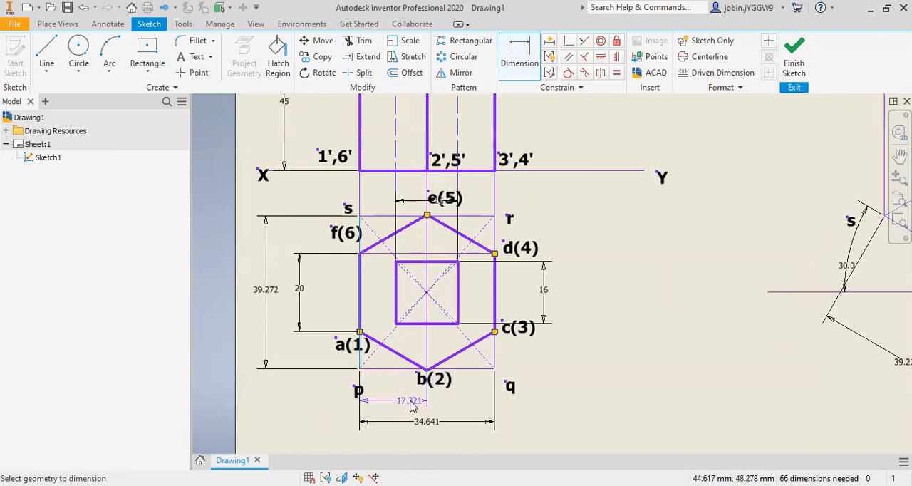
key("Return")
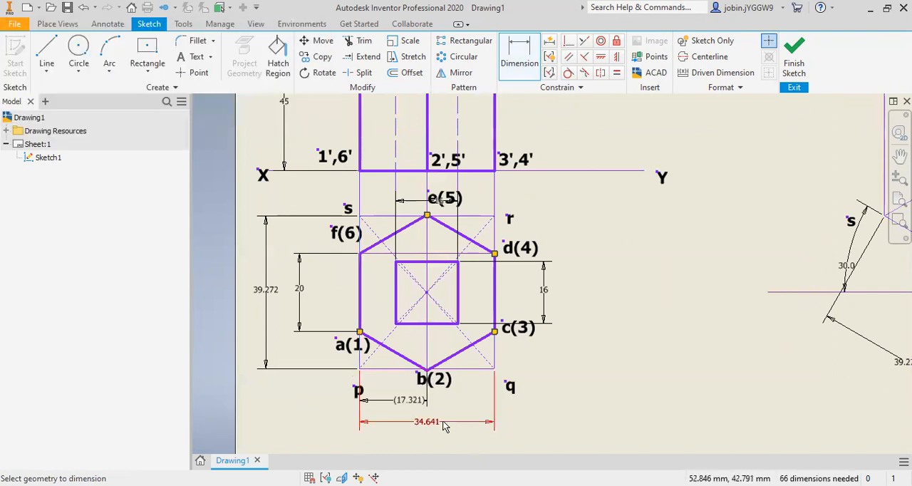
Step: Place one sketch point on the upper edge pq and one on the lower edge pq of the isometric box
scroll(411, 402, "down", 3)
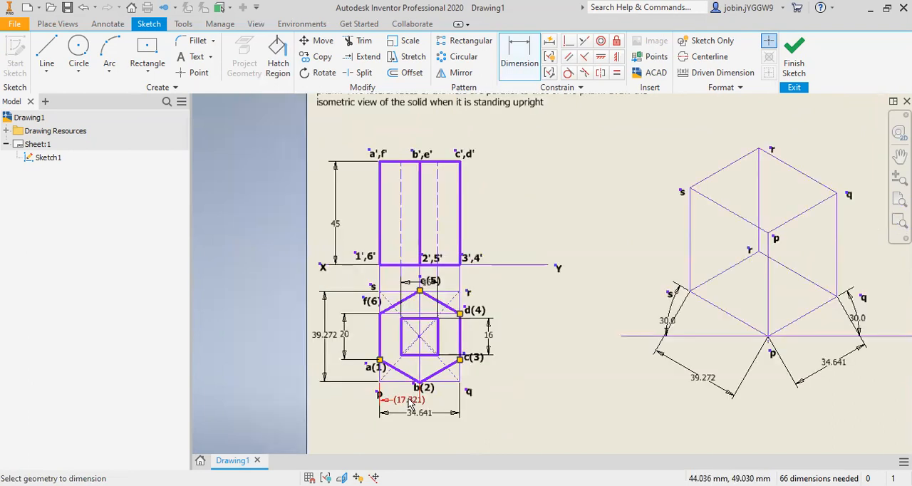
left_click(202, 71)
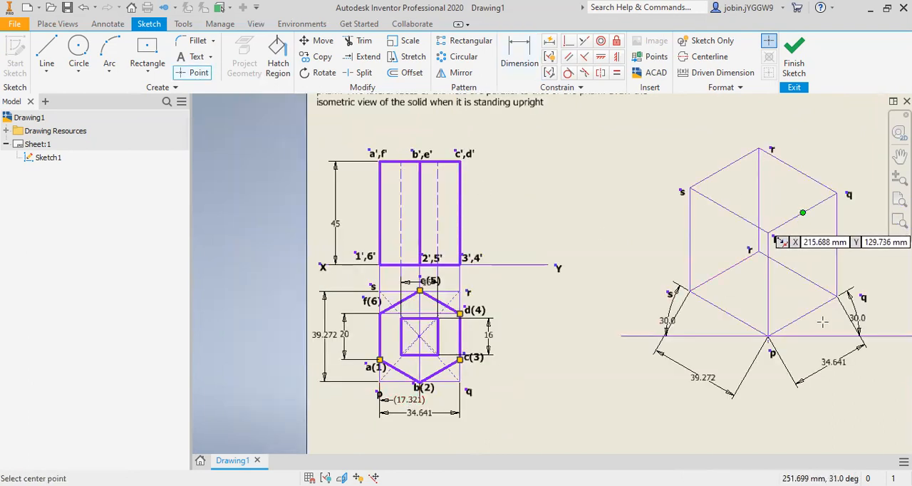
left_click(528, 69)
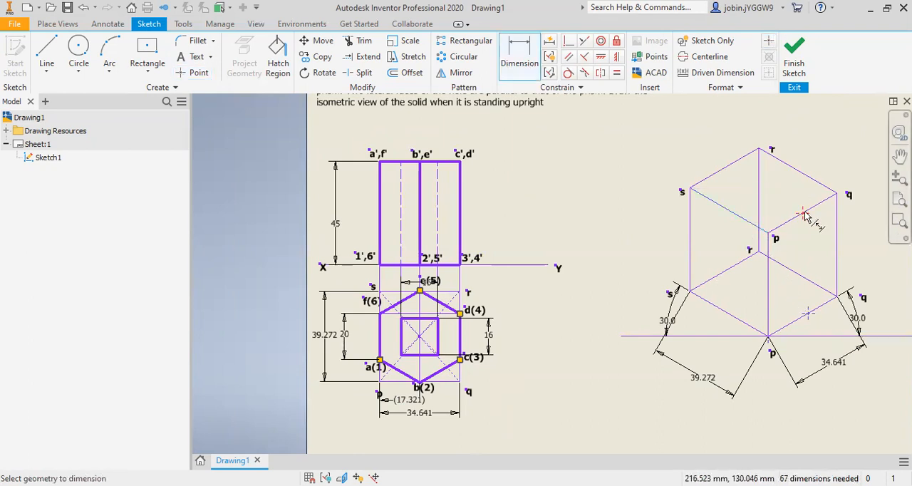
right_click(799, 245)
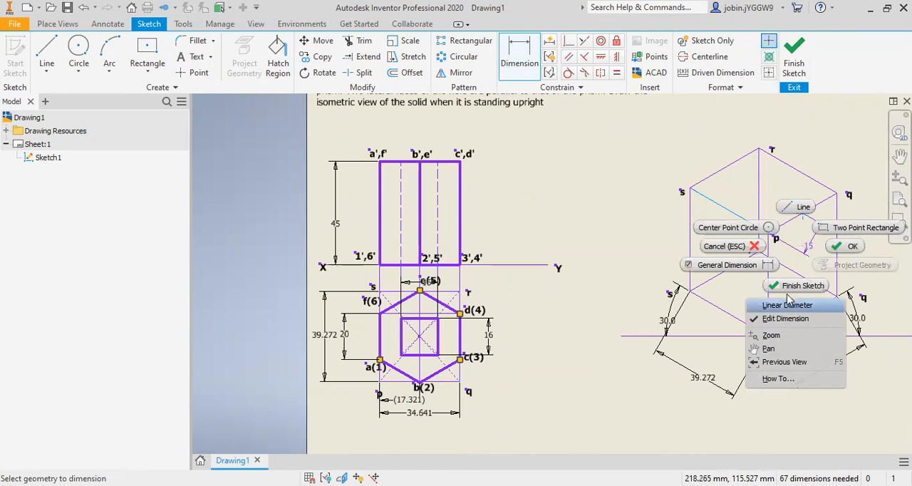
left_click(517, 60)
Step: Add an aligned dimension of 17.321 mm from the top face's corner p to the point on the upper edge pq
left_click(517, 59)
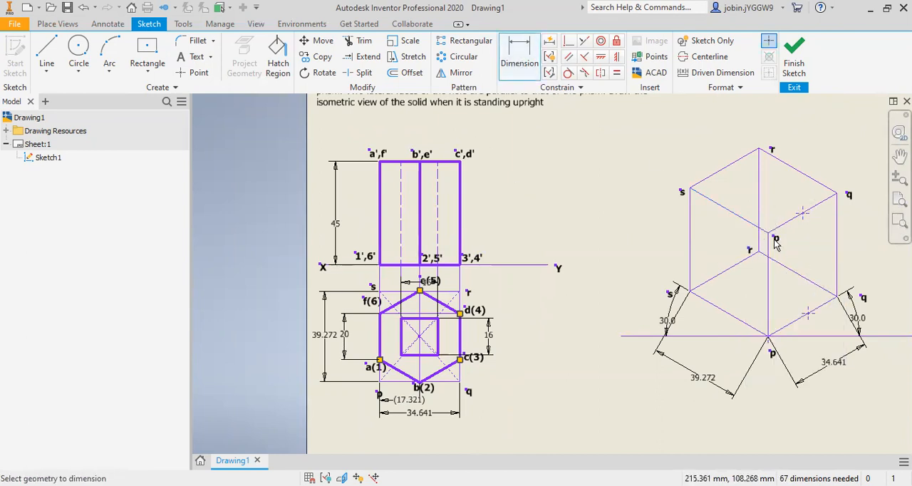
left_click(803, 215)
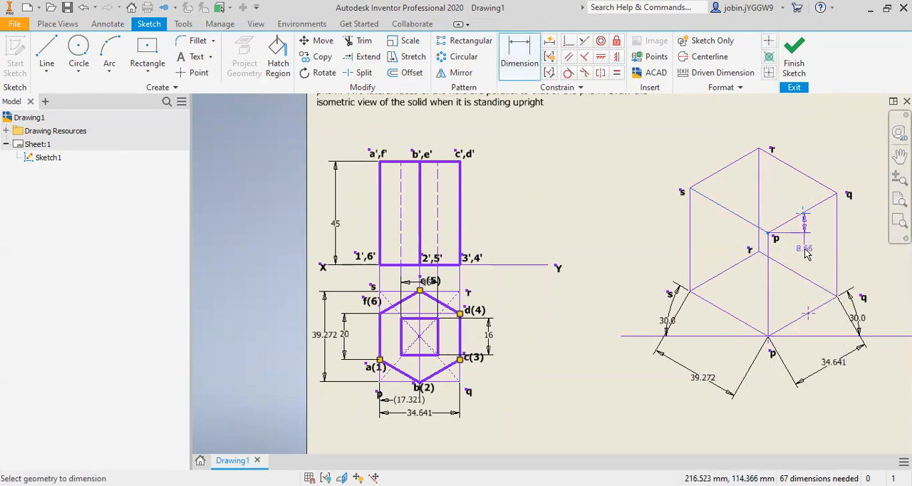
right_click(801, 248)
left_click(794, 305)
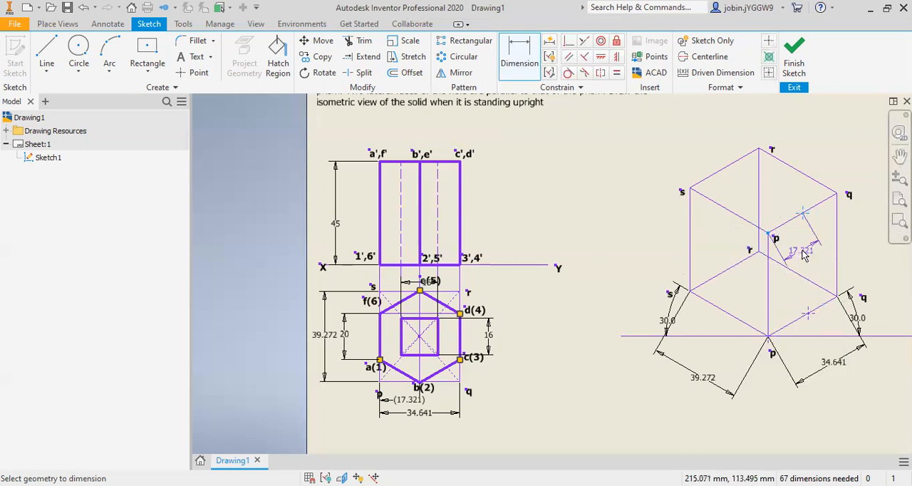
left_click(810, 265)
type("17.321")
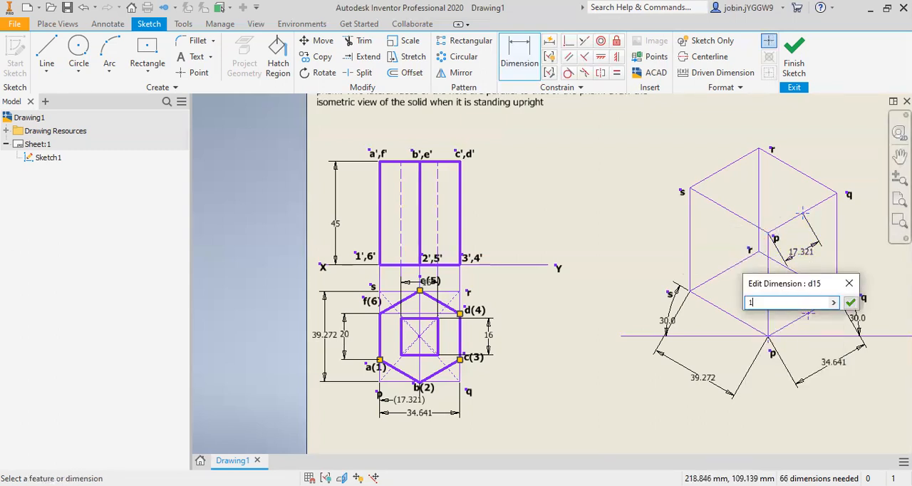
left_click(851, 303)
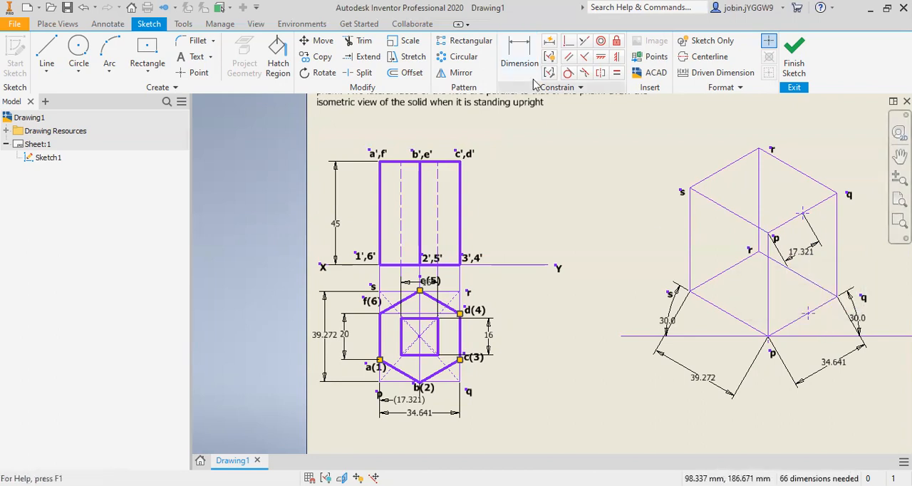
Step: Add an aligned dimension of 17.321 mm from the base's corner p to the point on the lower edge pq
left_click(809, 313)
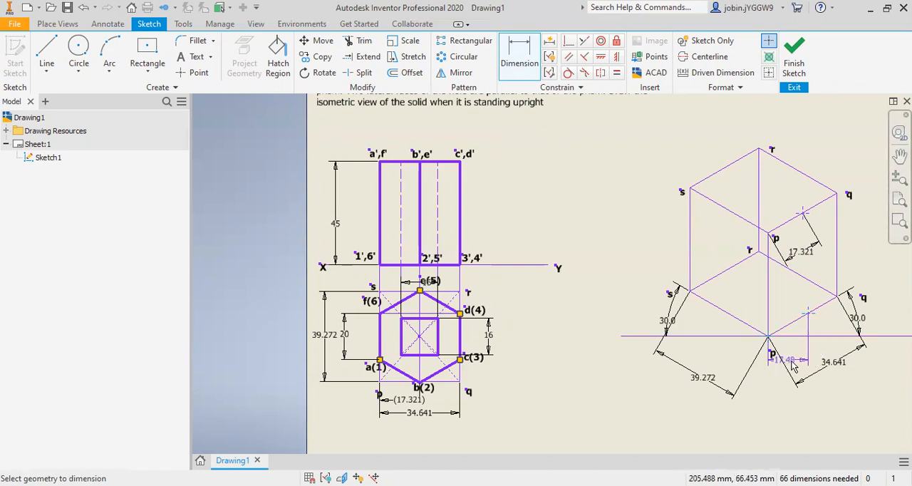
right_click(801, 361)
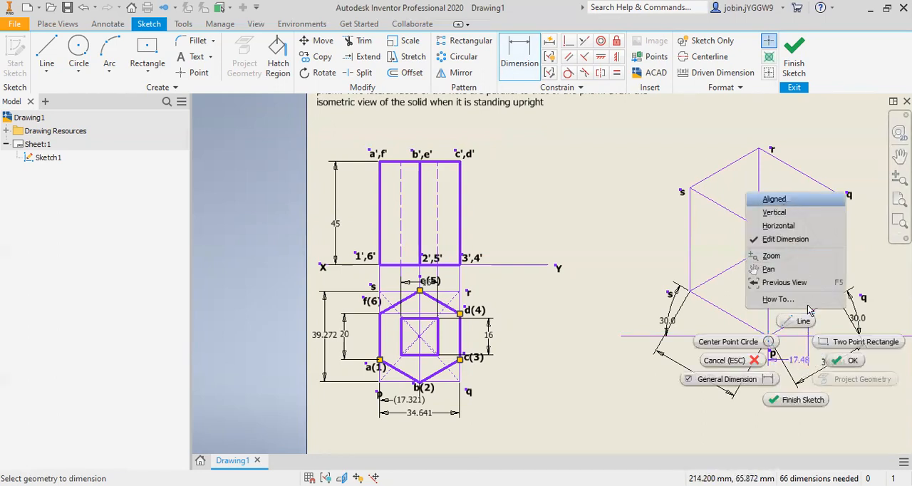
left_click(781, 200)
left_click(812, 362)
type("17.321")
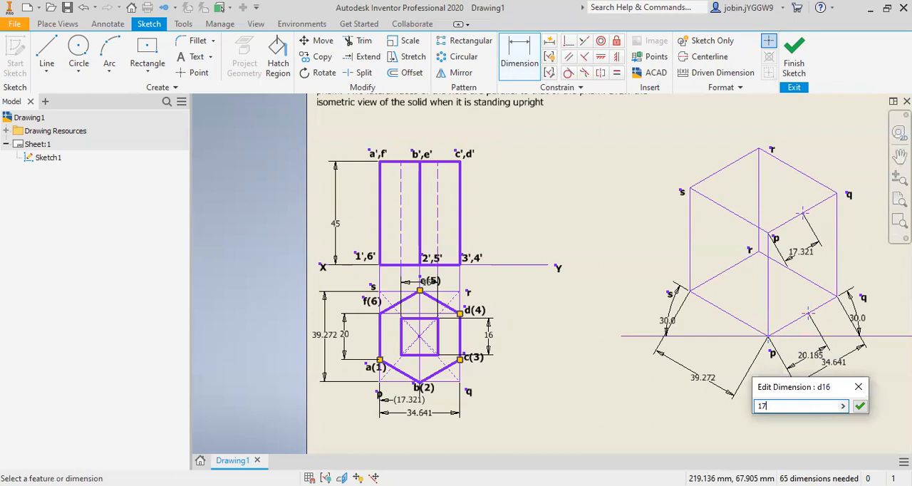
left_click(861, 406)
key("Escape")
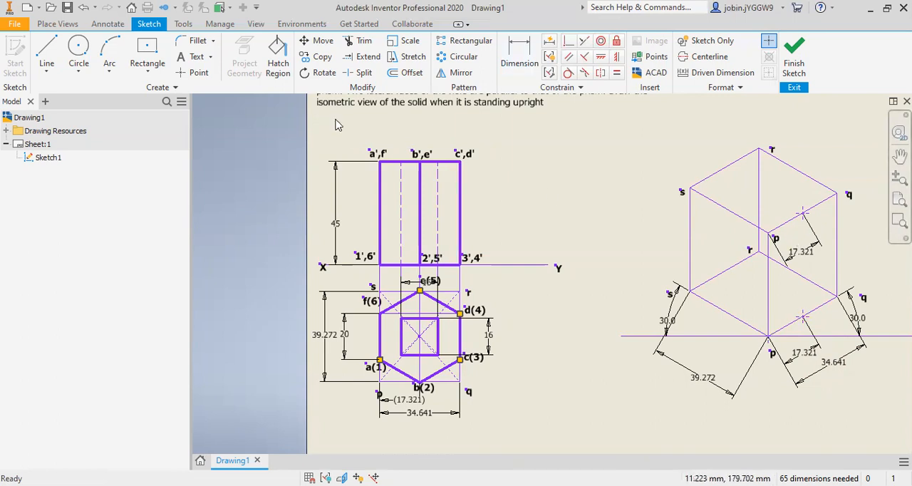
Step: Label the point on the isometric box's upper edge pq with a bold "B"
left_click(194, 57)
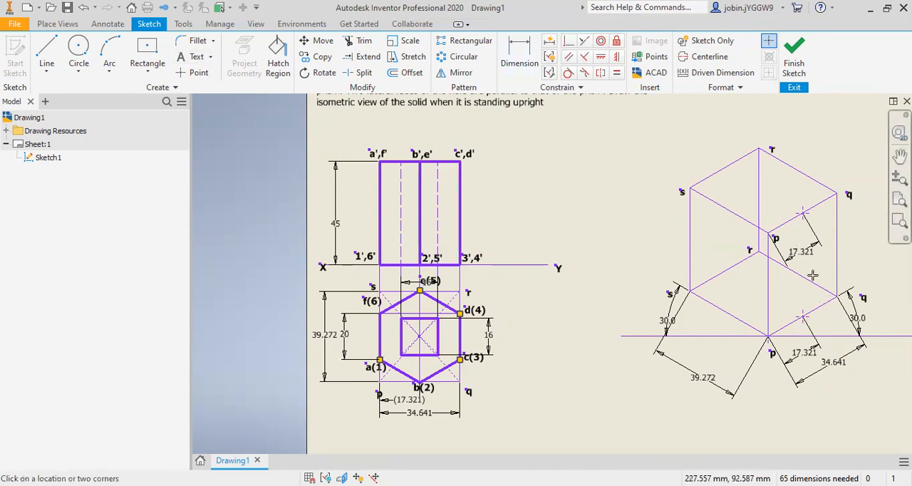
left_click(810, 219)
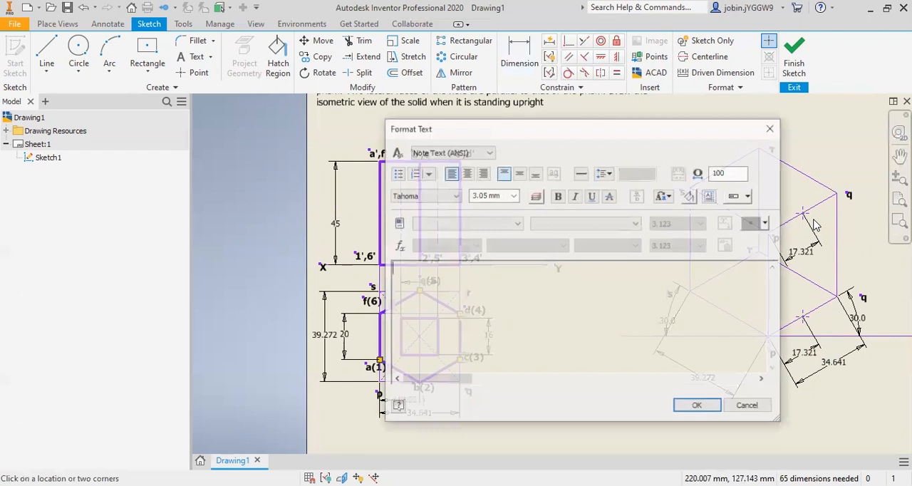
type("B")
left_click(427, 288)
key("ctrl+a")
left_click(558, 197)
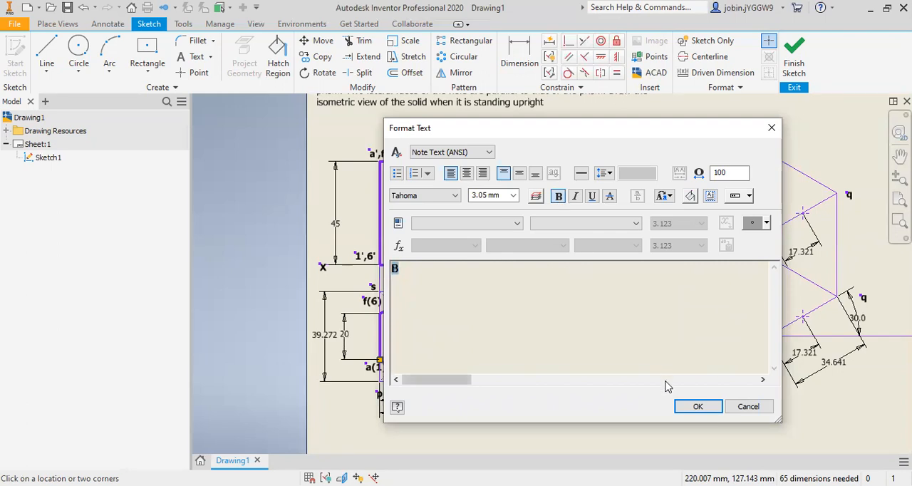
left_click(697, 406)
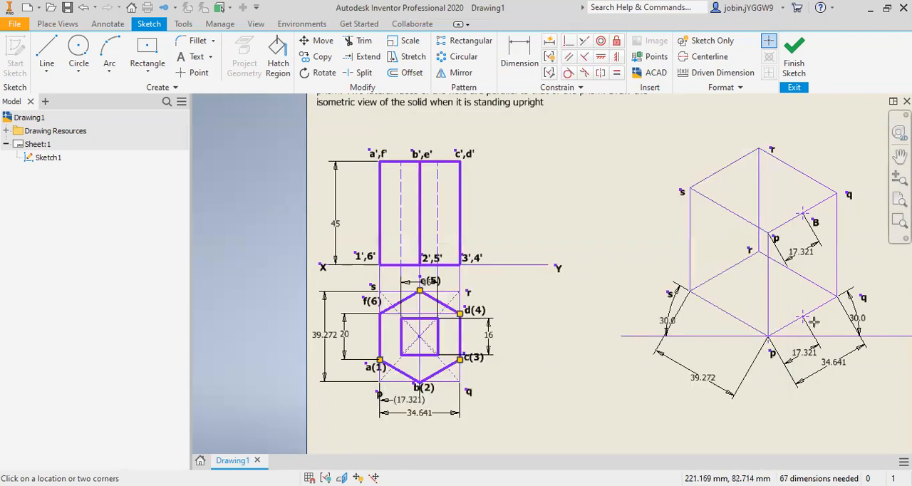
Step: Label the point on the isometric box's lower edge pq with a bold "2"
left_click(813, 322)
left_click(558, 197)
type("2")
left_click(696, 405)
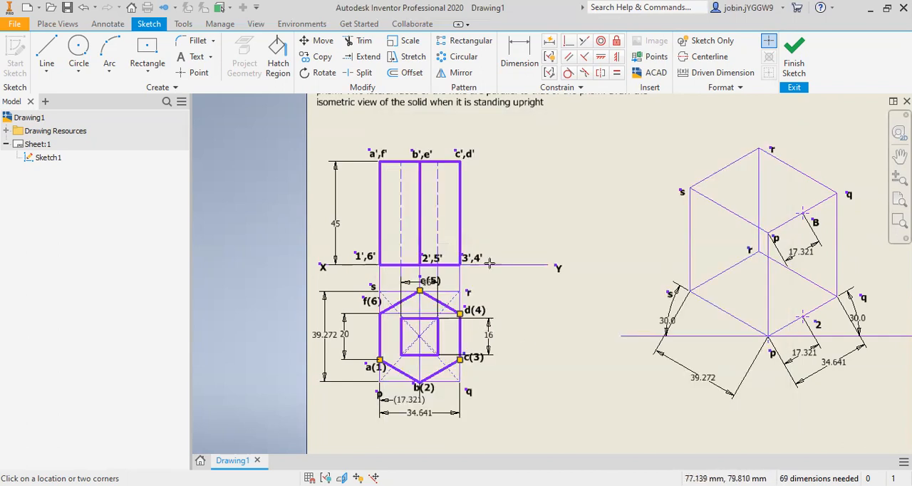
Step: Add a driven dimension between corner q and hexagon vertex c(3) in the top view
left_click(519, 53)
scroll(465, 381, "up", 3)
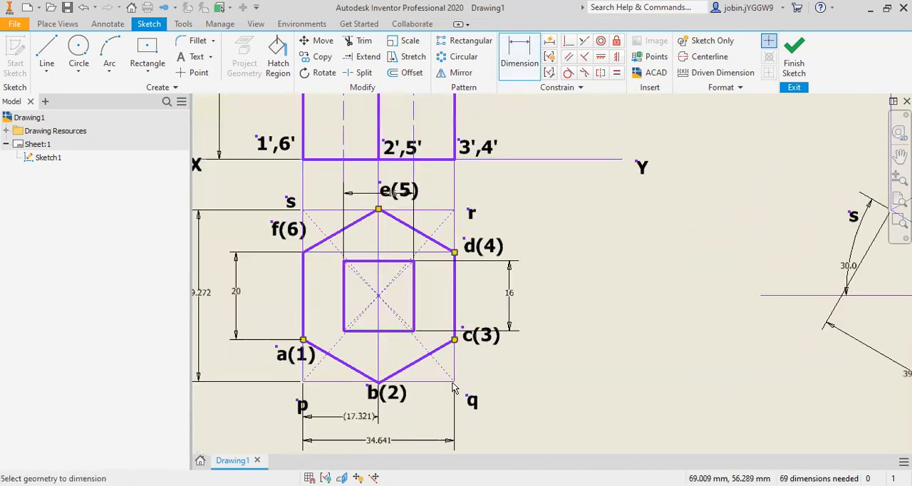
left_click(454, 381)
left_click(454, 340)
left_click(501, 363)
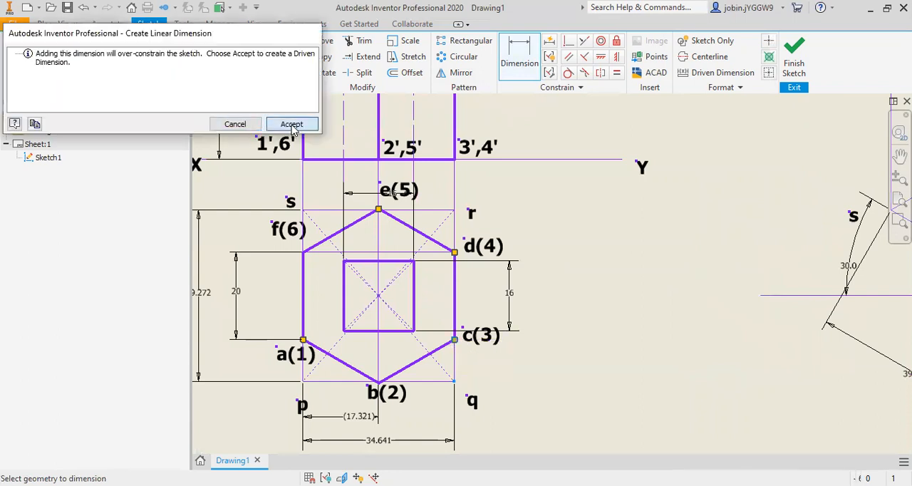
left_click(291, 122)
Step: Place one sketch point on the isometric box's upper edge qr and another on the lower edge qr, both near corner q
scroll(456, 356, "down", 4)
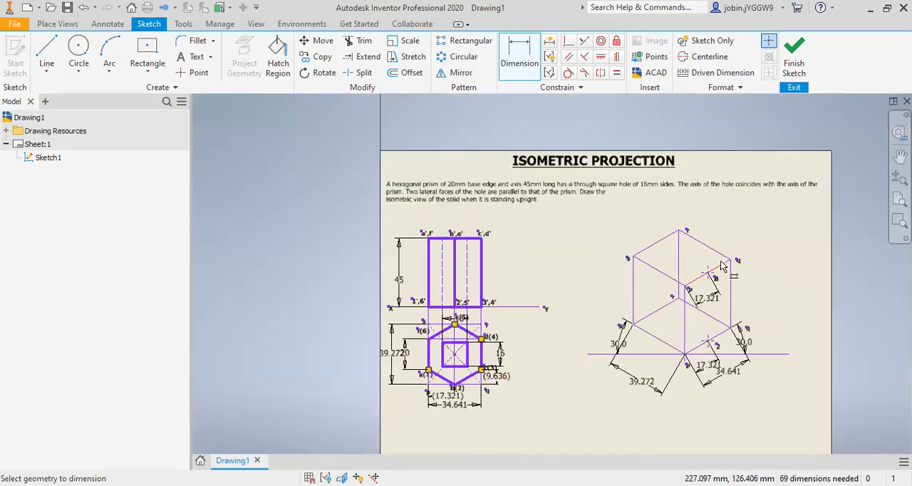
scroll(345, 165, "up", 4)
left_click(195, 72)
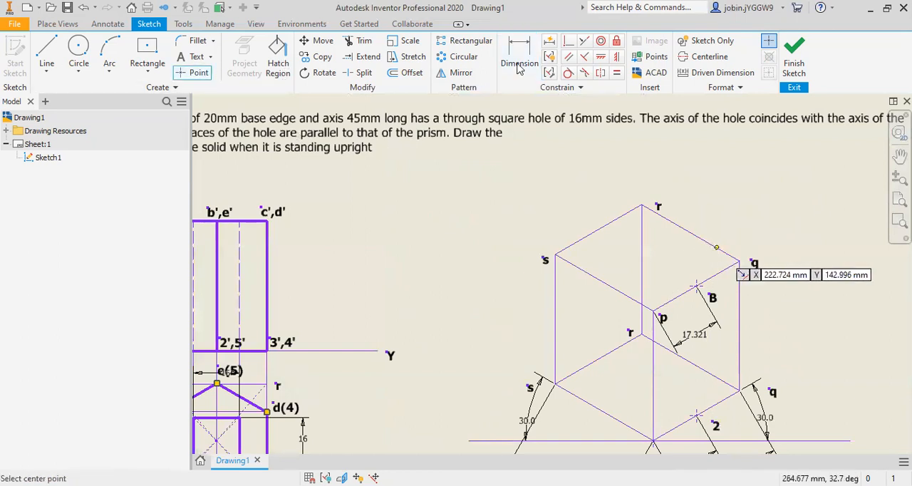
key("Escape")
left_click(200, 75)
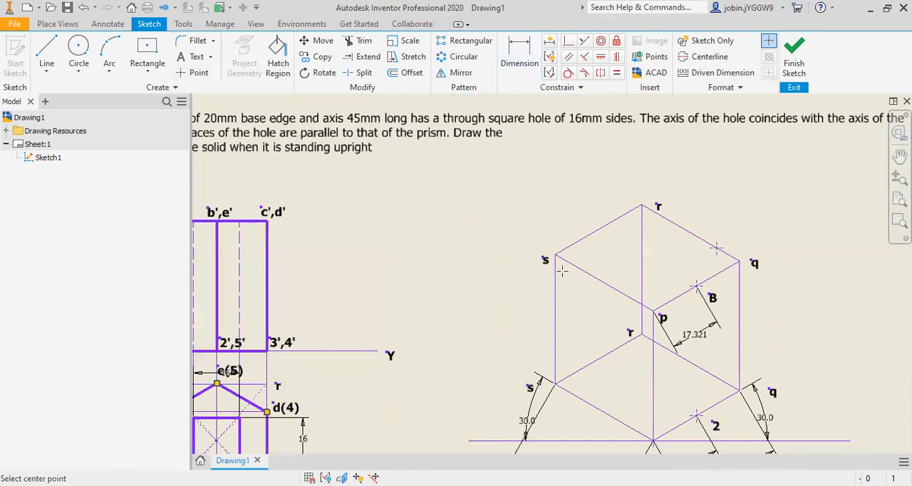
left_click(716, 376)
Step: Add an aligned dimension of 9.636 mm from the top face's corner q to the point on the upper edge qr
key("d")
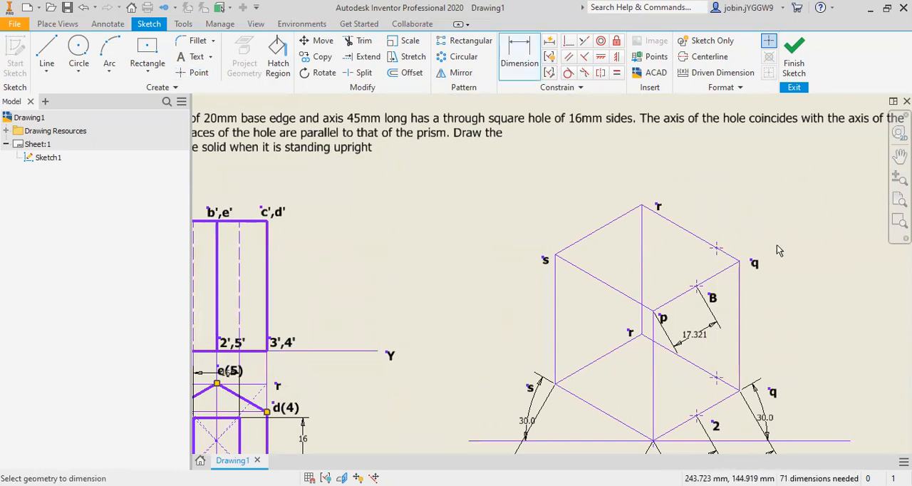
left_click(739, 261)
left_click(717, 248)
right_click(775, 212)
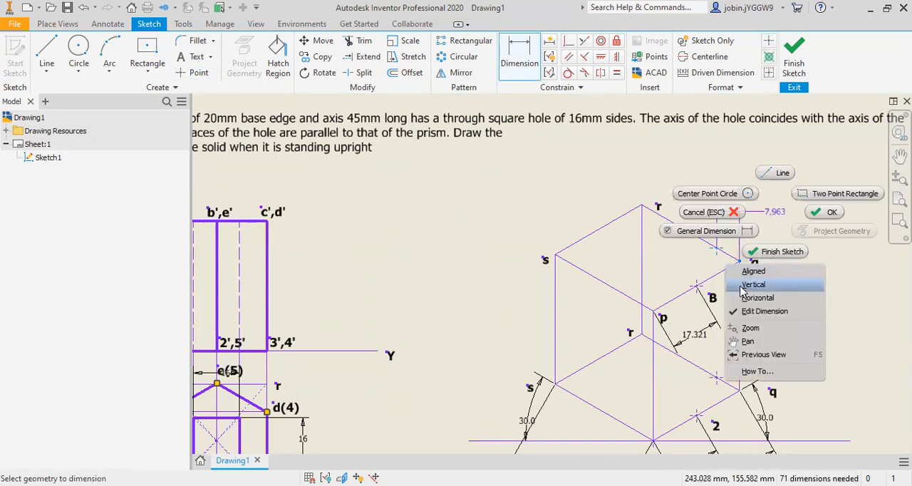
left_click(752, 271)
left_click(774, 237)
type("9")
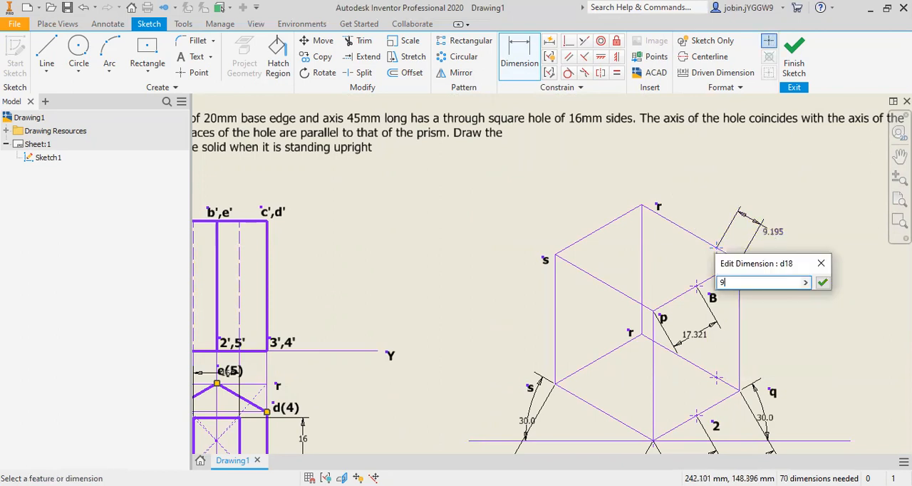
scroll(387, 325, "up", 1)
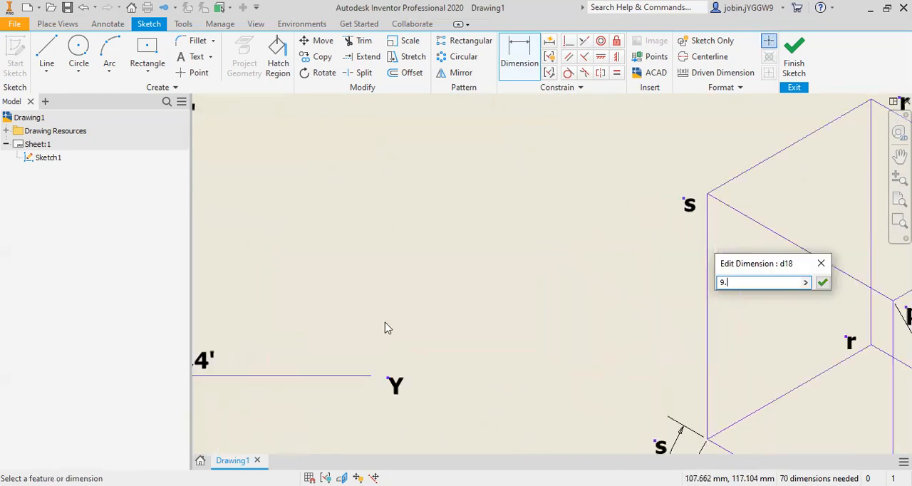
scroll(385, 331, "down", 3)
scroll(381, 349, "up", 2)
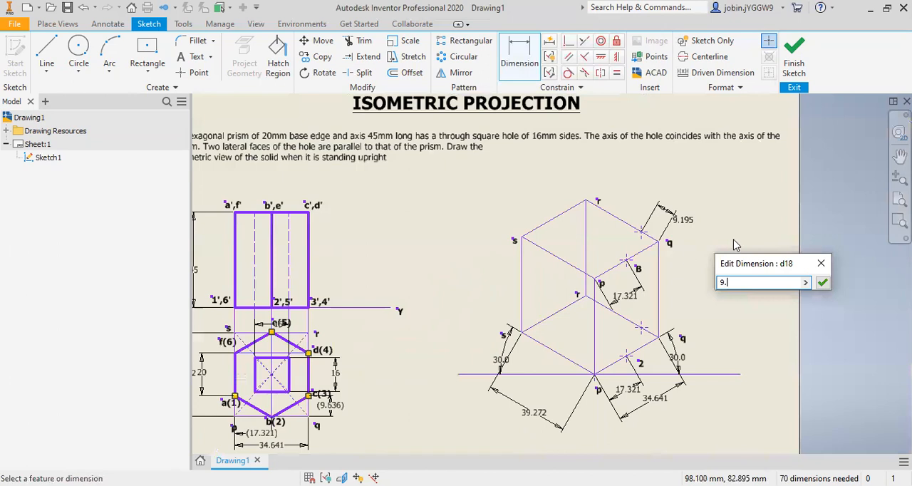
scroll(688, 218, "up", 3)
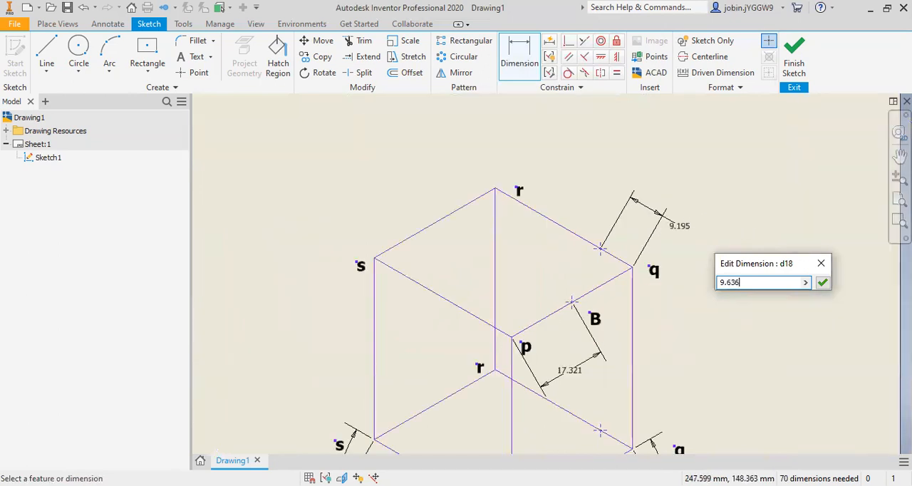
type(".636")
left_click(822, 283)
Step: Label the point on the isometric box's upper edge qr with a bold "C"
left_click(195, 56)
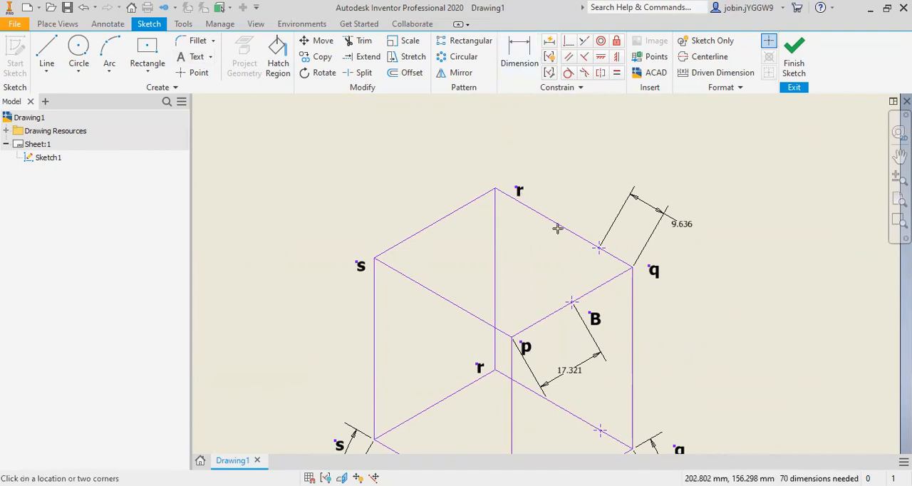
left_click(613, 244)
type("q")
key("ctrl+a")
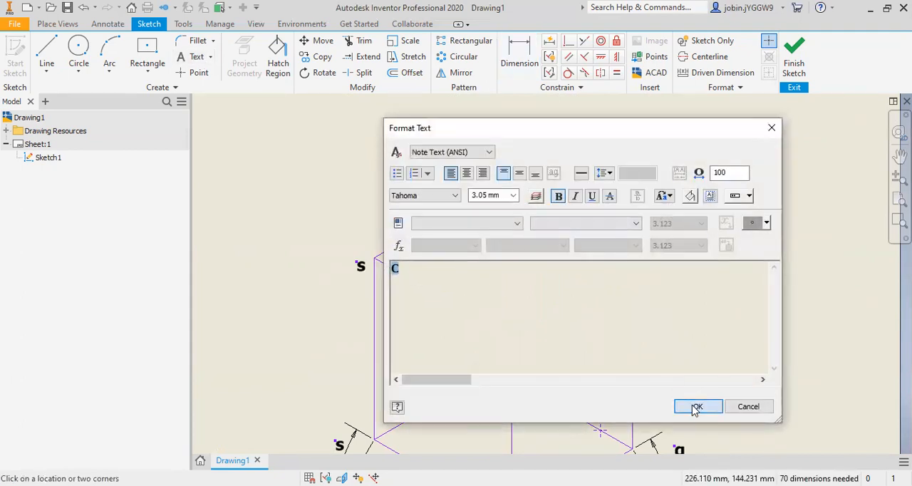
left_click(694, 406)
Step: Add an aligned dimension of 9.636 mm from the base's corner q to the point on the lower edge qr
left_click(520, 55)
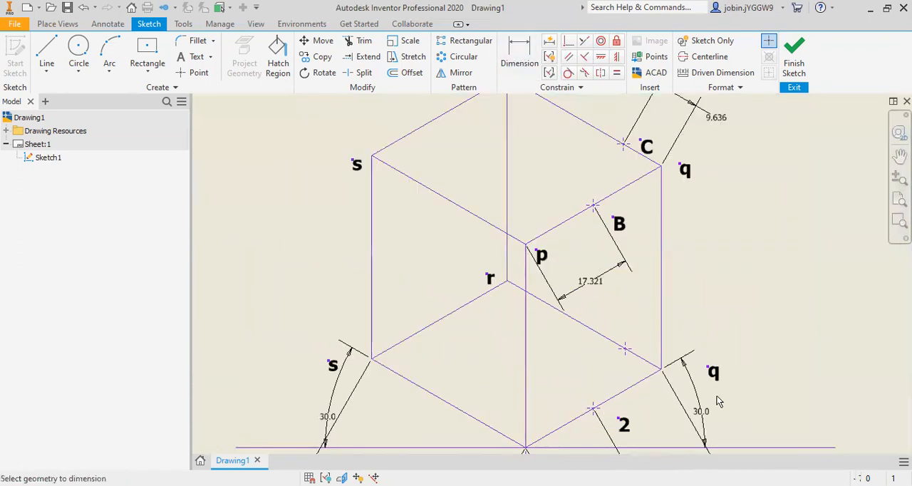
left_click(662, 368)
left_click(624, 349)
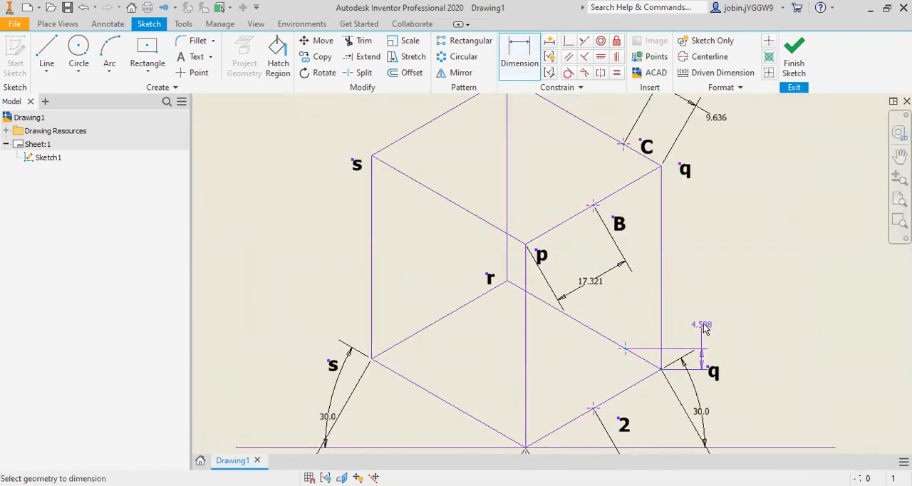
right_click(703, 326)
left_click(713, 154)
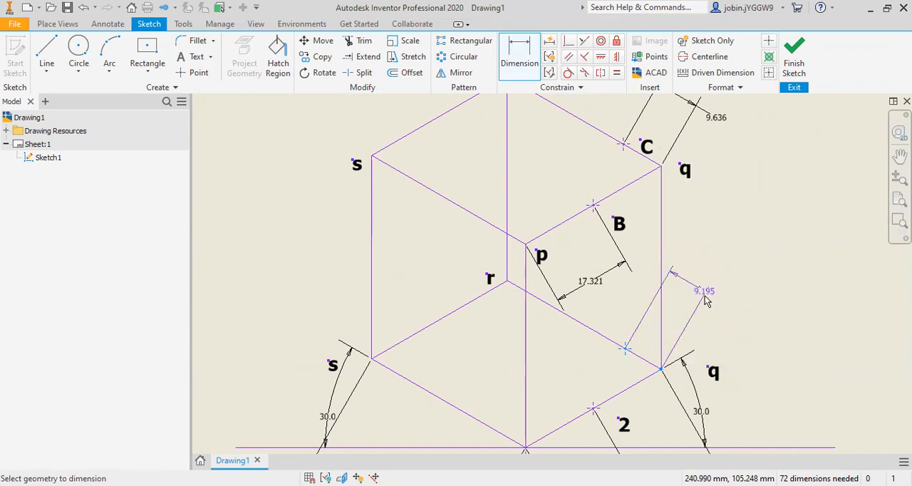
left_click(704, 304)
type("9")
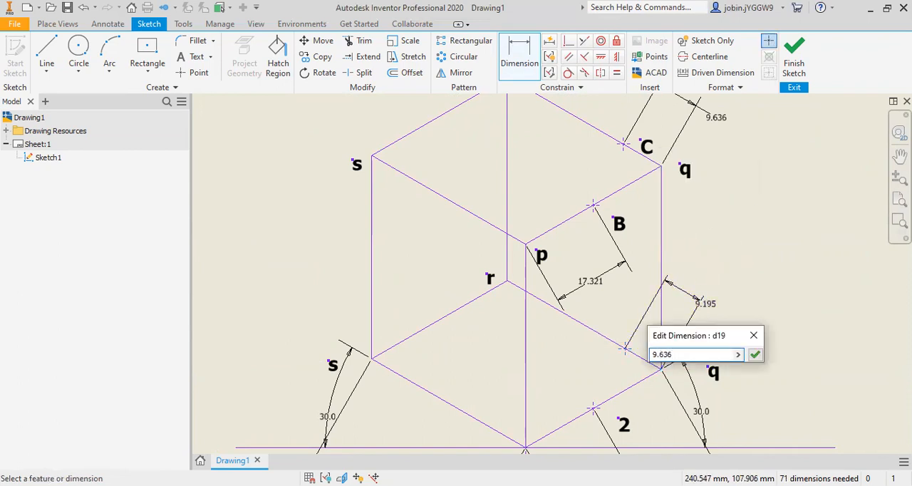
type(".636")
key("Return")
Step: Label the point on the isometric box's lower edge qr with a bold "3"
left_click(183, 58)
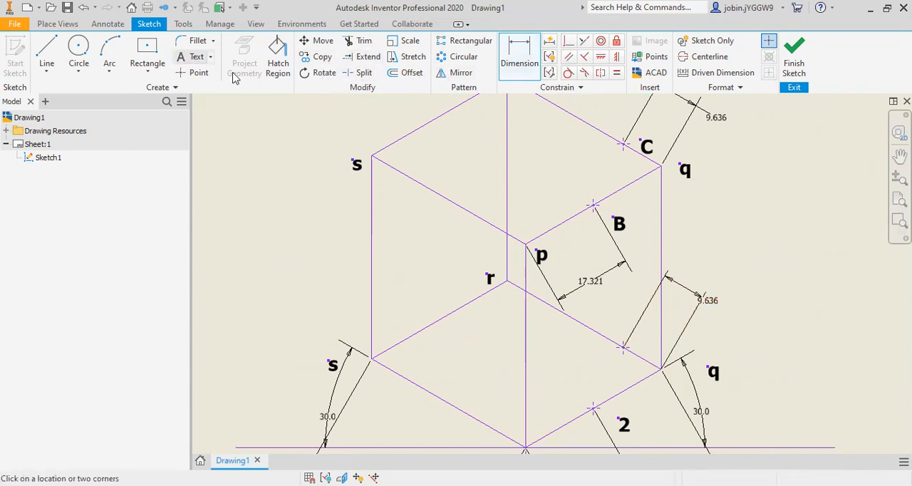
left_click(636, 344)
type("3")
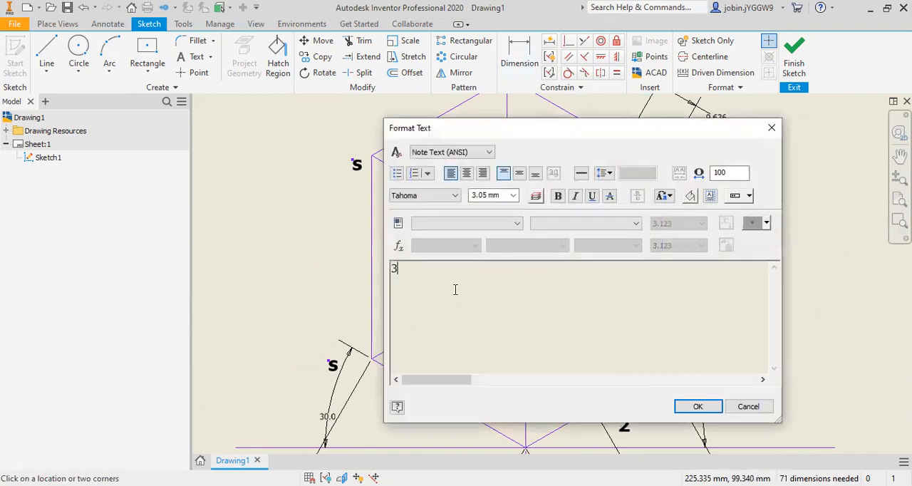
left_click(558, 196)
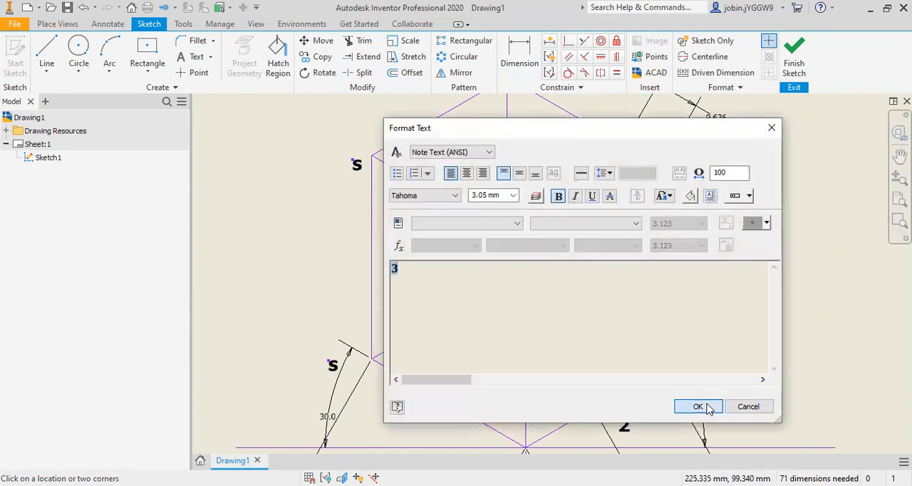
left_click(698, 406)
Step: Draw a line from point B to point C on the top face and set its line weight to 4.00 mm
left_click(46, 69)
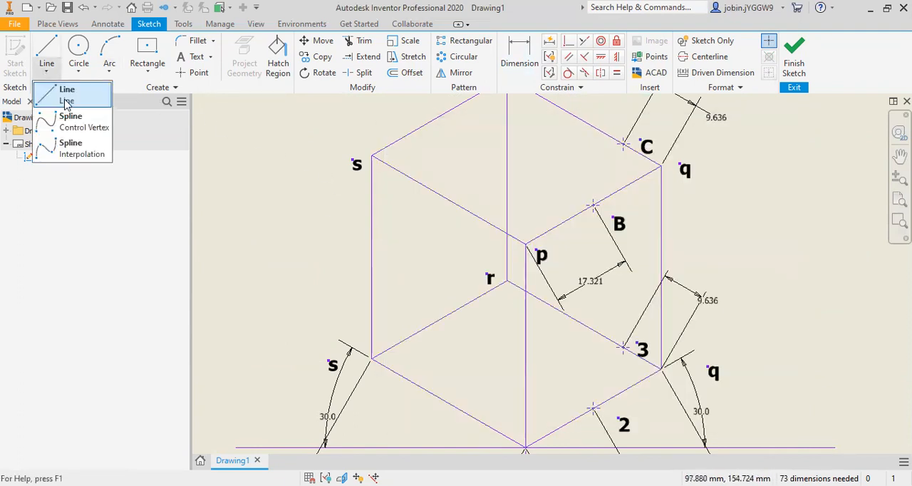
left_click(66, 100)
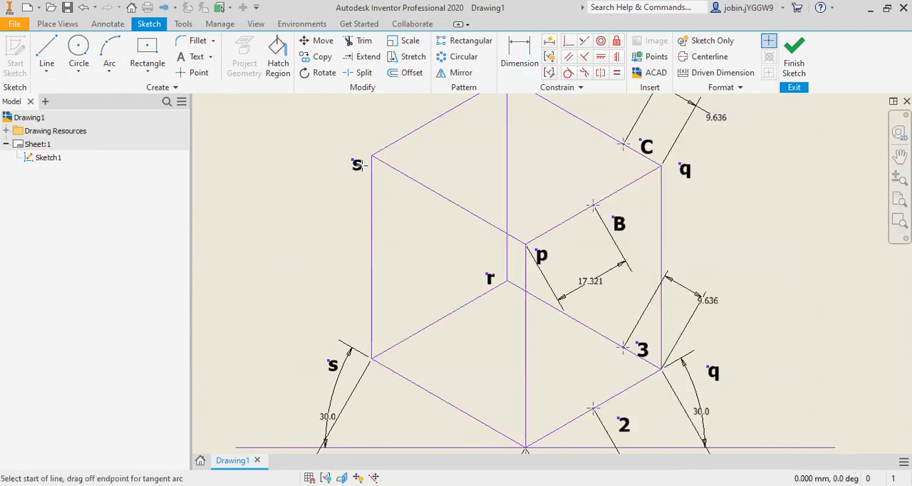
left_click(593, 206)
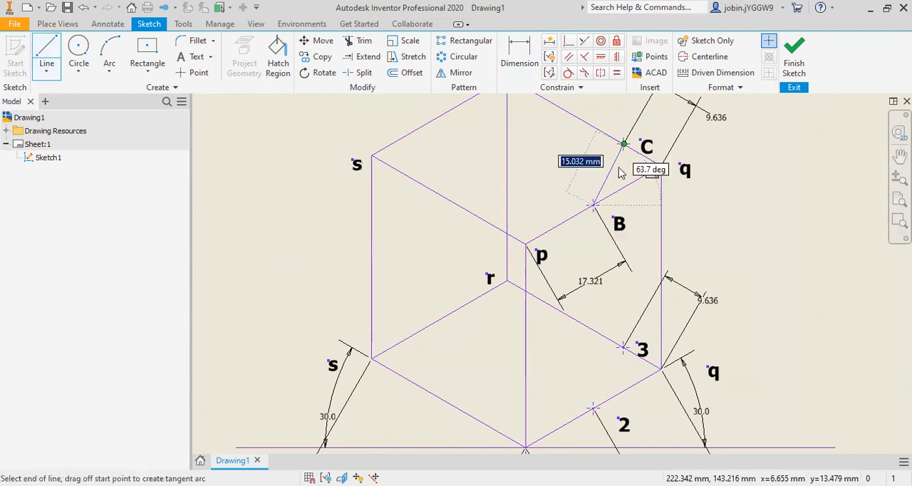
left_click(624, 144)
key("Escape")
right_click(613, 167)
left_click(659, 168)
left_click(307, 171)
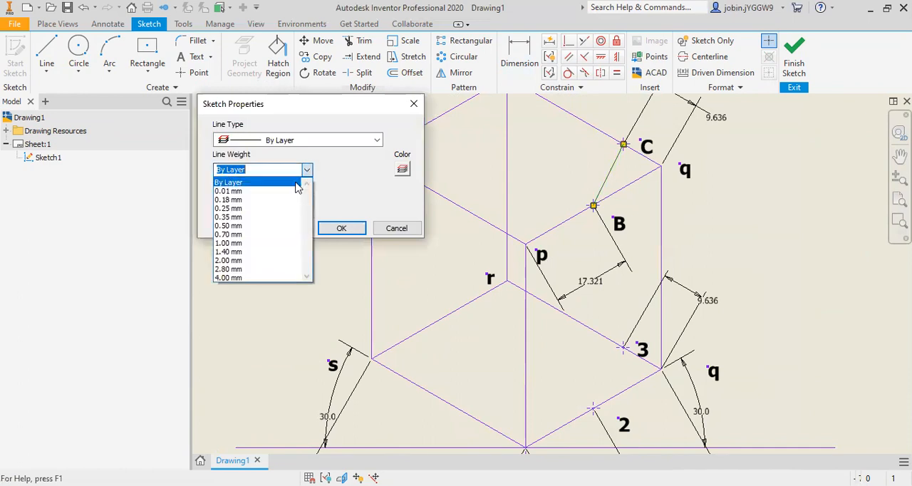
left_click(294, 277)
left_click(342, 228)
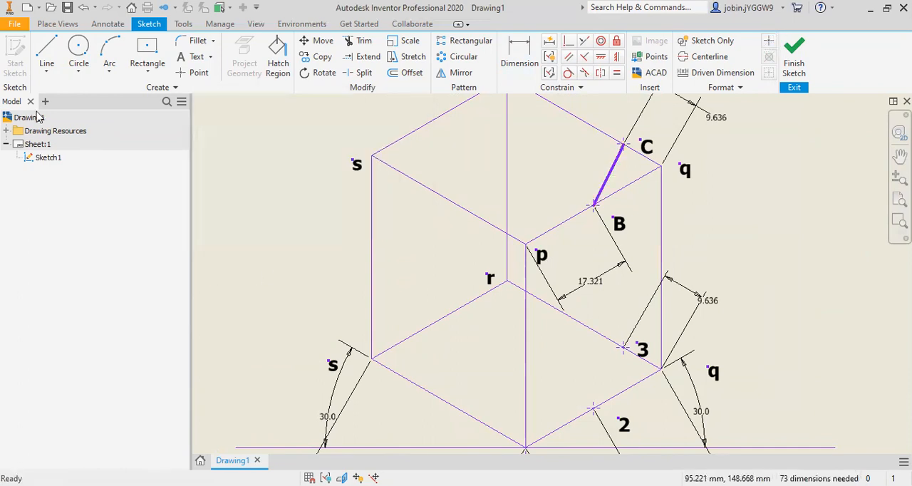
Step: Draw a line from point 2 to point 3 on the base and set its line weight to 4.00 mm
left_click(47, 71)
left_click(64, 91)
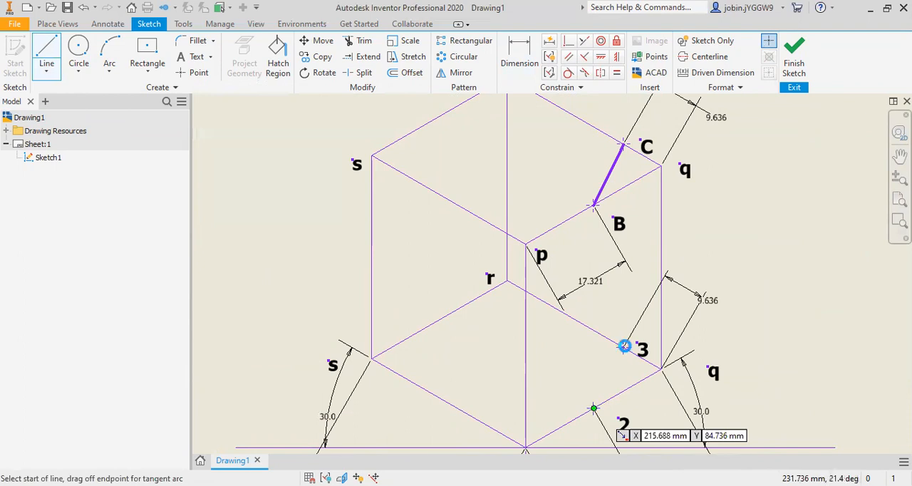
left_click(593, 408)
left_click(623, 348)
key("Escape")
right_click(615, 364)
left_click(645, 366)
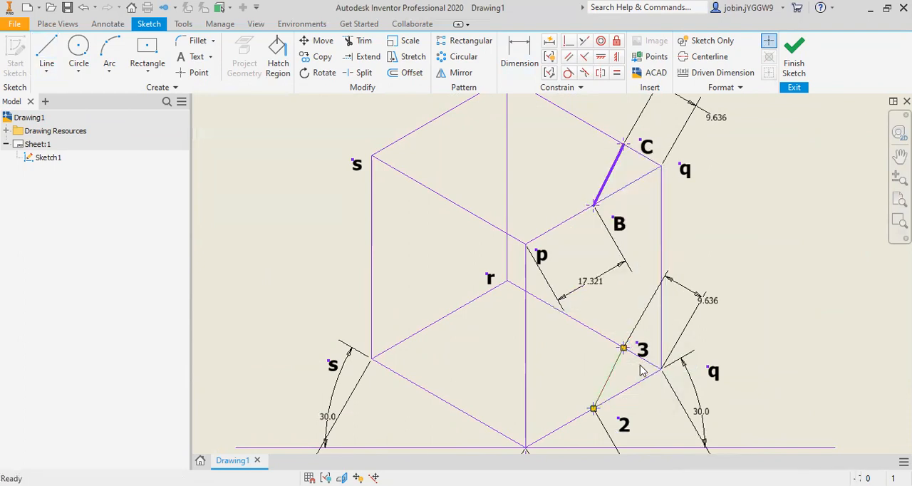
left_click(307, 170)
left_click(248, 278)
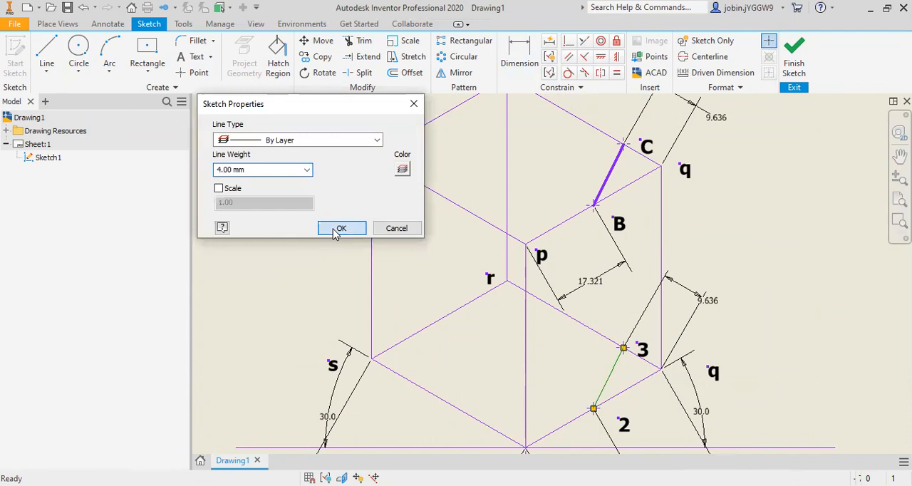
Step: Place one sketch point on the isometric box's upper edge qr and another on the lower edge qr, both near corner r
scroll(435, 320, "down", 5)
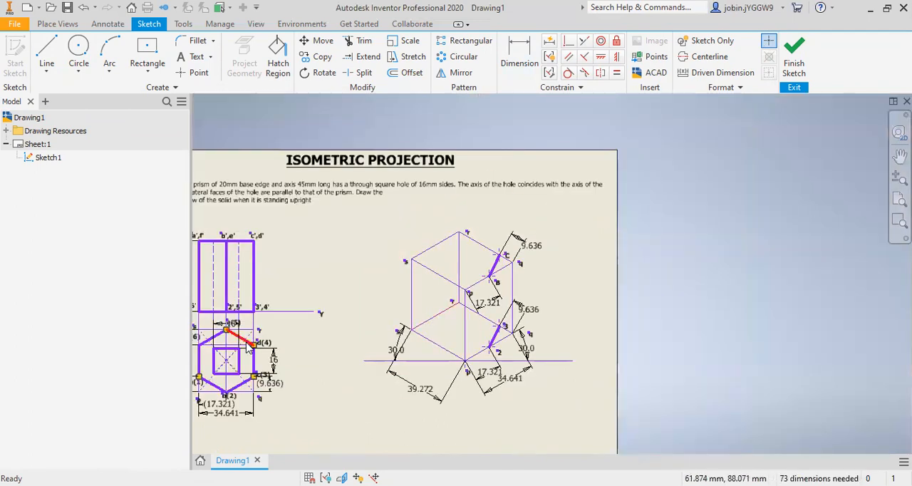
scroll(247, 346, "up", 6)
scroll(249, 346, "down", 2)
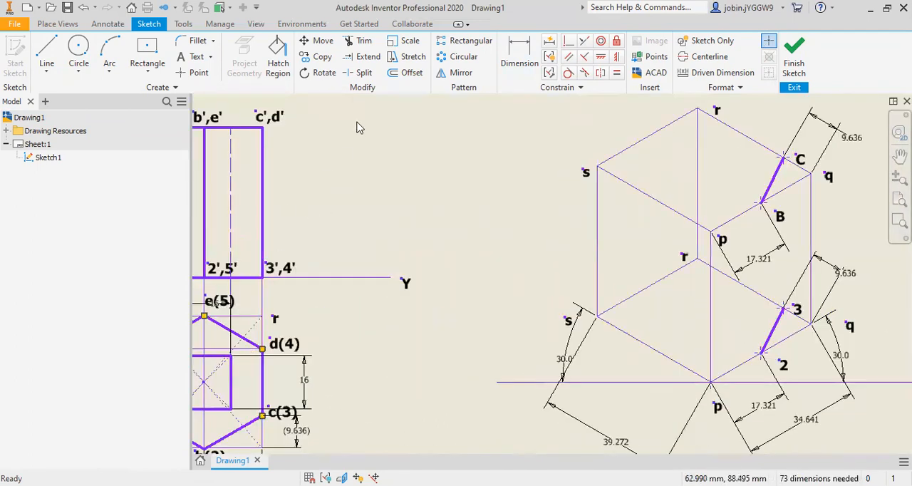
left_click(520, 57)
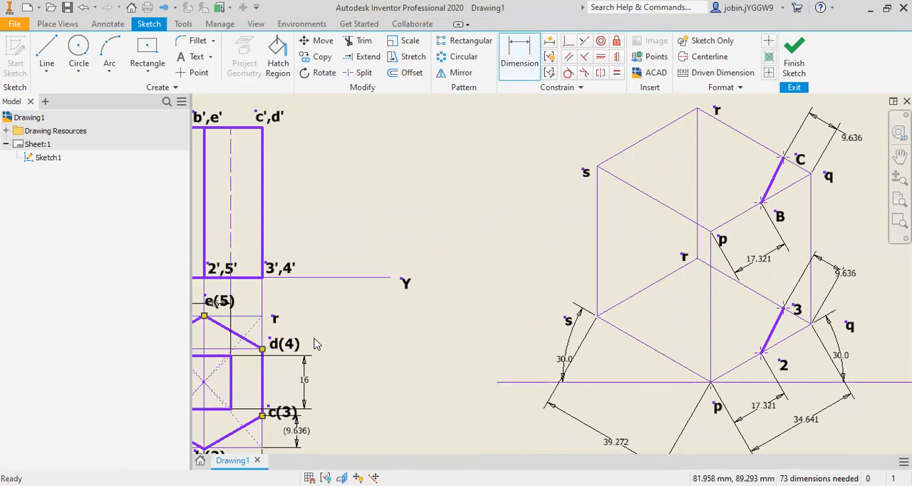
scroll(314, 344, "down", 2)
key("Escape")
scroll(489, 213, "up", 3)
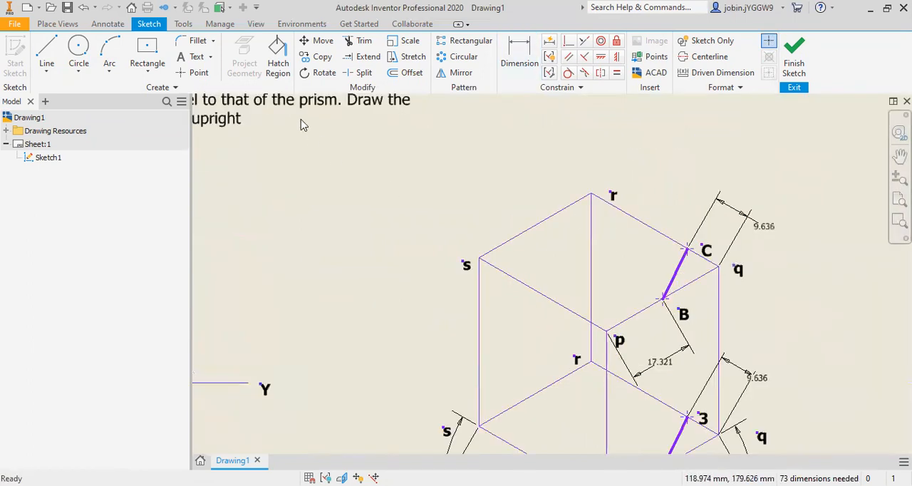
left_click(198, 73)
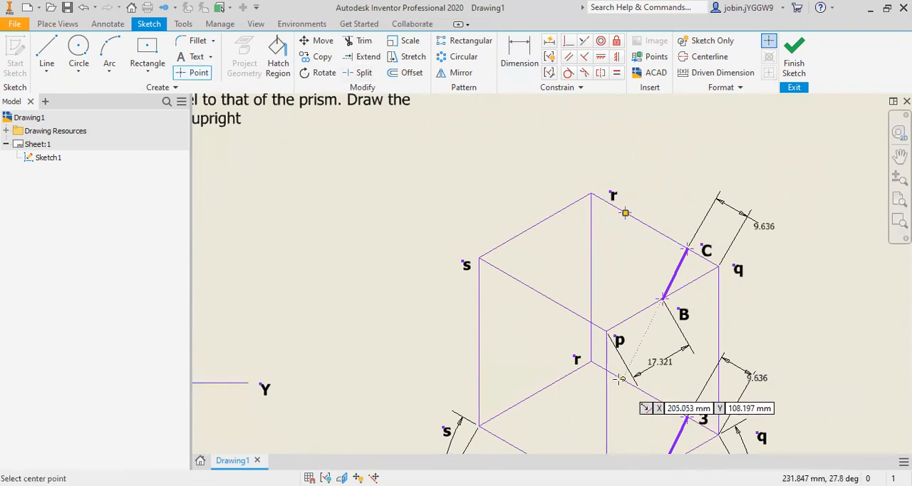
Step: Add an aligned 9.636 mm dimension from corner r to the nearby sketch point on the box's upper edge qr
left_click(519, 57)
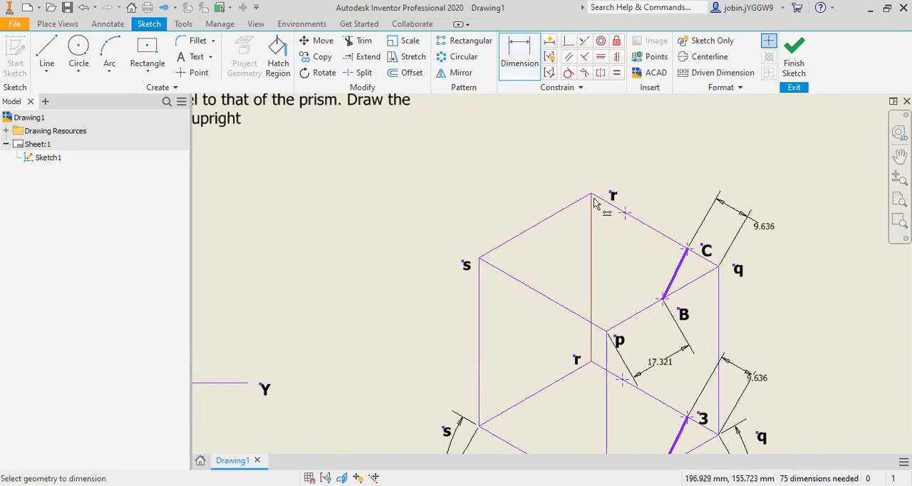
left_click(626, 216)
right_click(648, 167)
left_click(646, 225)
right_click(631, 214)
left_click(660, 258)
left_click(519, 57)
left_click(626, 213)
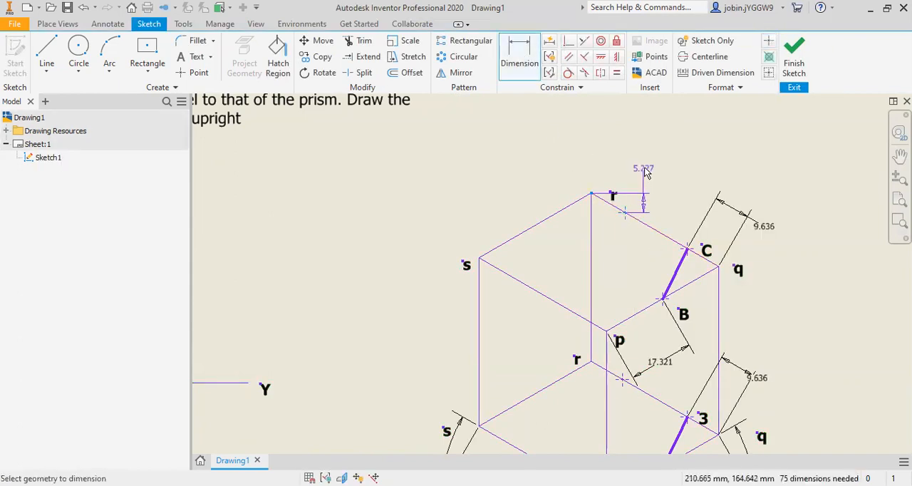
right_click(632, 212)
left_click(622, 226)
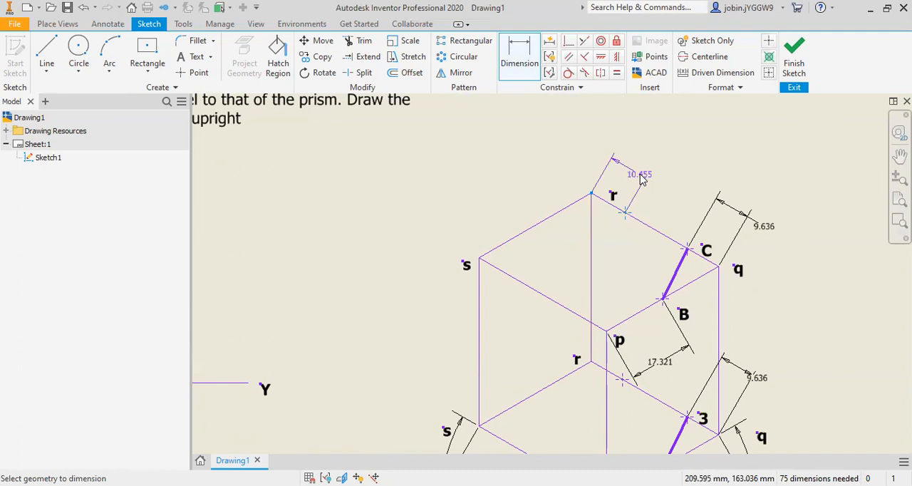
left_click(640, 180)
type("9")
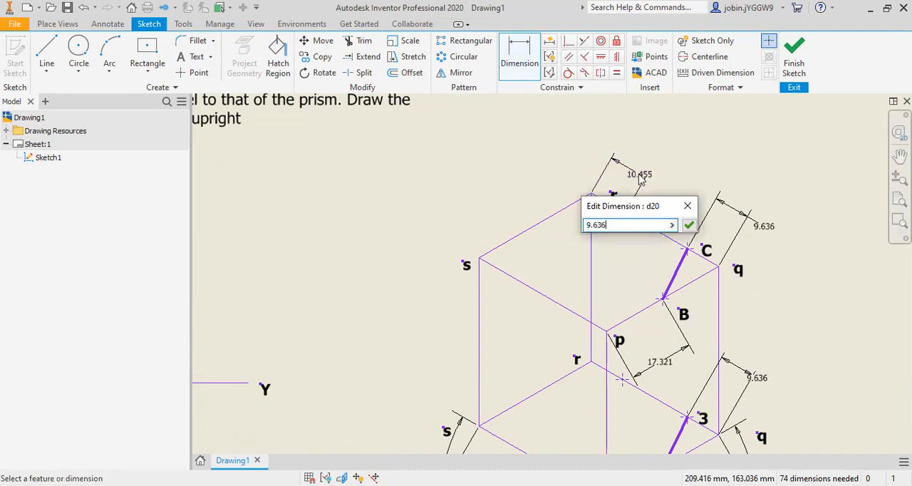
type(".636")
key("Return")
Step: Add an aligned 9.636 mm dimension from corner r to the nearby sketch point on the box's lower edge qr
left_click(590, 363)
left_click(621, 379)
right_click(639, 340)
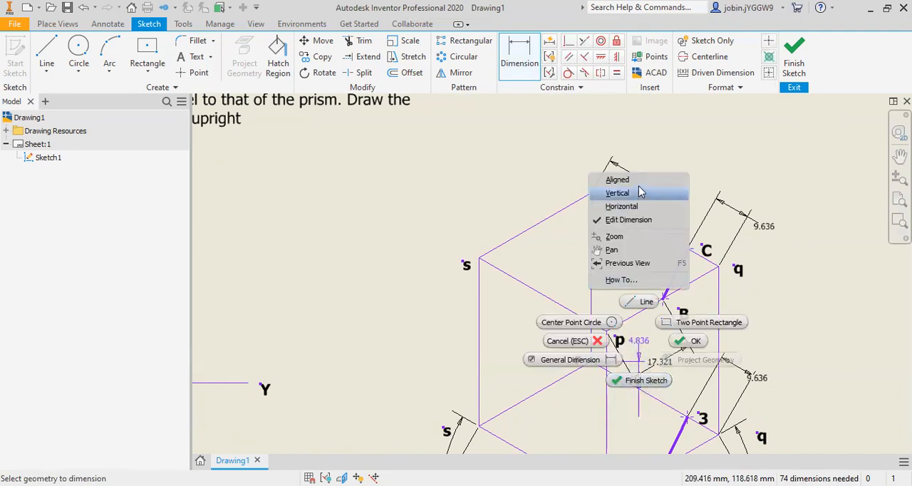
left_click(619, 180)
left_click(633, 349)
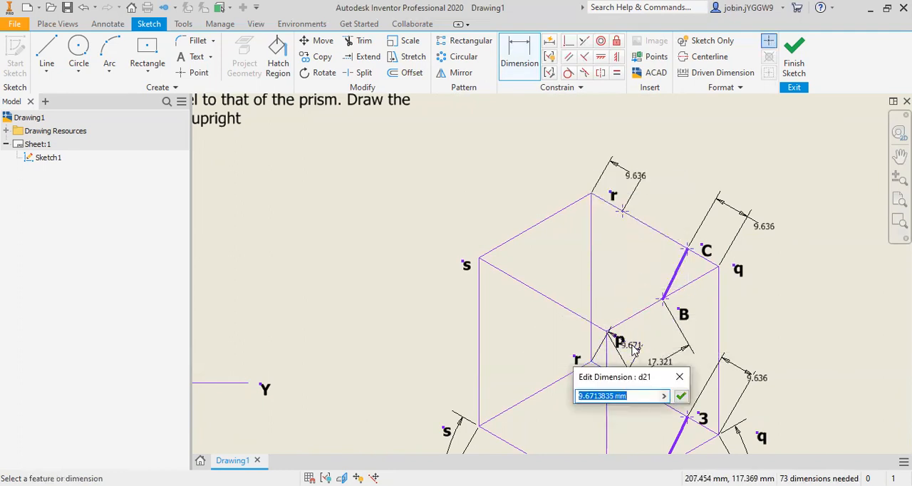
type("9.636")
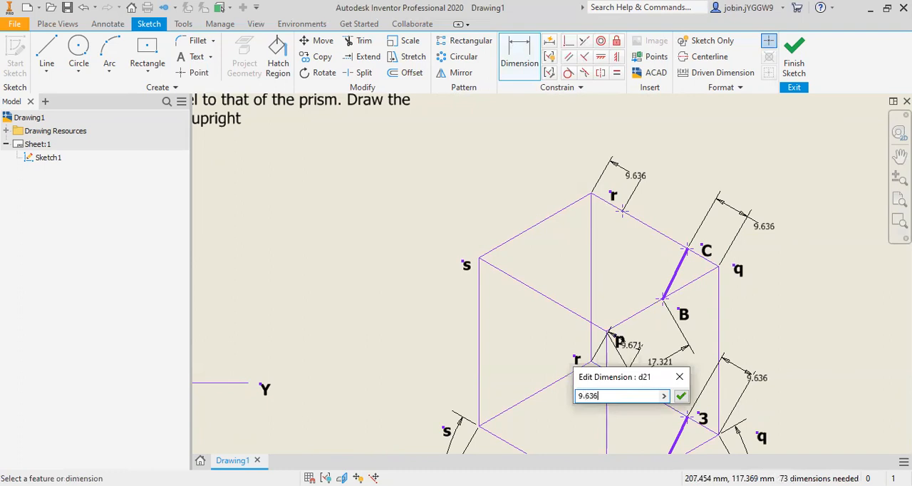
key("Return")
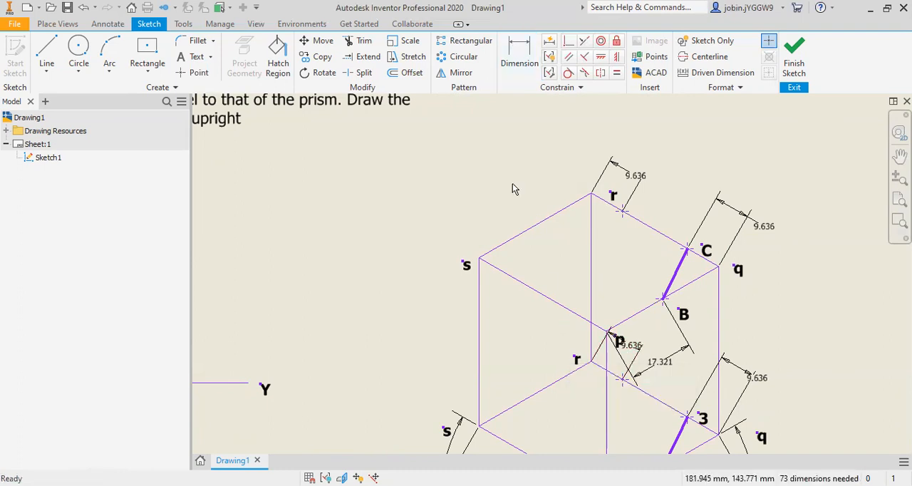
Step: Label the points near corner r in bold: "D" on the upper edge qr and "4" on the lower edge qr
left_click(46, 71)
left_click(199, 73)
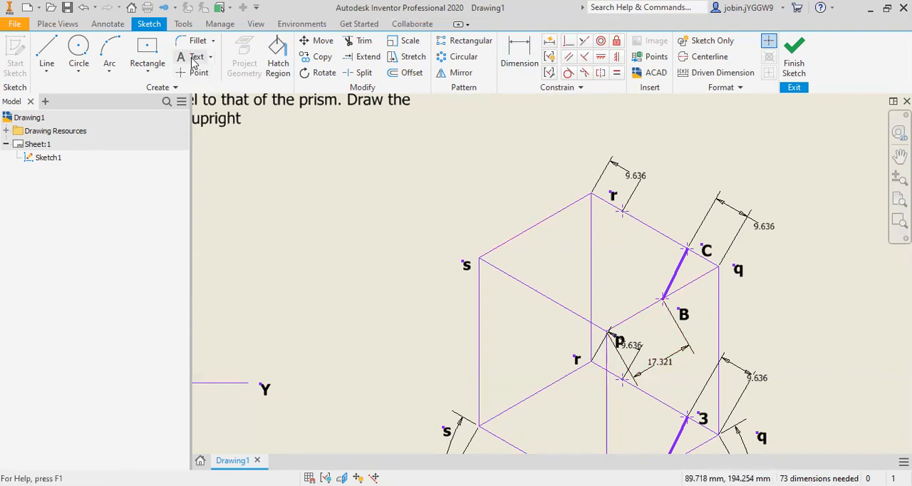
left_click(636, 205)
type("D")
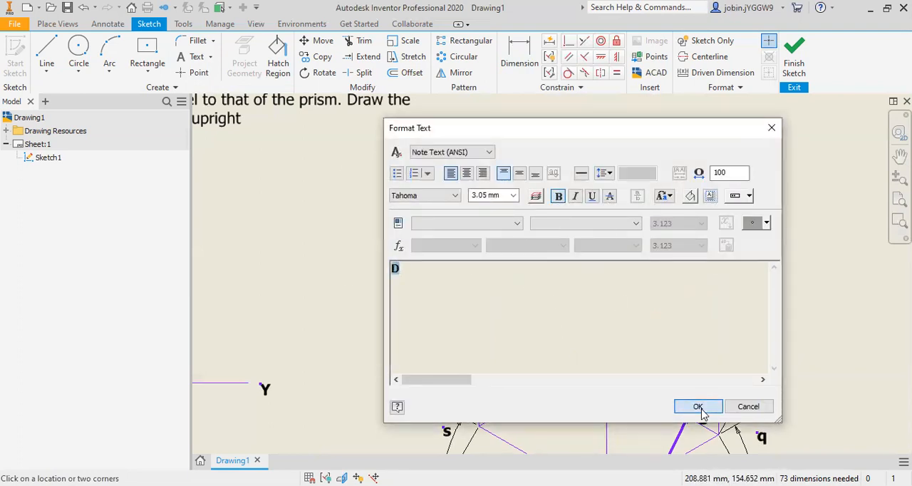
left_click(697, 406)
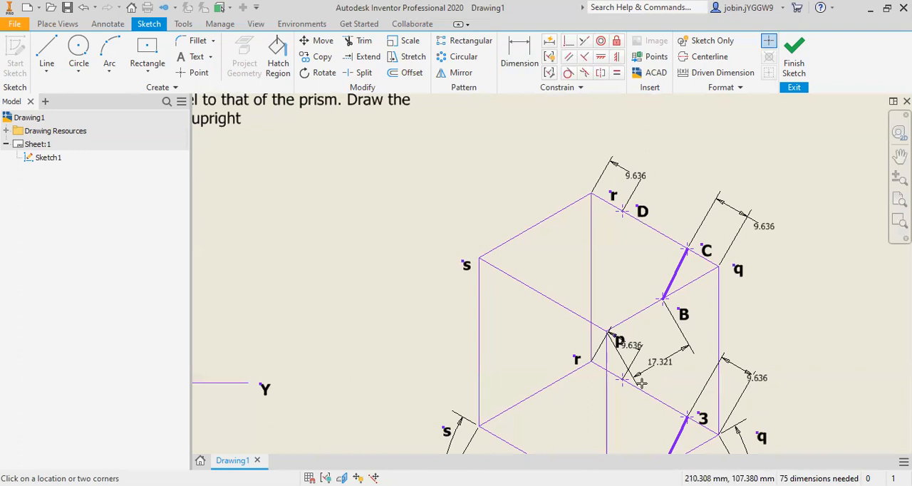
left_click(414, 288)
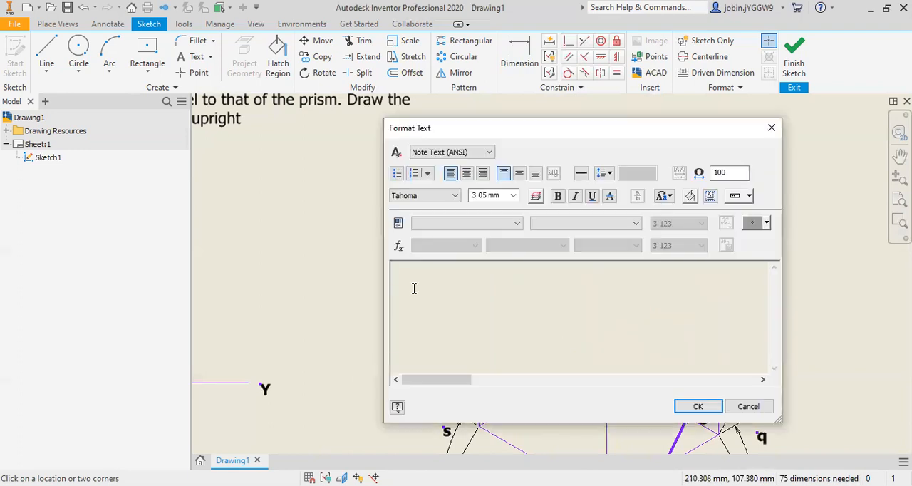
left_click(697, 406)
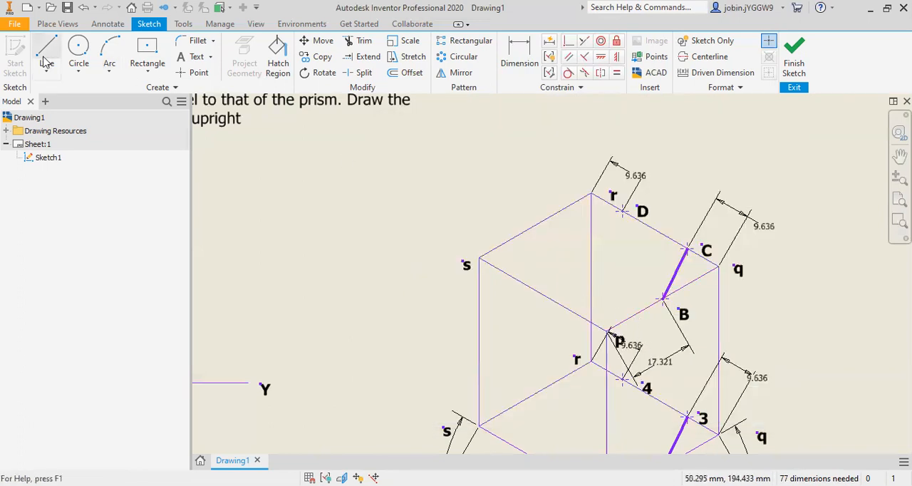
Step: Place a sketch point midway along the box's upper edge rs and give it an aligned 17.321 mm dimension from corner s
left_click(194, 72)
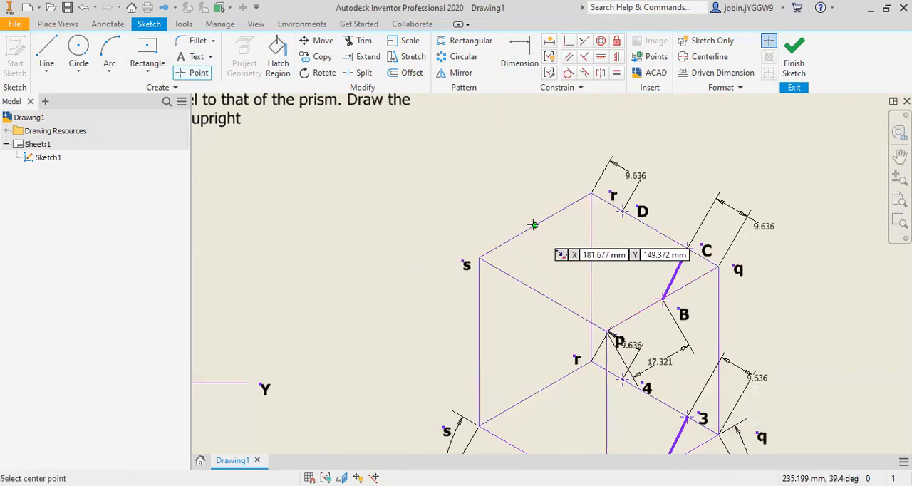
left_click(523, 56)
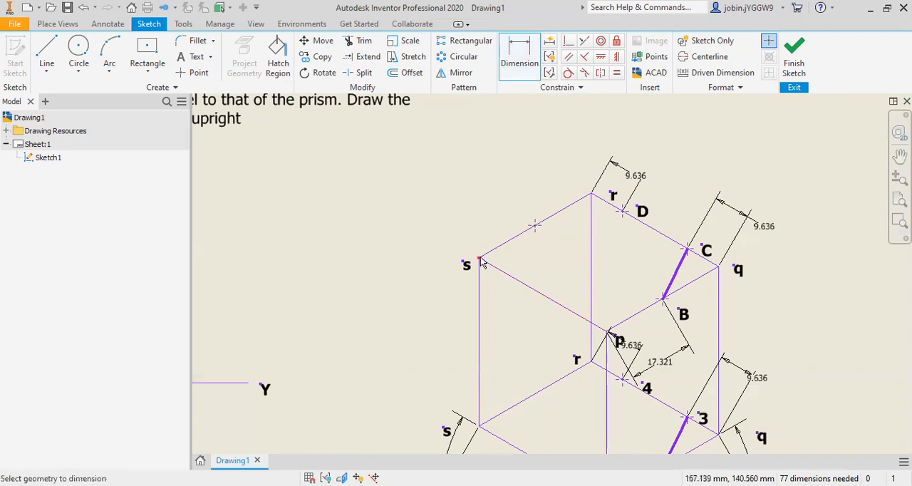
left_click(510, 242)
right_click(472, 207)
left_click(463, 266)
left_click(489, 212)
type("1")
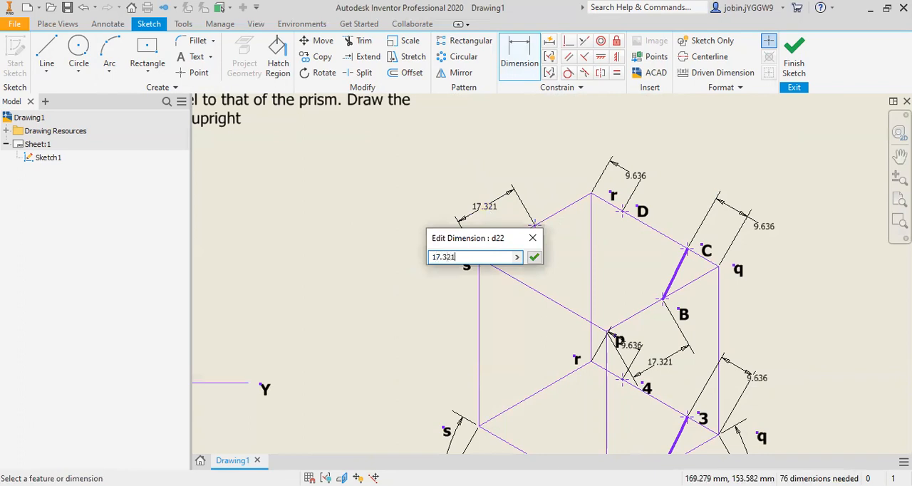
type("7.321")
key("Return")
Step: Label the point on the isometric box's upper edge rs with a bold "E"
left_click(191, 56)
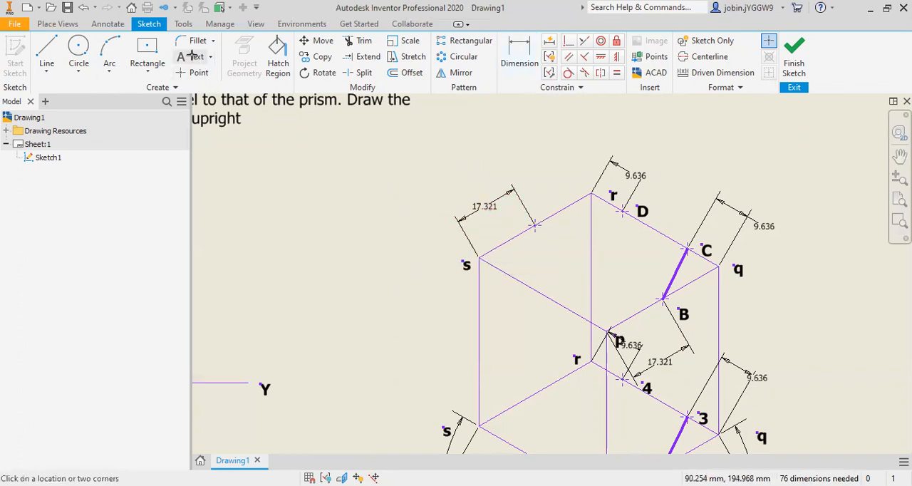
left_click(532, 208)
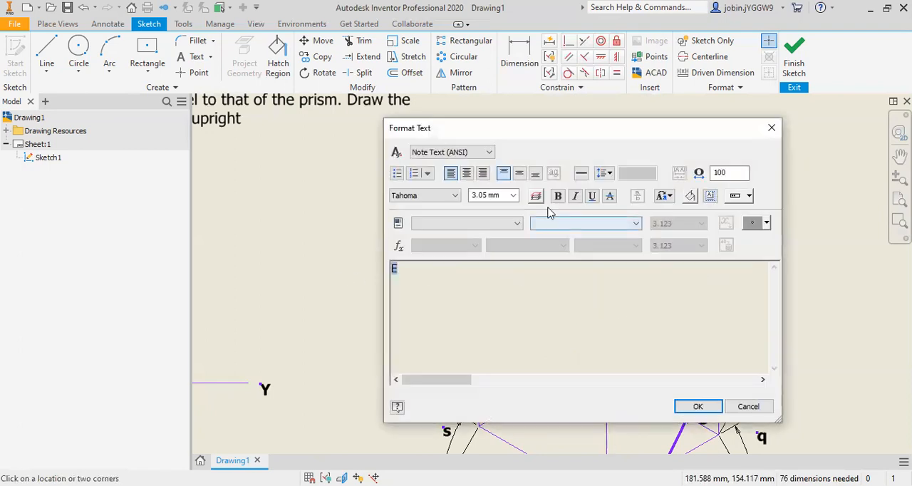
left_click(698, 406)
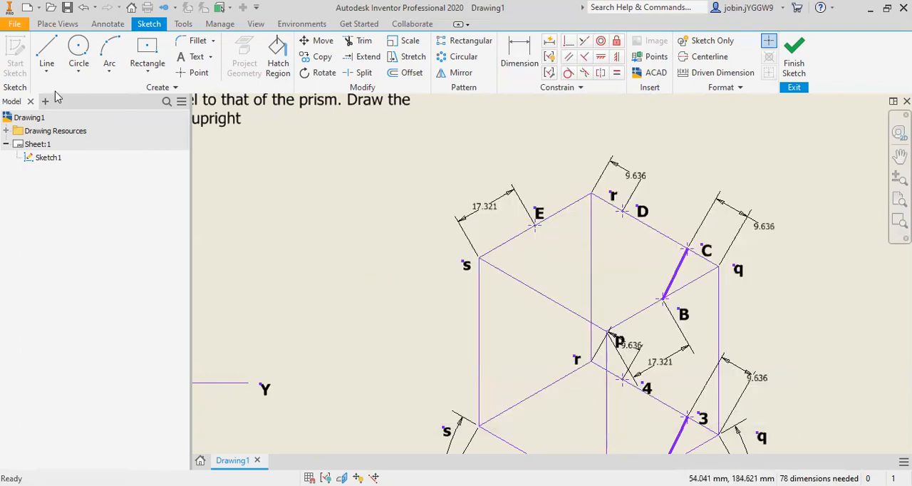
Step: Draw a line from point E to point D on the top face and set its line weight to 4.00 mm
left_click(46, 56)
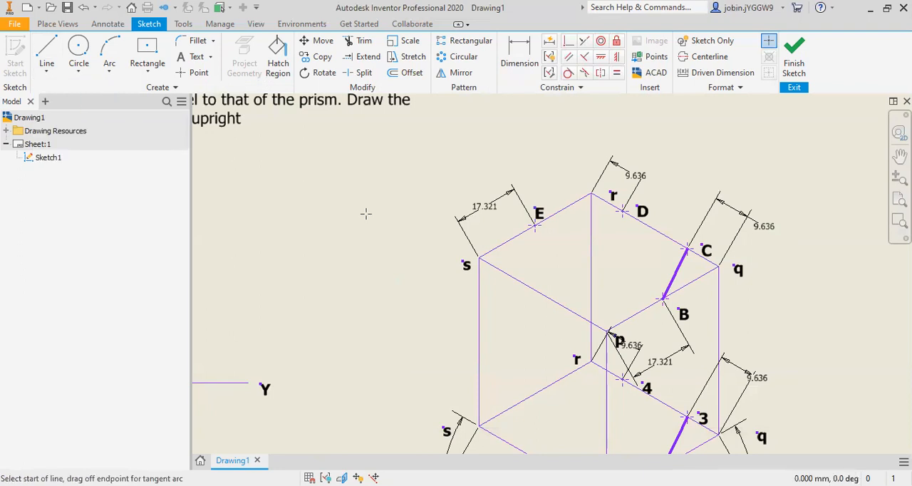
left_click(535, 225)
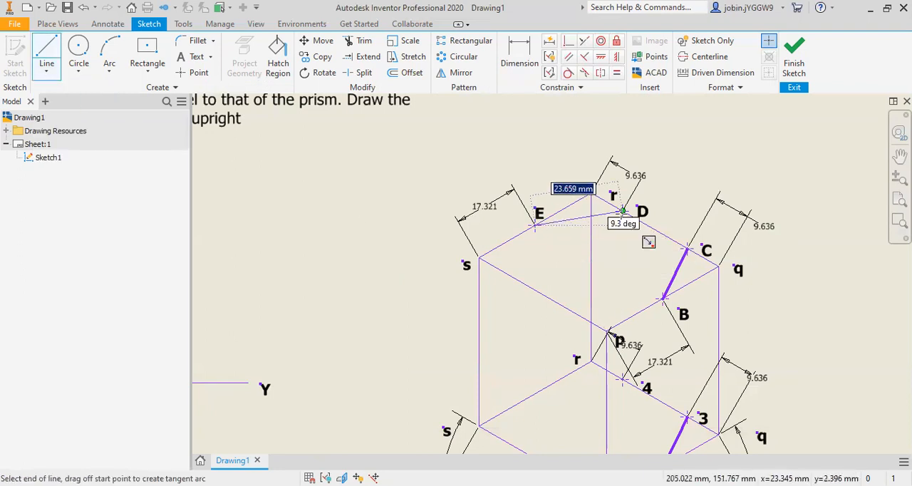
left_click(621, 211)
key("Escape")
right_click(602, 216)
left_click(633, 222)
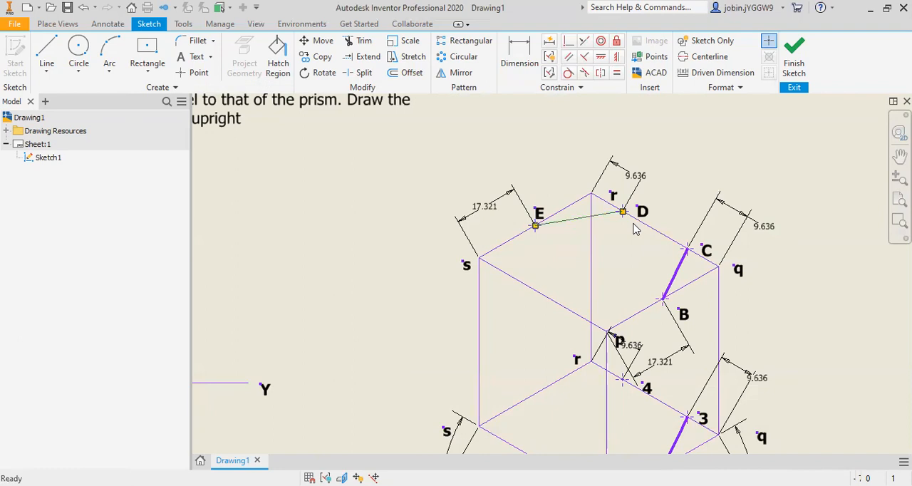
left_click(306, 171)
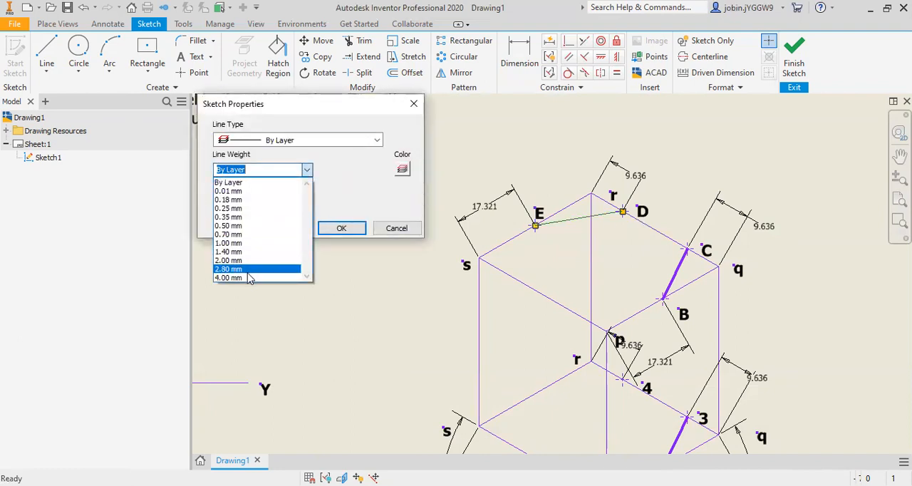
left_click(285, 262)
left_click(341, 228)
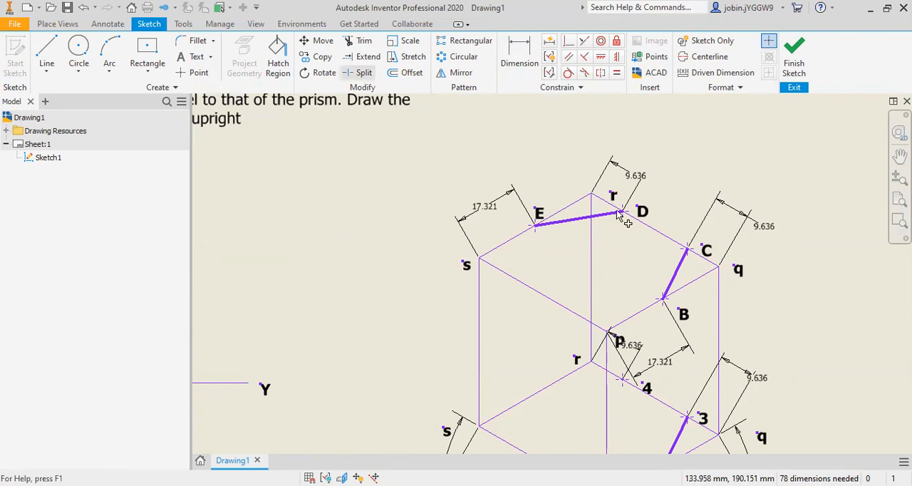
Step: Split the upper edge qr at points D and C and set the DC segment's line weight to 4.00 mm
left_click(624, 212)
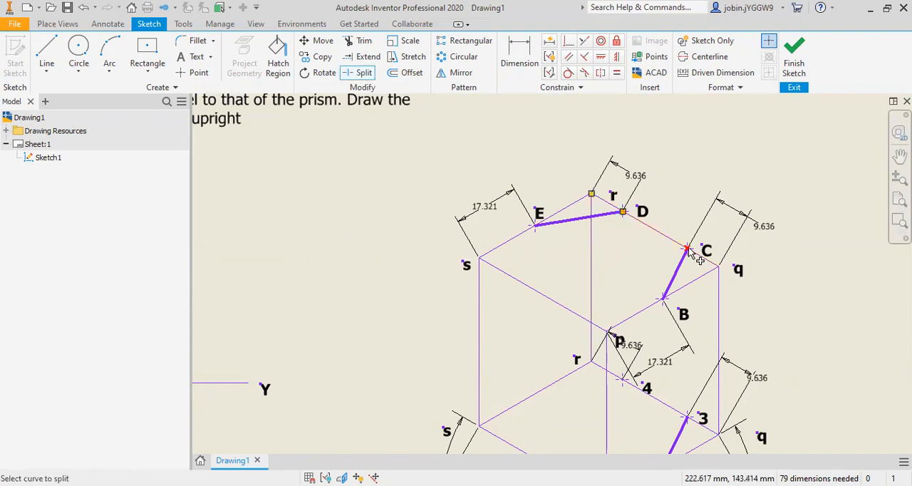
right_click(663, 232)
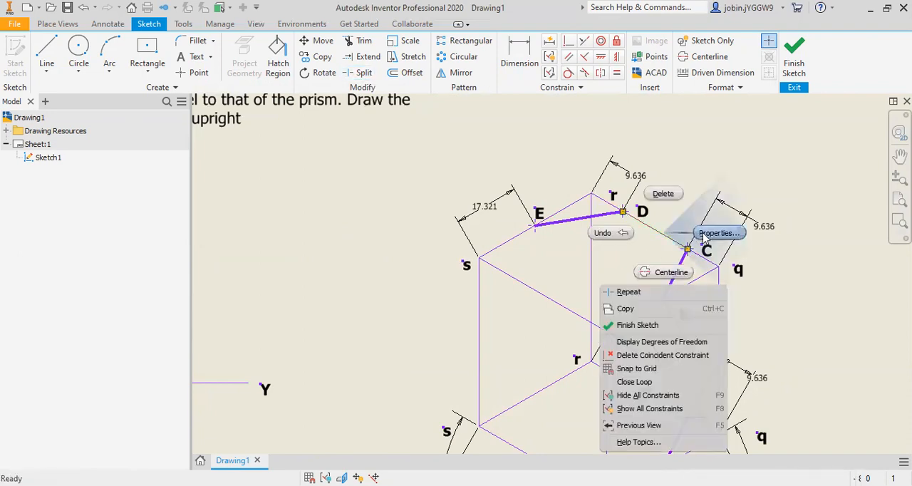
left_click(704, 233)
left_click(307, 169)
left_click(253, 277)
left_click(340, 228)
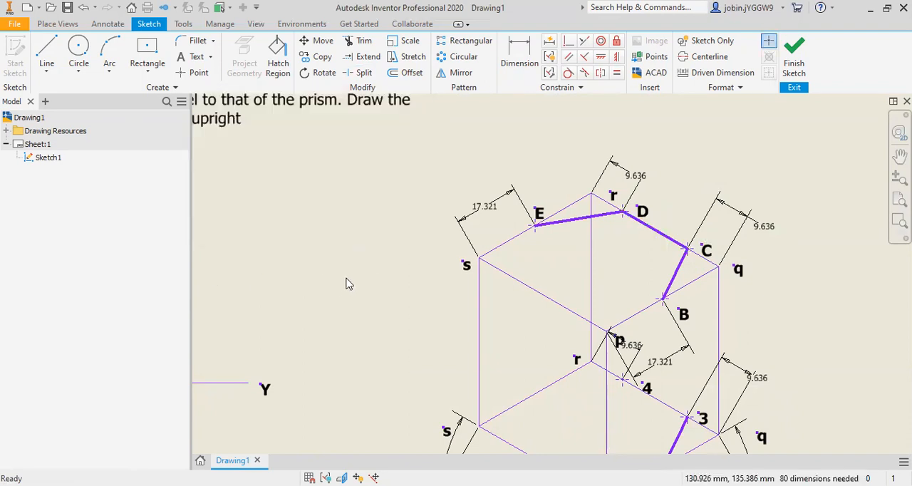
Step: Place a sketch point at the midpoint of the isometric box's lower edge rs
left_click(191, 72)
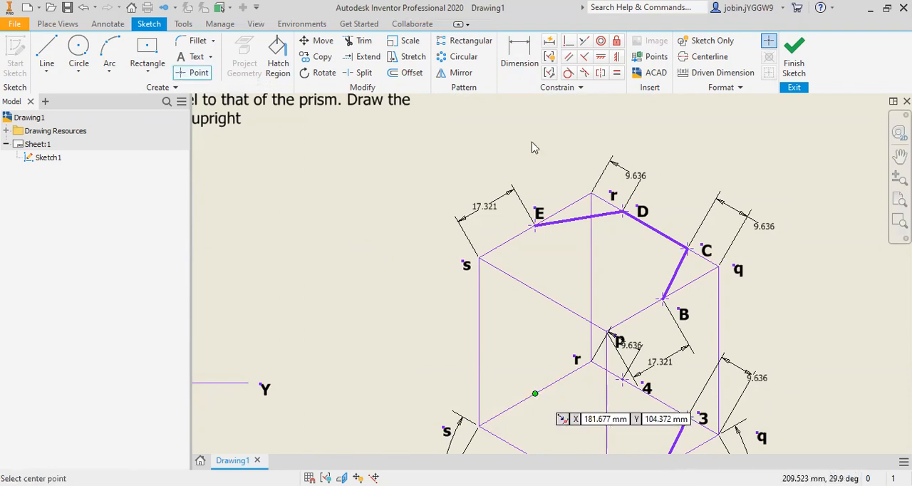
Step: Try to add an aligned dimension from corner s to the midpoint of the box's lower edge rs
key("d")
left_click(534, 395)
right_click(448, 346)
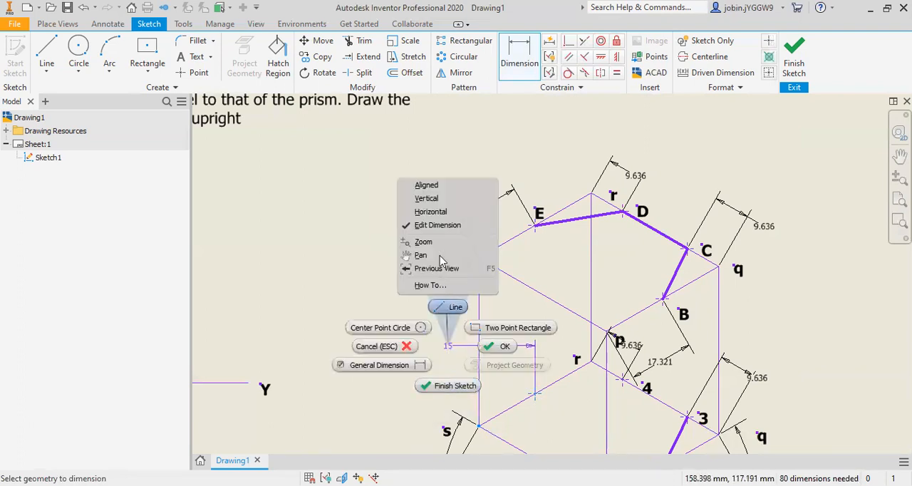
left_click(426, 185)
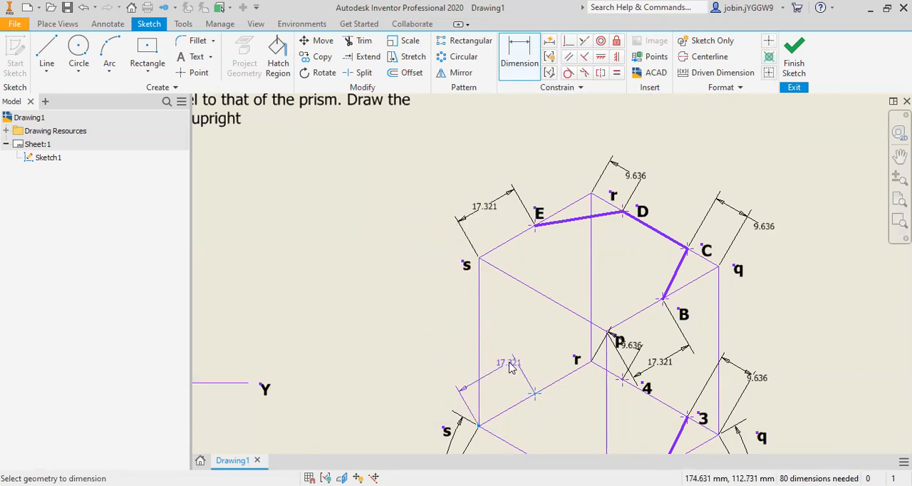
left_click(510, 368)
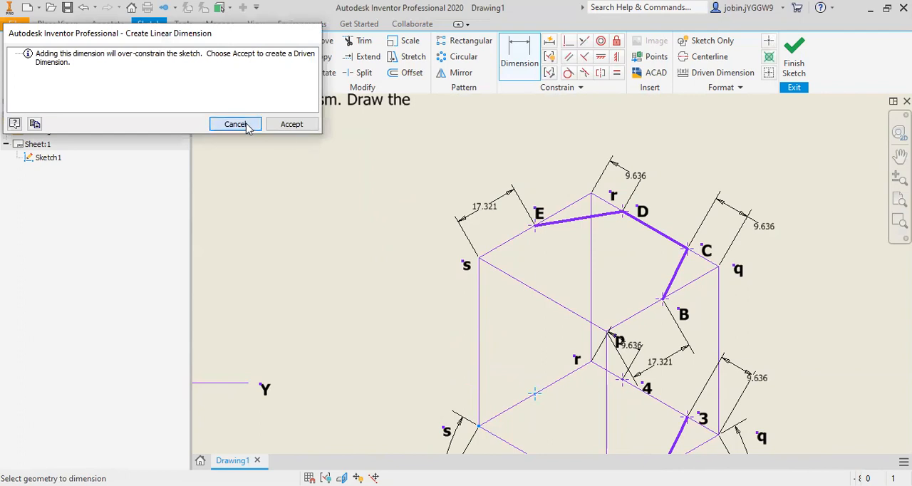
key("Escape")
key("Escape")
Step: Label the midpoint of the lower edge rs with a bold "5" and shift the label clear of the edge line
left_click(189, 58)
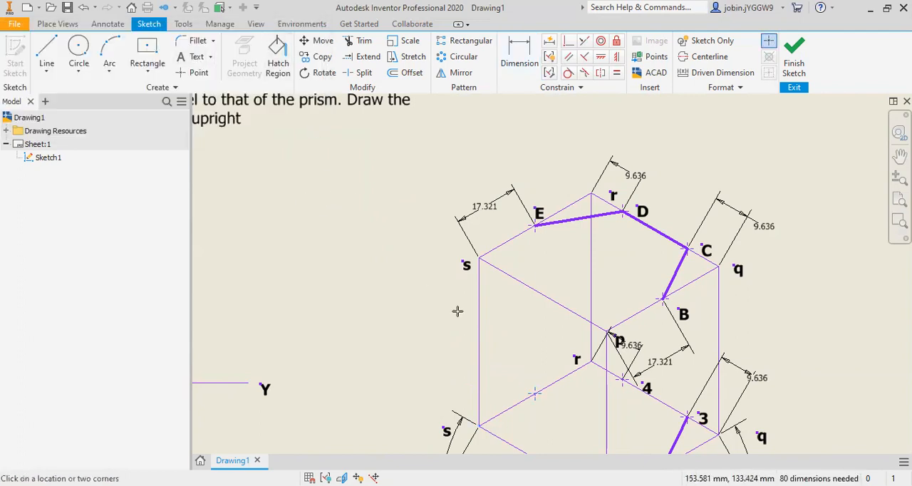
left_click(528, 383)
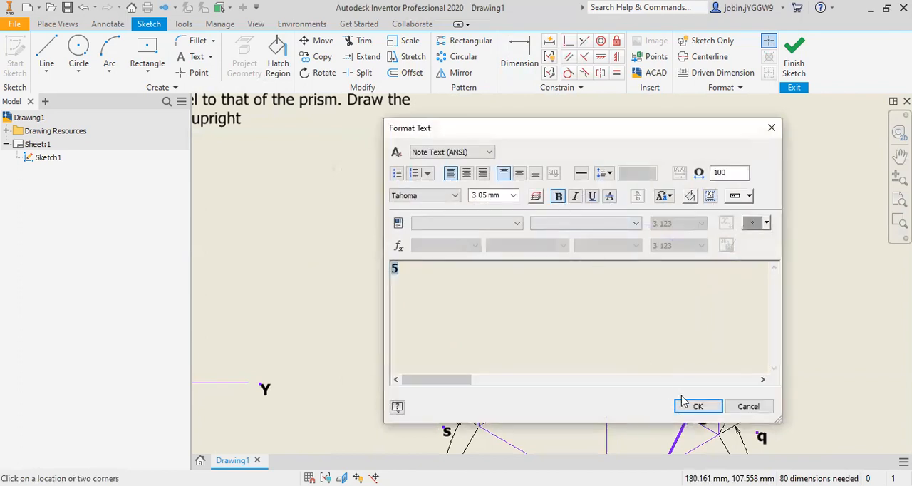
key("Escape")
scroll(538, 403, "down", 5)
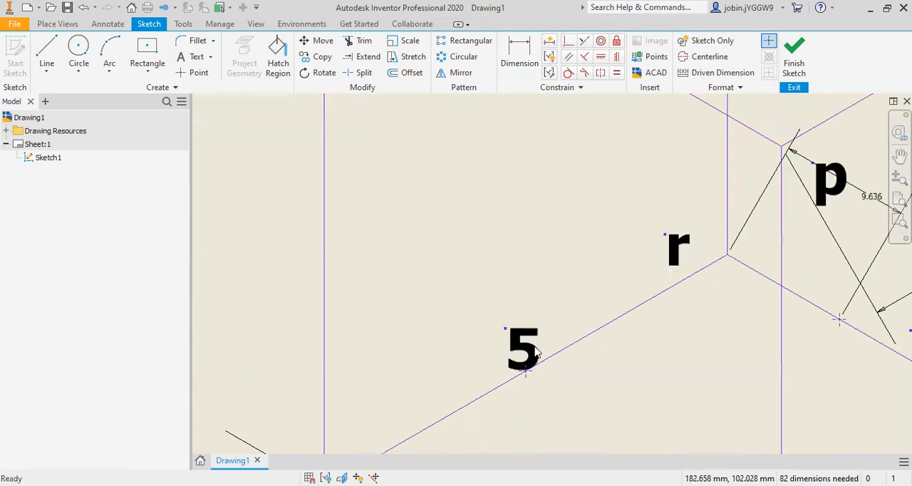
left_click_drag(525, 345, 496, 325)
scroll(496, 324, "up", 5)
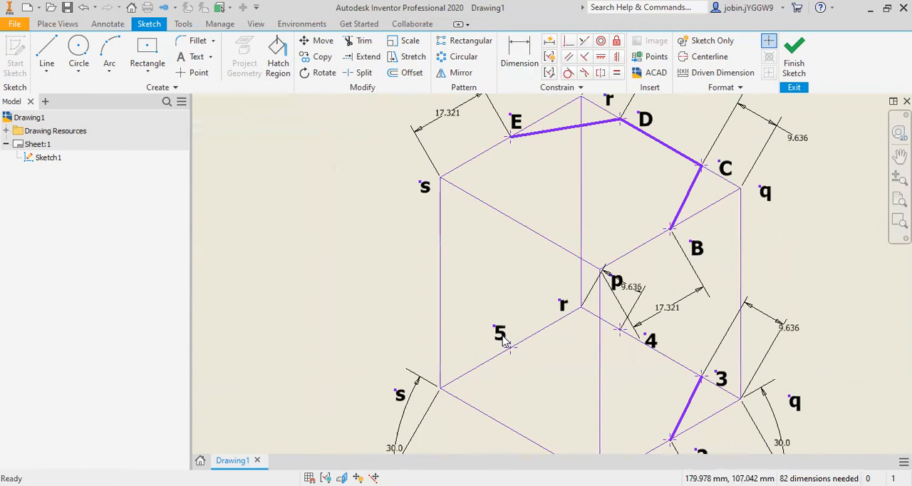
Step: Draw a line joining points 5 and 4 on the box's base and set its line weight to 4.00 mm
left_click(48, 75)
left_click(67, 90)
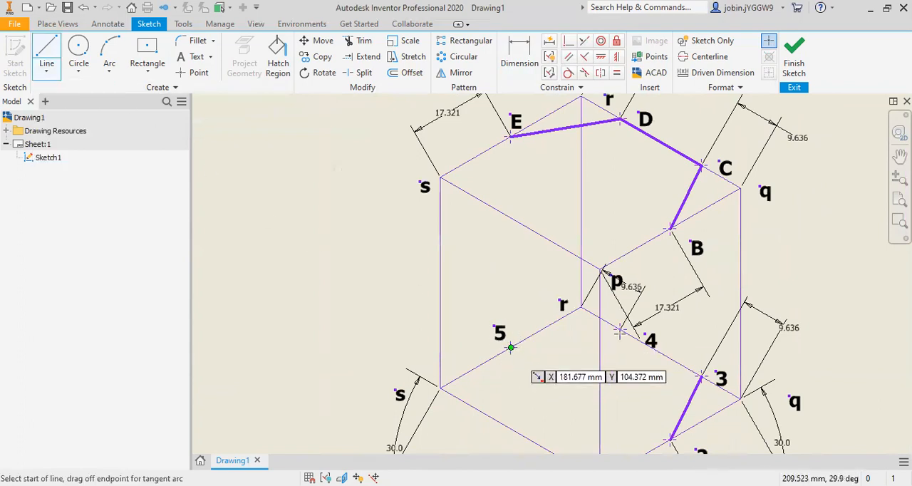
key("Escape")
right_click(566, 340)
left_click(616, 340)
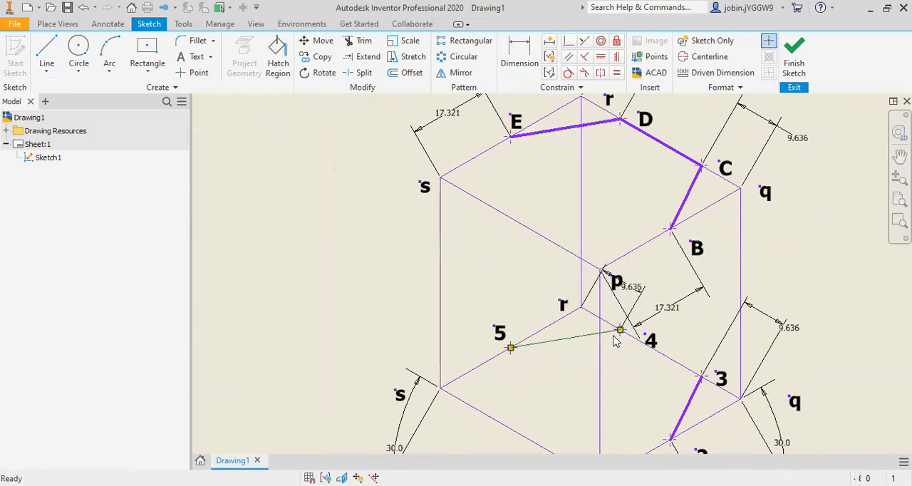
left_click(306, 171)
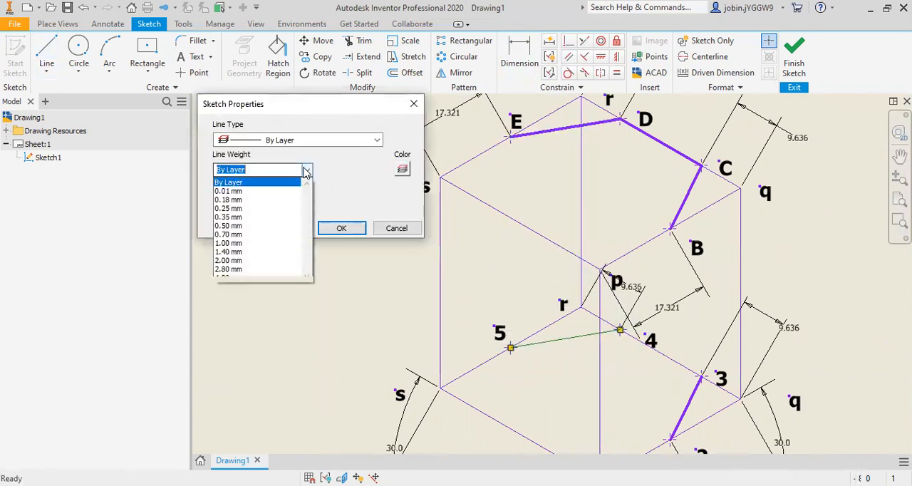
left_click(243, 274)
left_click(335, 229)
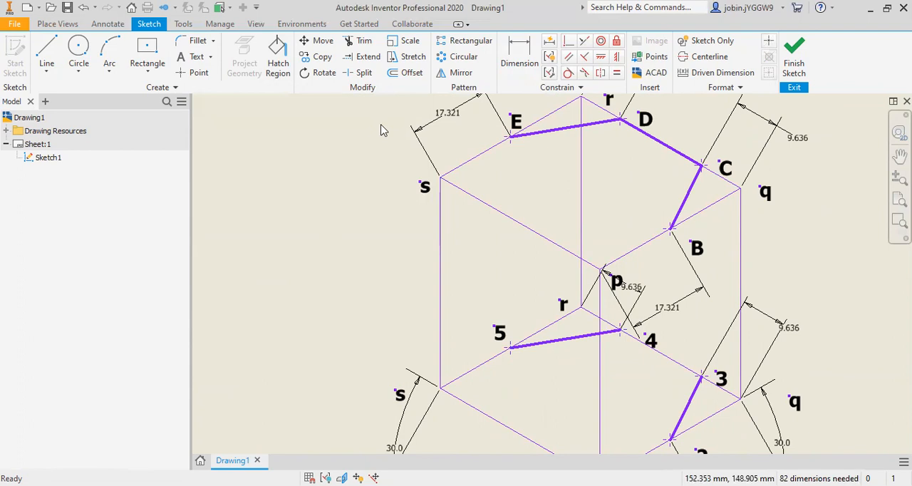
Step: Split the lower edge qr at points 4 and 3 and set the segment between them to a 4.00 mm line weight
left_click(363, 75)
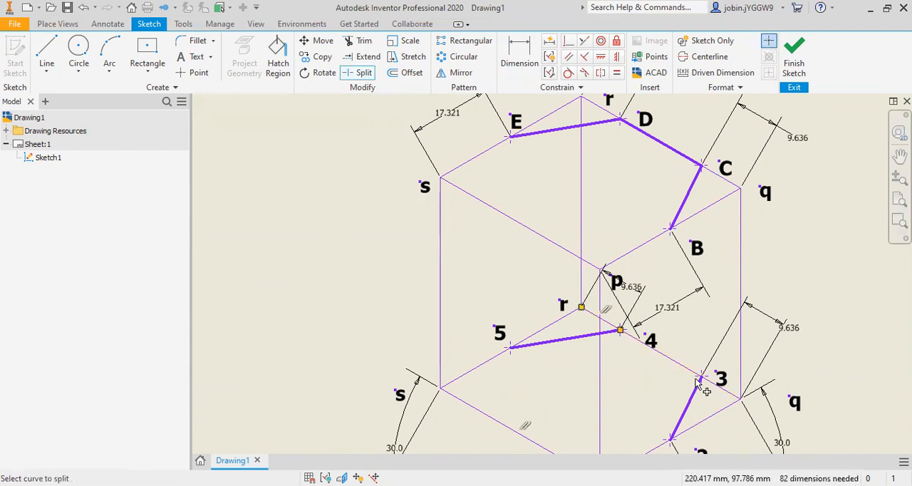
key("Escape")
right_click(677, 363)
left_click(718, 367)
left_click(307, 170)
left_click(235, 274)
left_click(340, 228)
Step: Place a sketch point on the upper edge sp near s and dimension it 9.636 mm from corner s with an aligned dimension
scroll(391, 330, "down", 5)
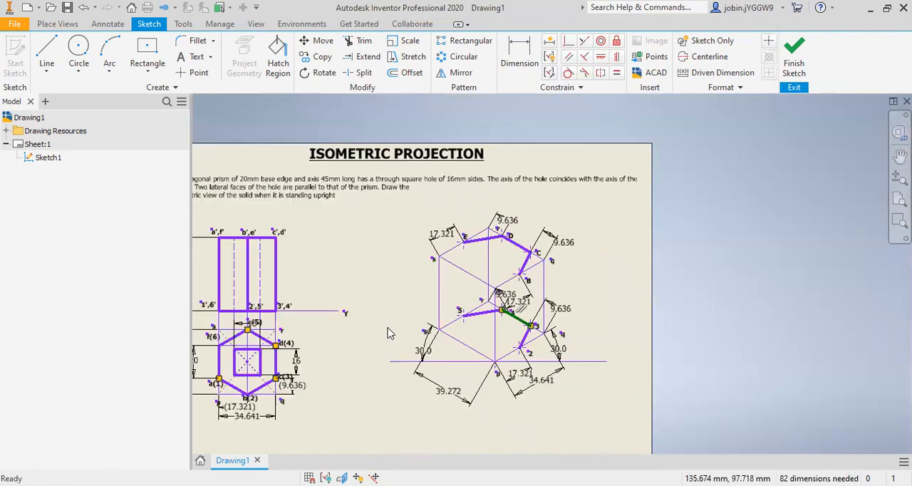
scroll(391, 325, "up", 4)
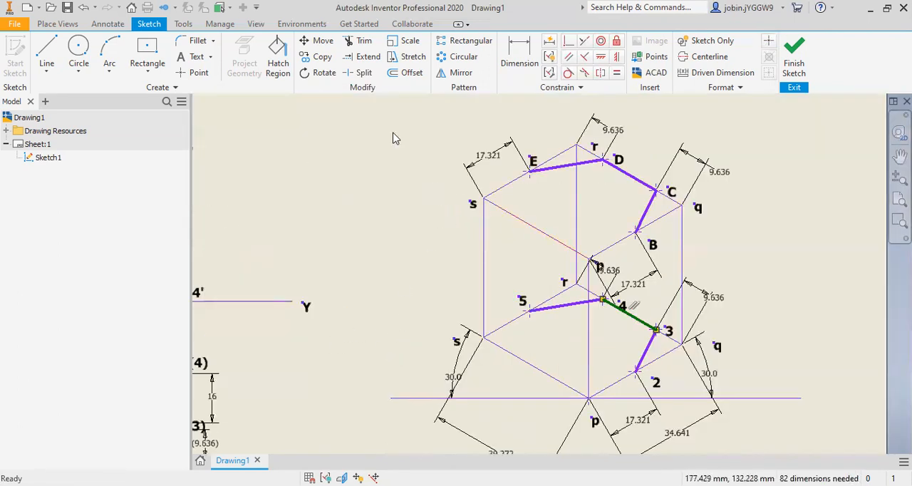
left_click(194, 73)
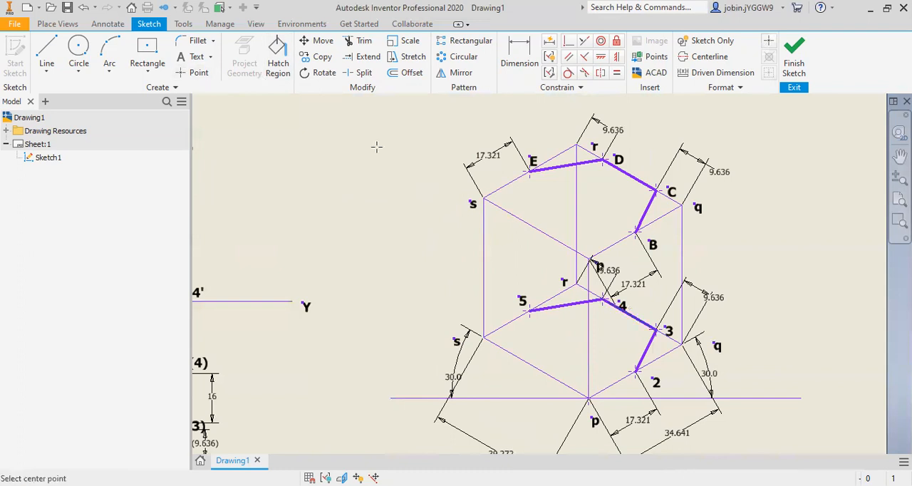
left_click(505, 211)
key("d")
left_click(506, 211)
left_click(483, 198)
right_click(424, 248)
left_click(402, 308)
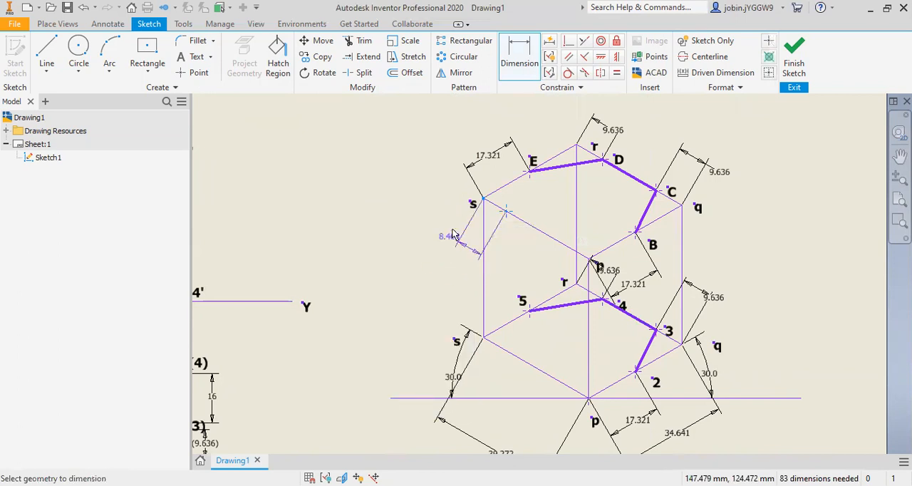
left_click(450, 237)
type("9.63")
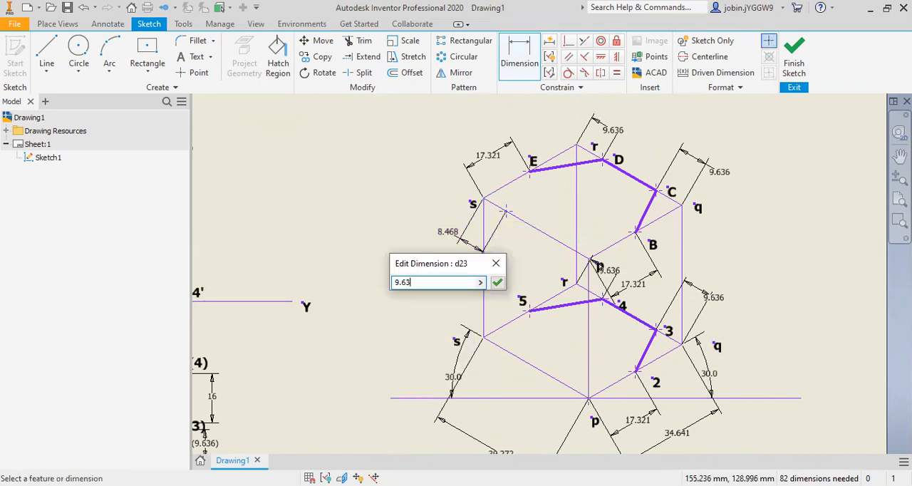
type("6")
key("Return")
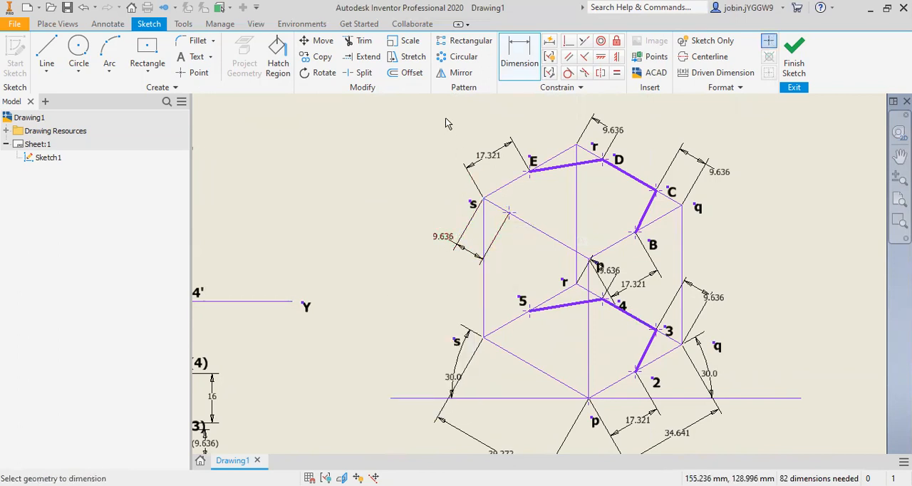
Step: Place a second point on the upper edge sp near p and set its aligned distance from corner p to 9.636 mm
key(".")
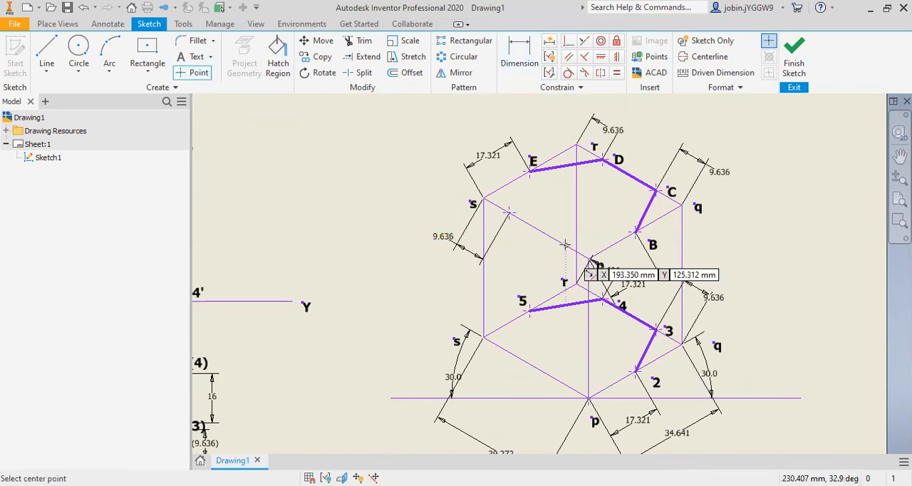
left_click(530, 65)
left_click(589, 259)
left_click(567, 245)
right_click(541, 282)
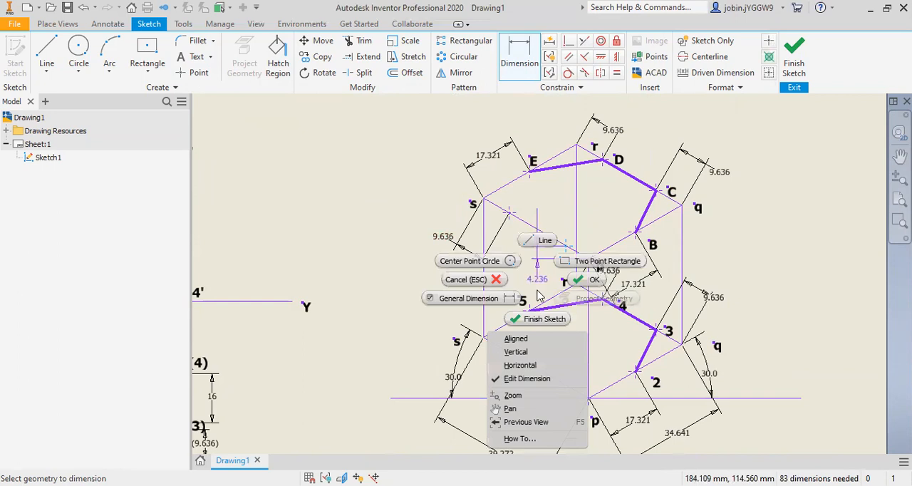
left_click(534, 340)
left_click(546, 279)
type("9")
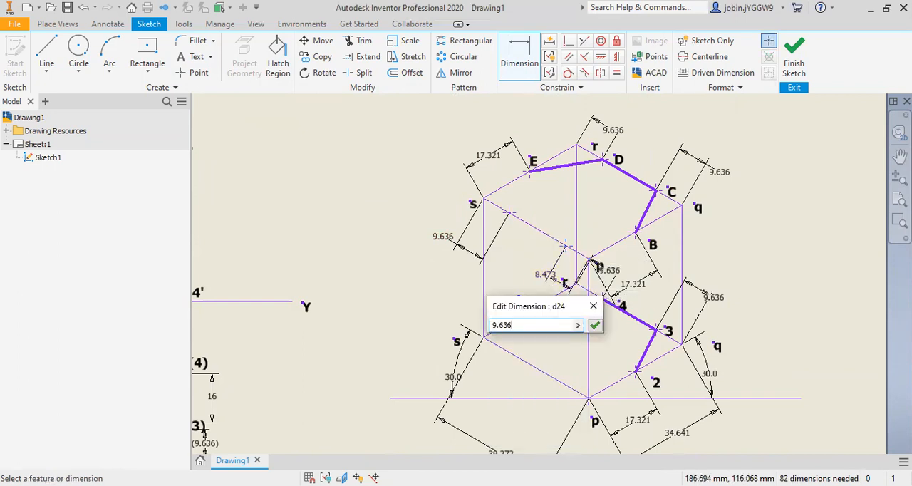
type(".636")
key("Return")
key("Escape")
Step: Draw a line from E to the point near s on the upper edge sp and give it a 4.00 mm line weight
left_click(49, 74)
left_click(68, 89)
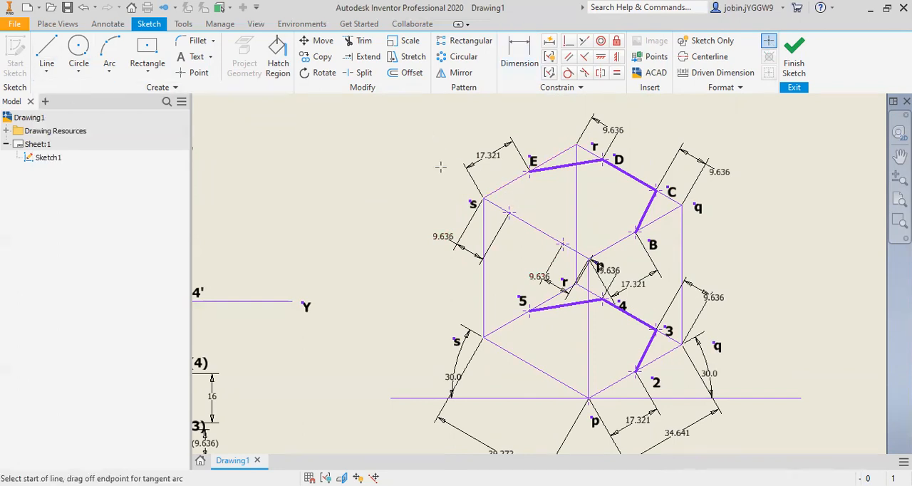
left_click(530, 171)
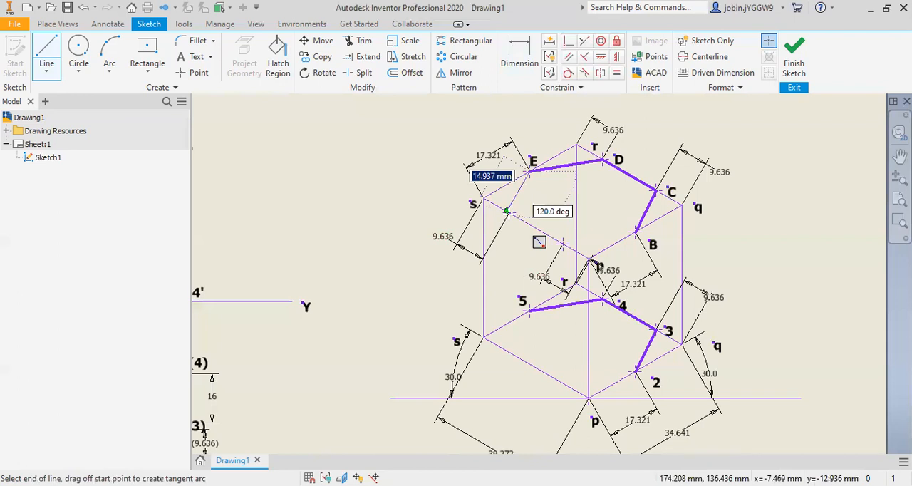
scroll(507, 211, "up", 3)
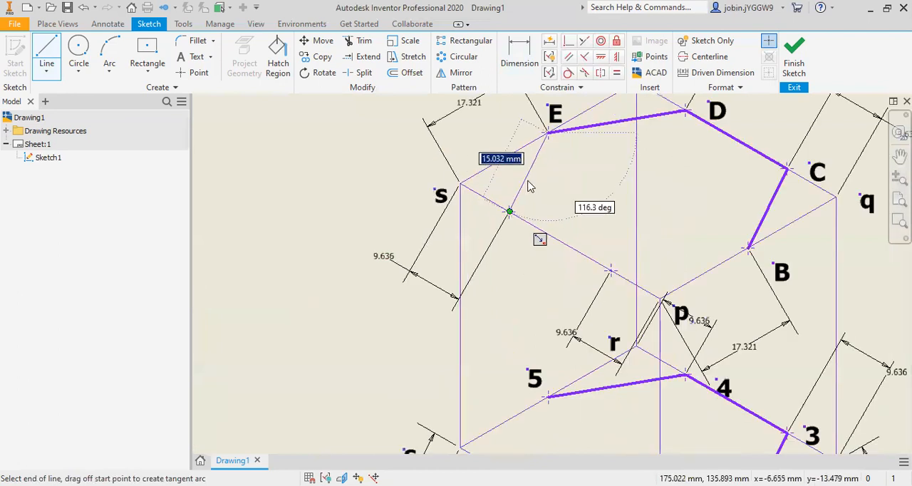
right_click(529, 187)
left_click(575, 179)
left_click(307, 169)
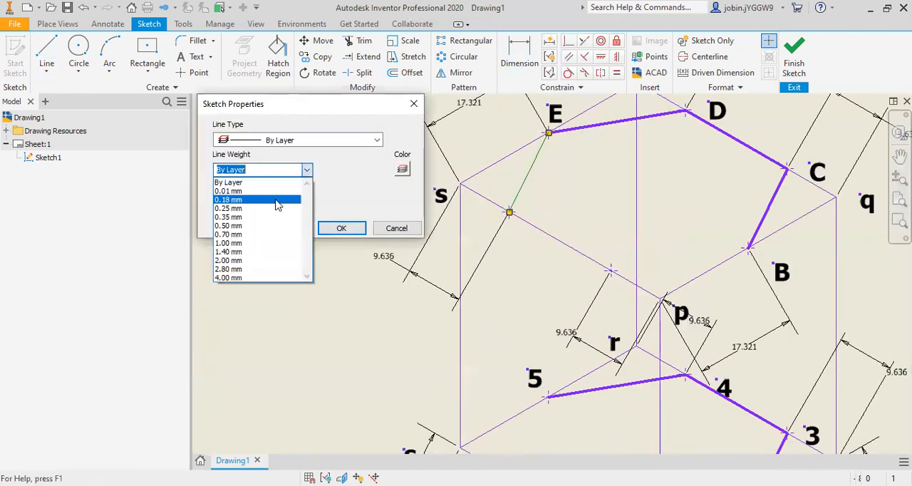
left_click(246, 277)
left_click(340, 228)
Step: Draw a line from the point near p on the upper edge sp to B and set its line weight to 4.00 mm
scroll(452, 228, "down", 2)
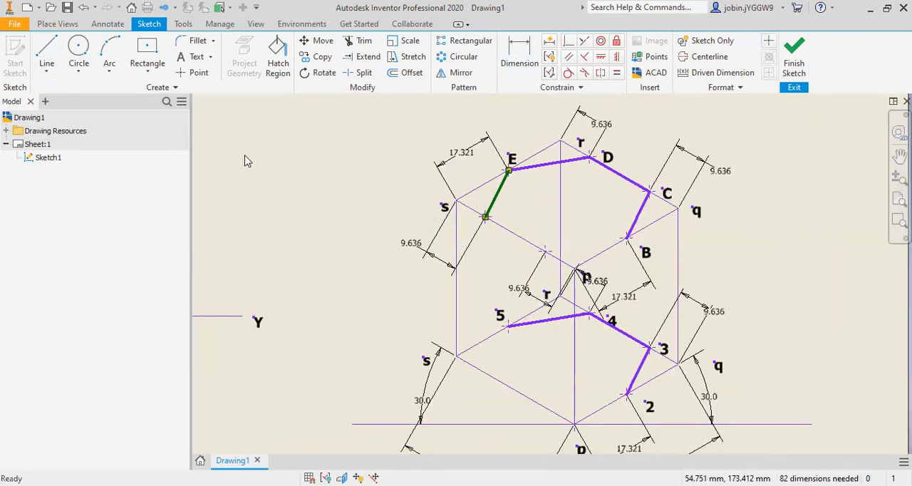
key("l")
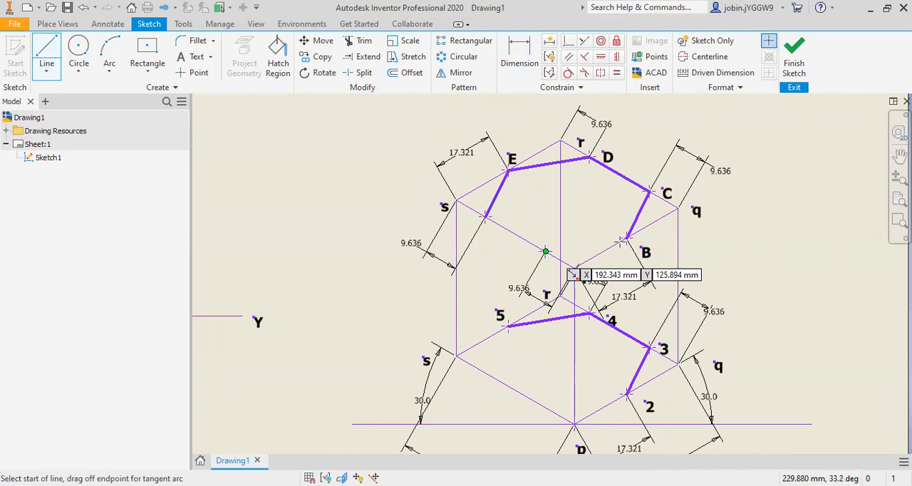
left_click(544, 251)
left_click(626, 238)
key("Escape")
right_click(595, 243)
left_click(650, 246)
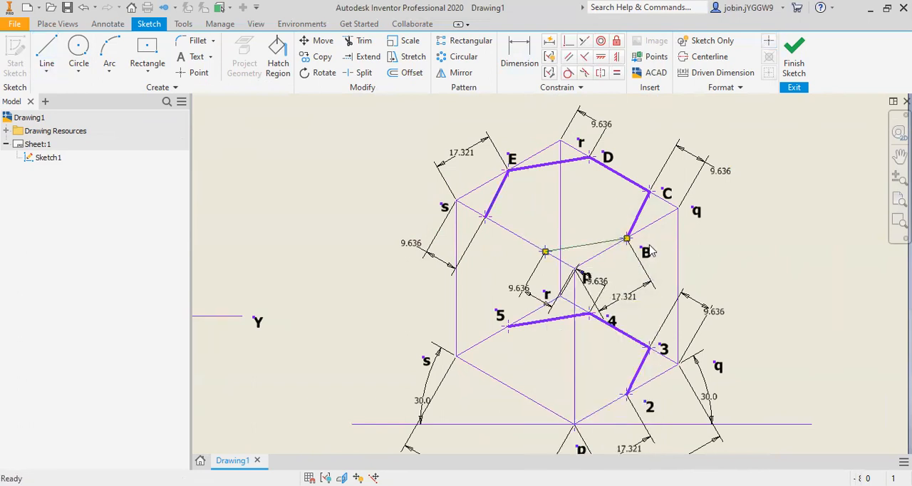
left_click(306, 169)
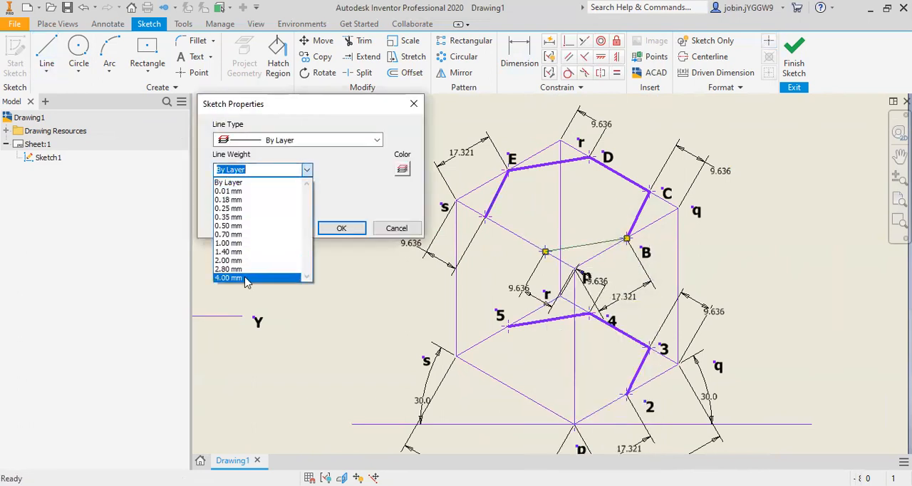
left_click(288, 278)
left_click(341, 228)
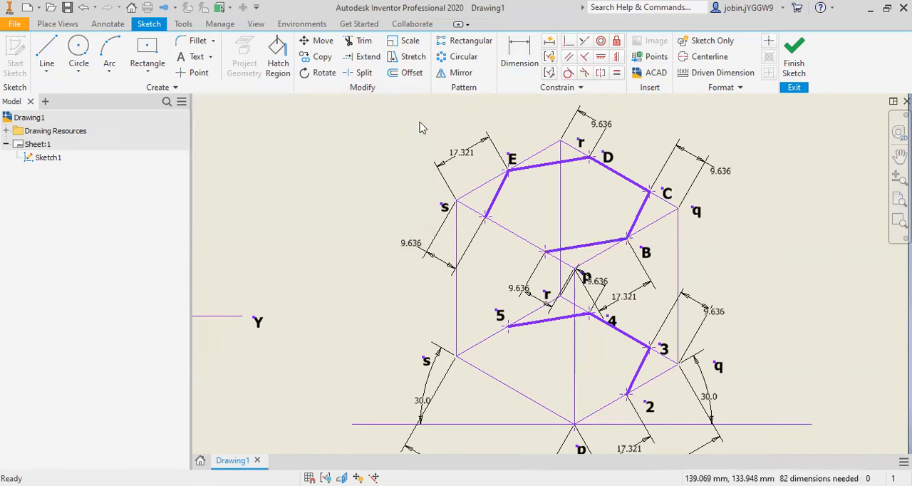
Step: Split the upper edge sp at its two sketch points and set the middle segment's line weight to 4.00 mm
left_click(485, 218)
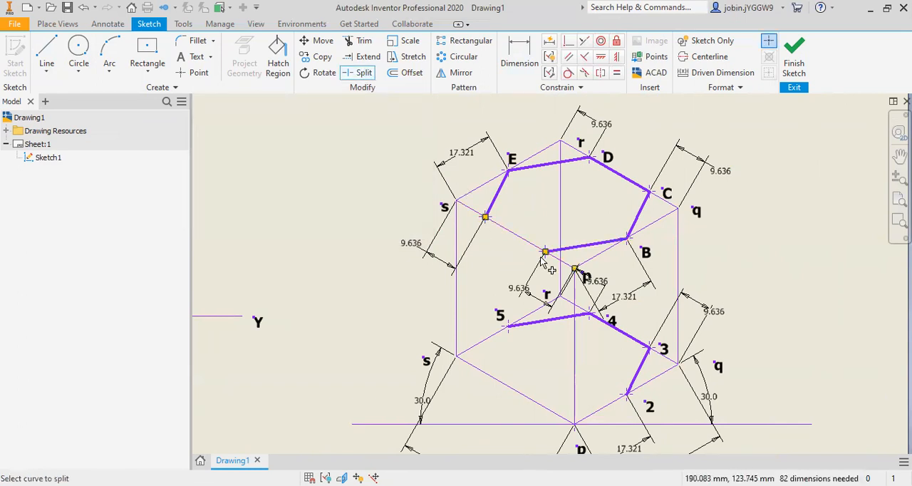
right_click(515, 240)
left_click(560, 241)
left_click(306, 169)
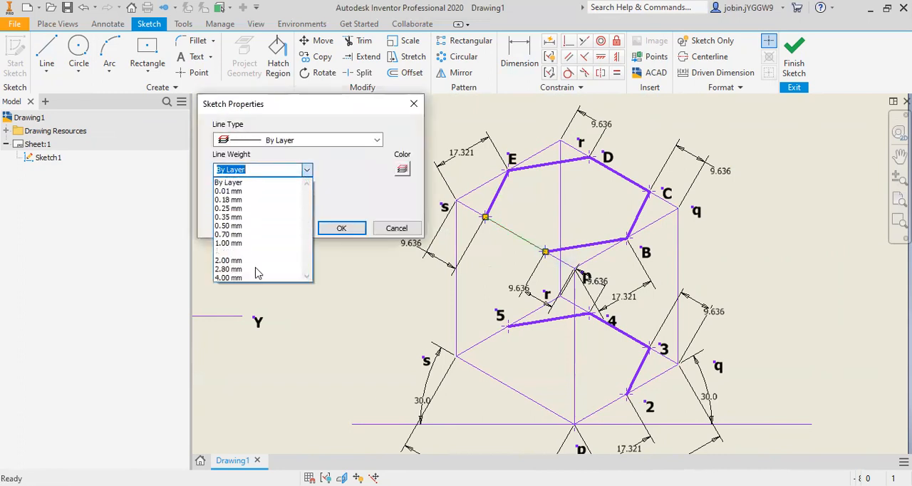
left_click(257, 278)
left_click(340, 228)
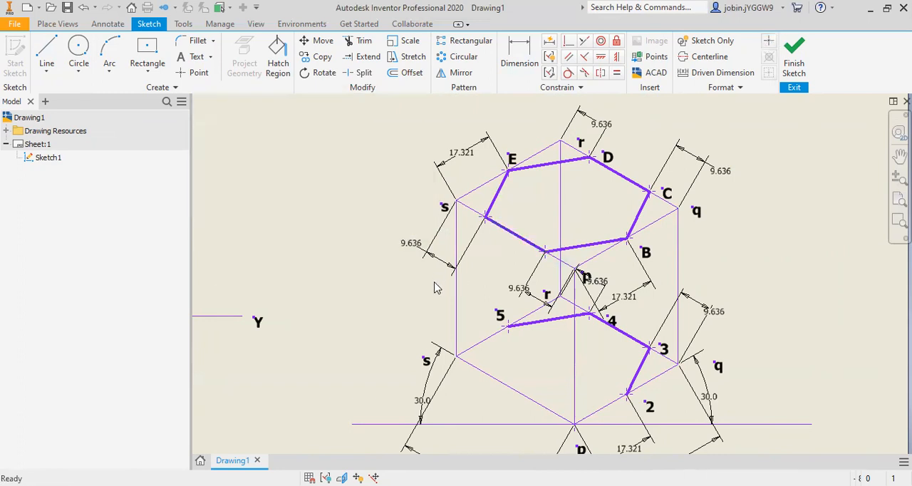
Step: Place a sketch point on the lower edge sp near s and set its aligned distance from corner s to 9.636 mm
left_click(195, 73)
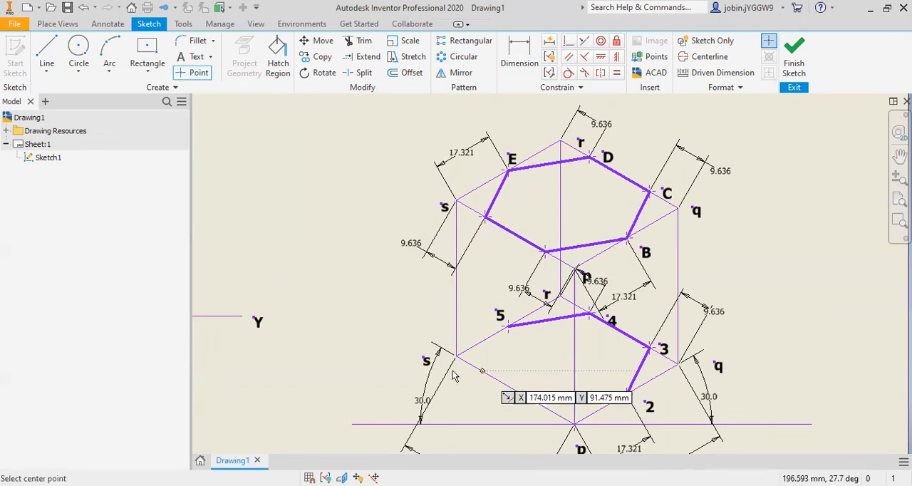
key("d")
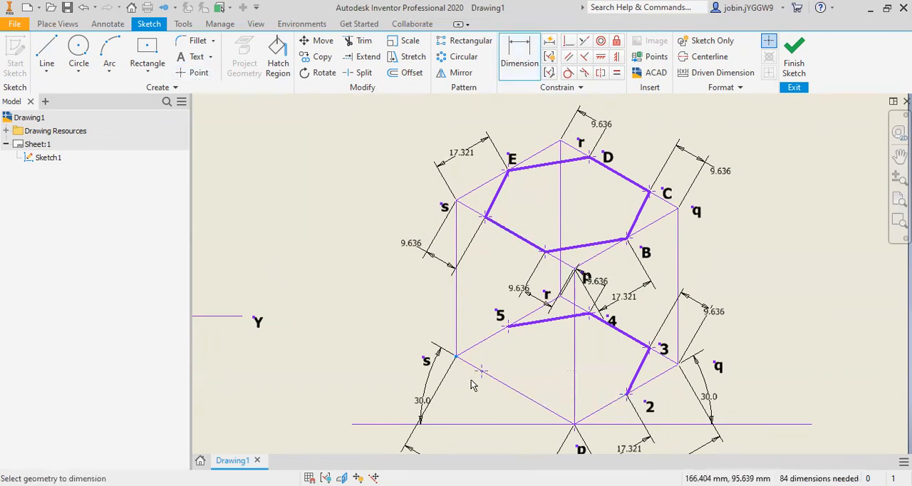
left_click(482, 371)
right_click(396, 372)
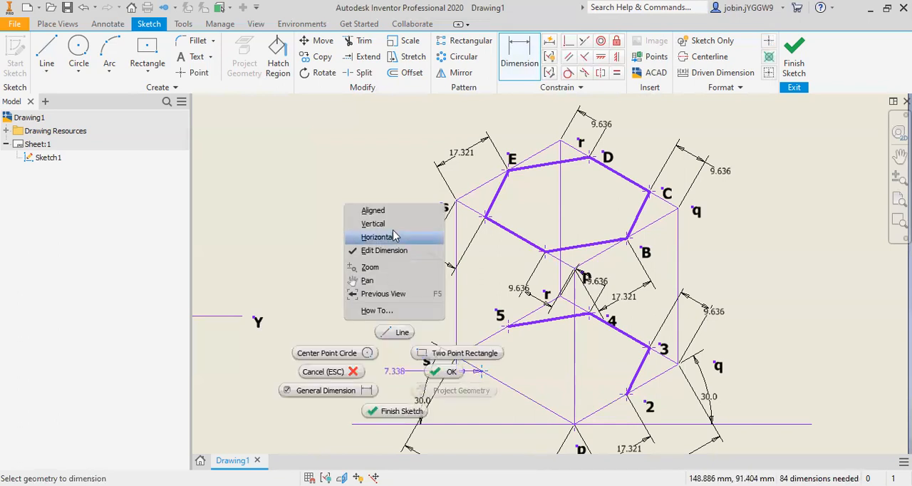
left_click(376, 211)
left_click(395, 381)
type("9.636")
key("Return")
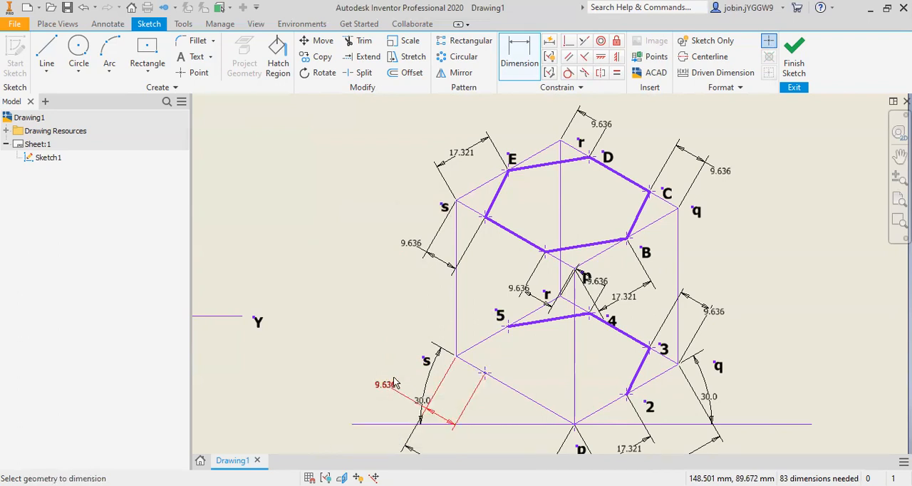
Step: Place another point on the lower edge sp near p and dimension it 9.636 mm from corner p, aligned with the edge
left_click(195, 72)
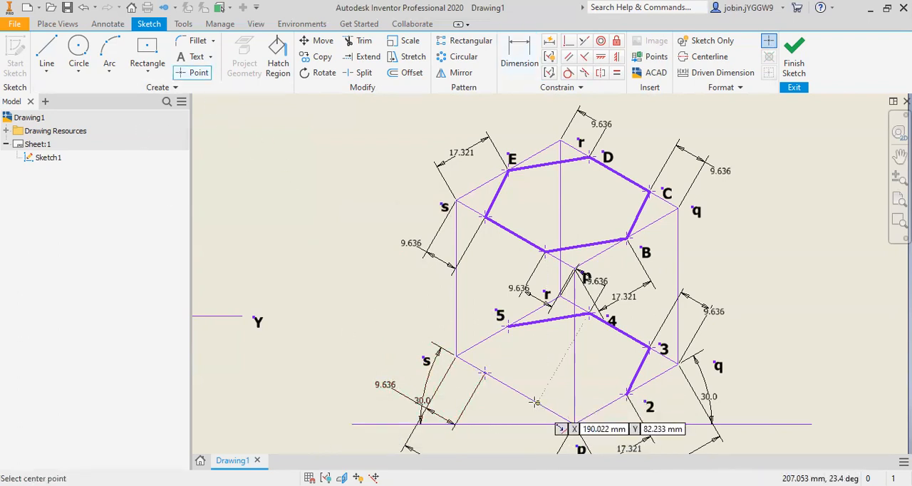
left_click(527, 57)
left_click(576, 424)
left_click(537, 404)
right_click(505, 434)
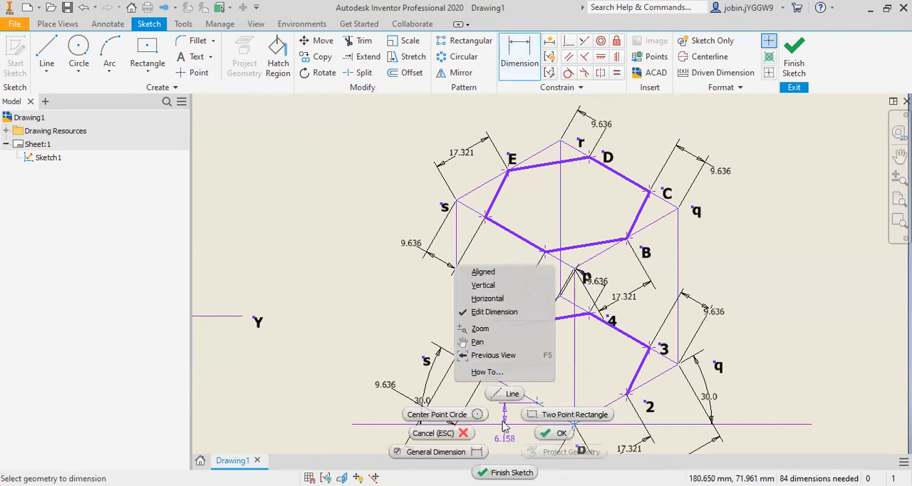
left_click(482, 271)
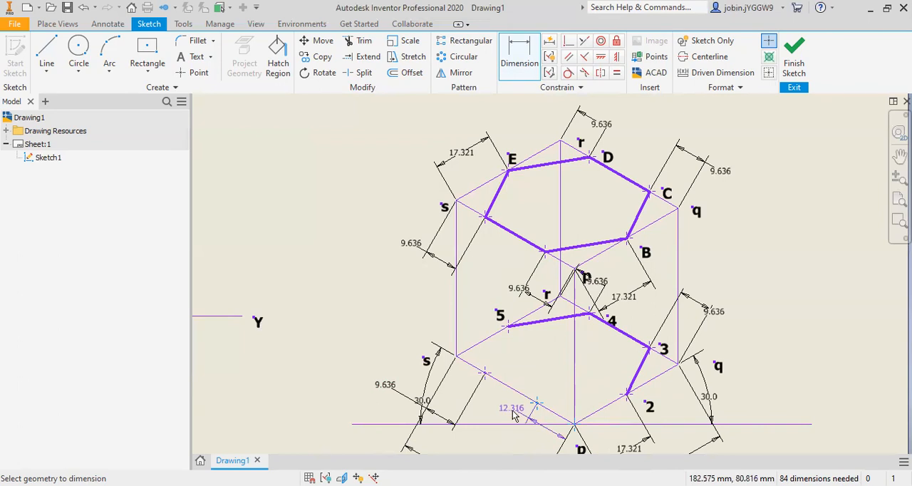
left_click(536, 435)
type("9")
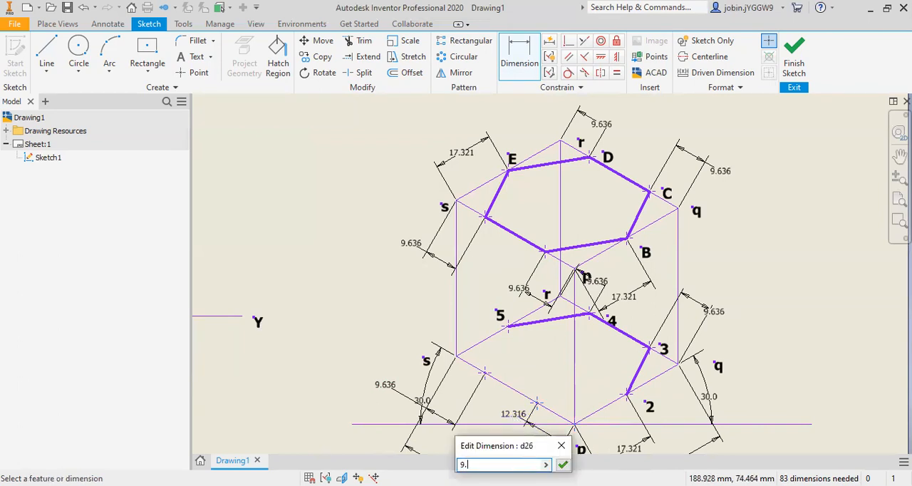
type(".636")
key("Return")
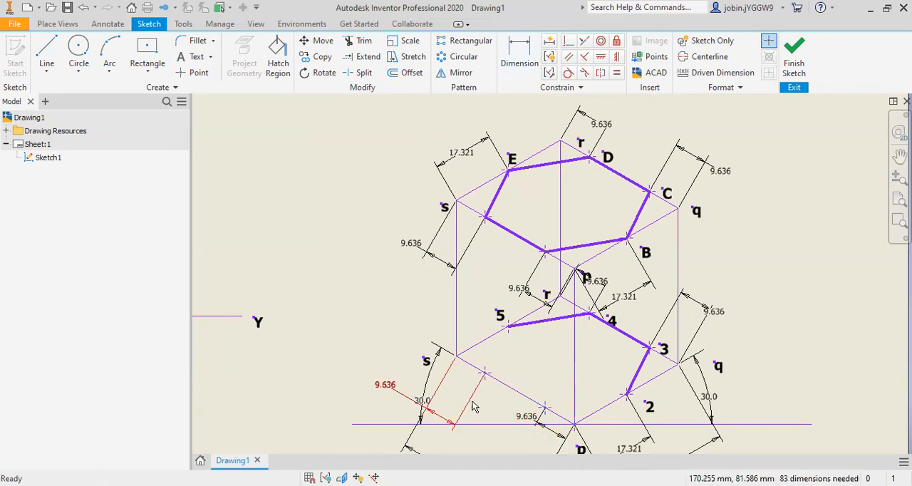
Step: Draw a line from point 5 to the sketch point near s on the lower edge sp and set its line weight to 4.00 mm
left_click(45, 74)
left_click(64, 90)
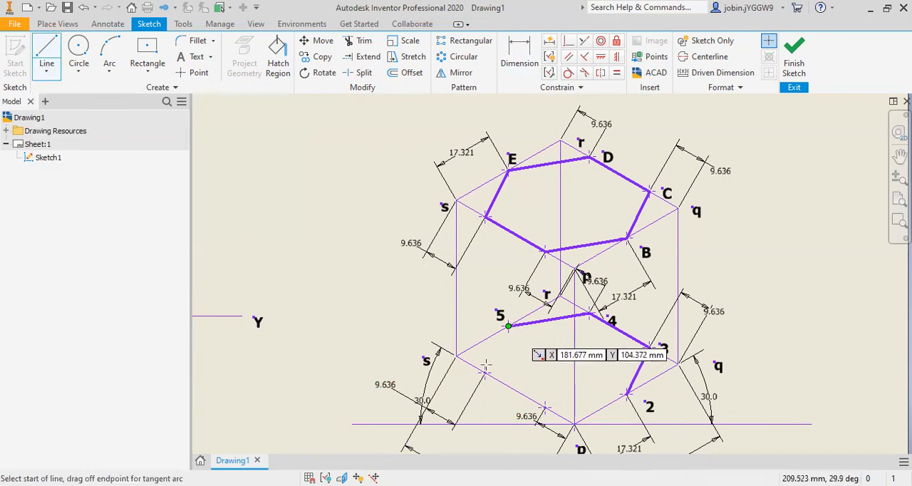
left_click(508, 325)
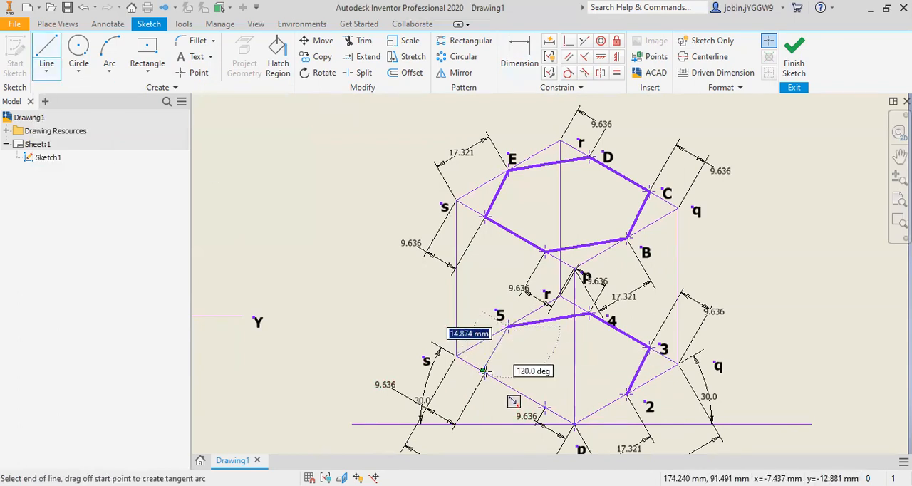
scroll(483, 372, "up", 3)
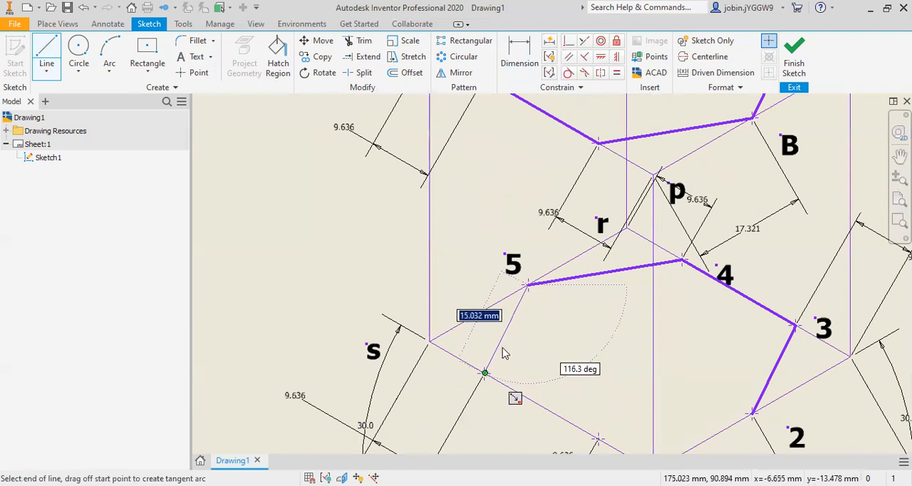
left_click(502, 352)
key("Escape")
left_click(308, 171)
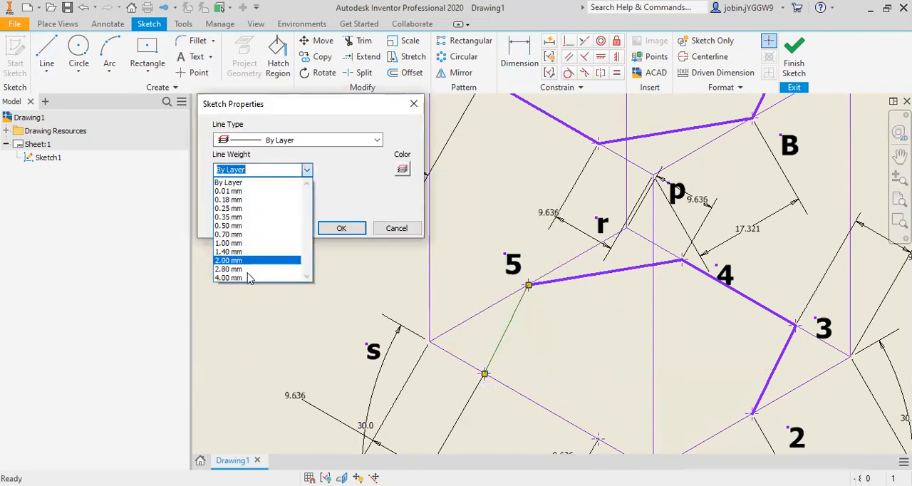
left_click(247, 278)
left_click(330, 226)
Step: Draw a line from the sketch point near p on the lower edge sp to point 2 and set its line weight to 4.00 mm
scroll(372, 265, "down", 4)
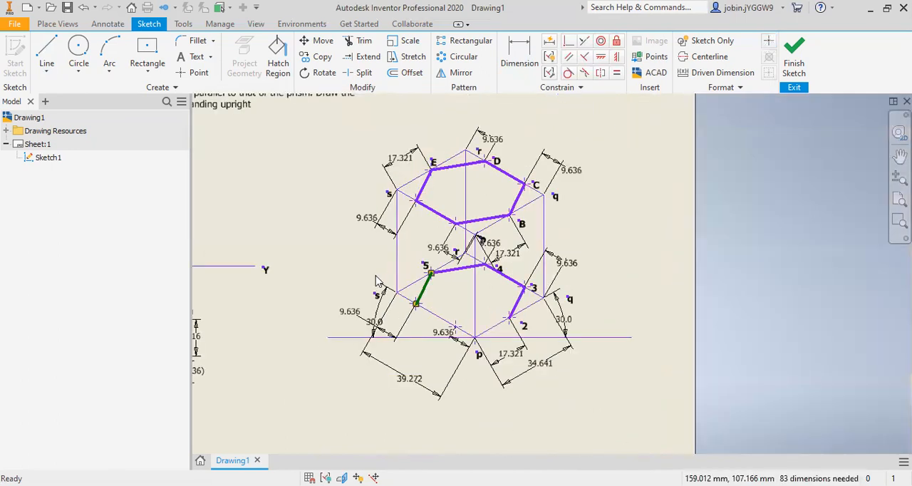
left_click(48, 67)
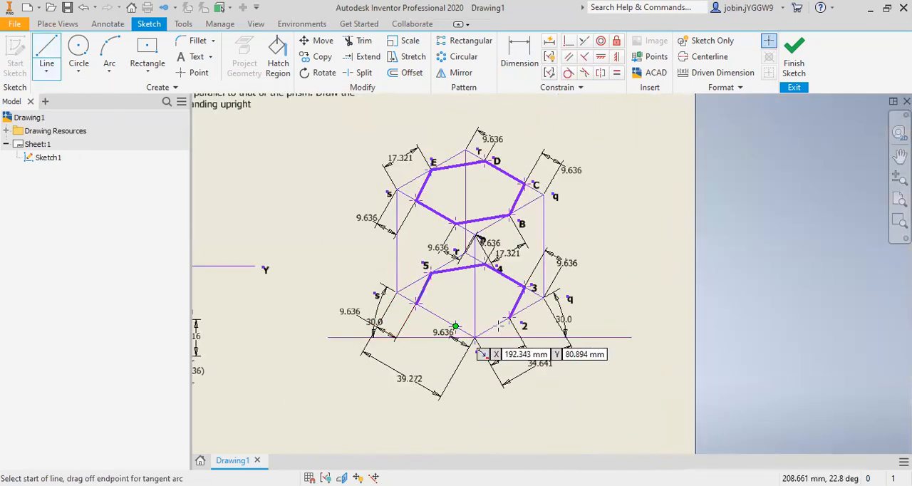
left_click(455, 327)
left_click(509, 318)
key("Escape")
right_click(486, 321)
left_click(523, 323)
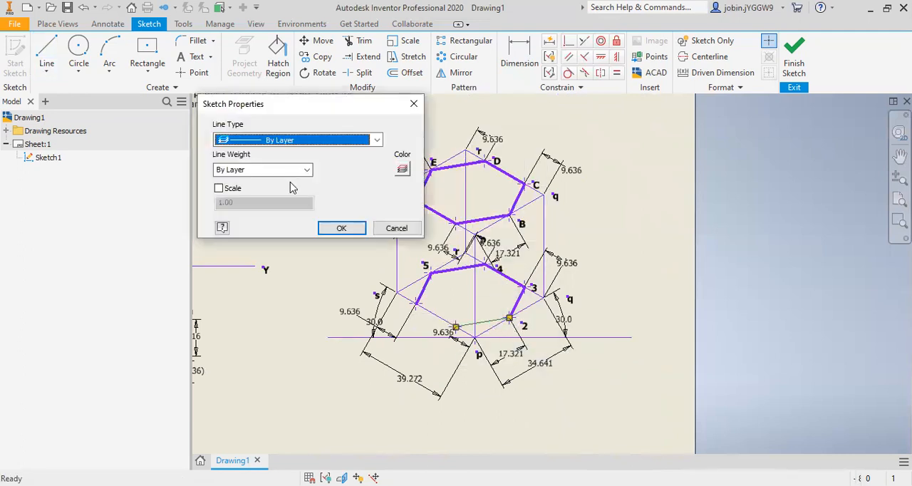
left_click(308, 170)
left_click(290, 266)
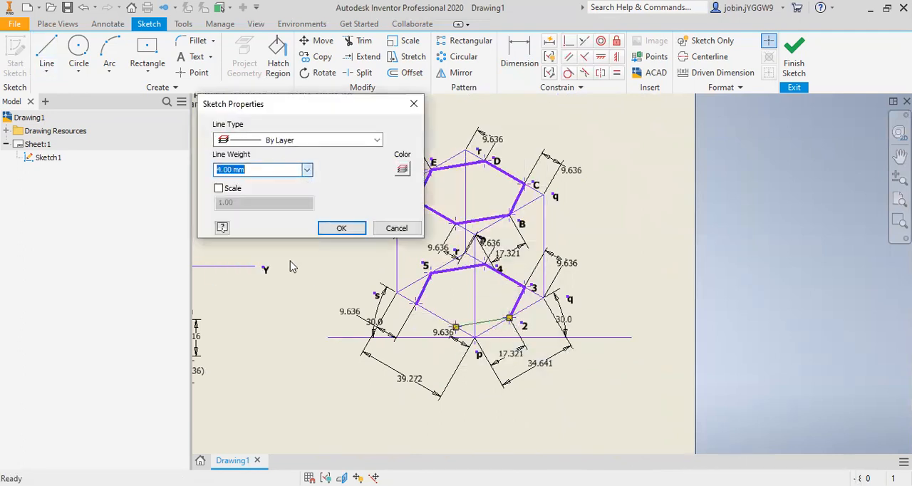
left_click(341, 228)
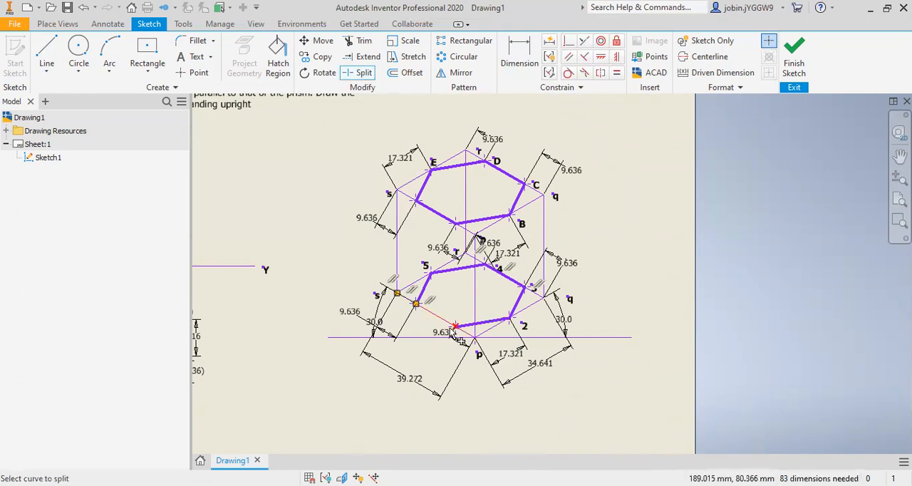
Step: Split the lower edge sp at its two sketch points and set the middle segment's line weight to 4.00 mm
key("Escape")
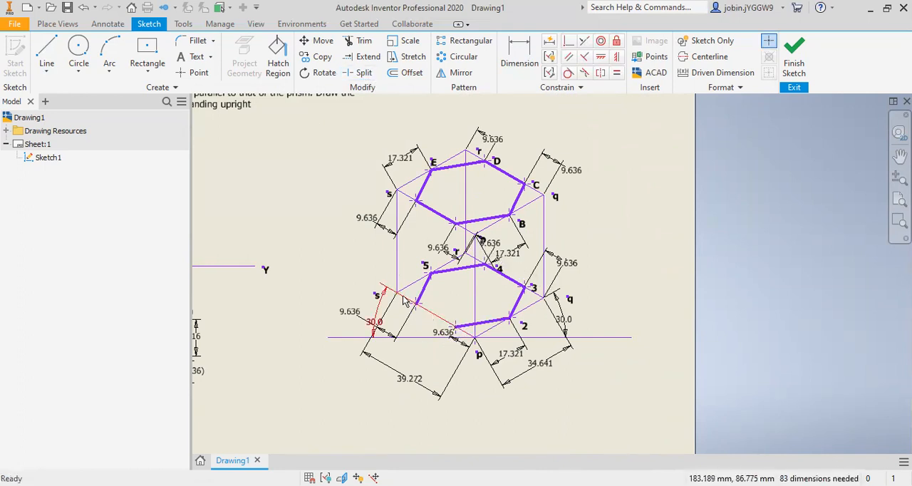
scroll(403, 300, "down", 3)
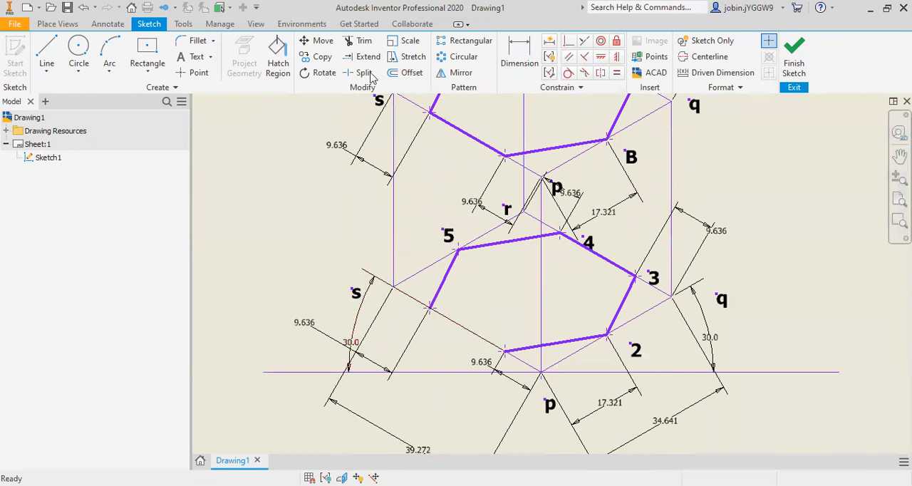
right_click(358, 313)
left_click(356, 266)
right_click(448, 320)
left_click(503, 321)
left_click(306, 169)
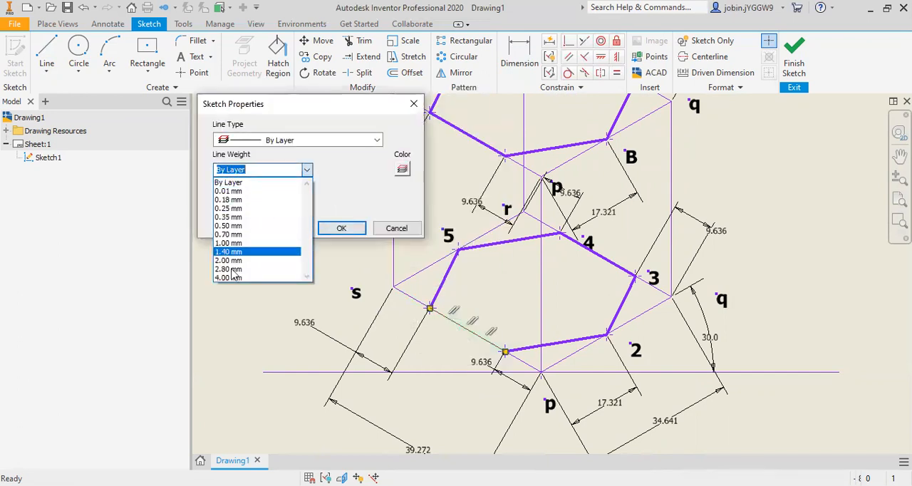
left_click(238, 279)
left_click(342, 228)
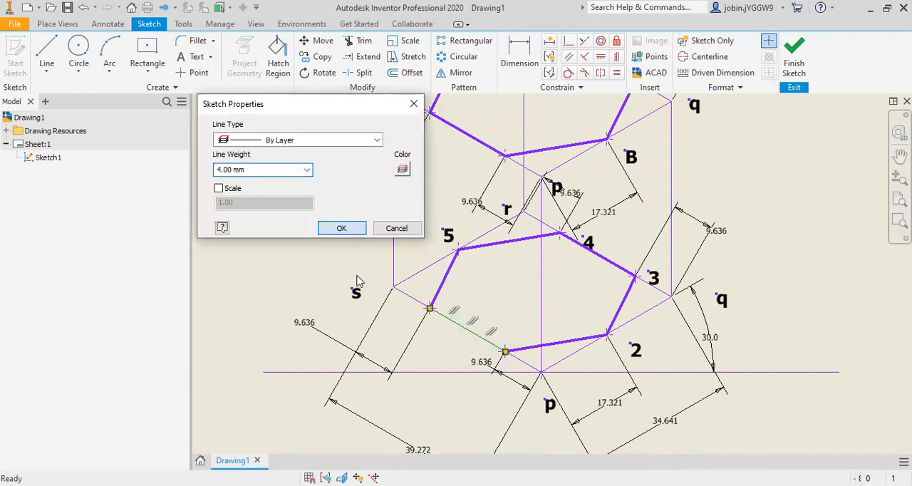
Step: Draw a vertical line joining the upper and lower hexagon corners nearest p and set its line weight to 4.00 mm
scroll(357, 281, "down", 2)
left_click(47, 69)
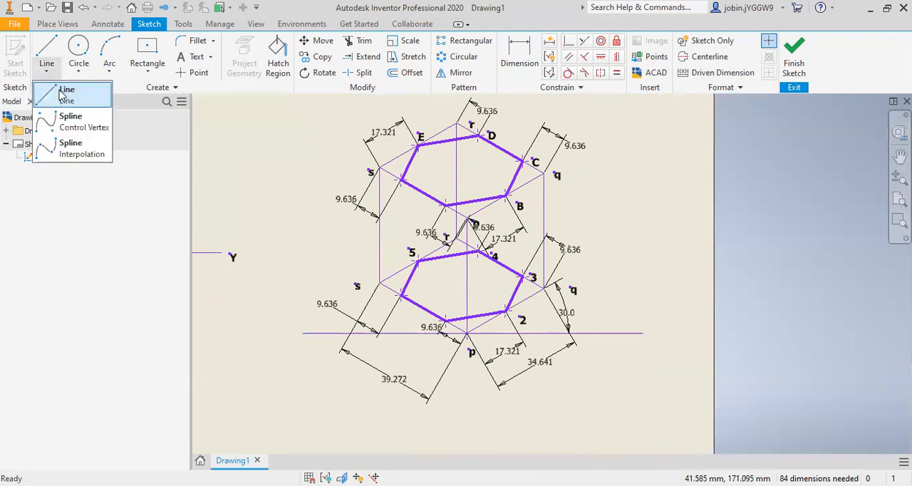
left_click(64, 93)
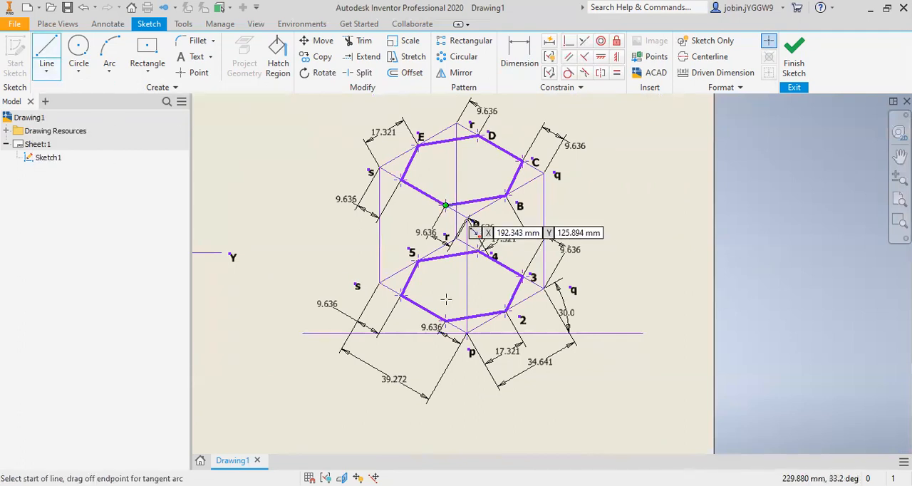
left_click(445, 206)
key("Escape")
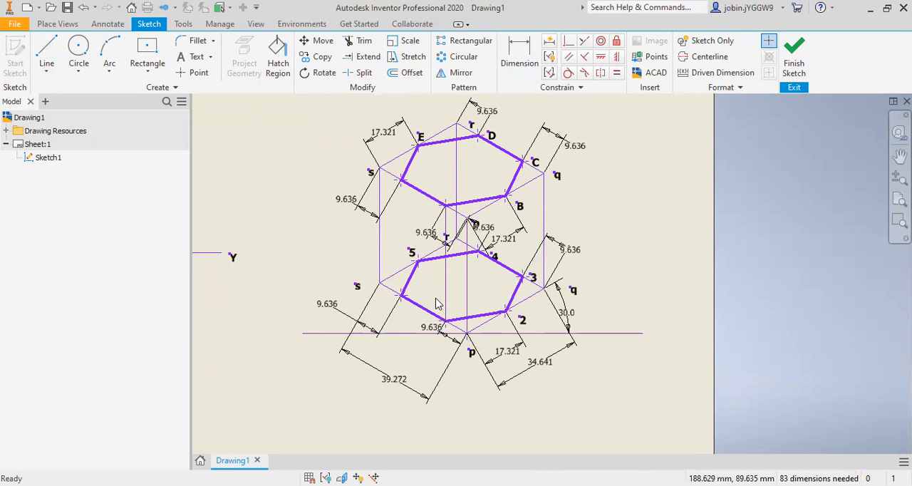
right_click(447, 292)
left_click(498, 289)
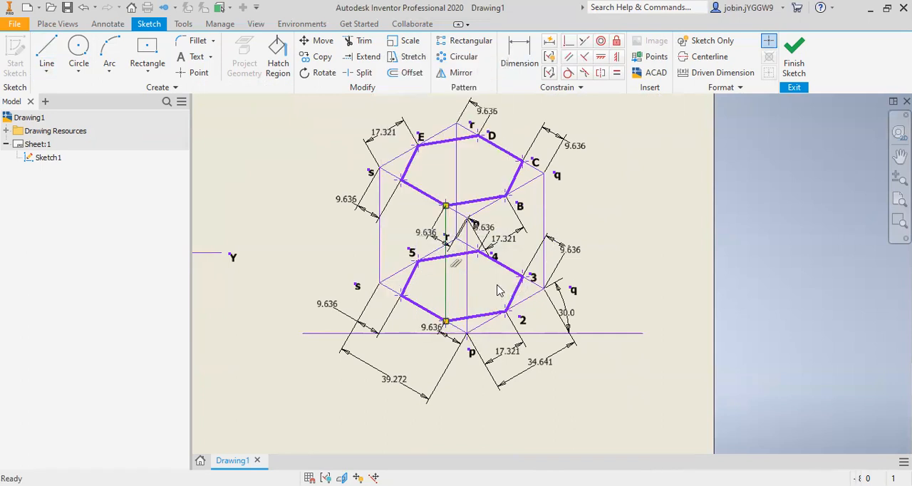
left_click(306, 169)
left_click(255, 283)
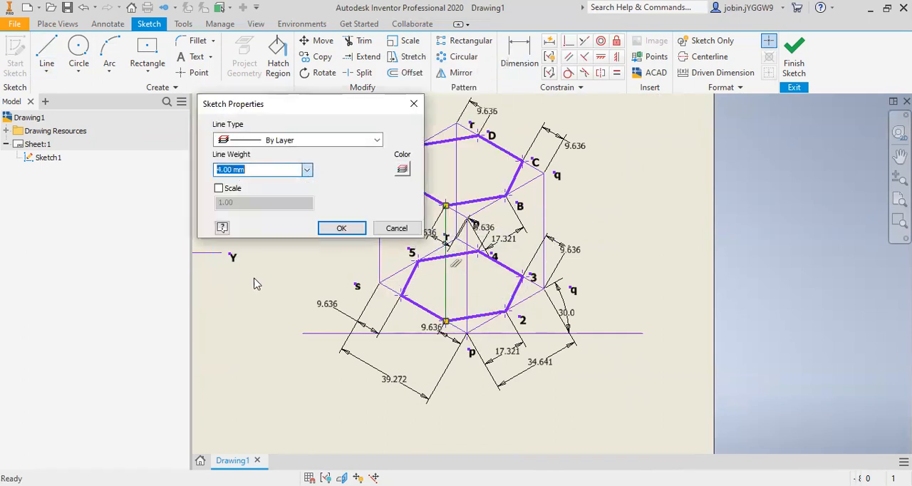
left_click(344, 228)
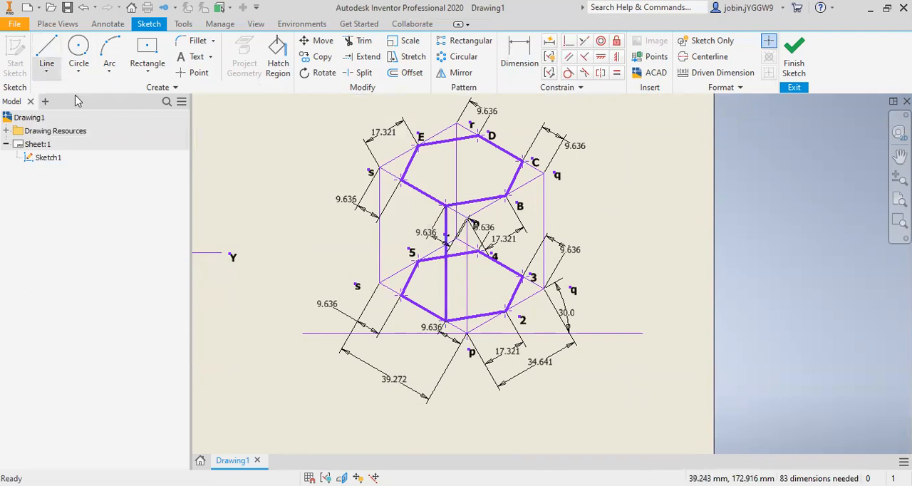
Step: Draw a vertical line joining the upper and lower hexagon corners on edges sp near s, with a line weight of 4.00 mm
key("l")
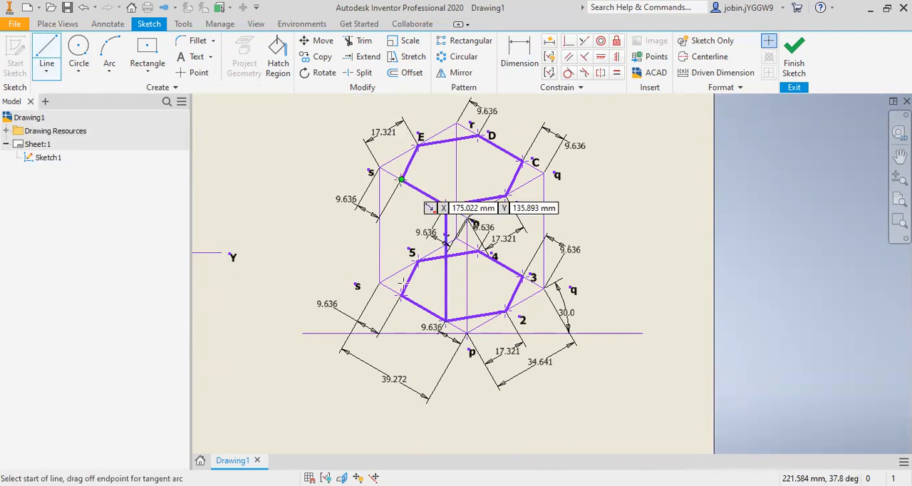
left_click(403, 180)
key("Escape")
right_click(402, 241)
left_click(439, 241)
left_click(306, 170)
left_click(251, 282)
key("Return")
Step: Draw the vertical prism edge from B down to 2 and set its line weight to 4.00 mm
left_click(47, 71)
left_click(62, 91)
left_click(505, 196)
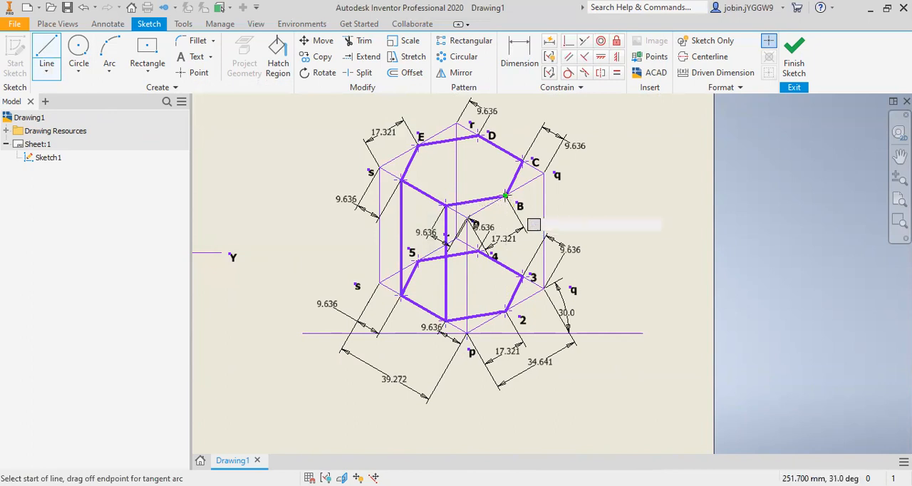
key("Escape")
right_click(505, 255)
left_click(556, 256)
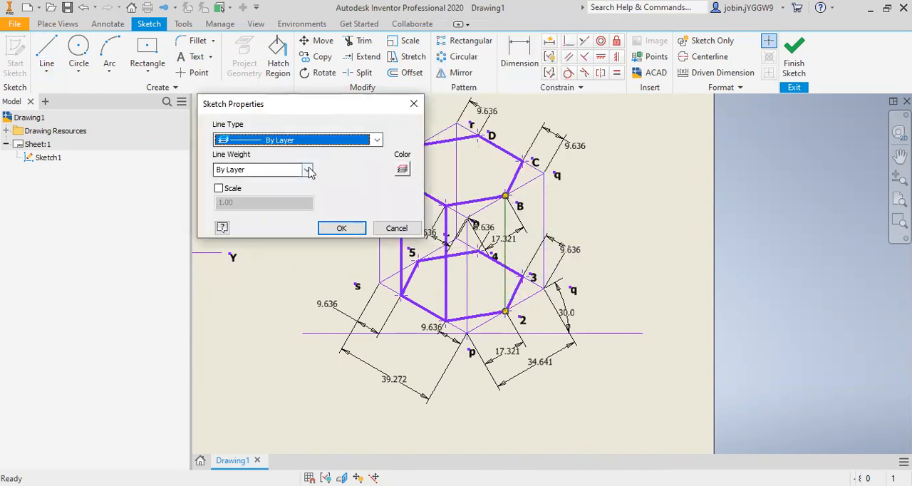
left_click(308, 170)
left_click(257, 280)
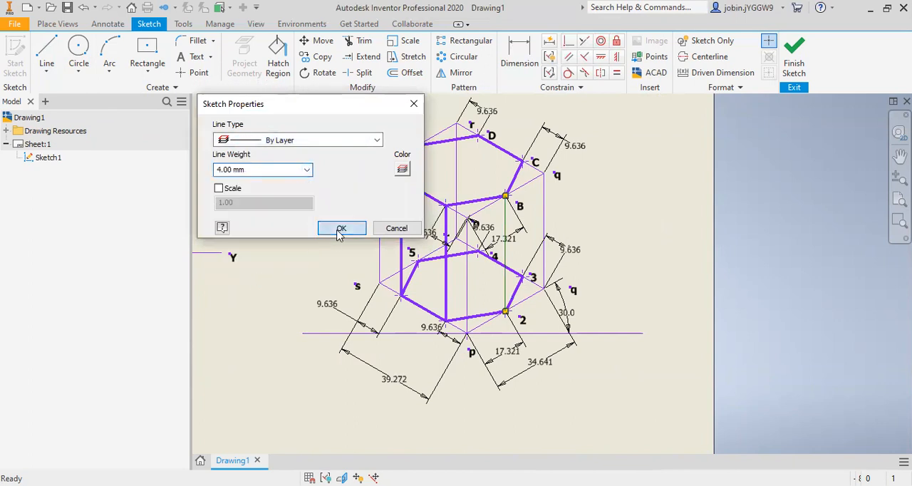
left_click(338, 233)
Step: Draw the vertical prism edge from C down to 3 and set its line weight to 4.00 mm
left_click(47, 69)
left_click(79, 94)
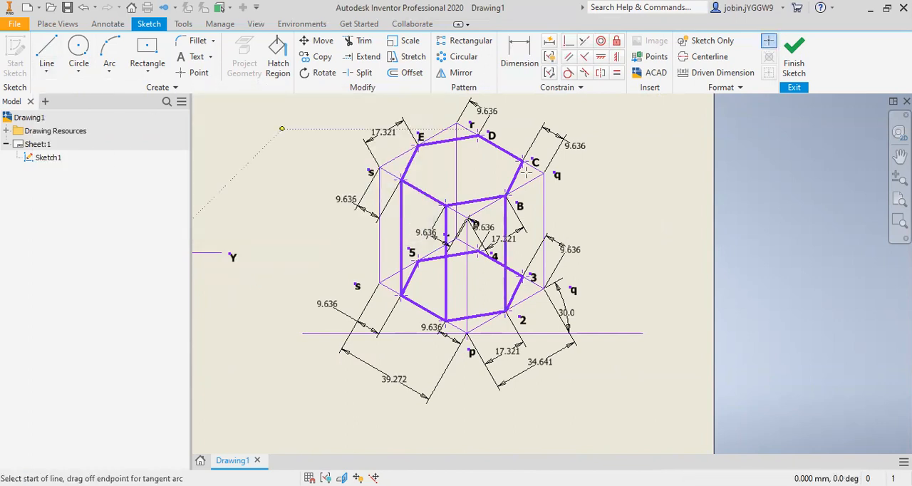
left_click(523, 162)
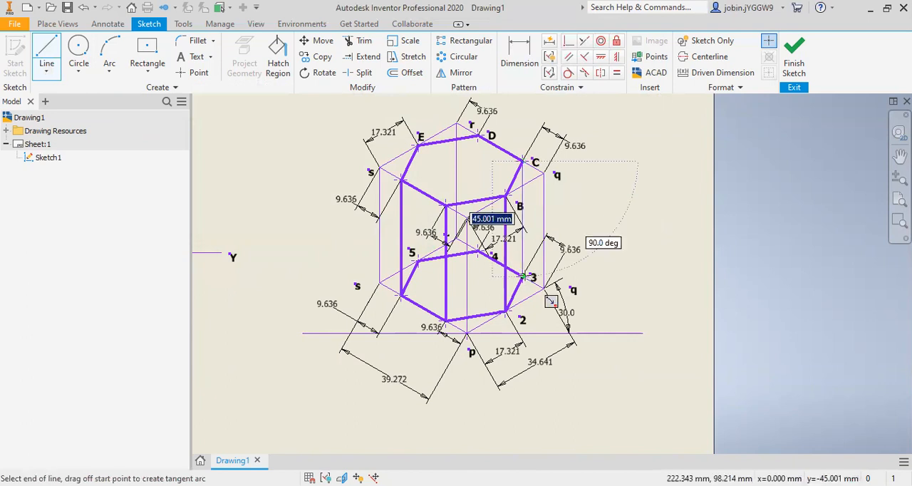
right_click(525, 216)
left_click(577, 210)
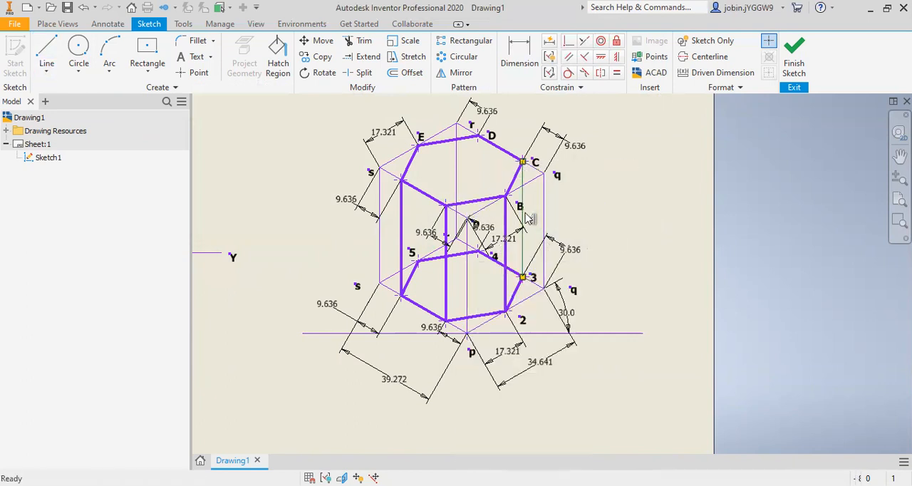
left_click(307, 170)
left_click(254, 277)
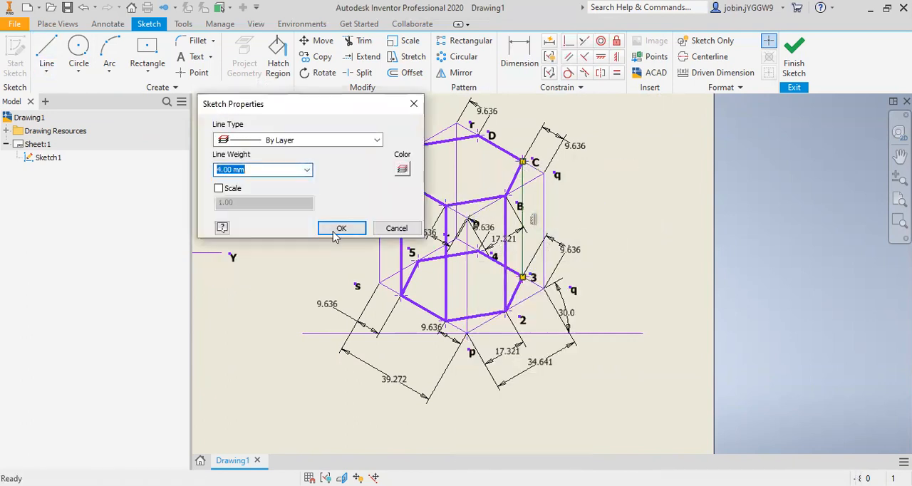
left_click(341, 228)
Step: Draw the vertical prism edge from D down to 4 and set its line weight to 4.00 mm
left_click(47, 70)
left_click(64, 94)
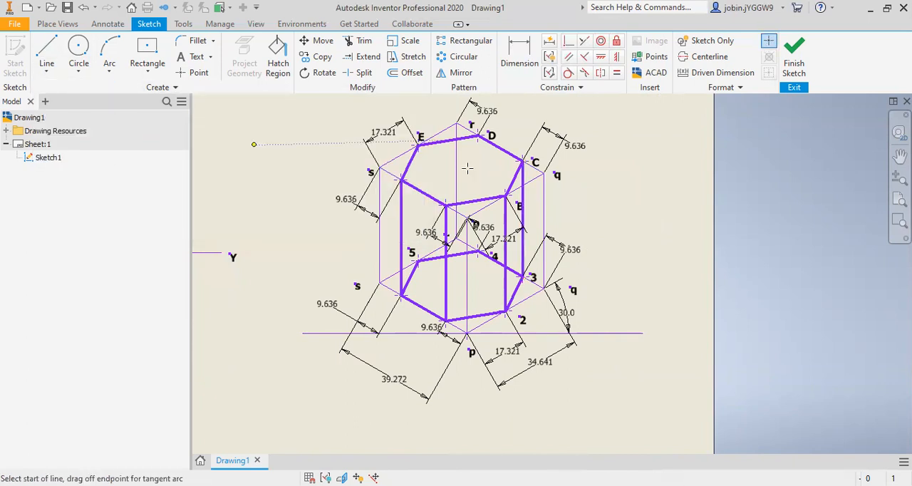
left_click(478, 134)
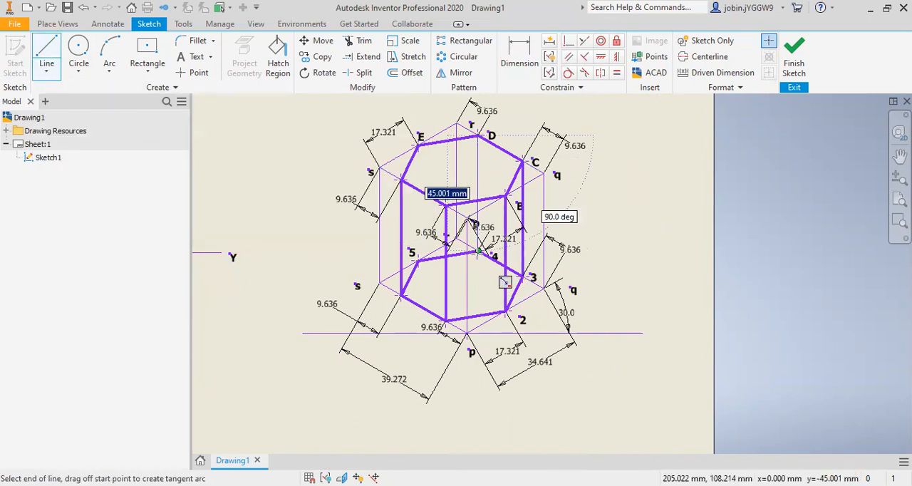
key("Escape")
right_click(479, 173)
left_click(515, 173)
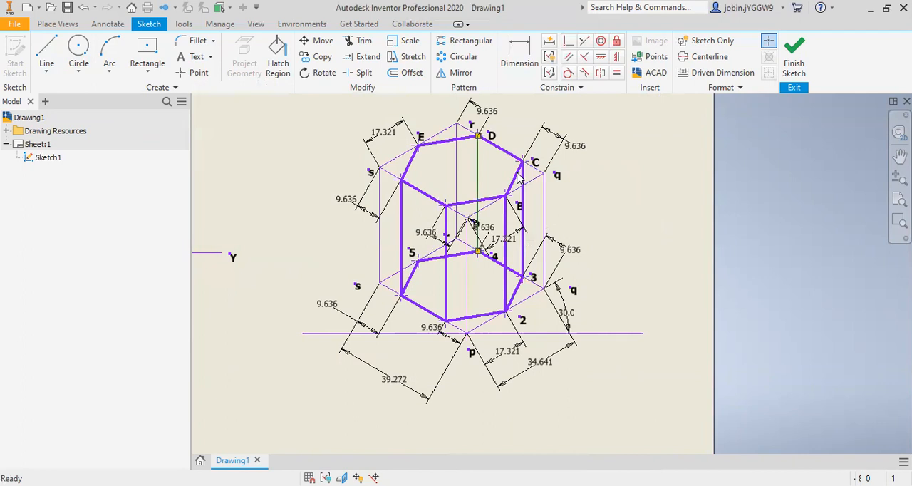
left_click(307, 170)
left_click(263, 277)
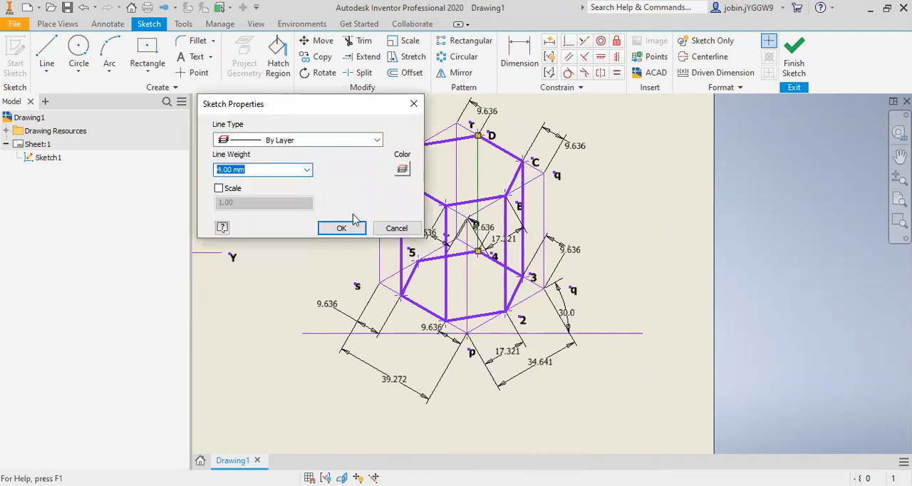
left_click(342, 228)
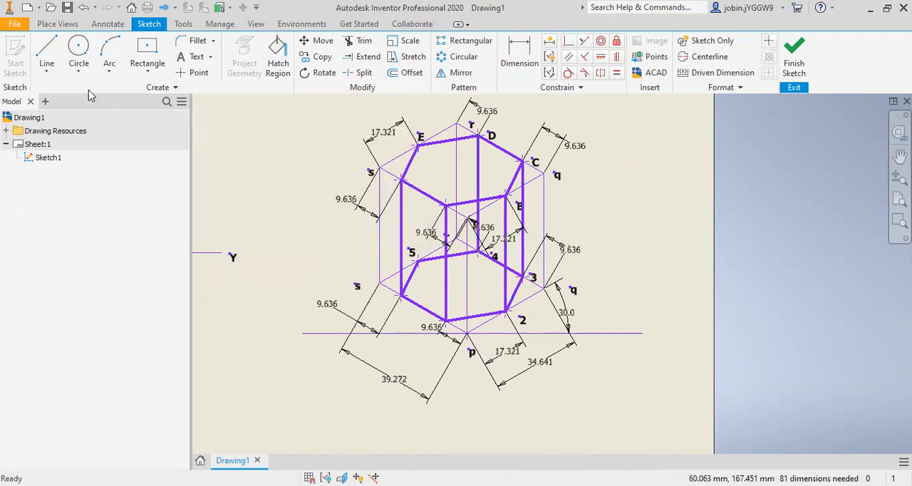
Step: Draw the vertical prism edge from E down to 5 and set its line weight to 4.00 mm
left_click(46, 69)
left_click(110, 102)
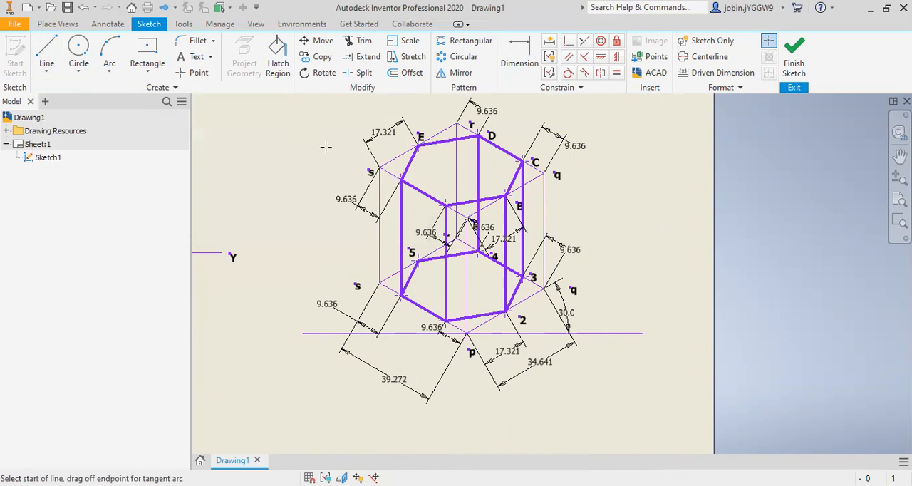
left_click(419, 144)
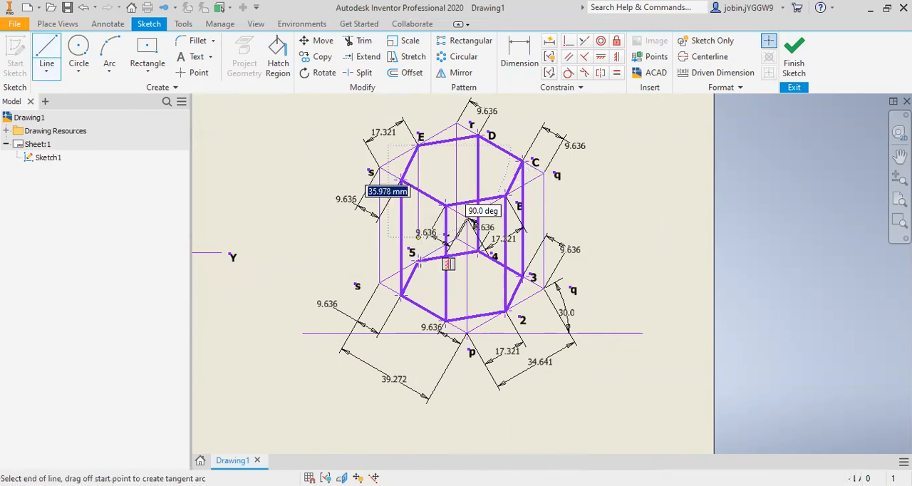
left_click(418, 261)
key("Escape")
right_click(424, 212)
left_click(306, 171)
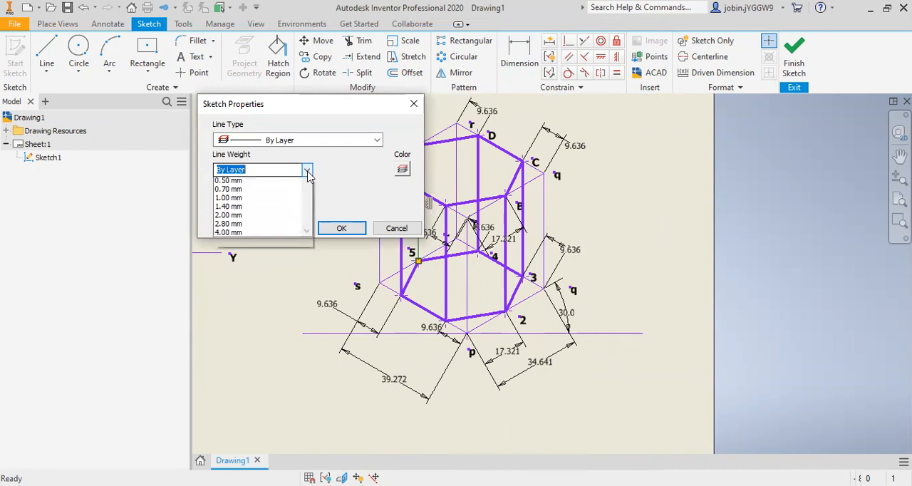
left_click(253, 278)
left_click(327, 228)
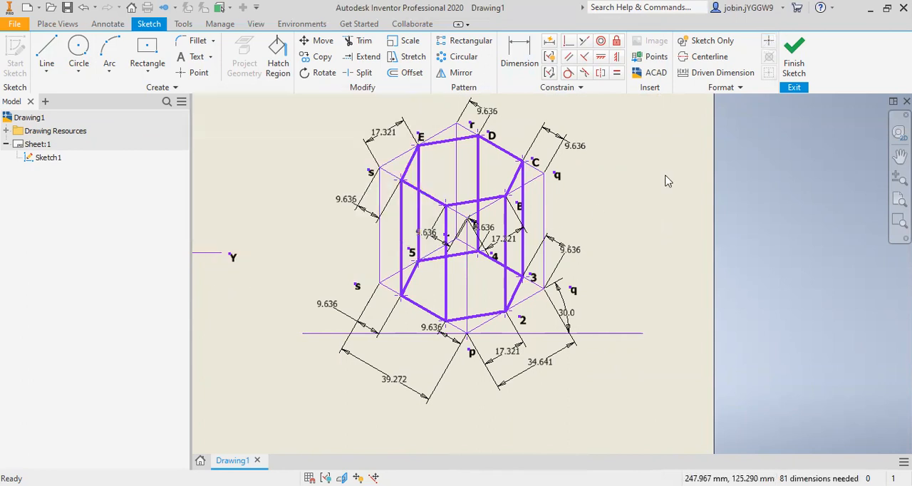
Step: Finish the sketch to view the whole sheet, and reopen Sketch1 for editing
left_click(795, 72)
scroll(584, 263, "down", 3)
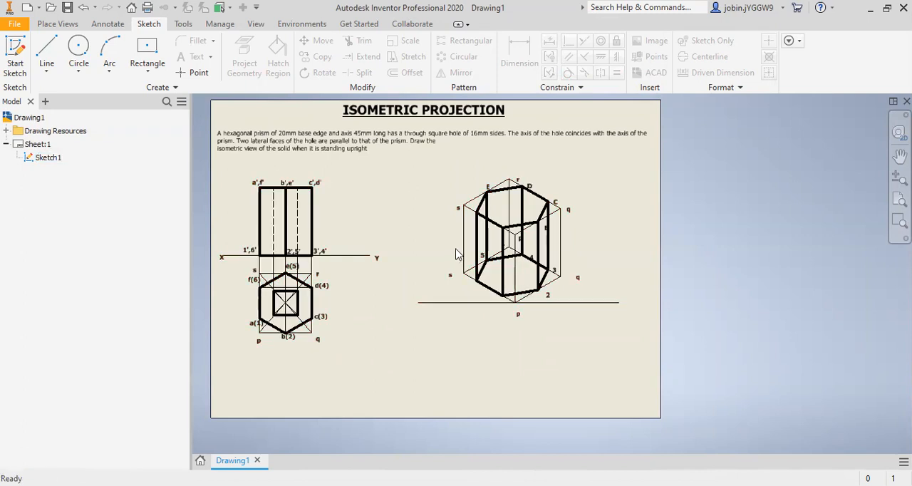
right_click(503, 228)
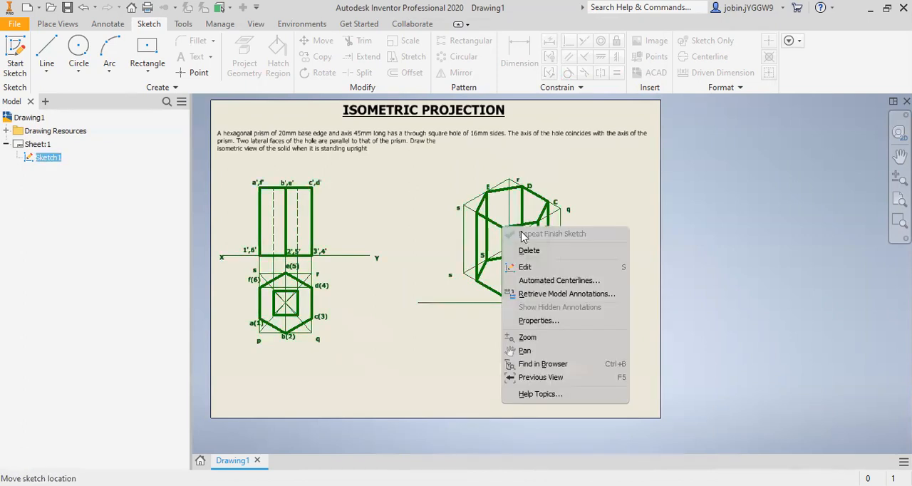
left_click(530, 270)
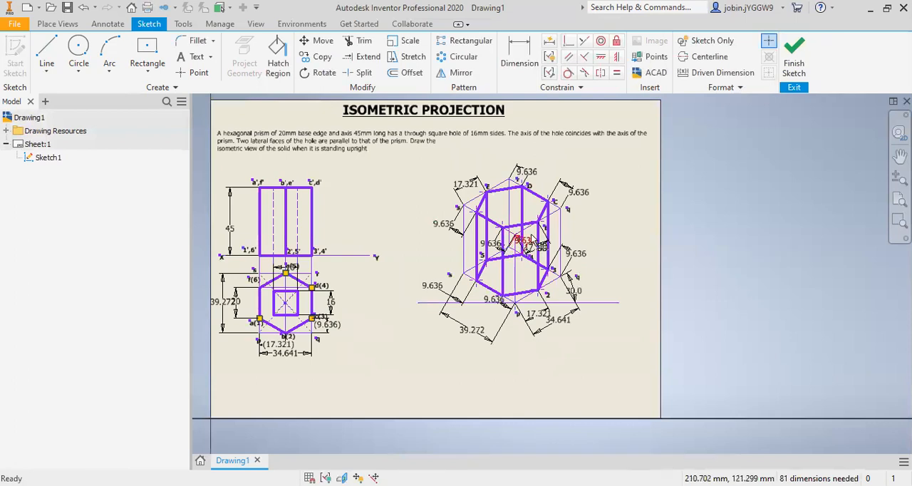
Step: Examine the square hole, hexagon corners and enclosing box pqrs in the top view, and compare them with the isometric prism
scroll(278, 320, "up", 3)
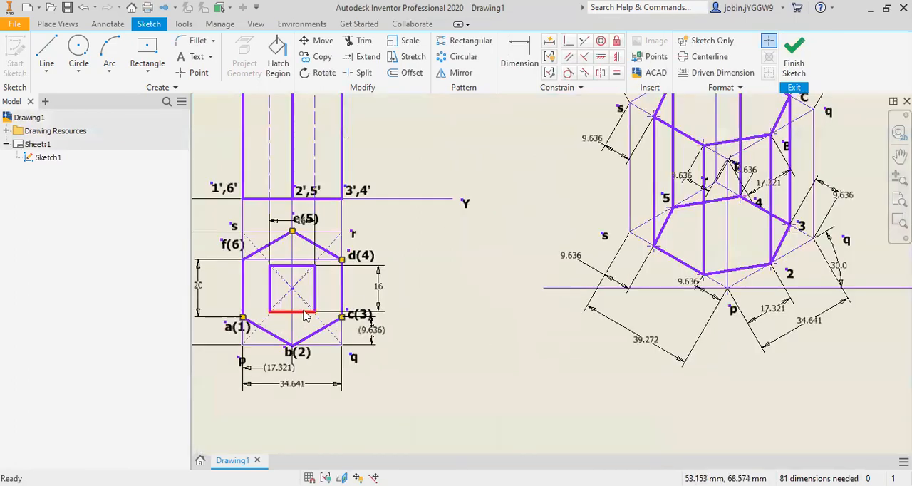
scroll(281, 317, "down", 3)
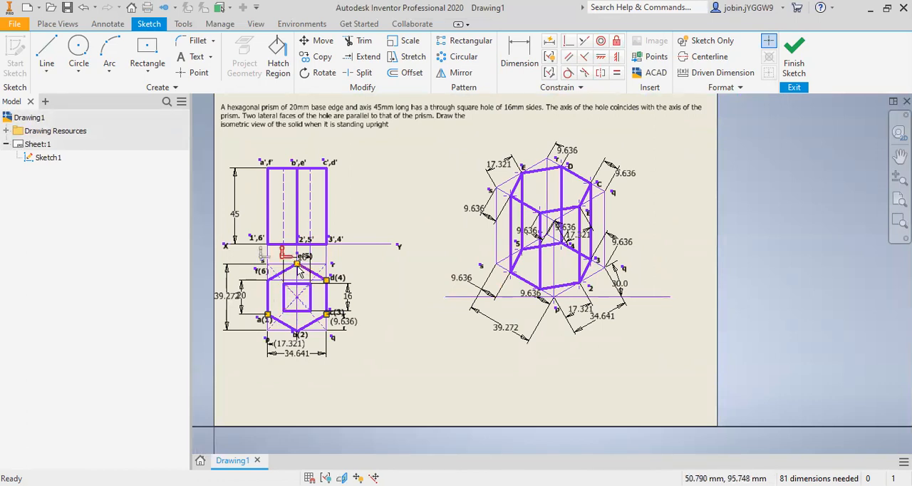
scroll(226, 289, "up", 3)
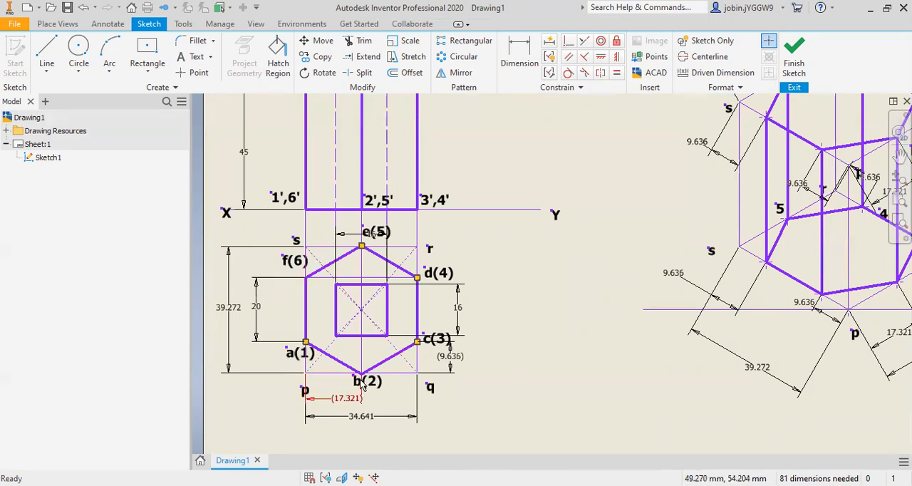
scroll(507, 287, "down", 2)
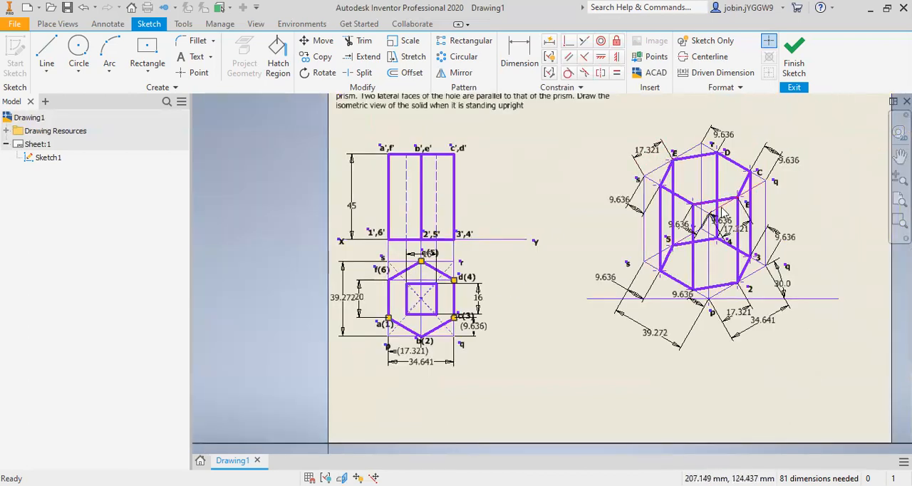
scroll(680, 183, "up", 2)
scroll(681, 183, "down", 2)
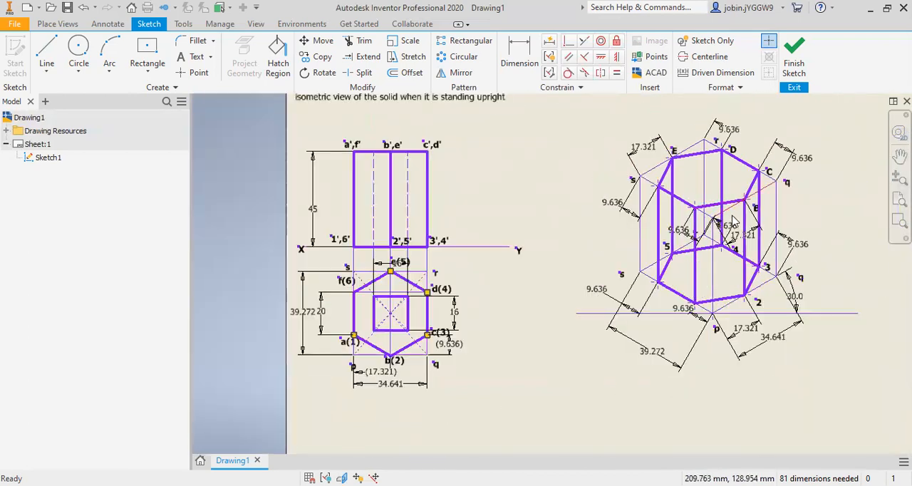
scroll(691, 177, "up", 2)
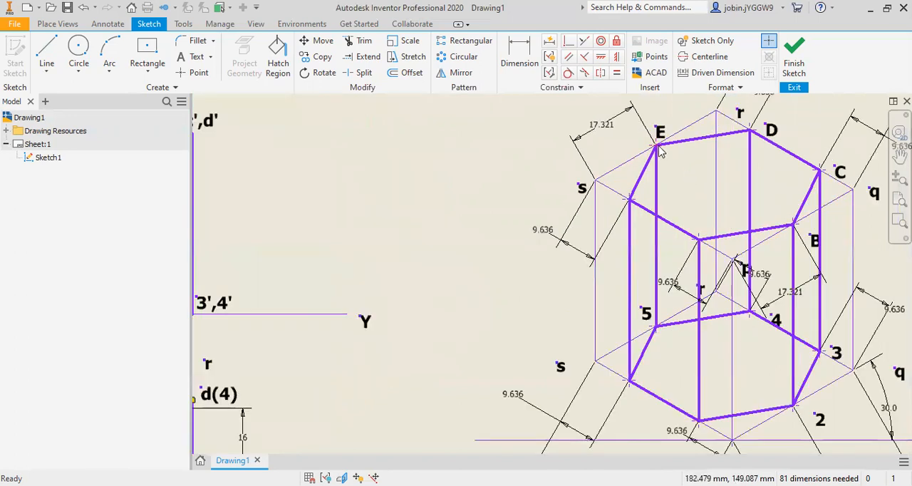
scroll(660, 151, "down", 2)
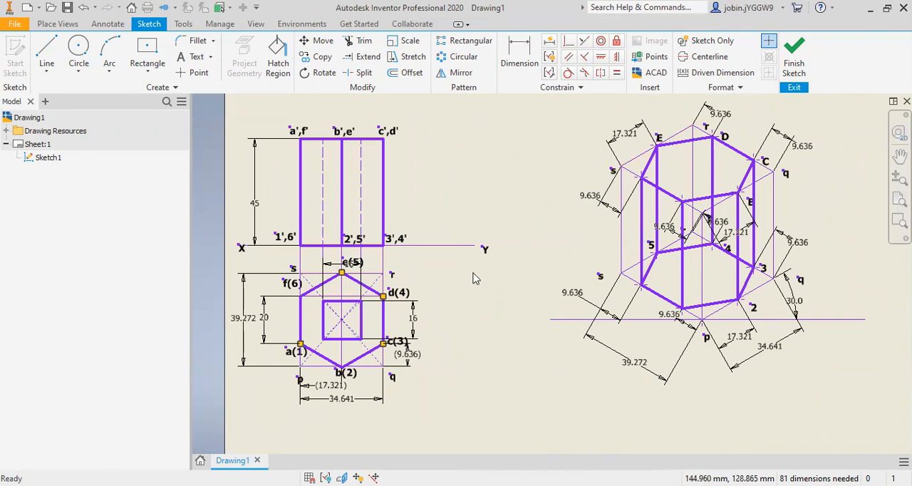
scroll(324, 278, "up", 2)
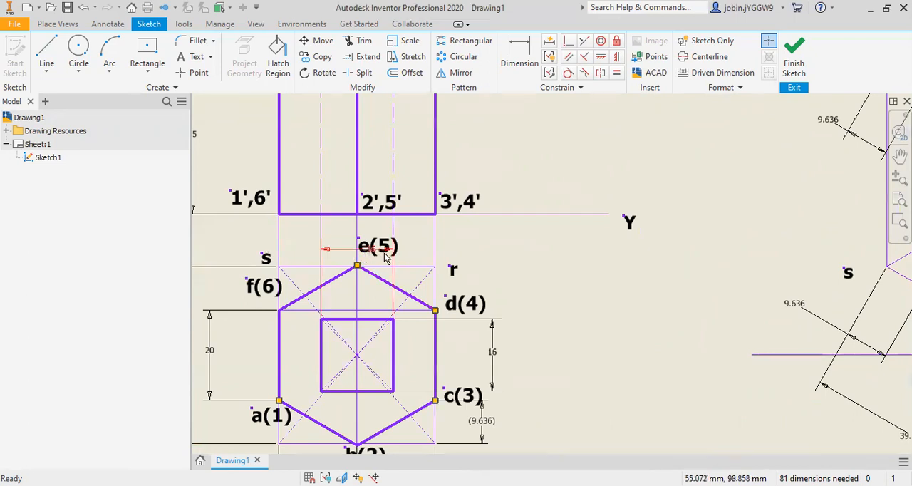
scroll(345, 258, "down", 2)
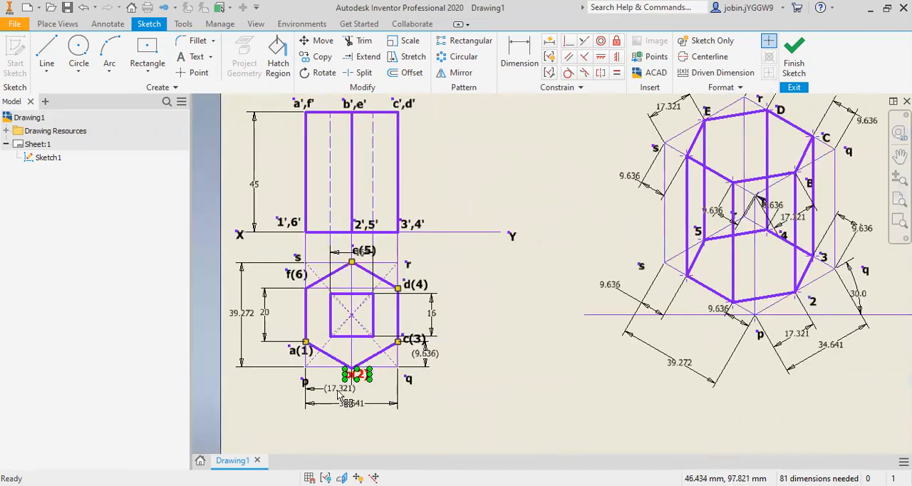
scroll(340, 388, "up", 2)
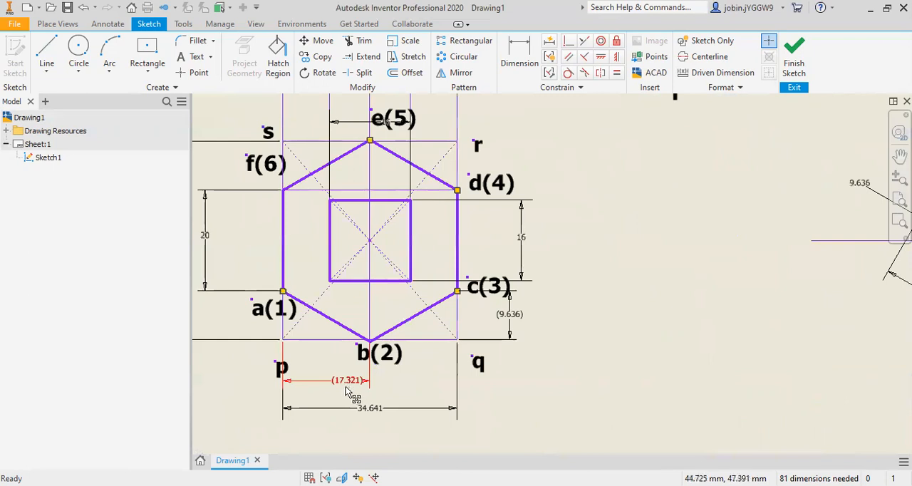
scroll(365, 363, "down", 2)
scroll(364, 363, "down", 2)
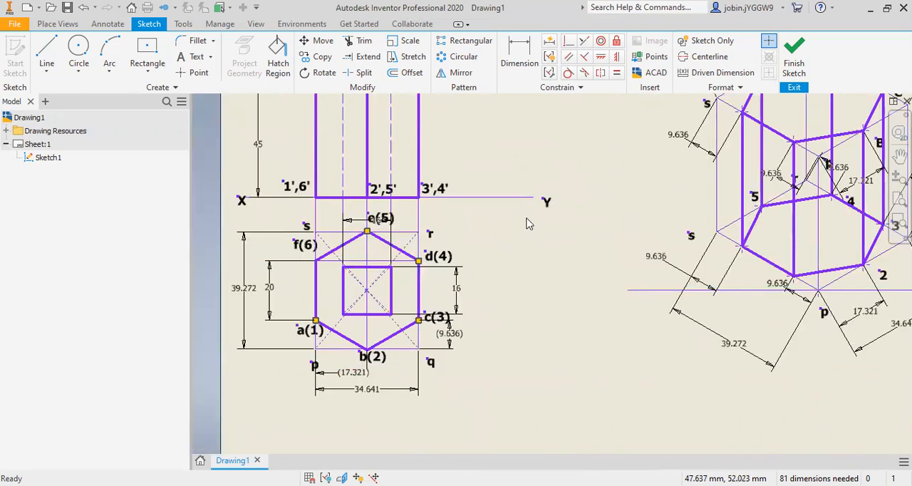
scroll(580, 205, "up", 2)
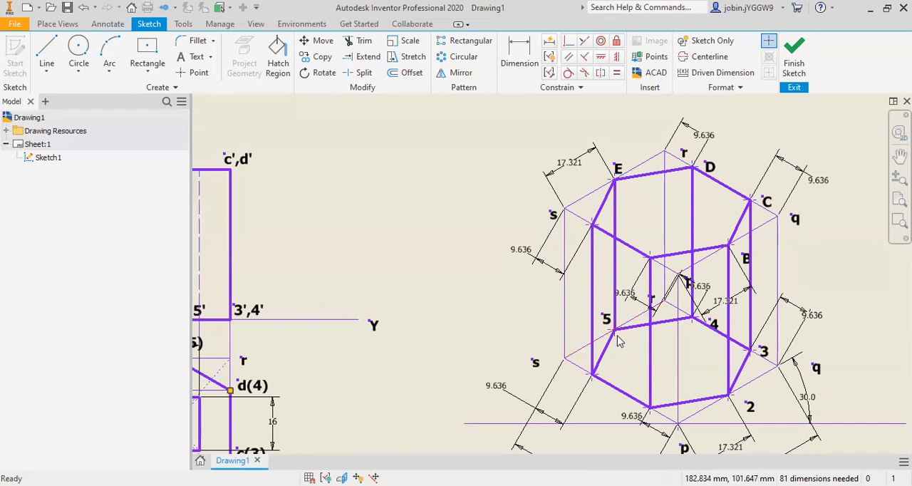
scroll(618, 340, "down", 2)
scroll(381, 378, "down", 3)
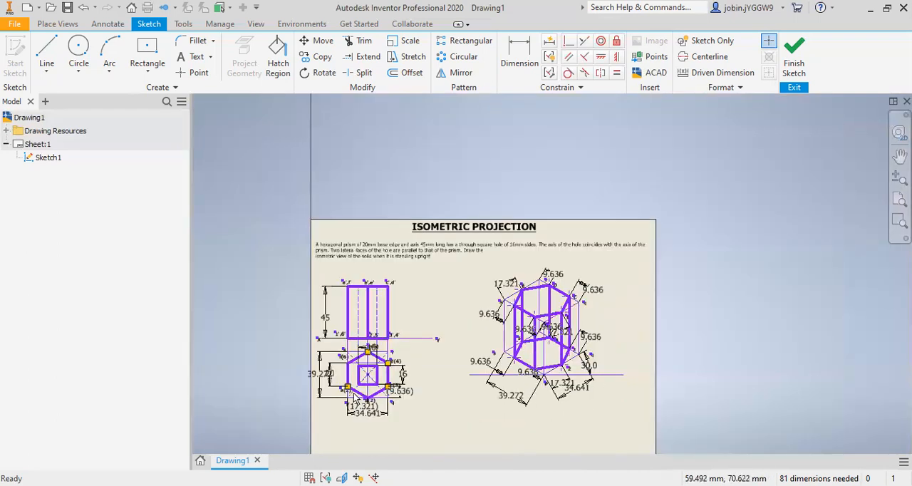
scroll(463, 411, "up", 5)
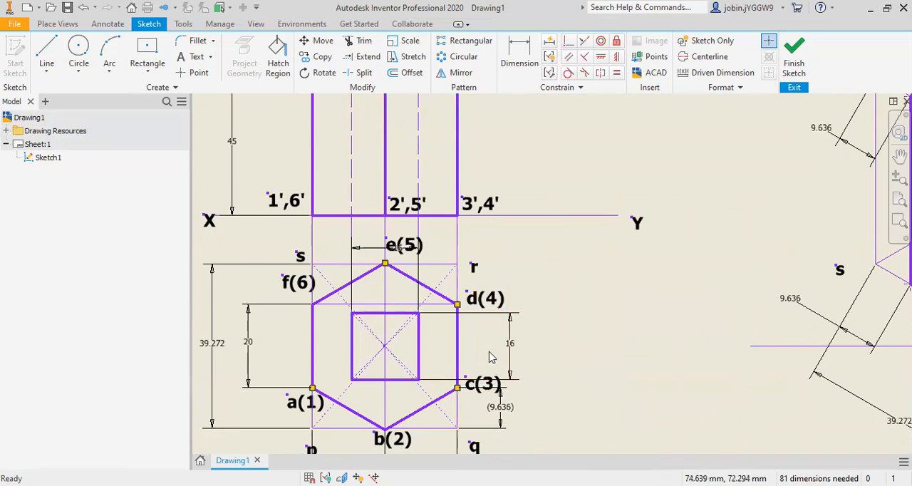
scroll(487, 356, "down", 3)
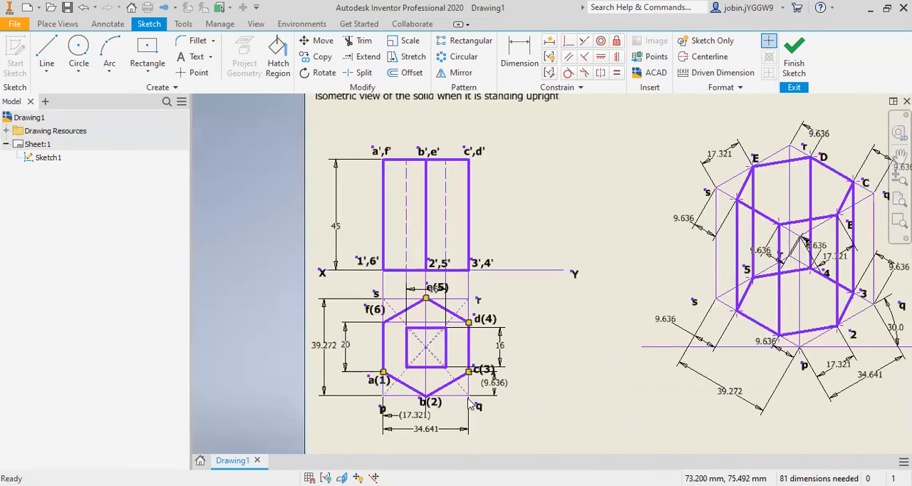
scroll(470, 405, "up", 3)
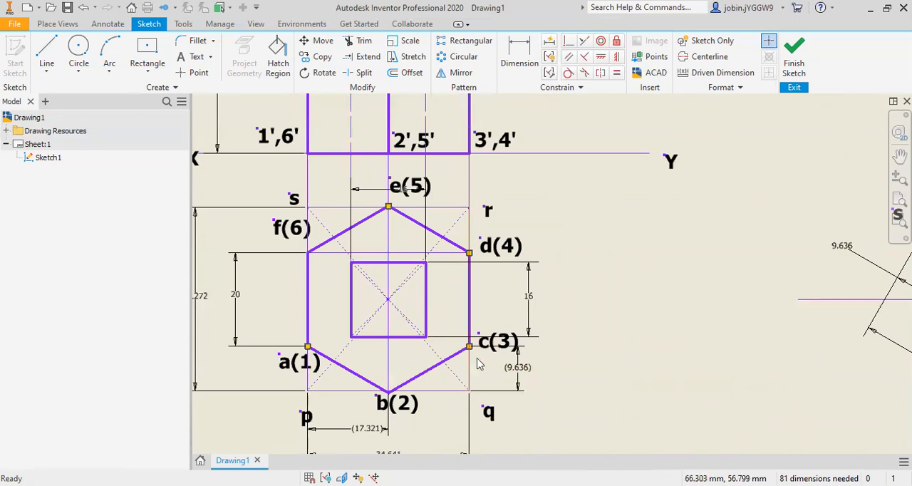
scroll(515, 381, "down", 2)
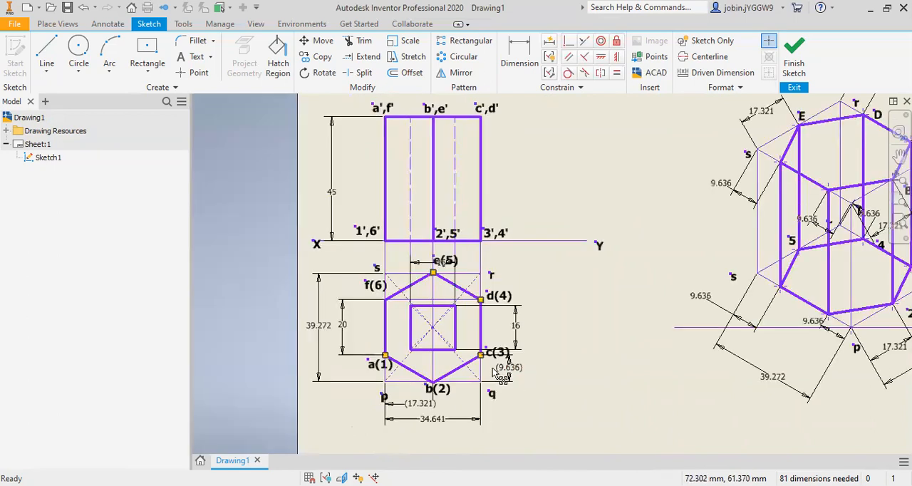
scroll(715, 206, "up", 2)
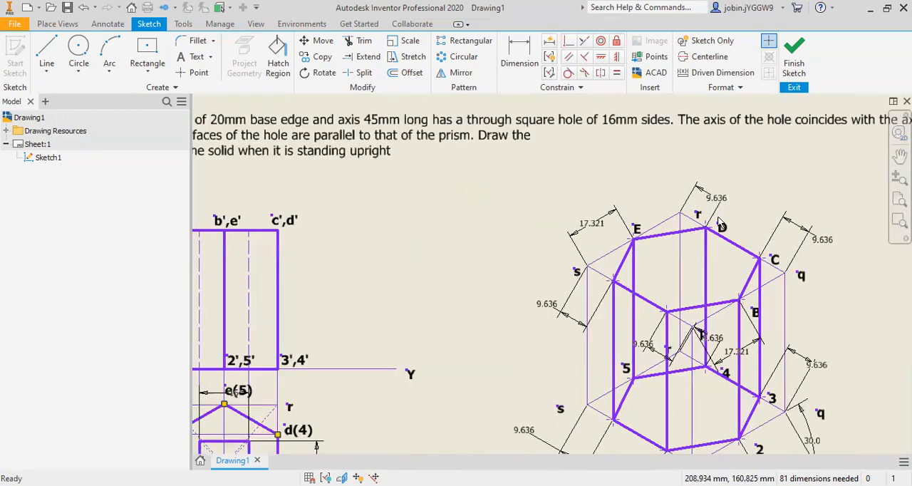